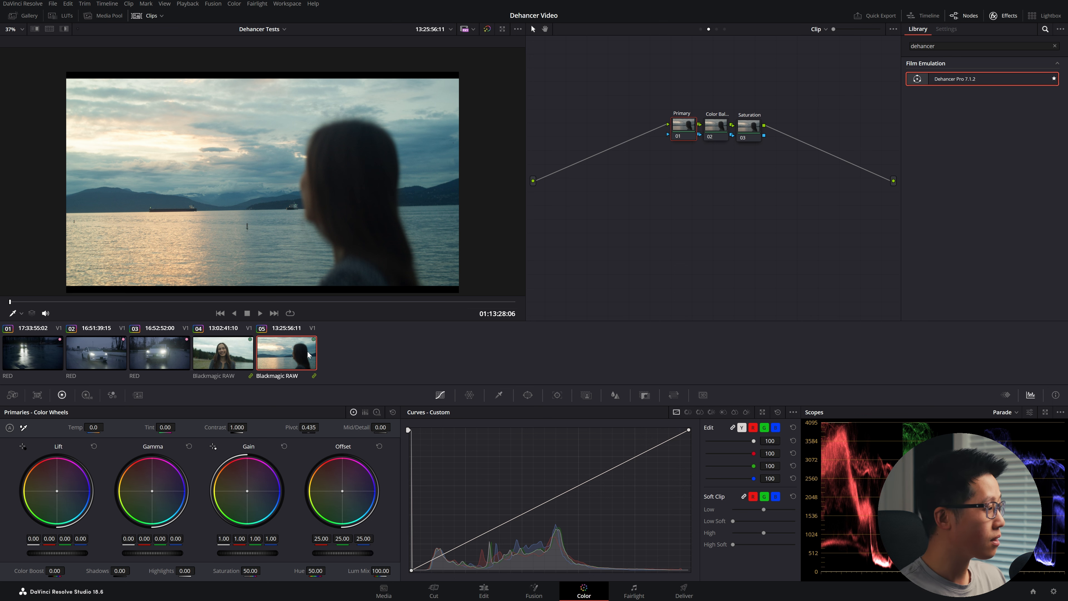
# Review clip 02's Group Pre-Clip Color Space Transform and its Primary, Contrast, Color Balance and Saturation clip nodes.
pyautogui.click(107, 358)
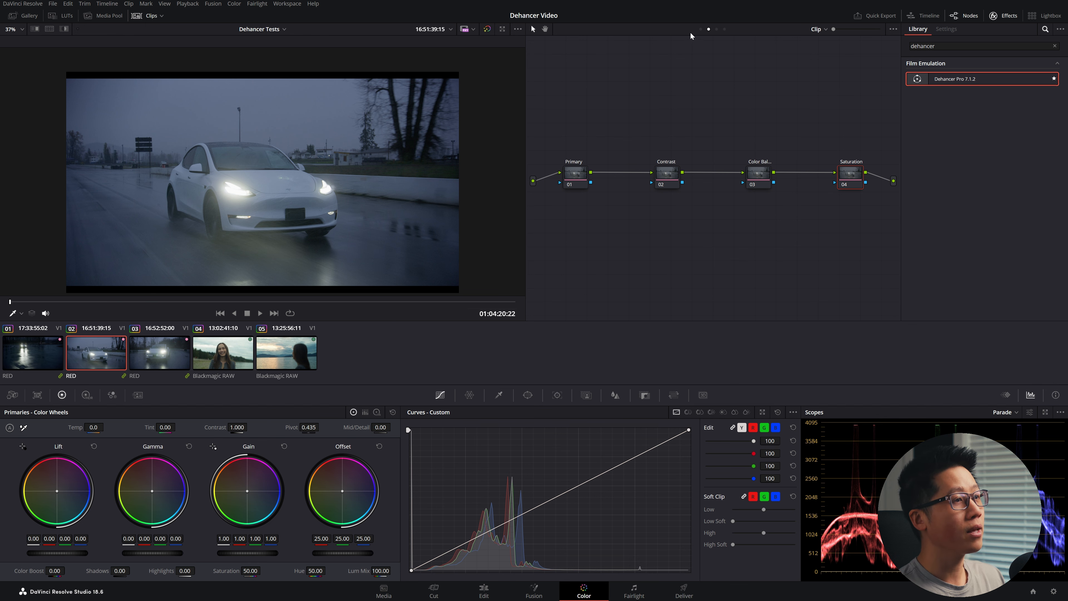
pyautogui.click(701, 29)
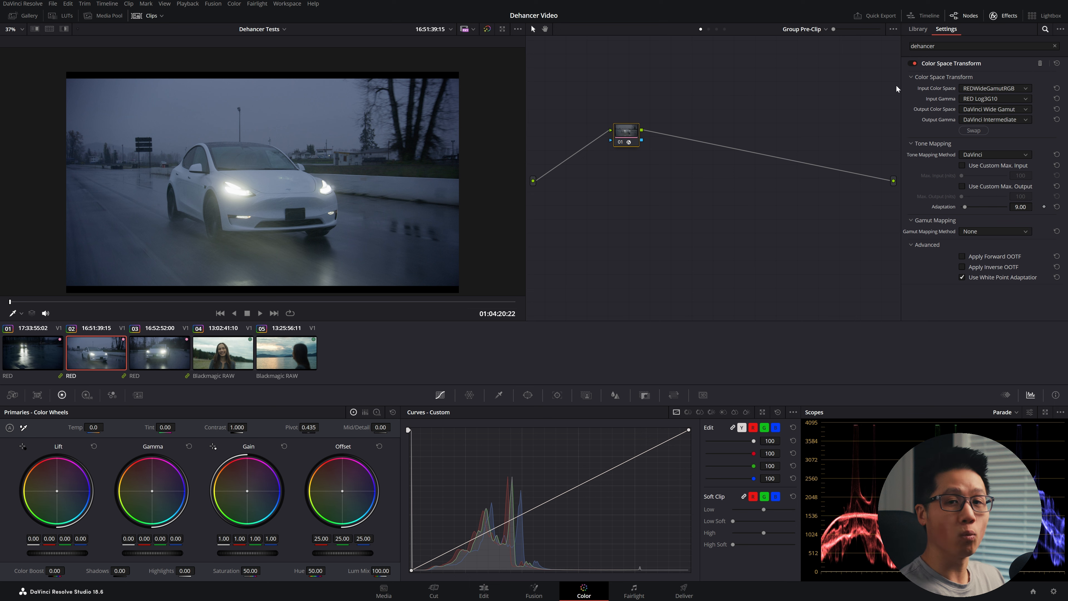
pyautogui.click(710, 29)
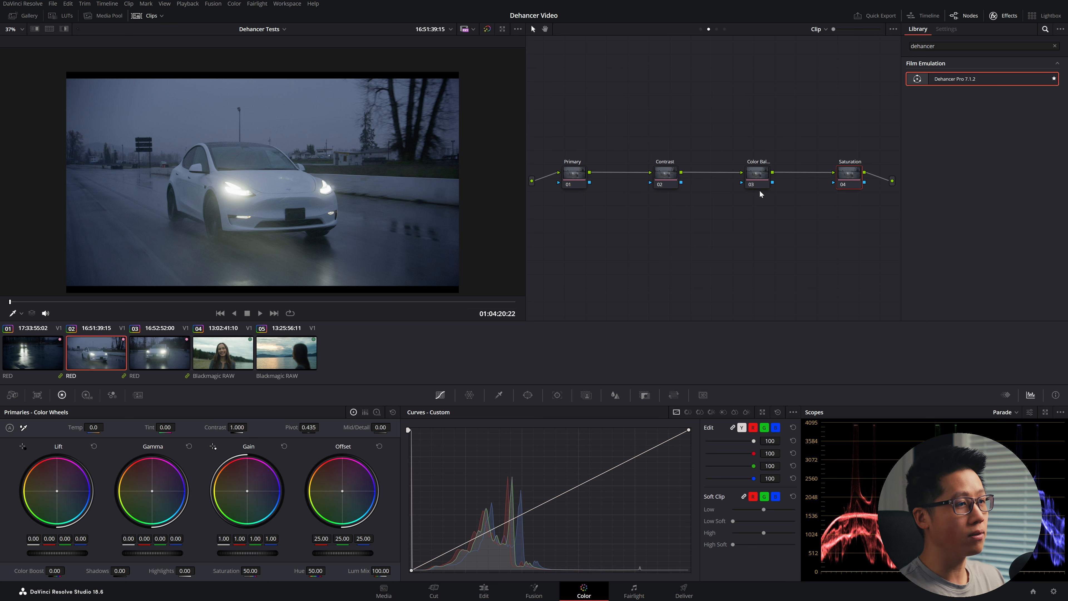
pyautogui.click(579, 182)
pyautogui.click(668, 182)
pyautogui.click(762, 184)
pyautogui.click(848, 182)
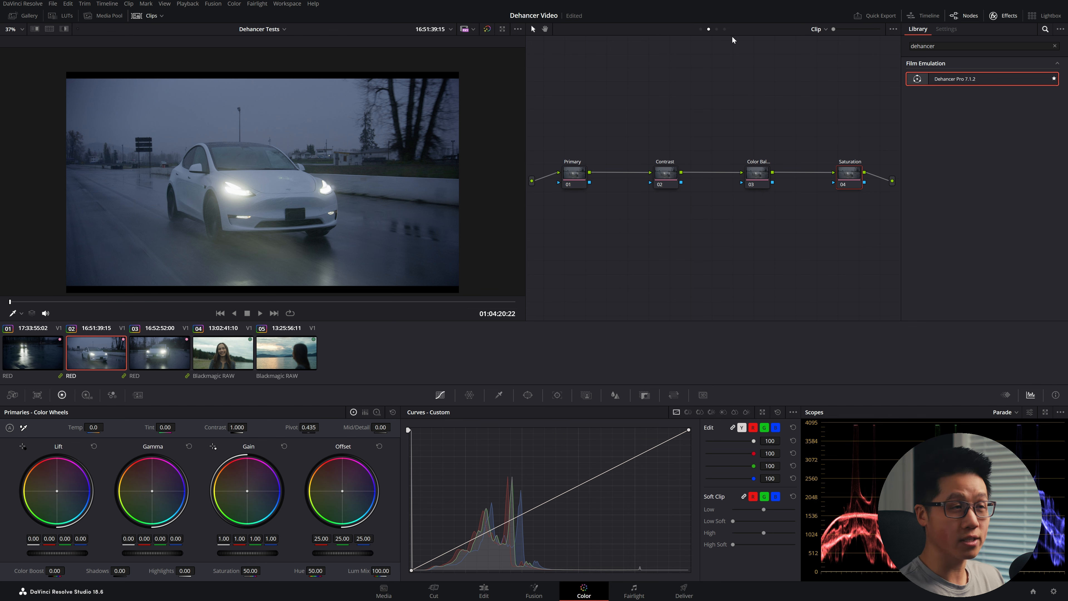
# Open the Group Post-Clip node graph for clip 02 and reposition the REC.709 CST node near its centre.
pyautogui.click(717, 30)
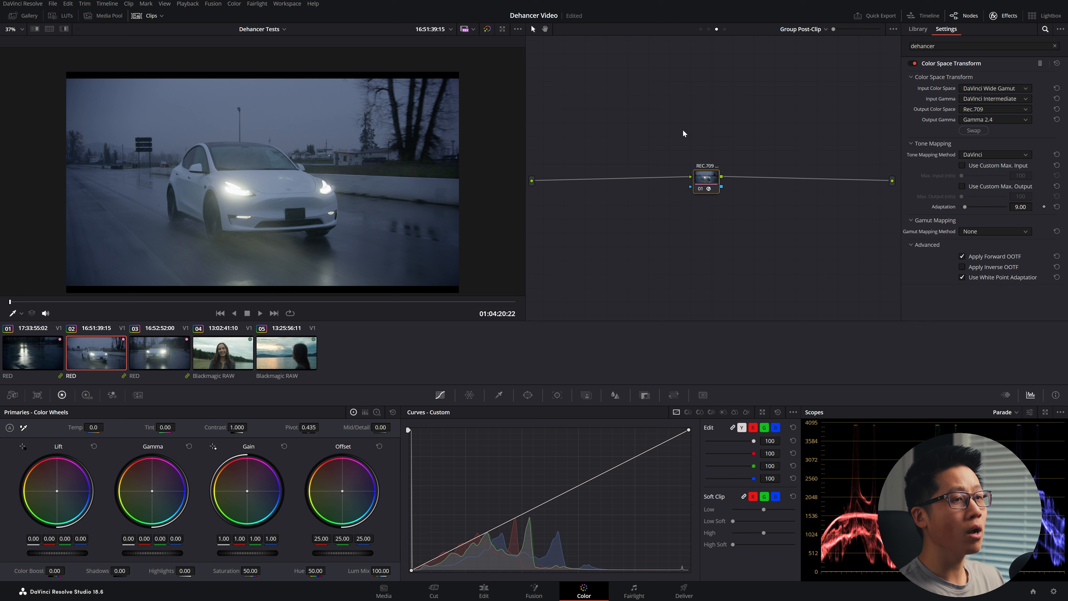
pyautogui.moveTo(709, 181); pyautogui.dragTo(739, 151)
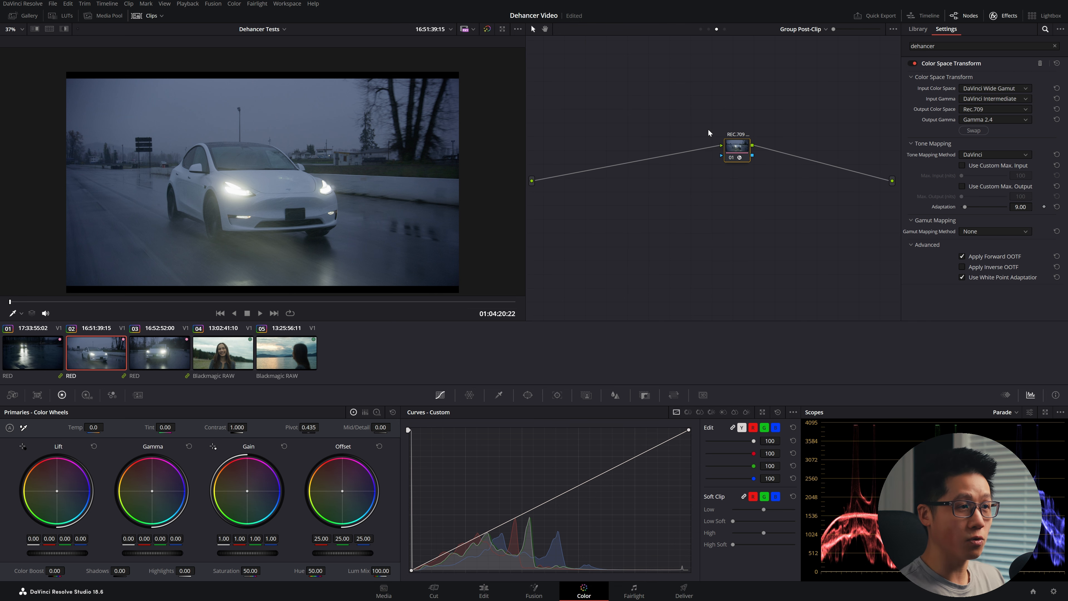
pyautogui.moveTo(749, 150); pyautogui.dragTo(719, 162)
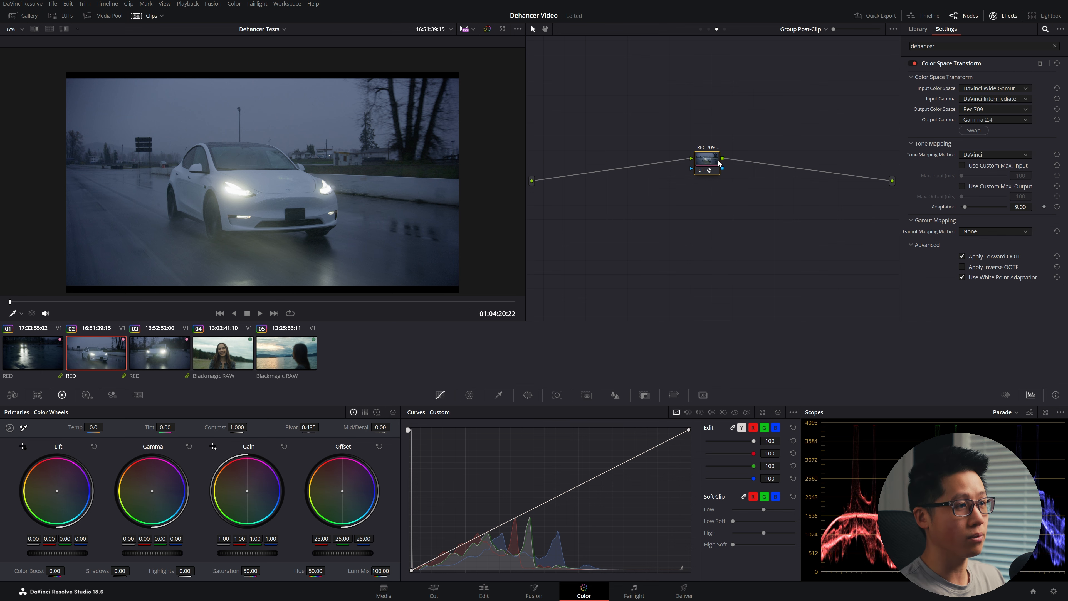
pyautogui.moveTo(706, 161); pyautogui.dragTo(685, 172)
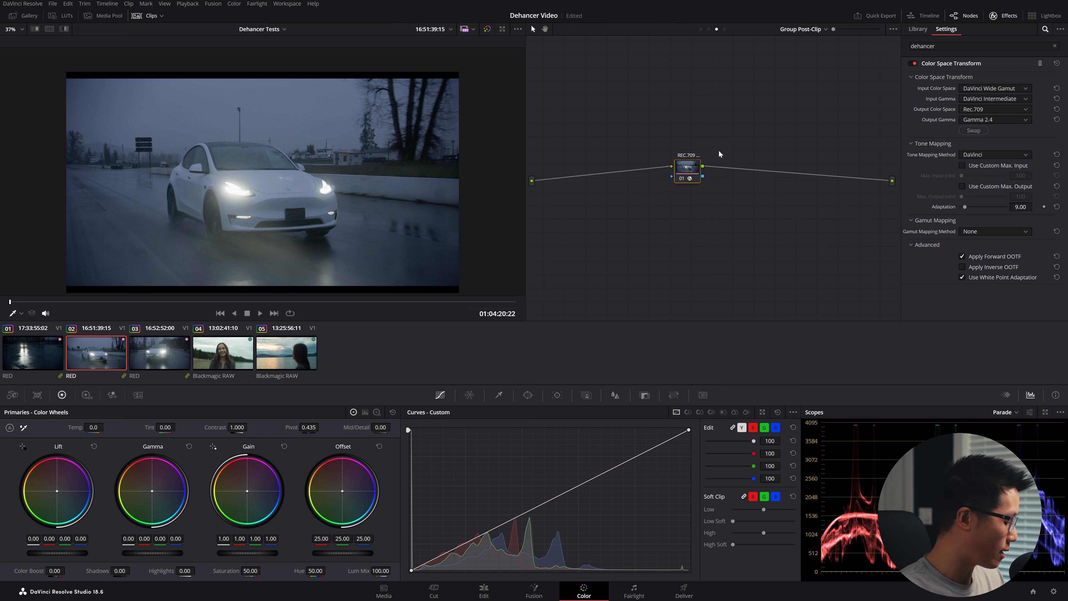
# Try Dehancer Pro 7.1.2 on a new serial node after the REC.709 CST node, and delete that node.
pyautogui.hotkey('alt', 's')
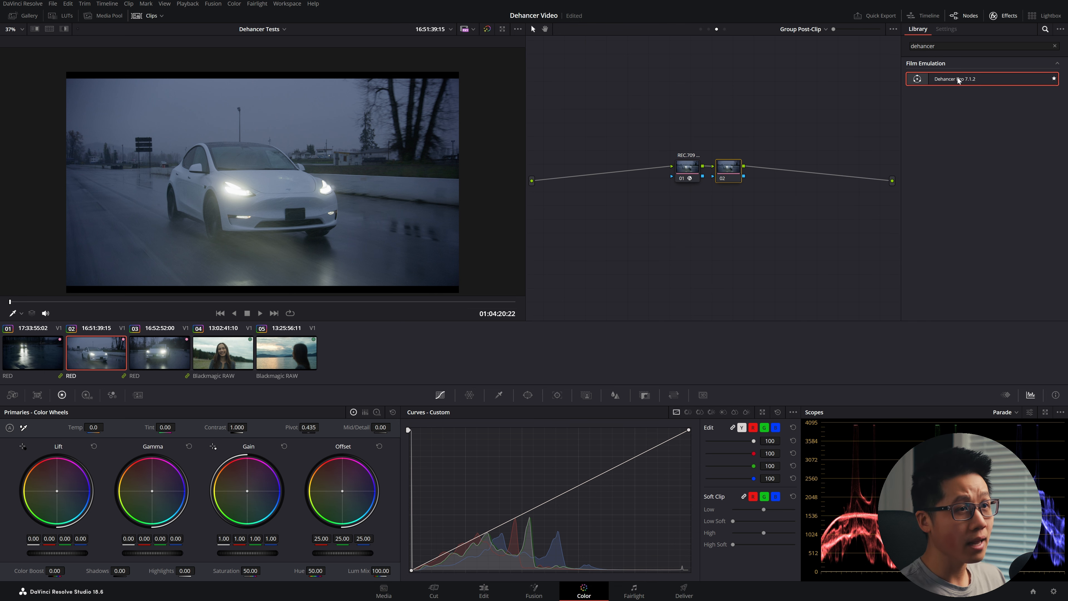
pyautogui.moveTo(958, 79); pyautogui.dragTo(729, 169)
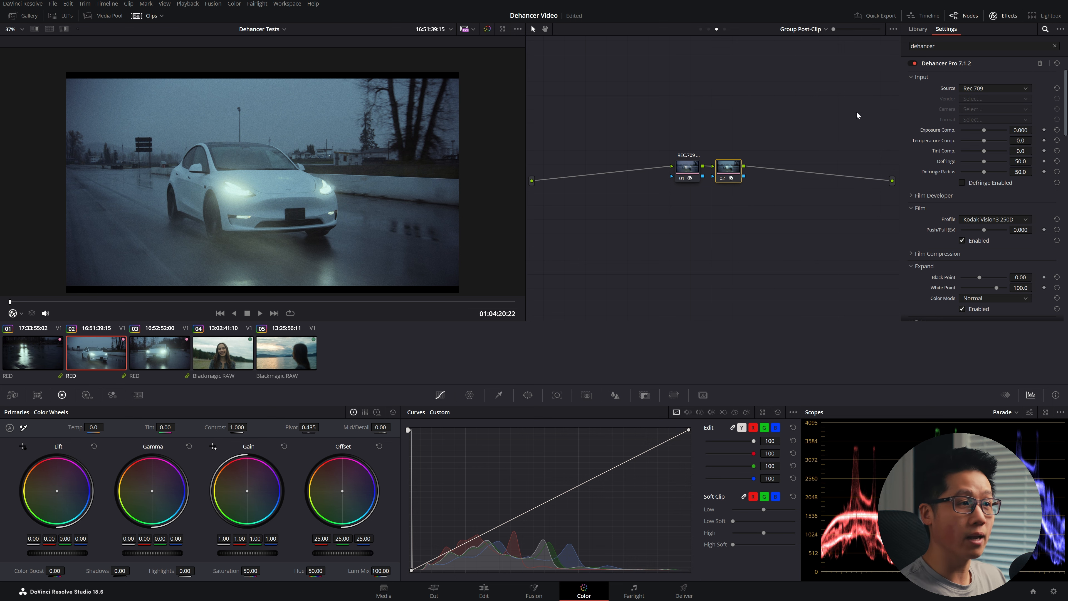
pyautogui.click(688, 172)
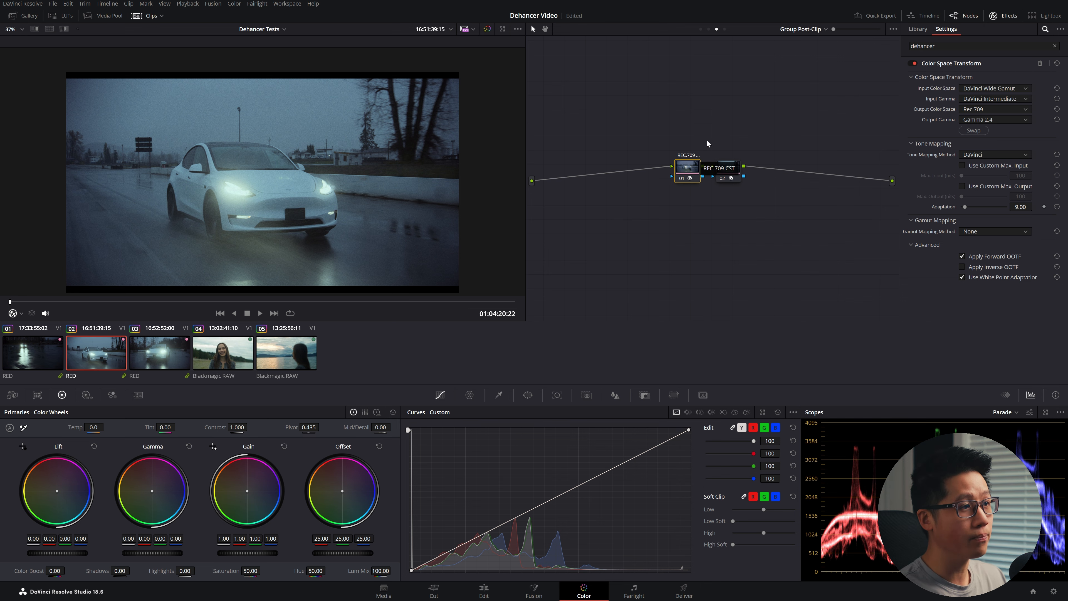
pyautogui.click(727, 175)
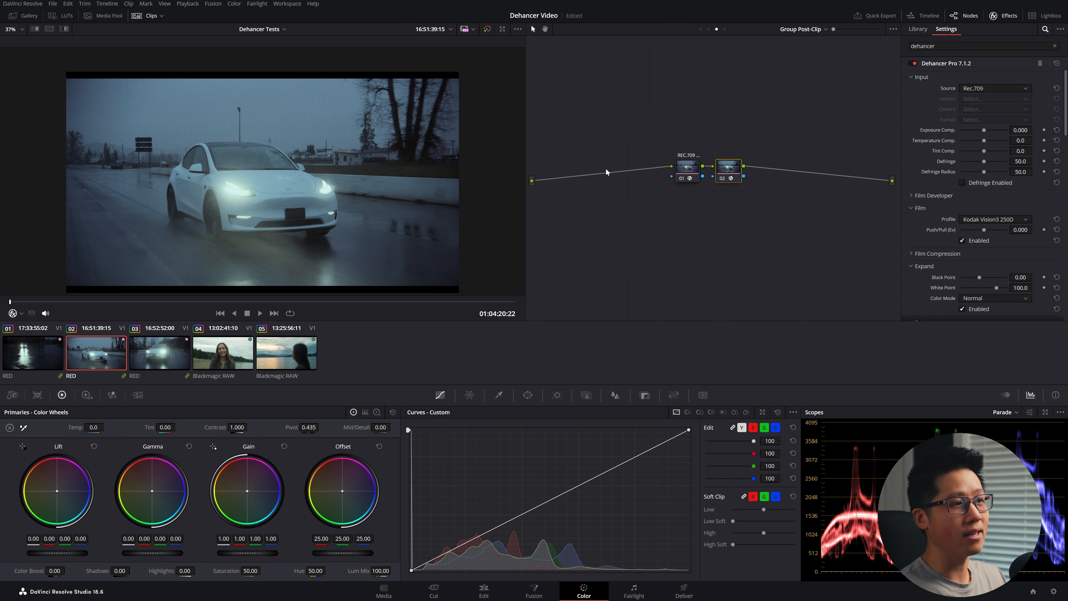
pyautogui.moveTo(728, 173); pyautogui.dragTo(729, 172)
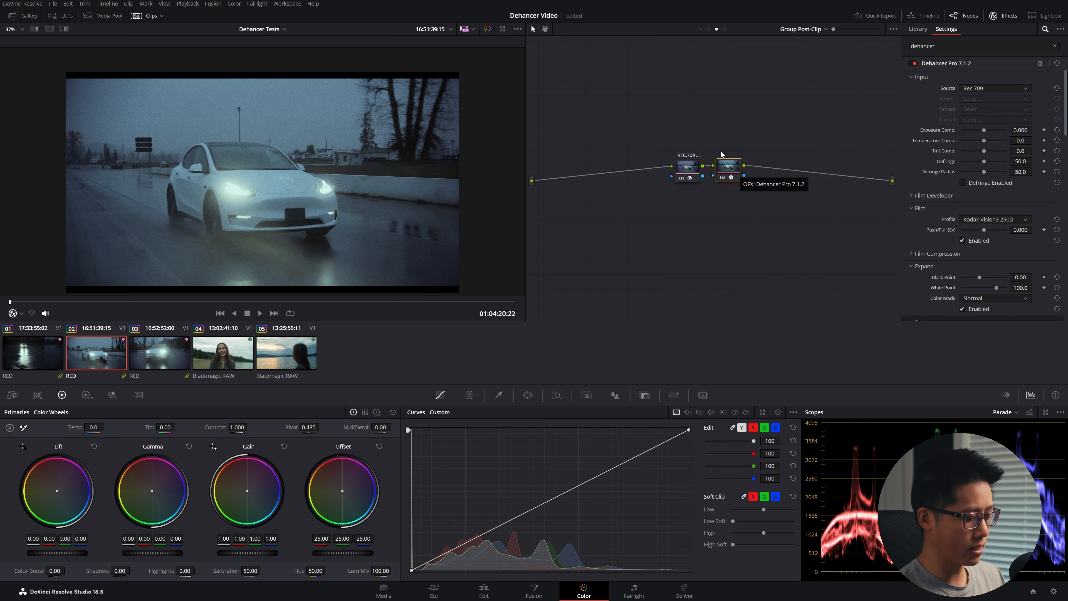
pyautogui.press('Delete')
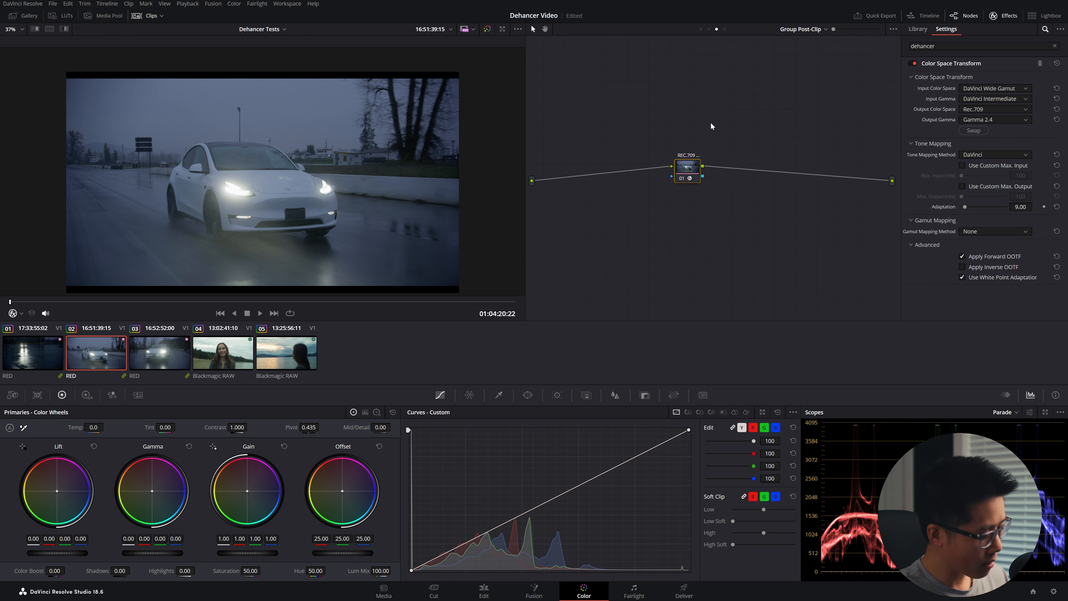
# Try Dehancer Pro 7.1.2 before the REC.709 CST node with its source set to DVR WG/Intermediate, and delete the added node.
pyautogui.hotkey('shift', 's')
pyautogui.moveTo(680, 203); pyautogui.dragTo(635, 160)
pyautogui.moveTo(955, 78); pyautogui.dragTo(642, 166)
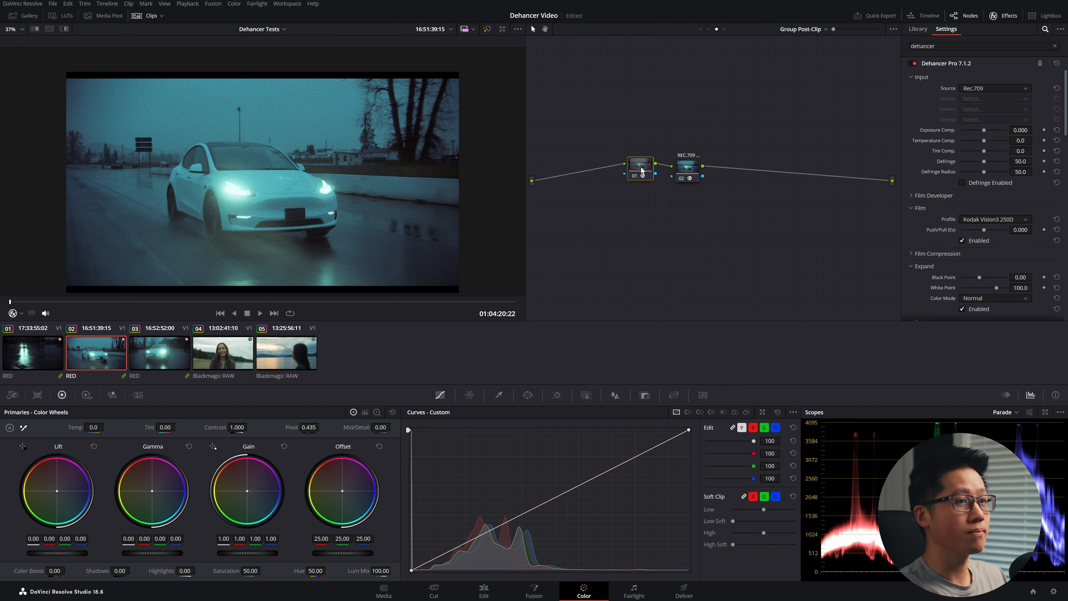
pyautogui.click(995, 88)
pyautogui.click(985, 151)
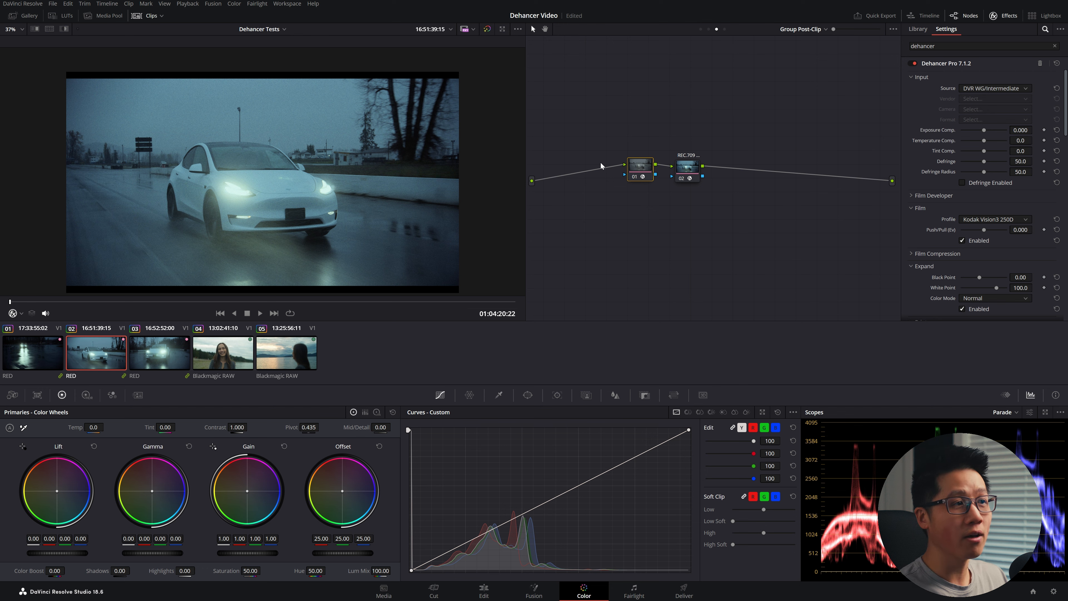
pyautogui.press('Delete')
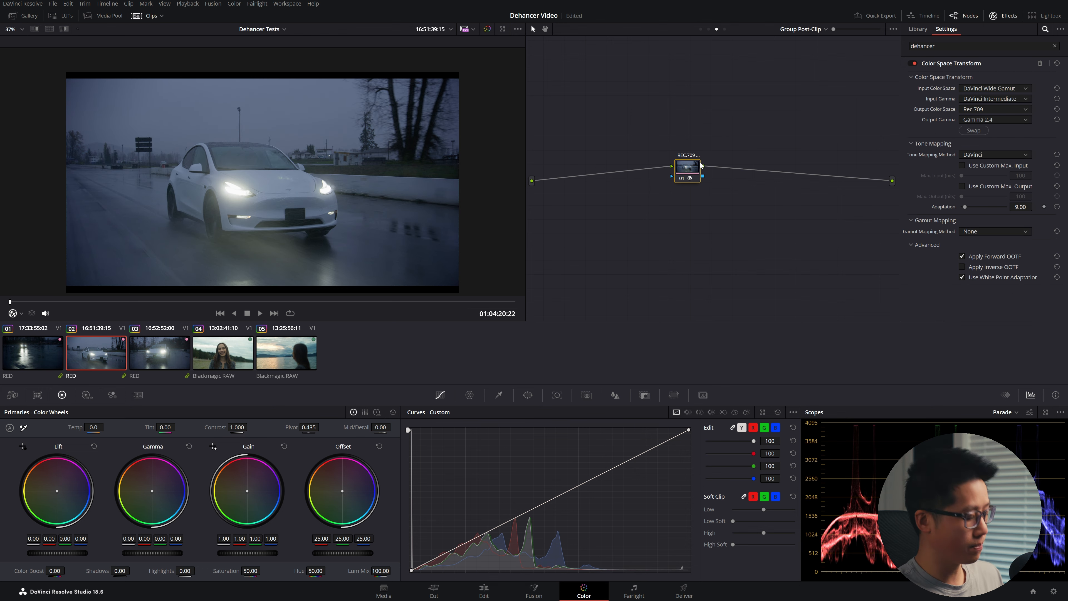
# Add a serial node after the REC.709 CST node, apply Dehancer Pro 7.1.2 to it and inspect the image full screen.
pyautogui.hotkey('alt', 's')
pyautogui.moveTo(993, 78); pyautogui.dragTo(730, 168)
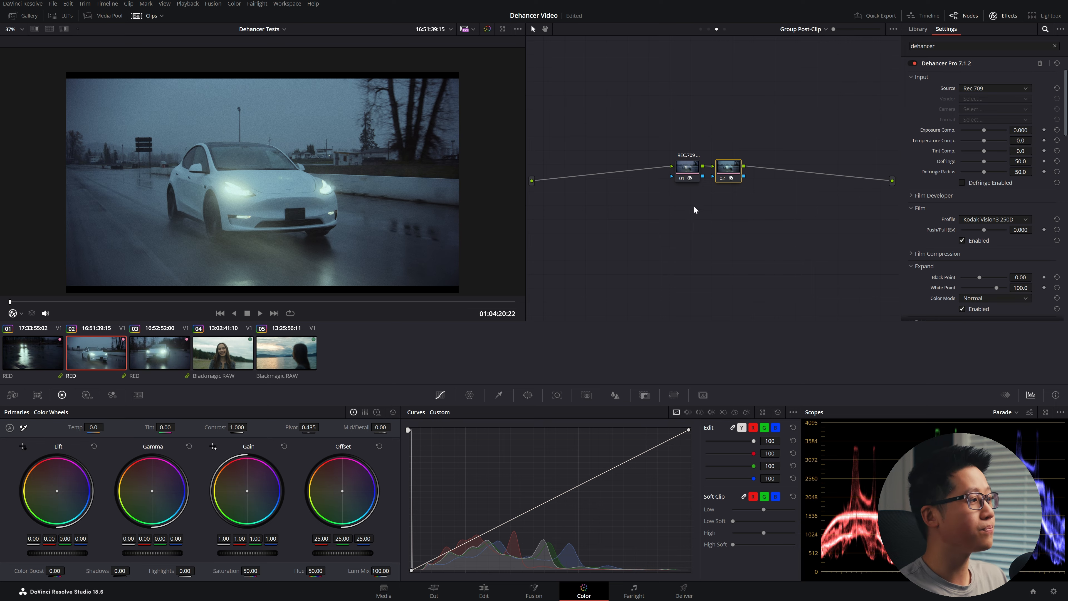
pyautogui.press('super+f')
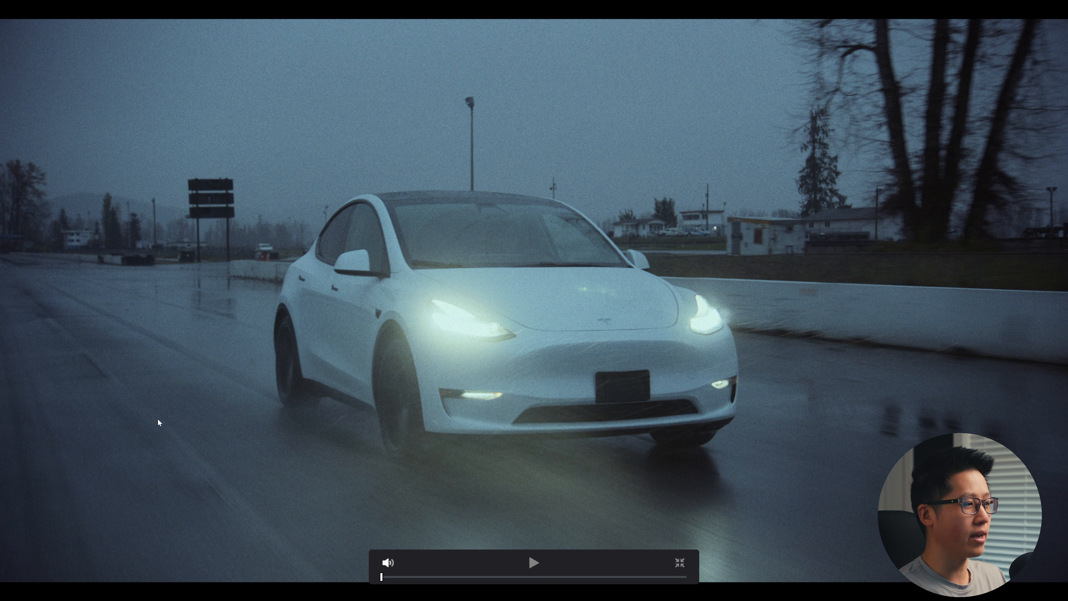
pyautogui.press('Escape')
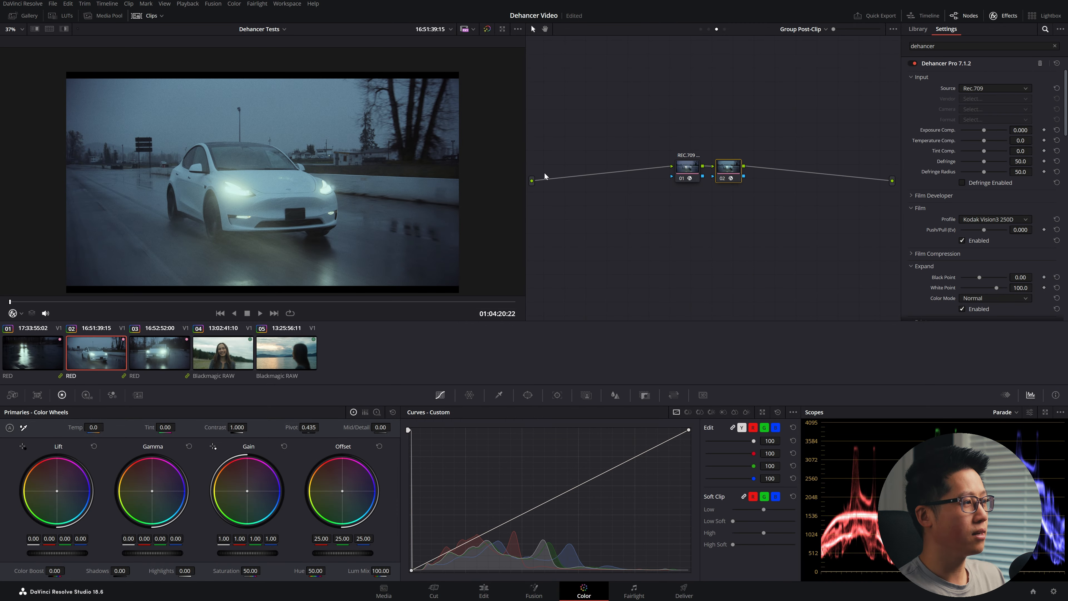
pyautogui.moveTo(728, 172); pyautogui.dragTo(735, 173)
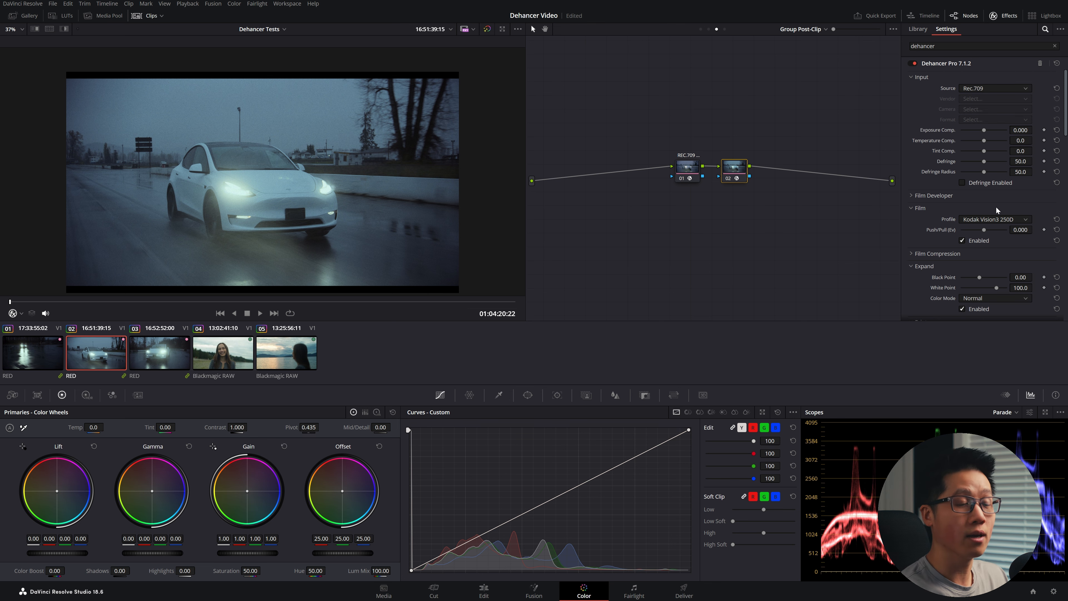
# Disable Film Grain in the Dehancer Pro settings and check the clip full screen.
pyautogui.scroll(-5, 990, 212)
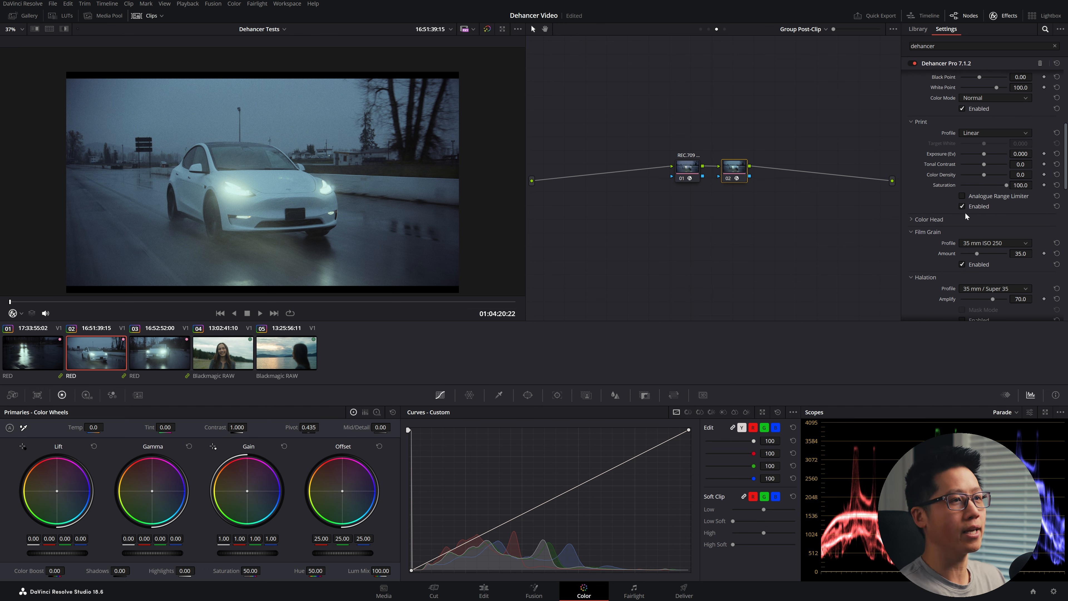
pyautogui.scroll(-10, 973, 167)
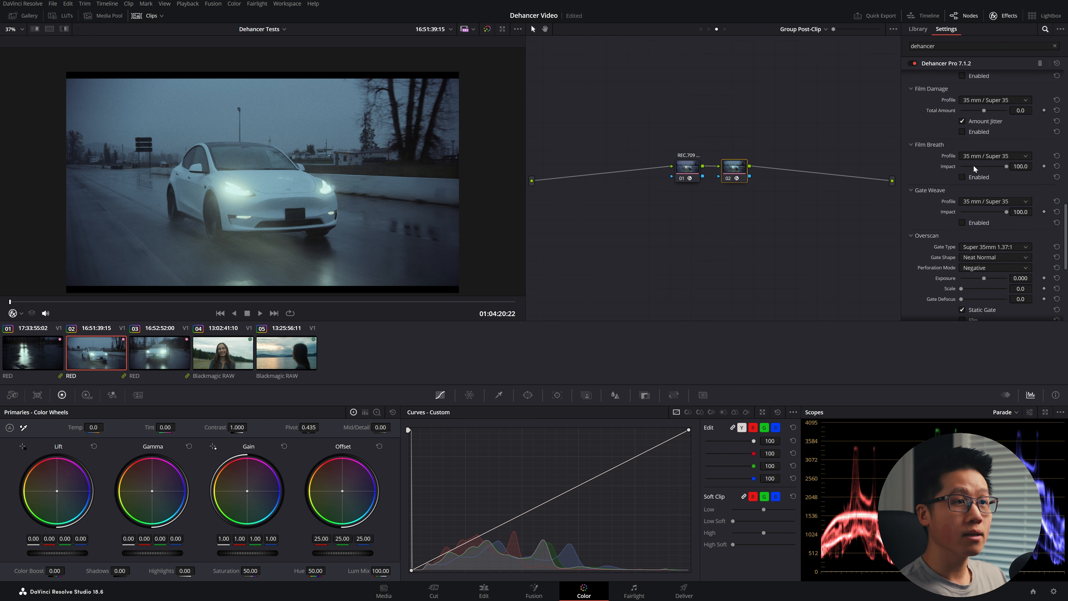
pyautogui.scroll(5, 973, 164)
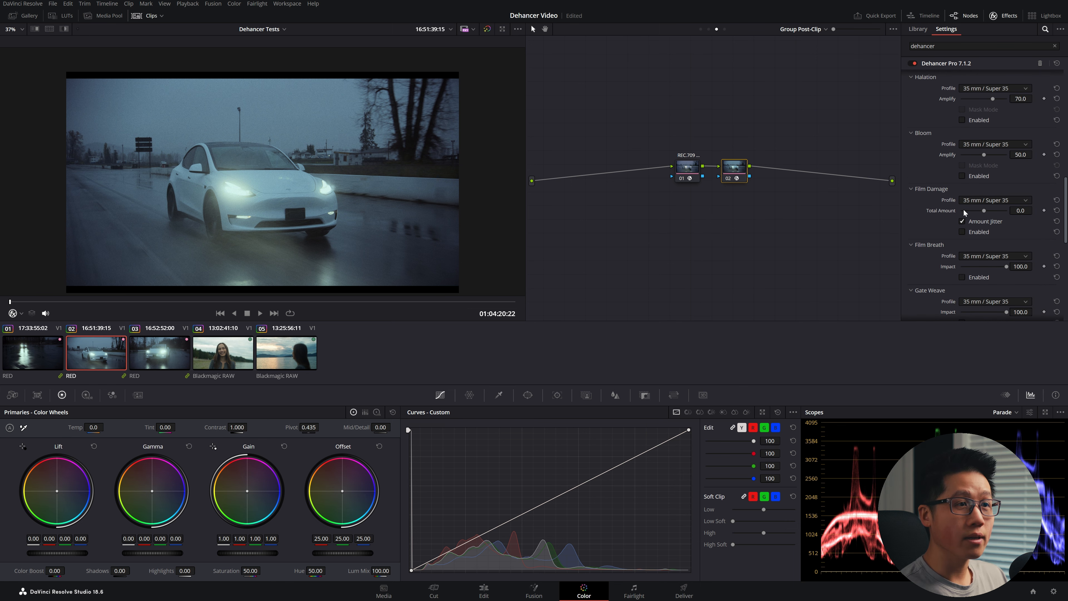
pyautogui.scroll(5, 963, 208)
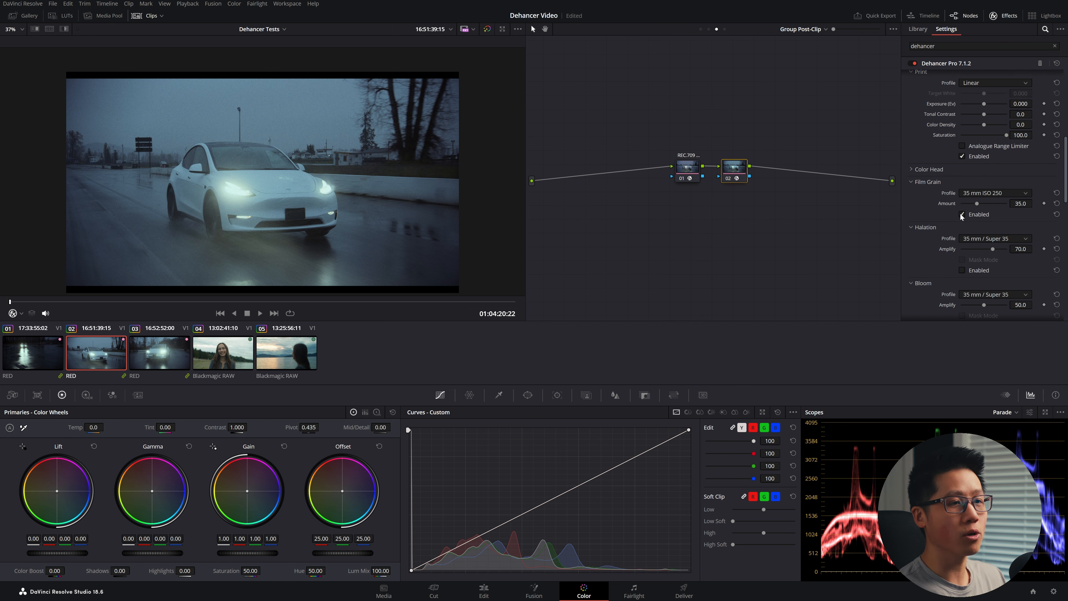
pyautogui.hotkey('ctrl', 'f')
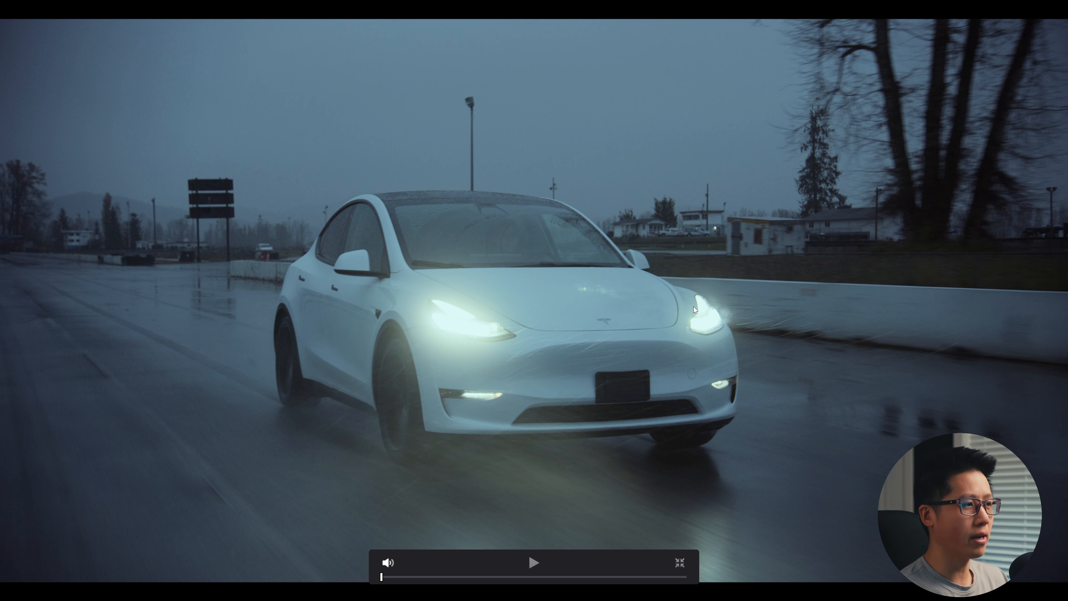
pyautogui.press('Escape')
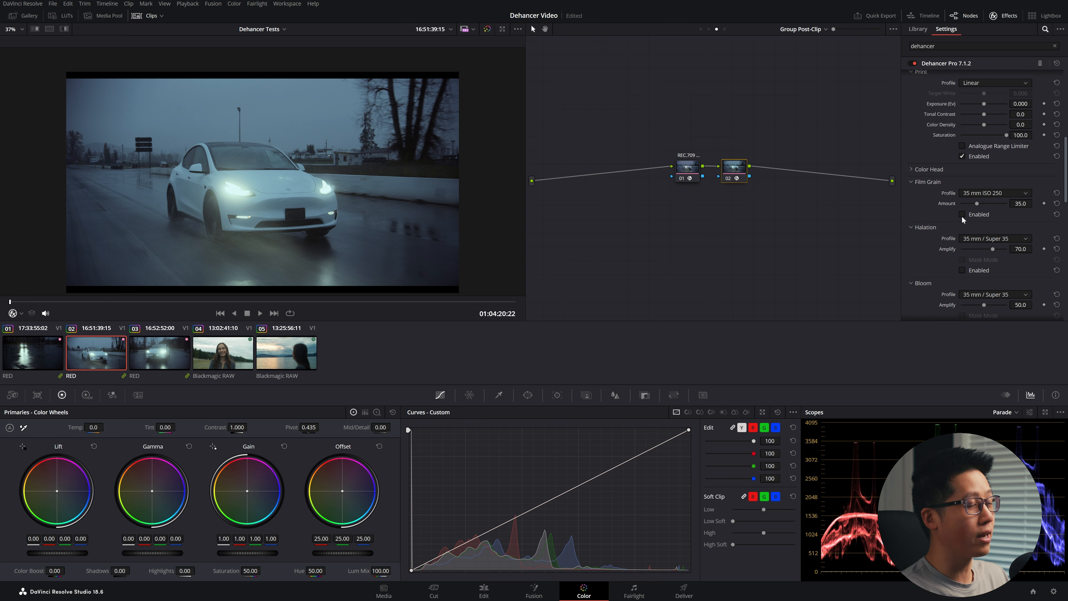
# Browse Dehancer's film stock profiles and choose Kodak Vision3 250D.
pyautogui.scroll(3, 963, 219)
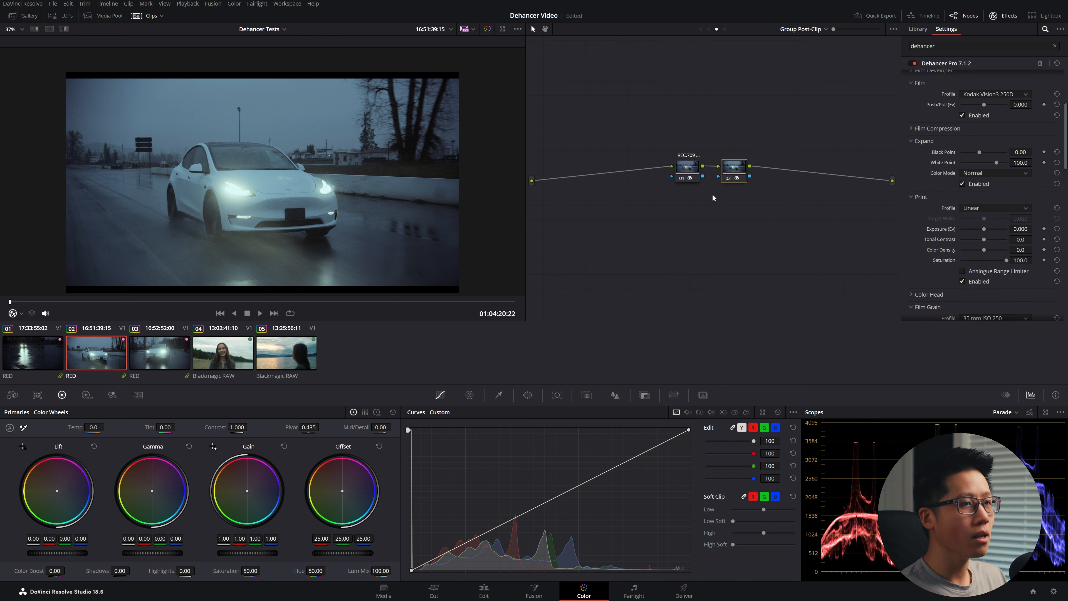
pyautogui.scroll(2, 989, 241)
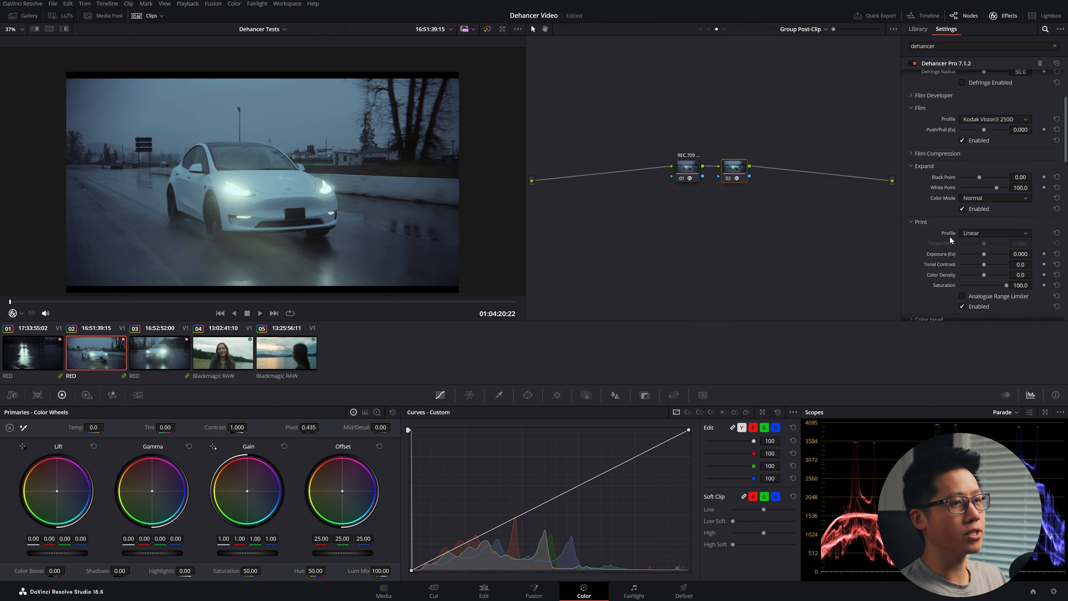
pyautogui.click(995, 169)
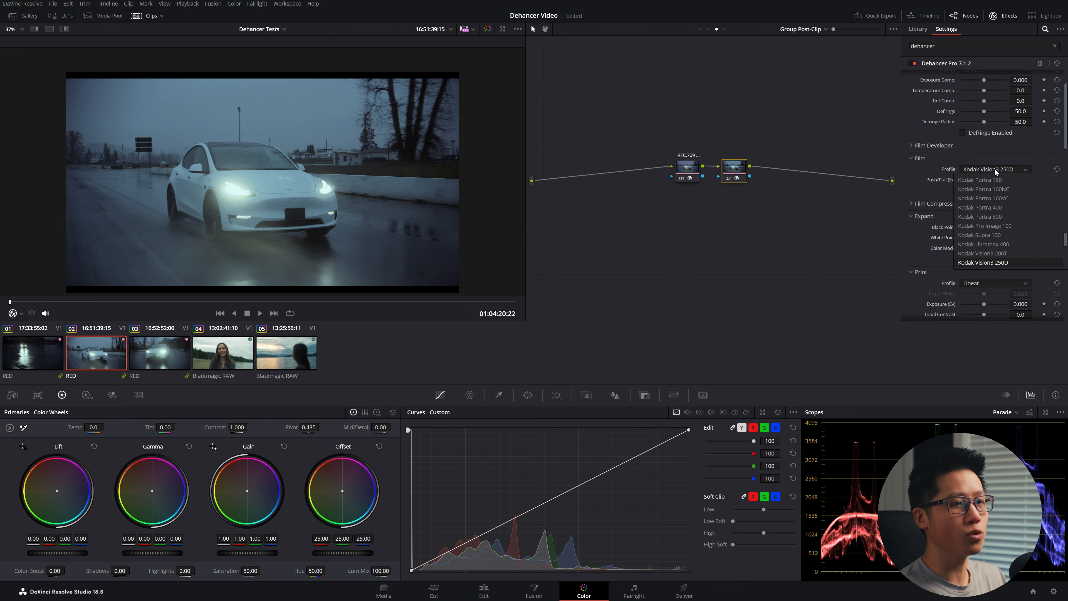
pyautogui.scroll(5, 974, 245)
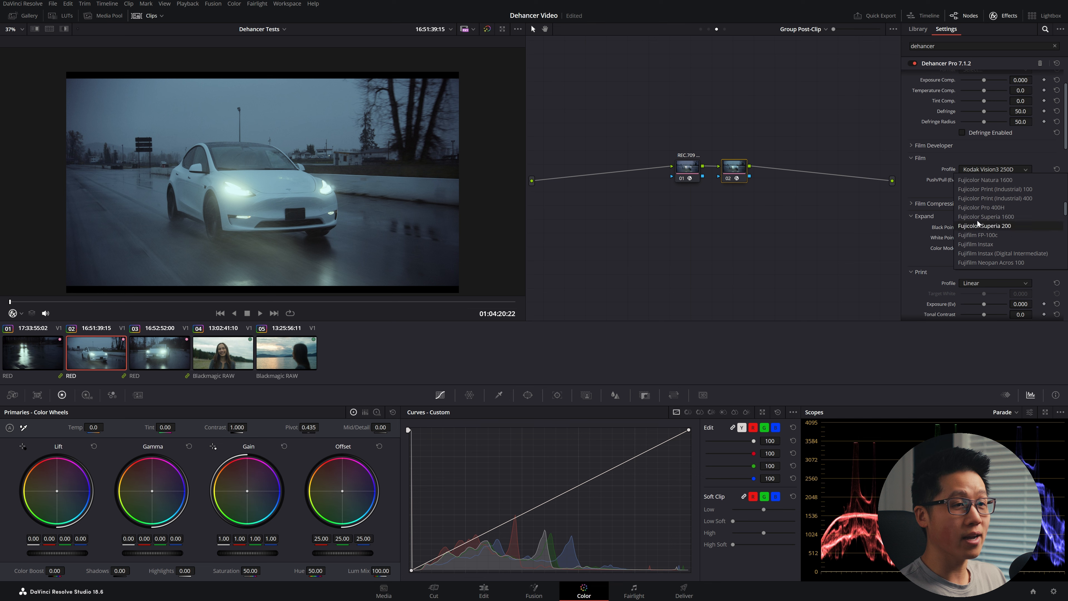
pyautogui.scroll(-5, 980, 216)
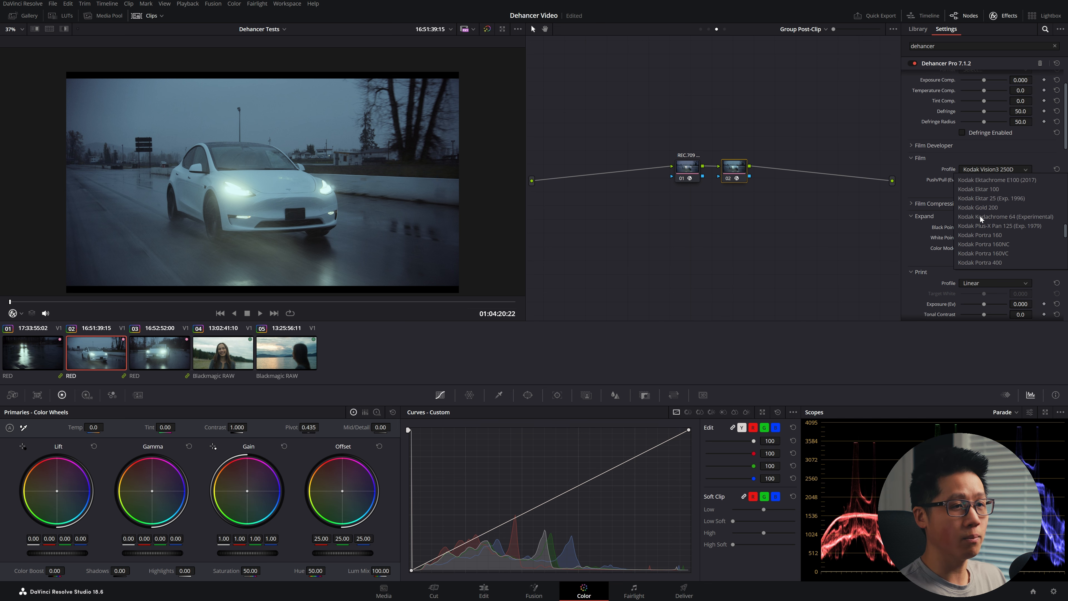
pyautogui.scroll(-1, 982, 215)
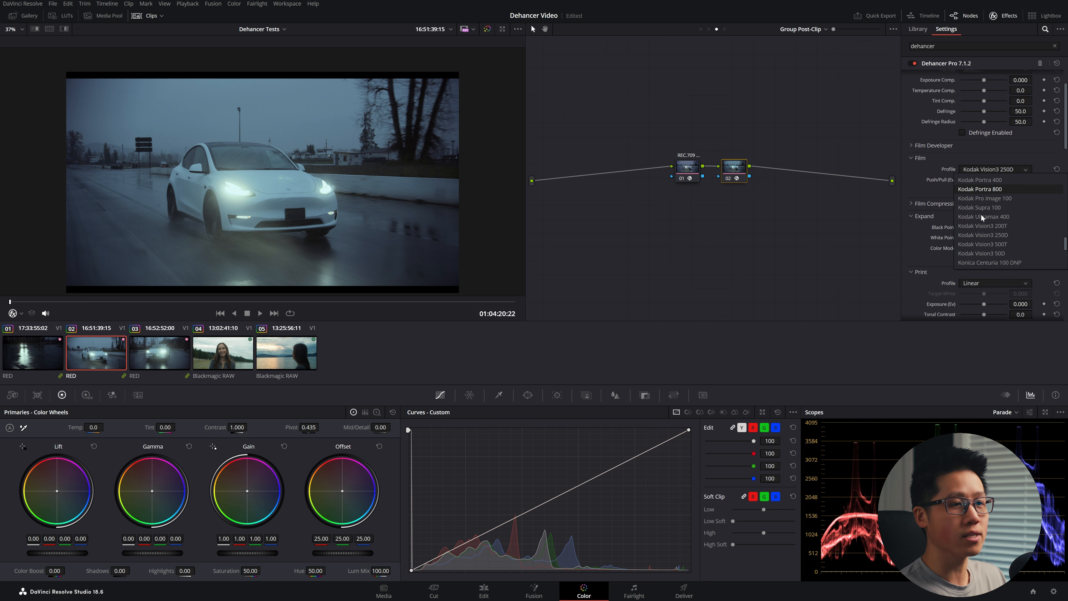
pyautogui.click(986, 236)
pyautogui.scroll(-1, 910, 176)
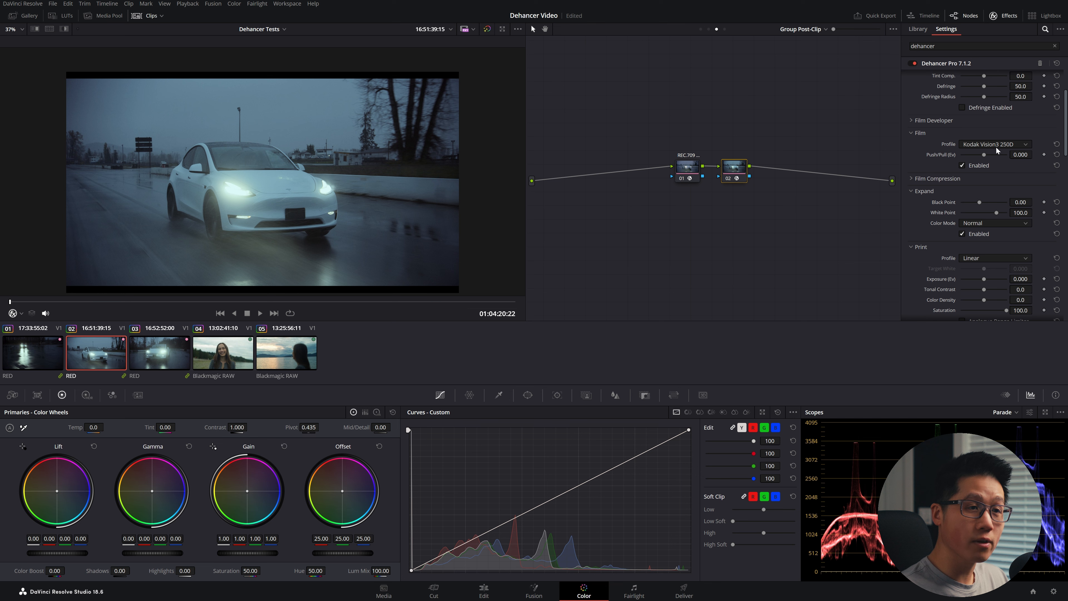
pyautogui.scroll(-3, 1009, 247)
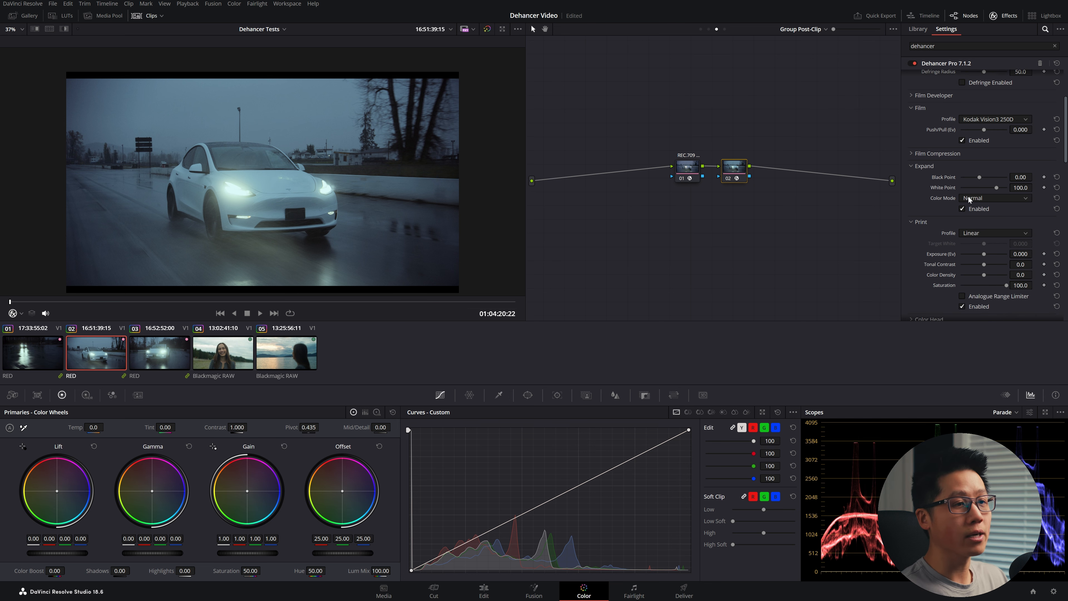
# Set Dehancer's Print profile to Kodak 2383 Print Film and compare the image with Print disabled and enabled.
pyautogui.click(983, 183)
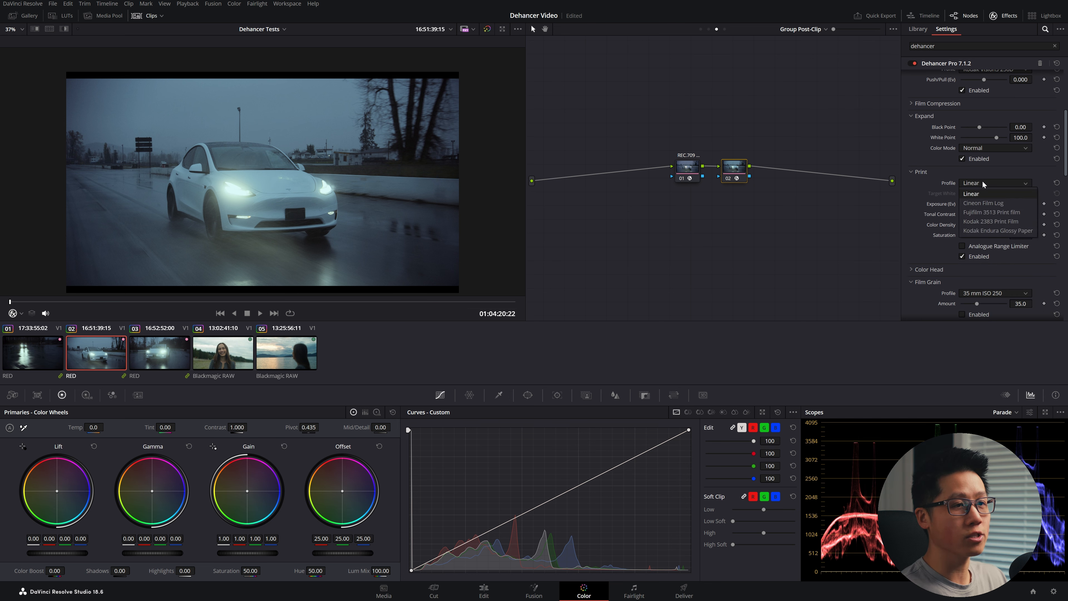
pyautogui.click(994, 223)
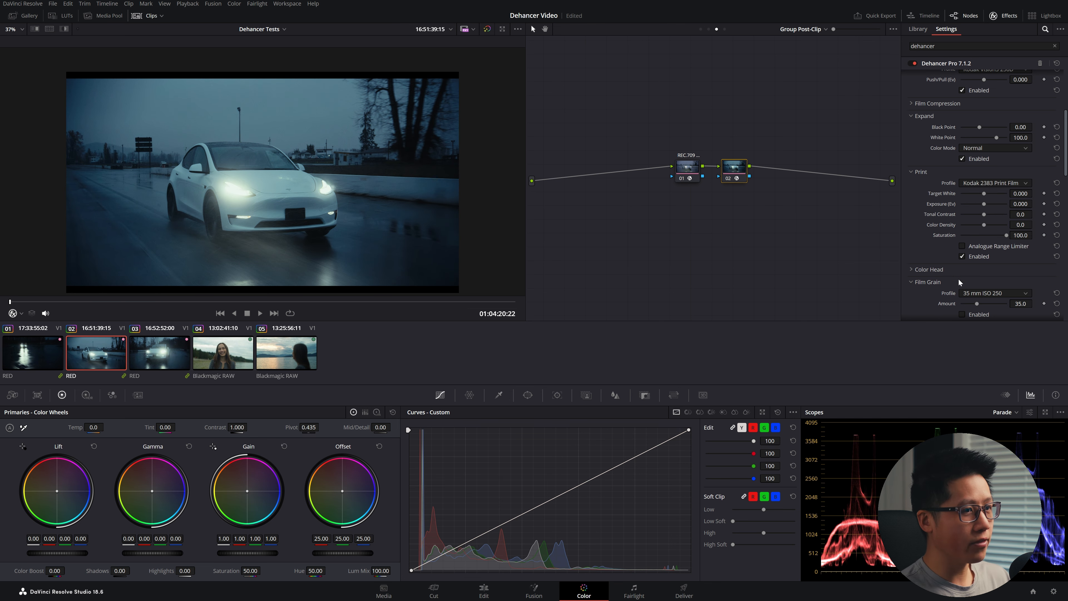
pyautogui.click(963, 256)
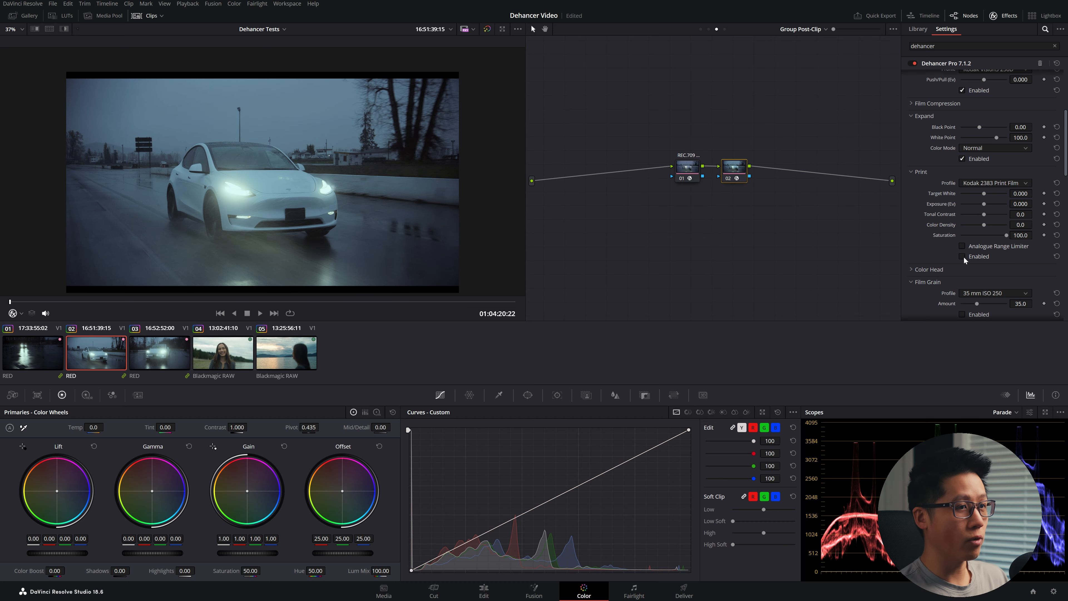
pyautogui.click(963, 256)
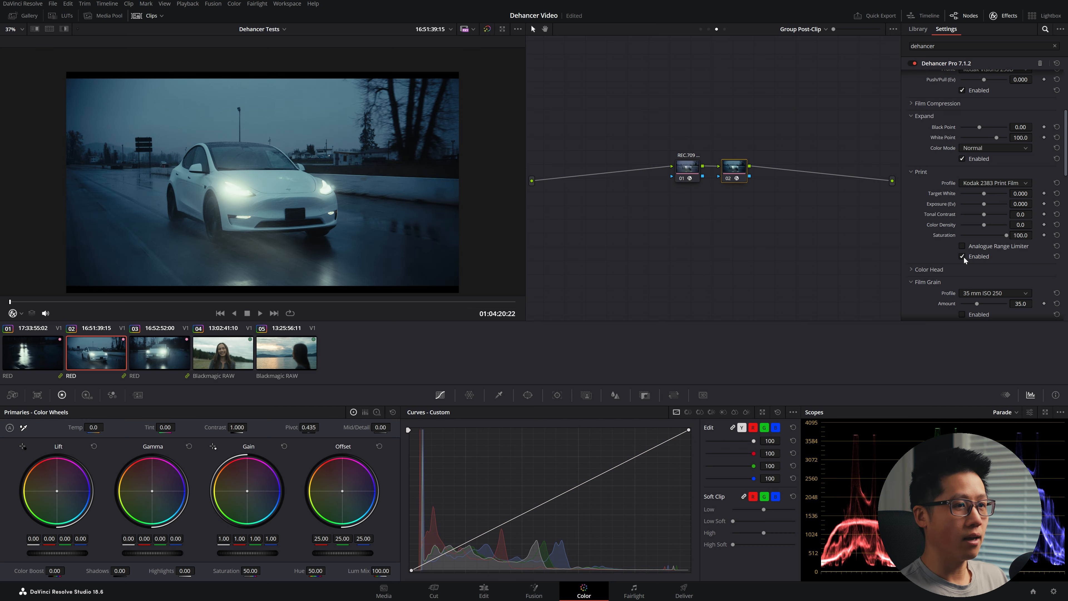
pyautogui.click(964, 256)
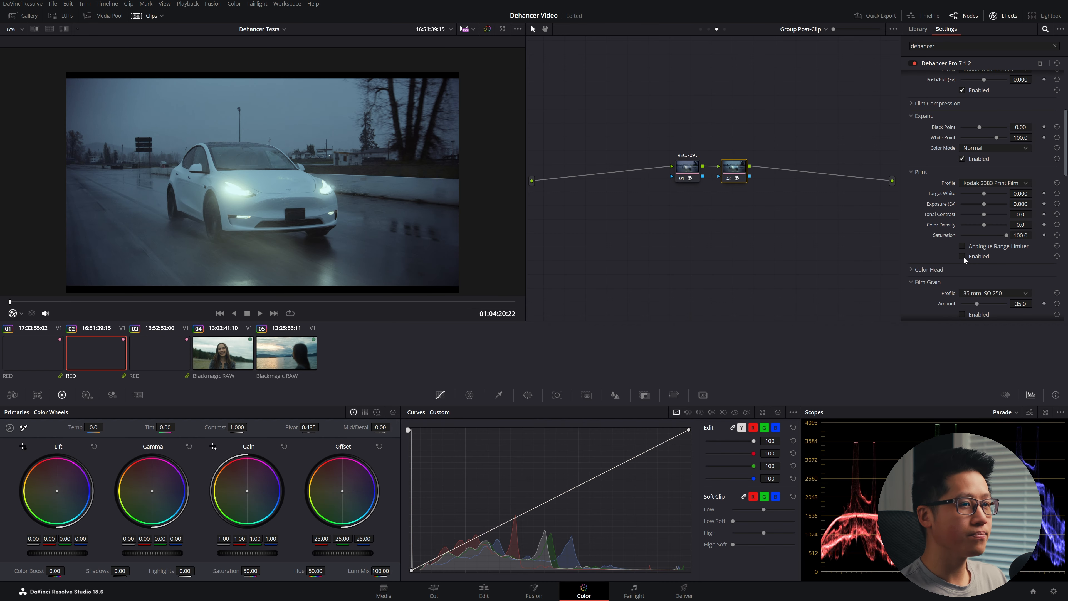
pyautogui.click(964, 256)
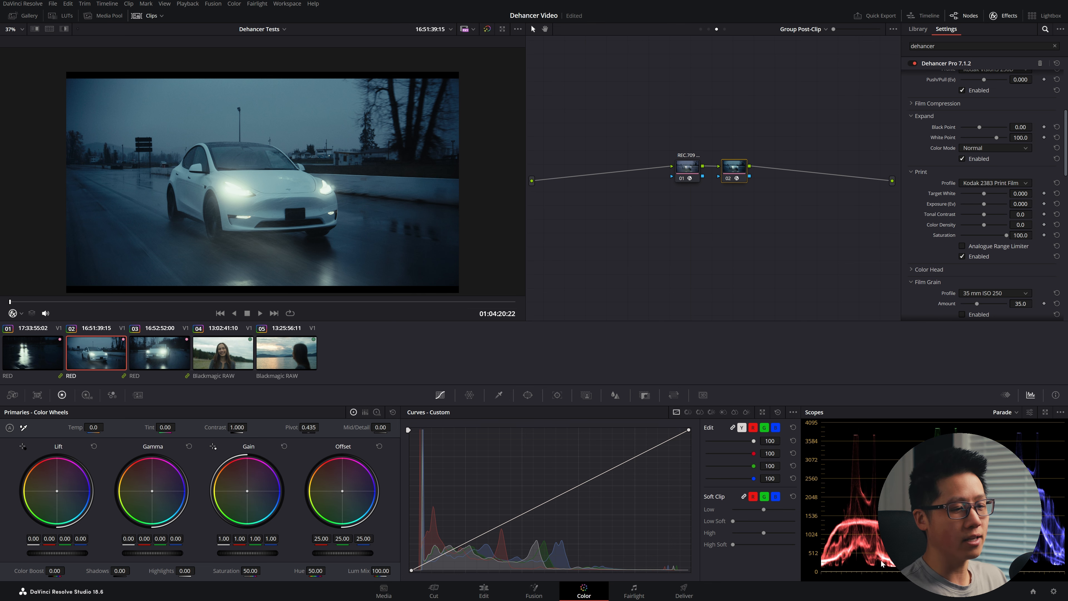
# Enable the Analogue Range Limiter in Dehancer's Print settings and review the film effect sections below it.
pyautogui.click(962, 246)
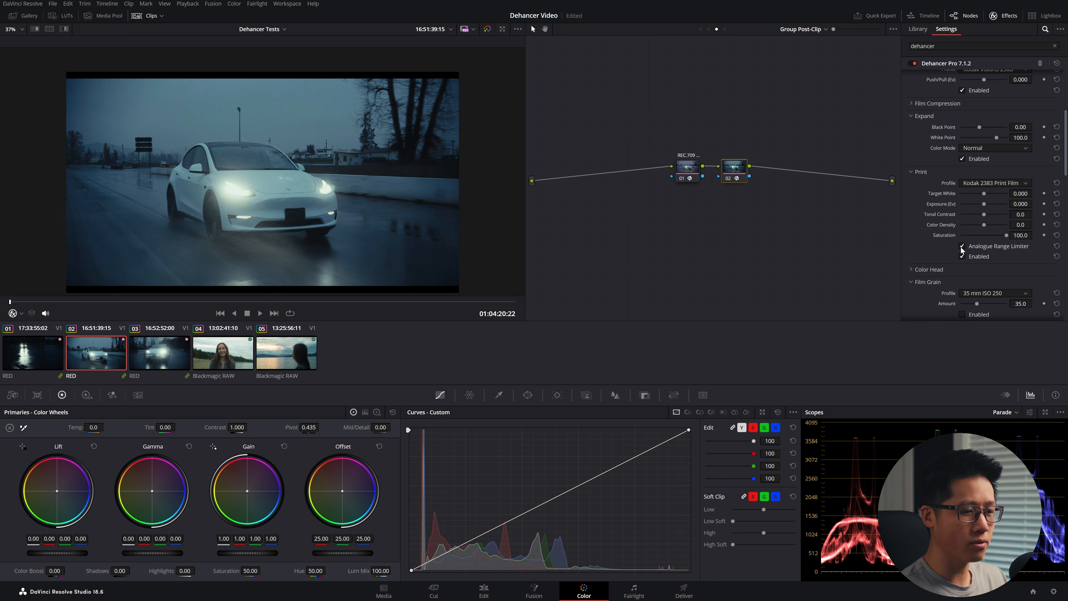
pyautogui.scroll(-2, 988, 221)
pyautogui.scroll(-6, 988, 221)
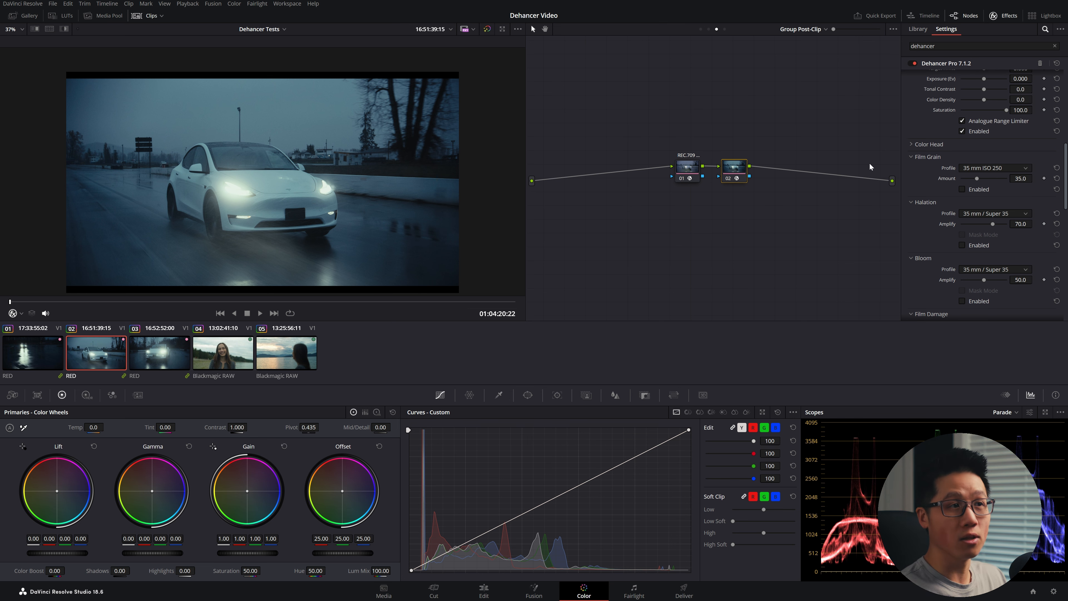
# Switch the node graph from Group Post-Clip to Clip level and check the car shot full screen.
pyautogui.click(710, 28)
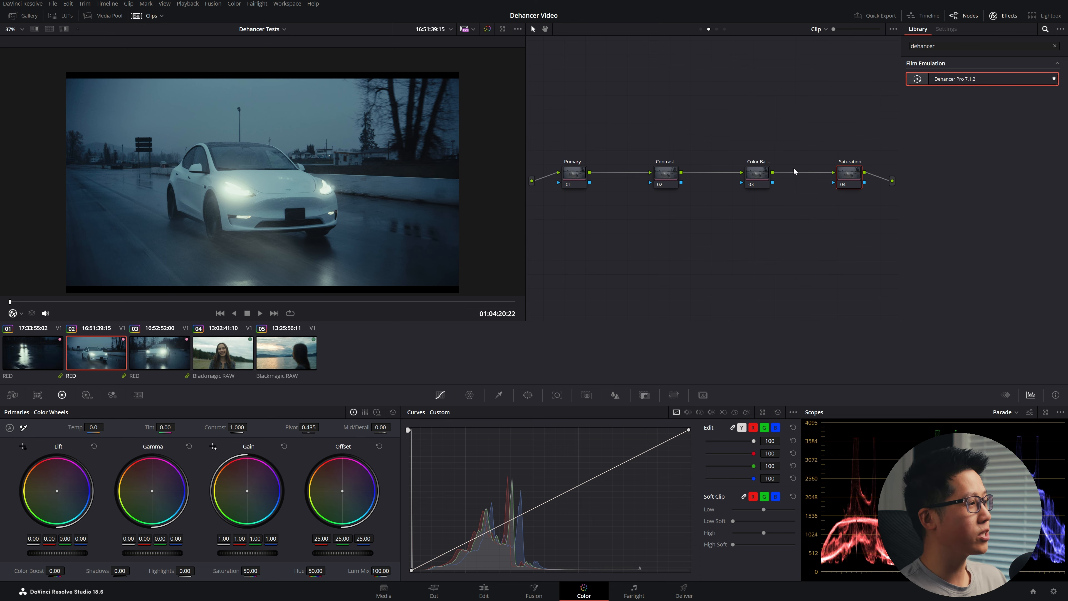
pyautogui.hotkey('ctrl', 'f')
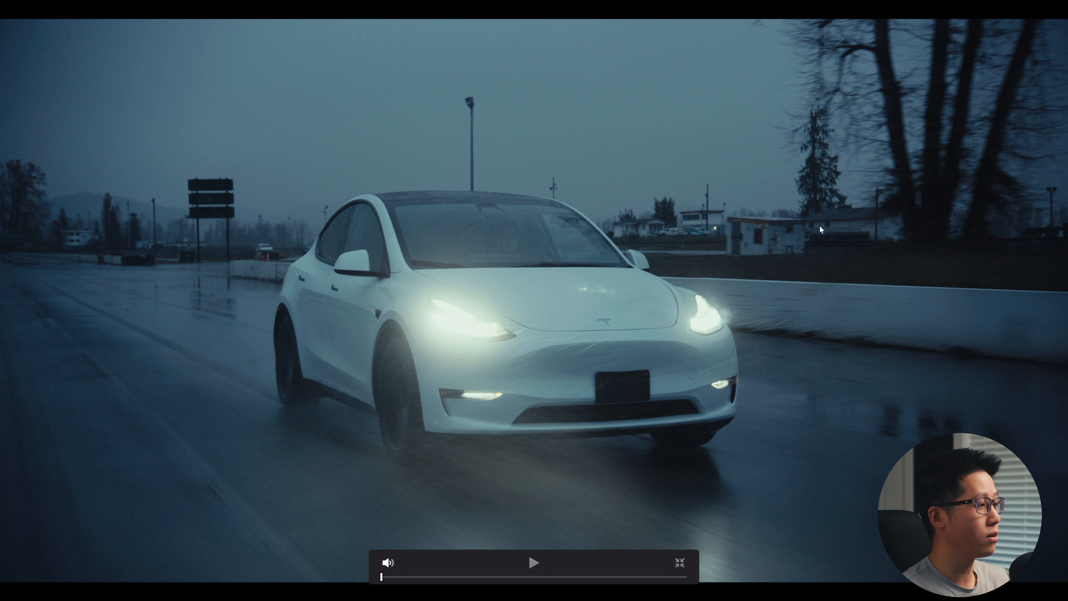
pyautogui.press('Escape')
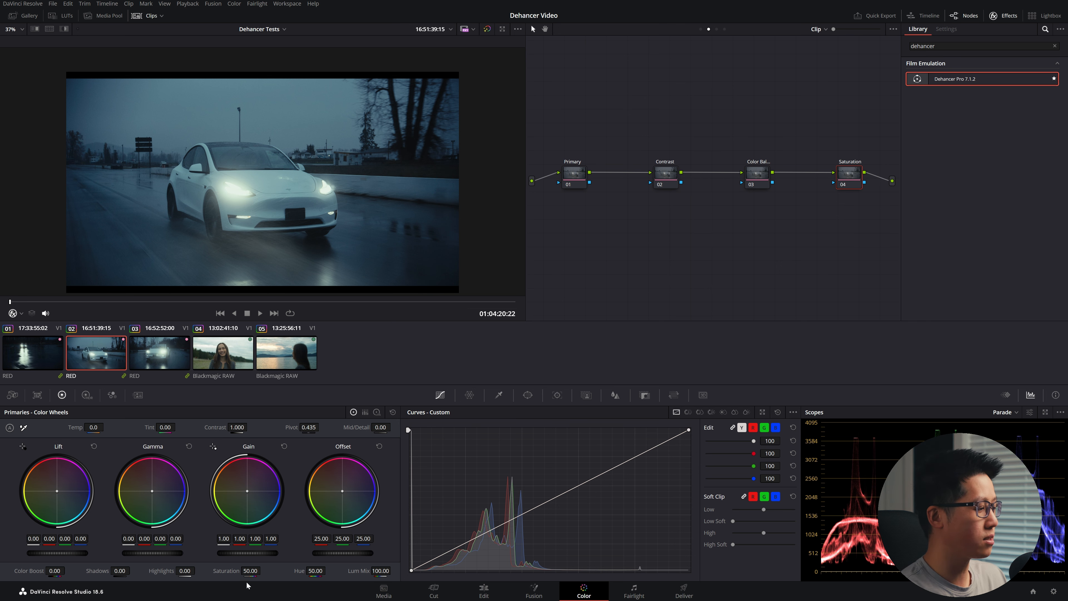
# Try raising the saturation on the Saturation node to 78.40 and undo the change.
pyautogui.moveTo(250, 570)
pyautogui.mouseDown()
pyautogui.moveTo(263, 571)
pyautogui.moveTo(246, 571)
pyautogui.mouseUp()
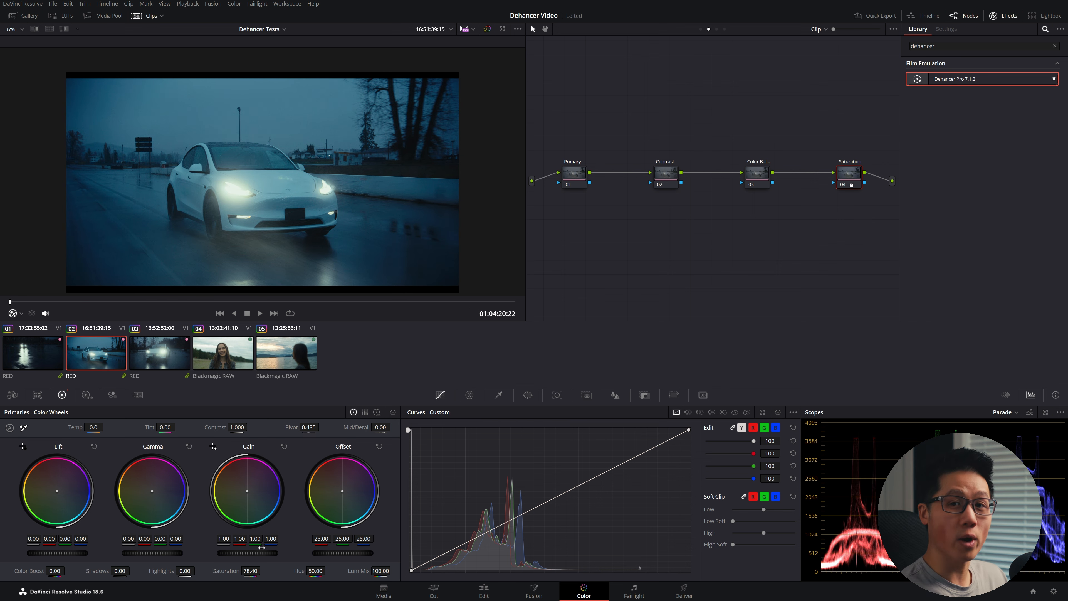
pyautogui.hotkey('ctrl', 'z')
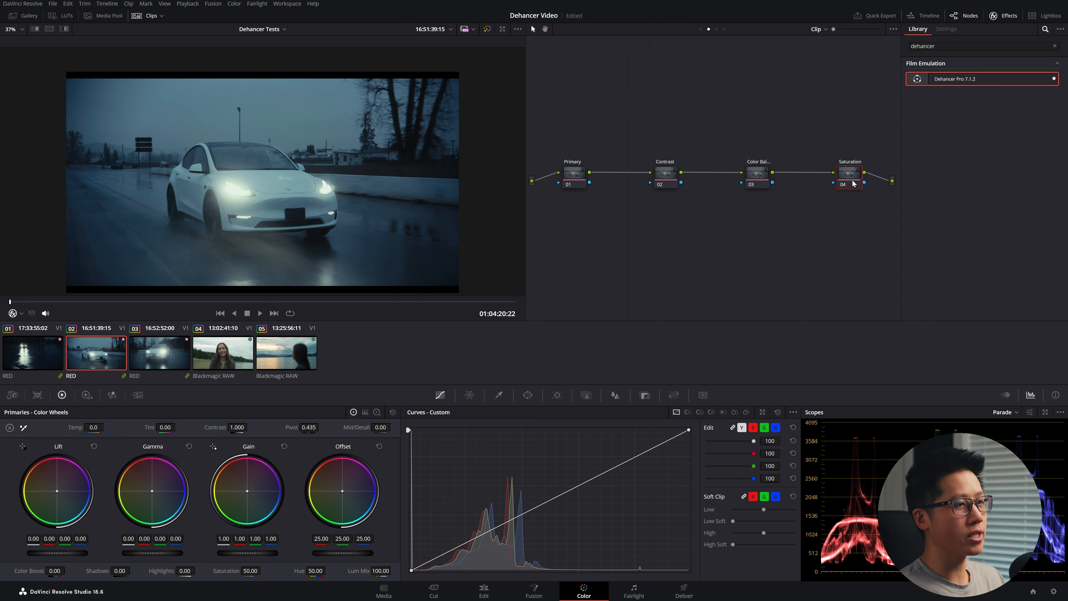
# Set the Saturation node's color space to HSV and disable Channels 1 and 3, leaving only Channel 2 active.
pyautogui.rightClick(846, 175)
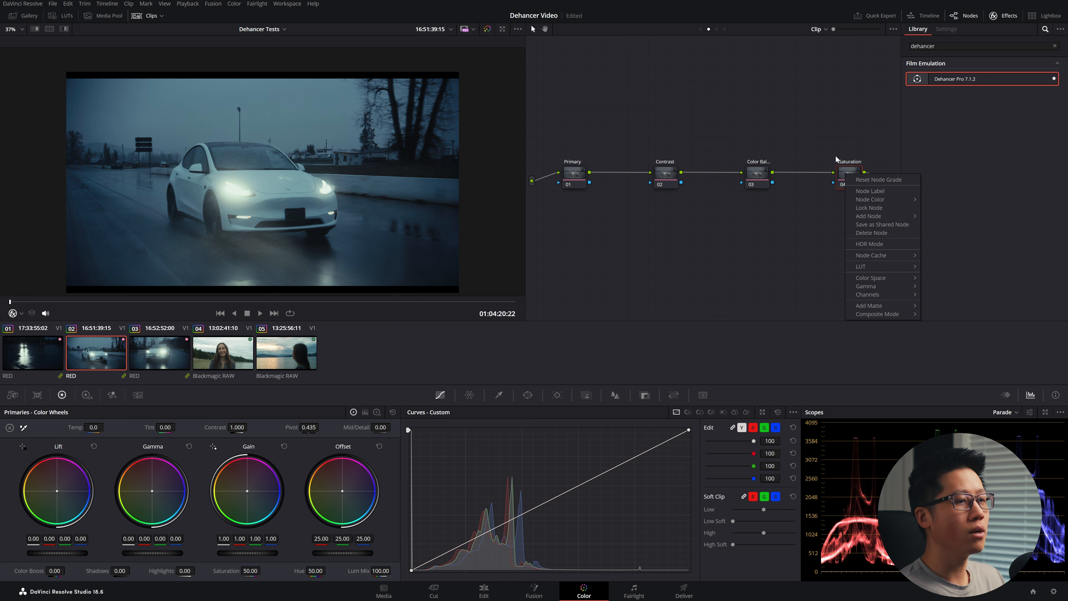
pyautogui.moveTo(890, 278)
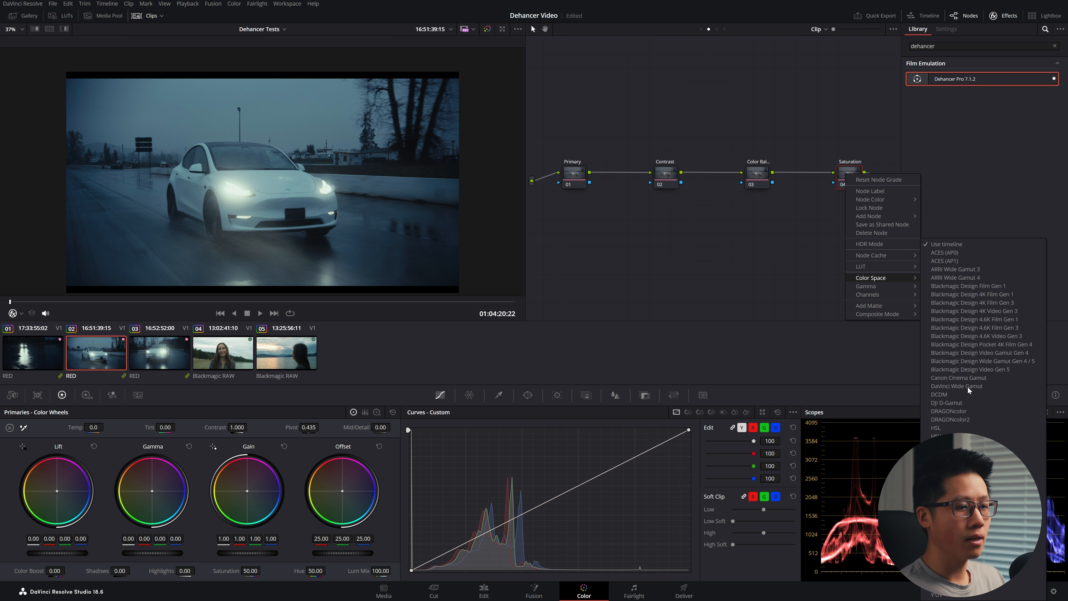
pyautogui.click(937, 436)
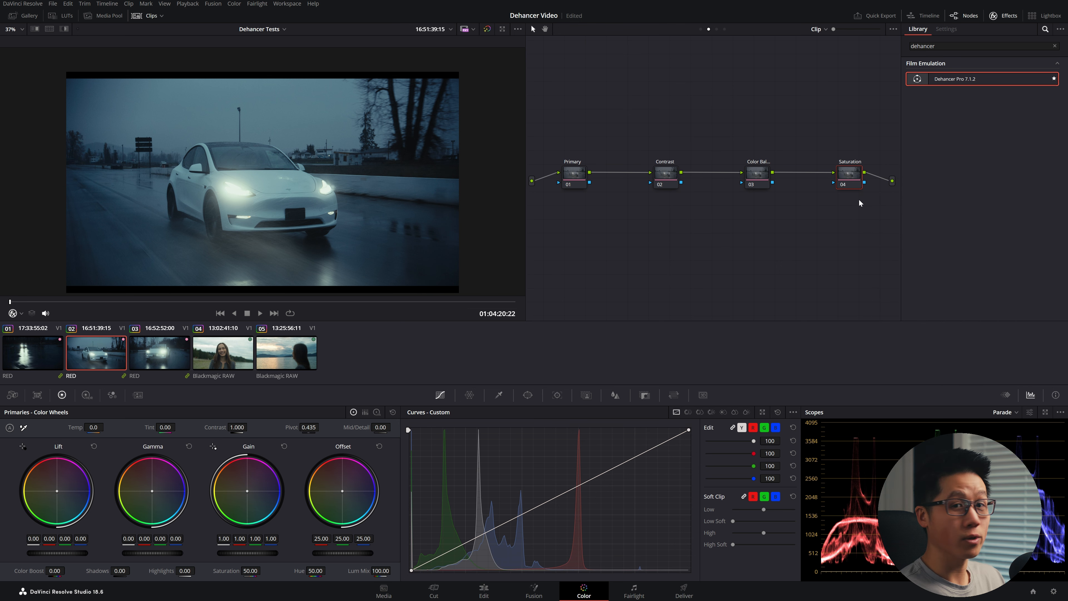
pyautogui.rightClick(848, 180)
pyautogui.moveTo(884, 297)
pyautogui.click(930, 298)
pyautogui.rightClick(847, 179)
pyautogui.moveTo(867, 297)
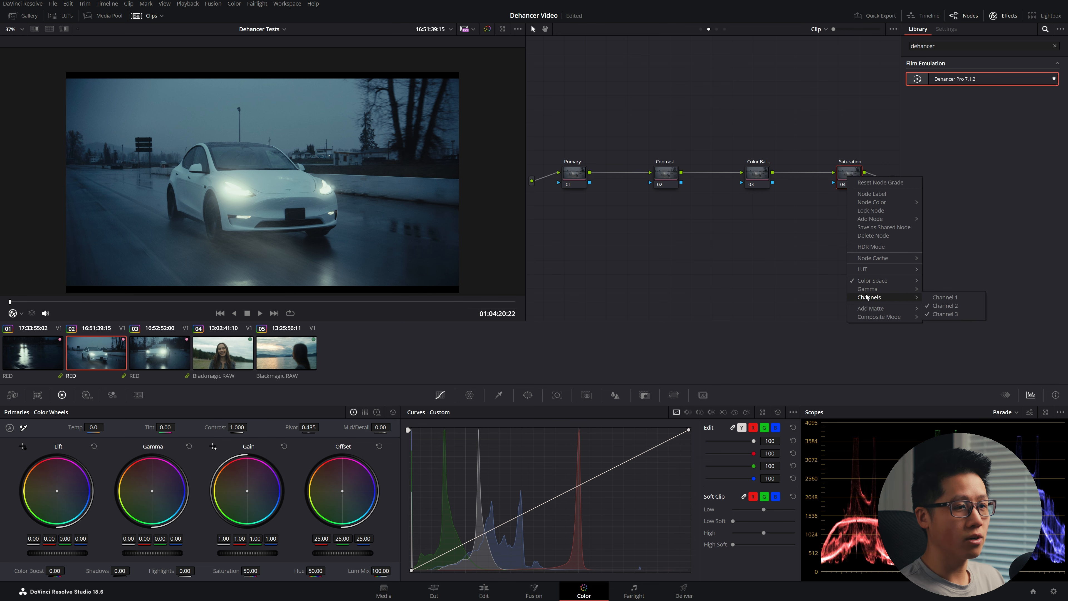
pyautogui.click(937, 314)
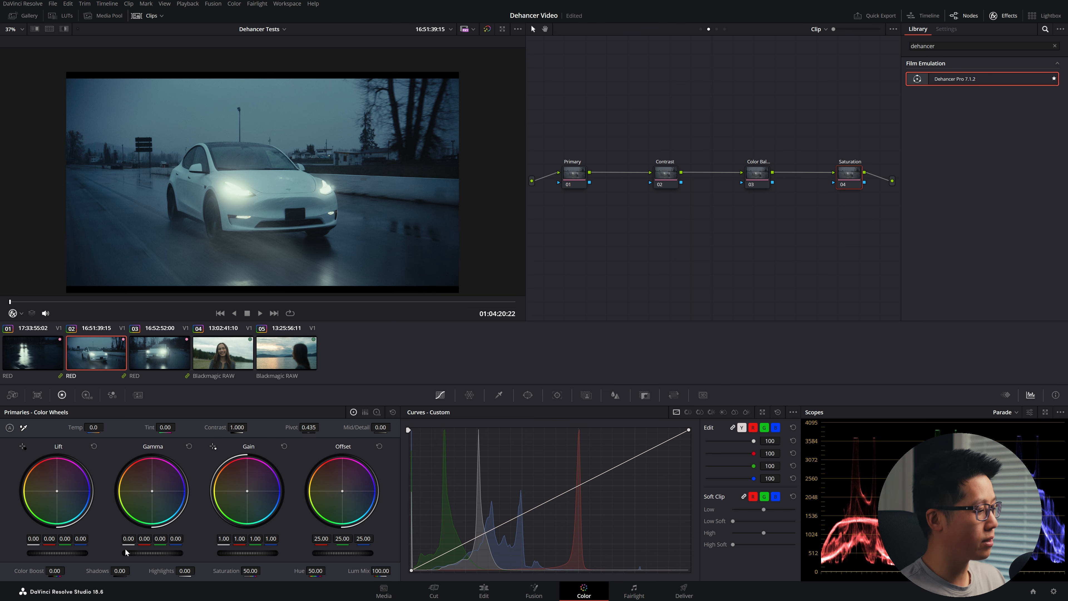
# Raise the Saturation node's Gamma to 0.07 and Gain to 1.05, and check the image full screen.
pyautogui.moveTo(153, 553); pyautogui.dragTo(180, 553)
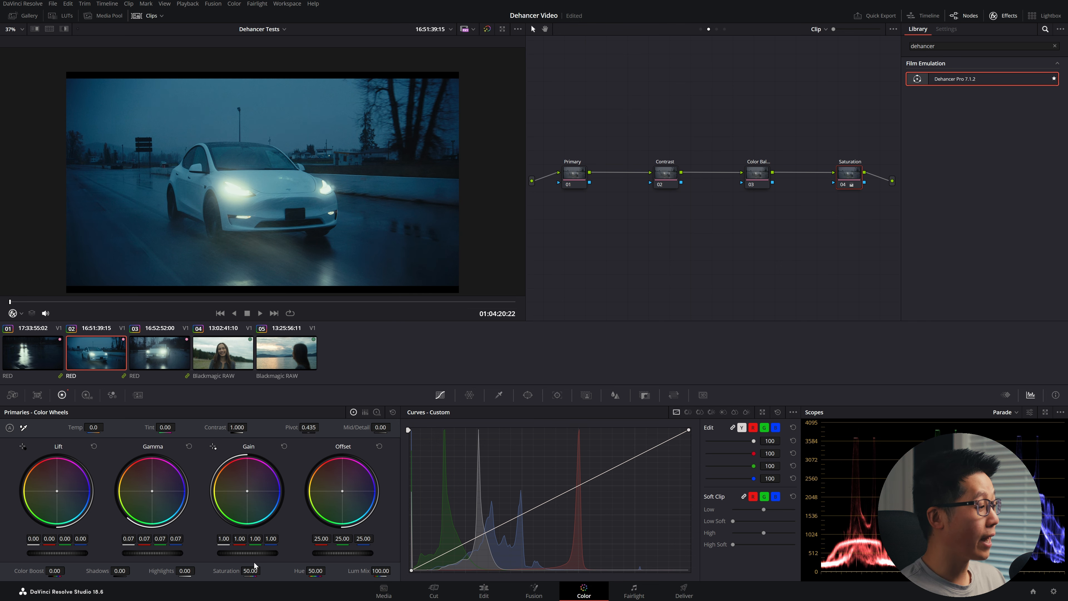
pyautogui.moveTo(247, 553)
pyautogui.mouseDown()
pyautogui.moveTo(272, 553)
pyautogui.moveTo(238, 553)
pyautogui.moveTo(257, 553)
pyautogui.mouseUp()
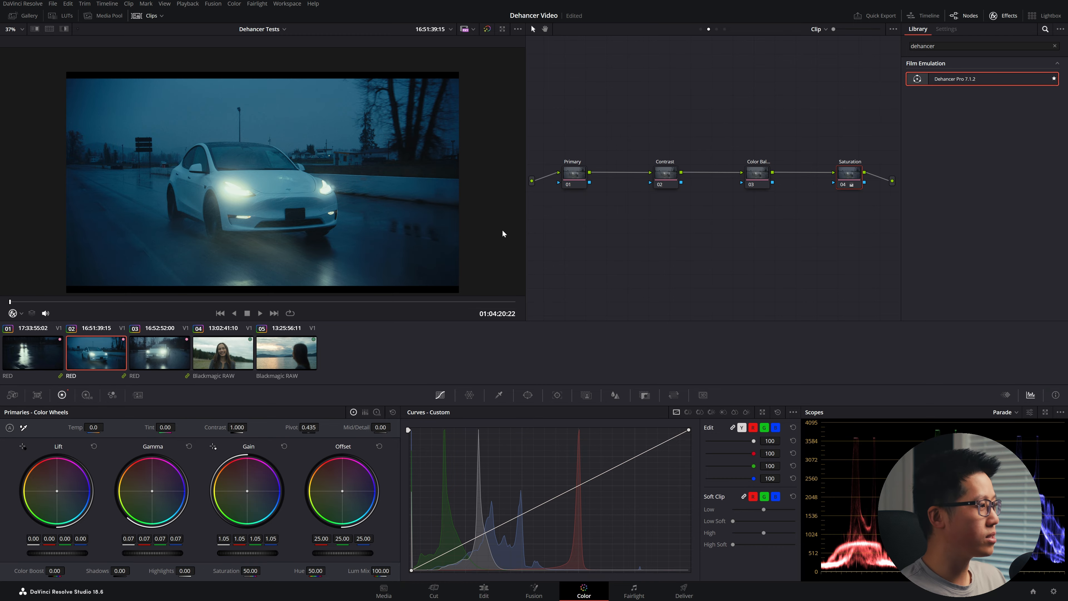
pyautogui.hotkey('ctrl', 'f')
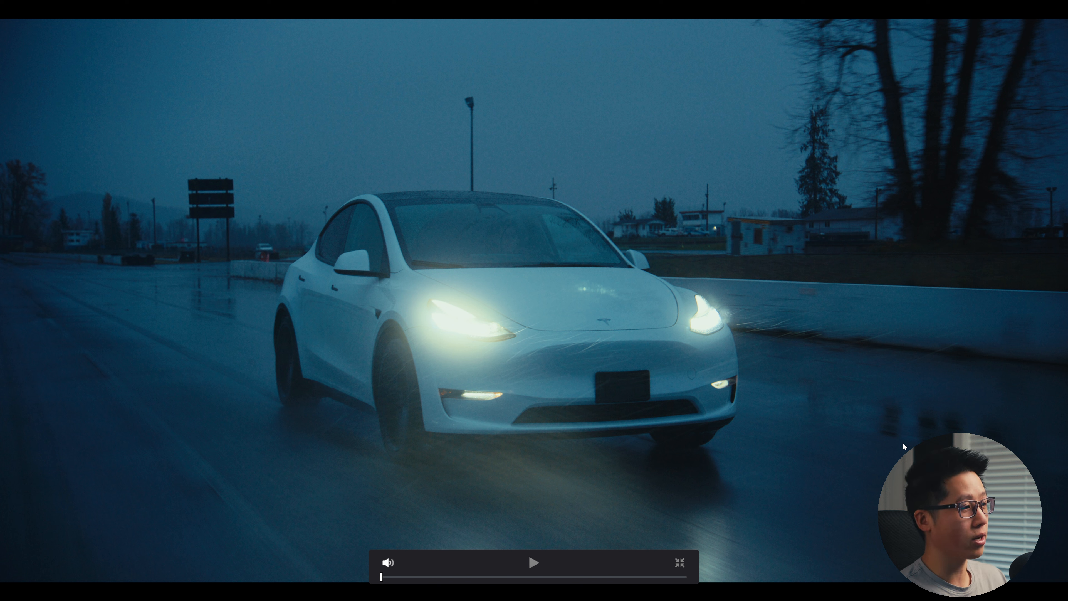
pyautogui.press('Escape')
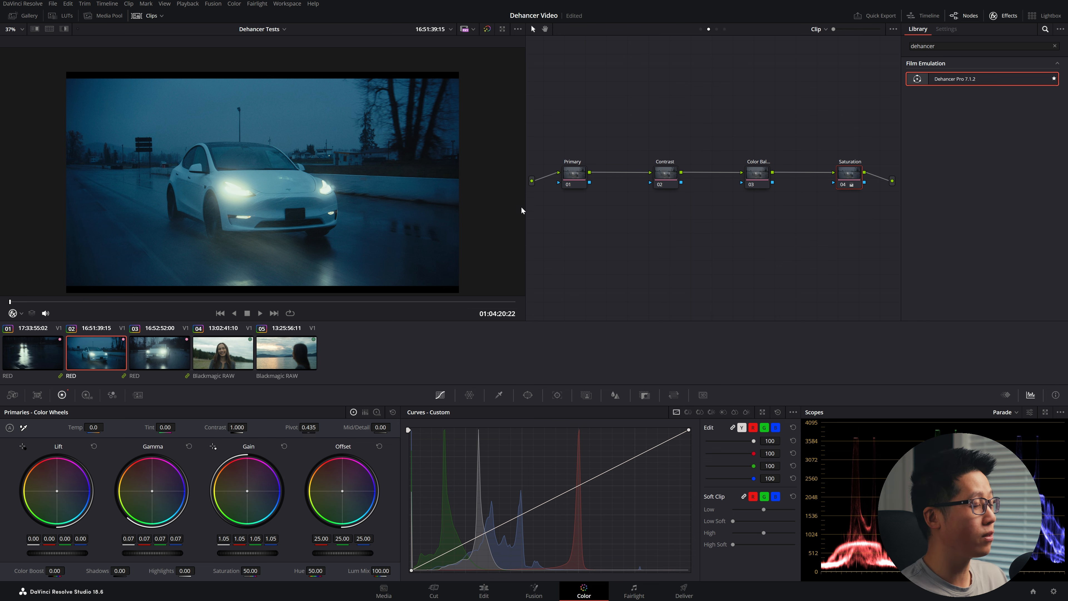
# Check the shot full screen and set the Primary node's Offset to 22.00 on all channels by testing brighter and darker exposures.
pyautogui.click(580, 179)
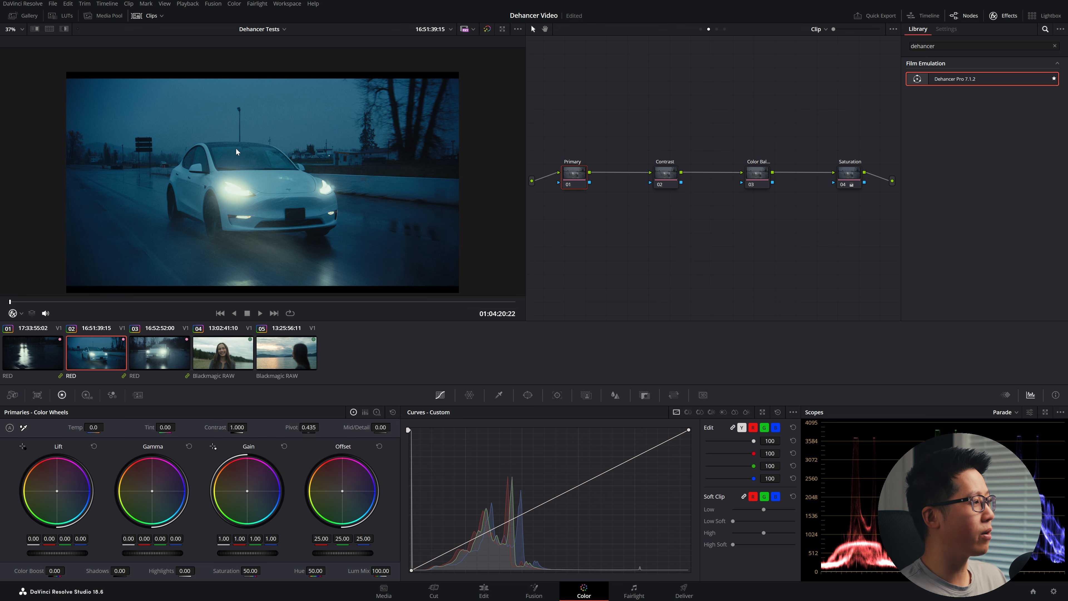
pyautogui.press('p')
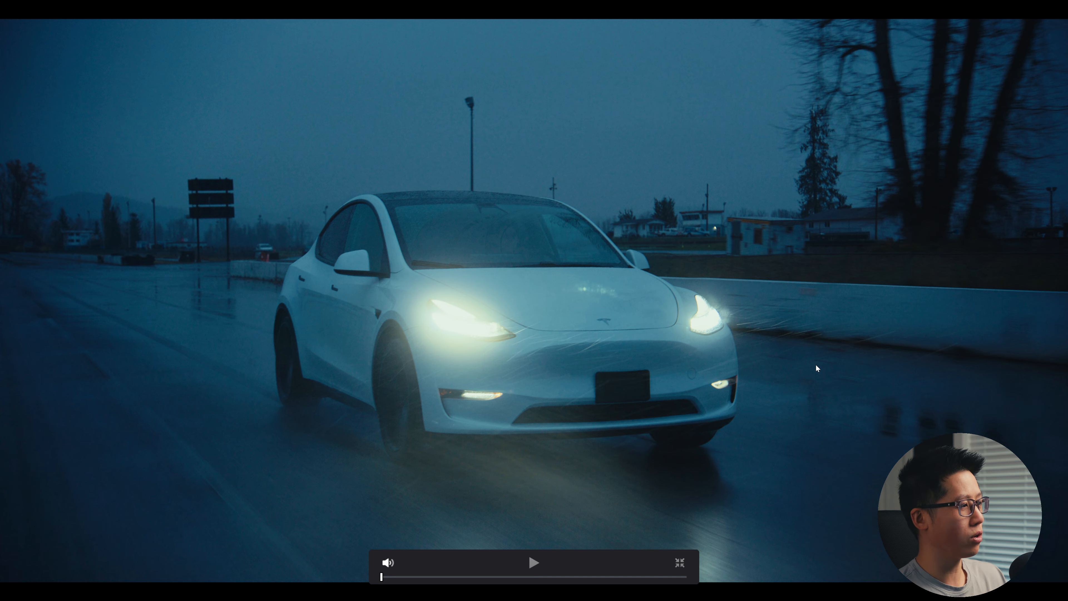
pyautogui.press('p')
pyautogui.press('KP_Add')
pyautogui.press('KP_Add')
pyautogui.press('KP_Add')
pyautogui.press('KP_Add')
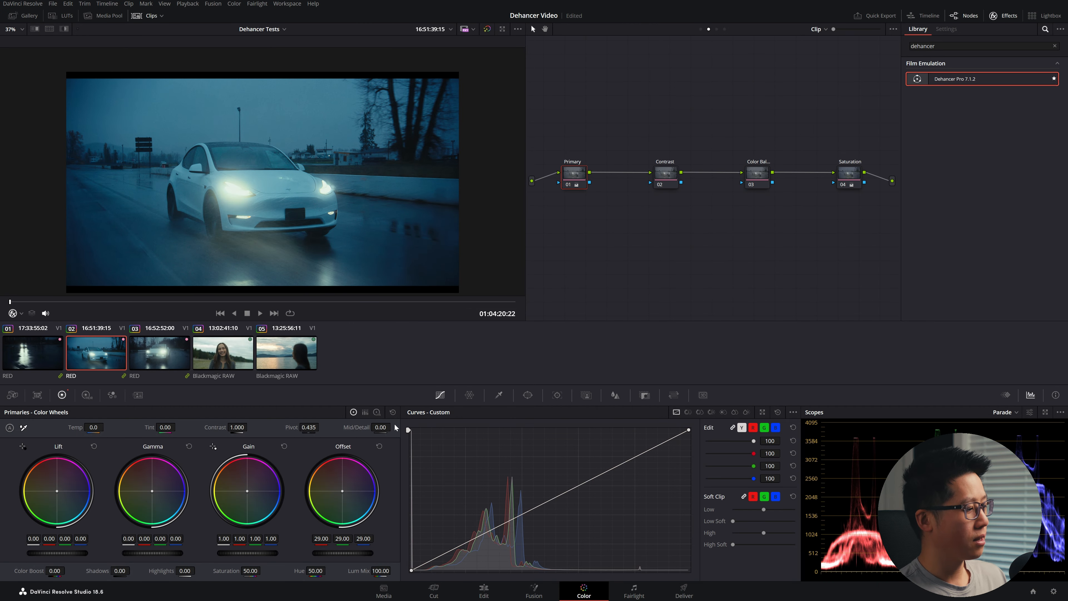
pyautogui.press('KP_Subtract')
pyautogui.press('KP_Subtract')
pyautogui.press('KP_Subtract')
pyautogui.press('KP_Subtract')
pyautogui.press('KP_Subtract')
pyautogui.press('KP_Subtract')
pyautogui.press('KP_Subtract')
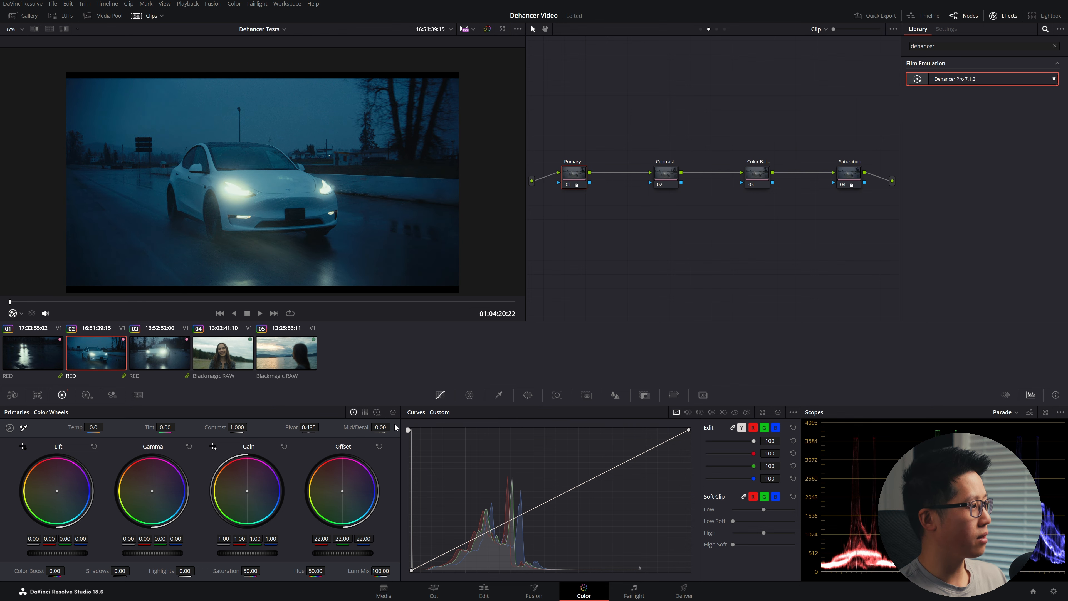
pyautogui.press('KP_Subtract')
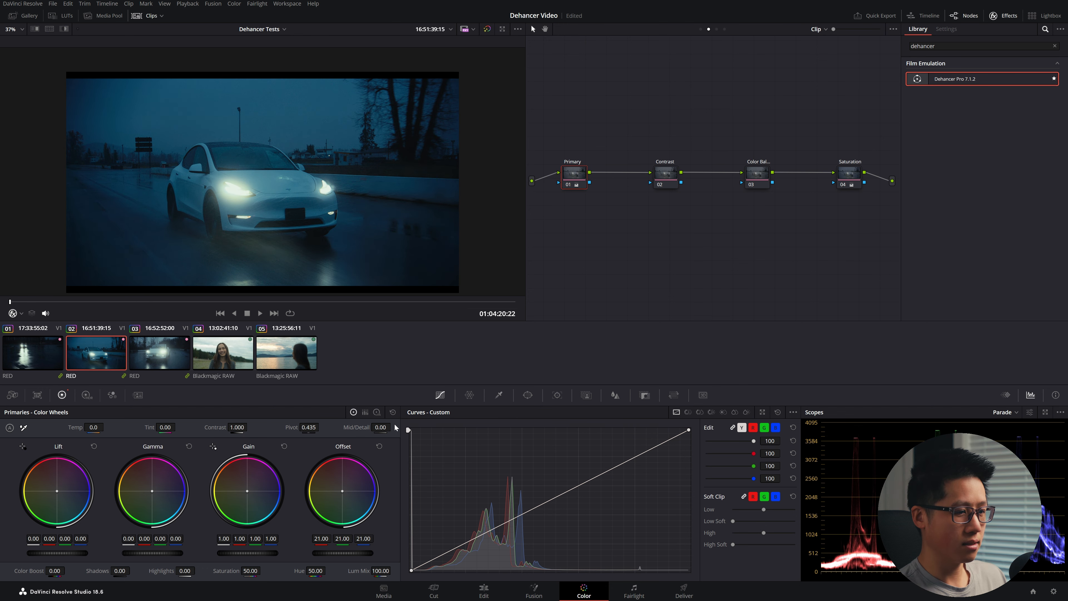
pyautogui.press('KP_Add')
pyautogui.press('KP_Subtract')
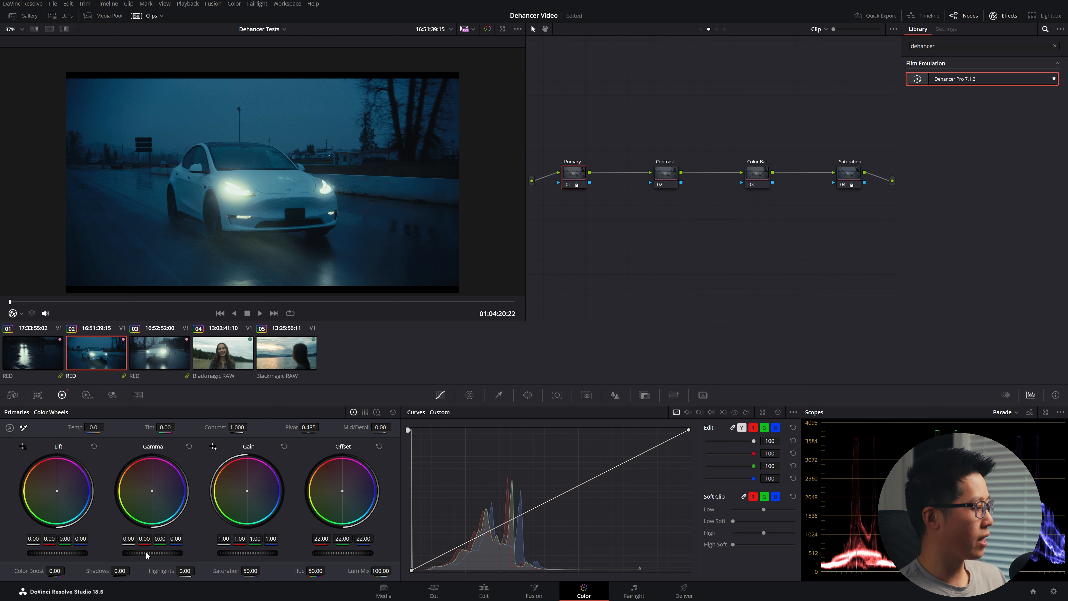
# Raise the Primary node's Gamma to 0.02 and lower its Lift to -0.01.
pyautogui.moveTo(152, 553); pyautogui.dragTo(162, 553)
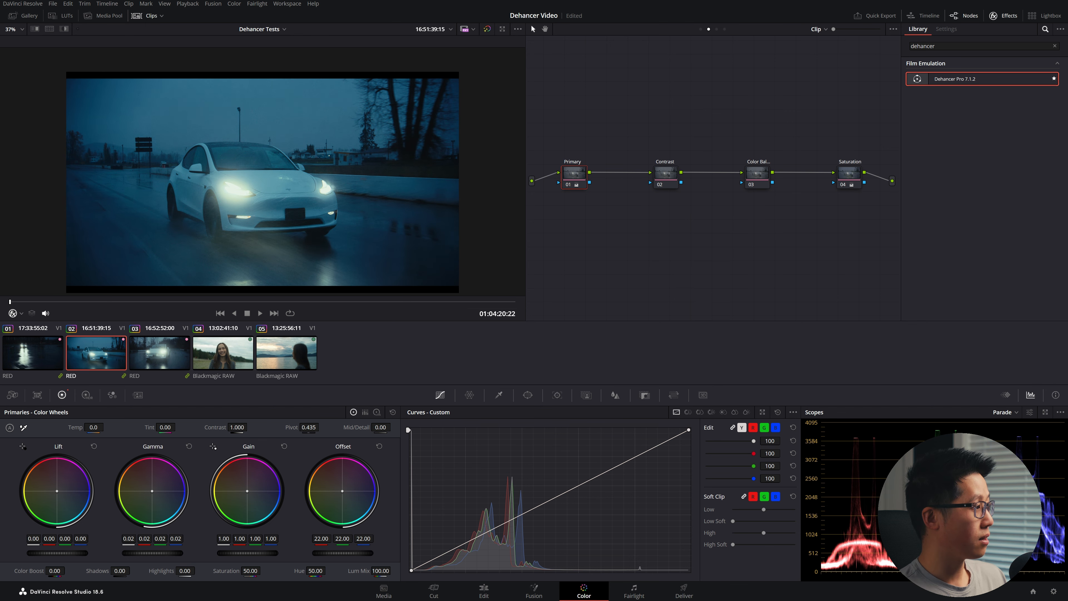
pyautogui.moveTo(72, 557); pyautogui.dragTo(68, 557)
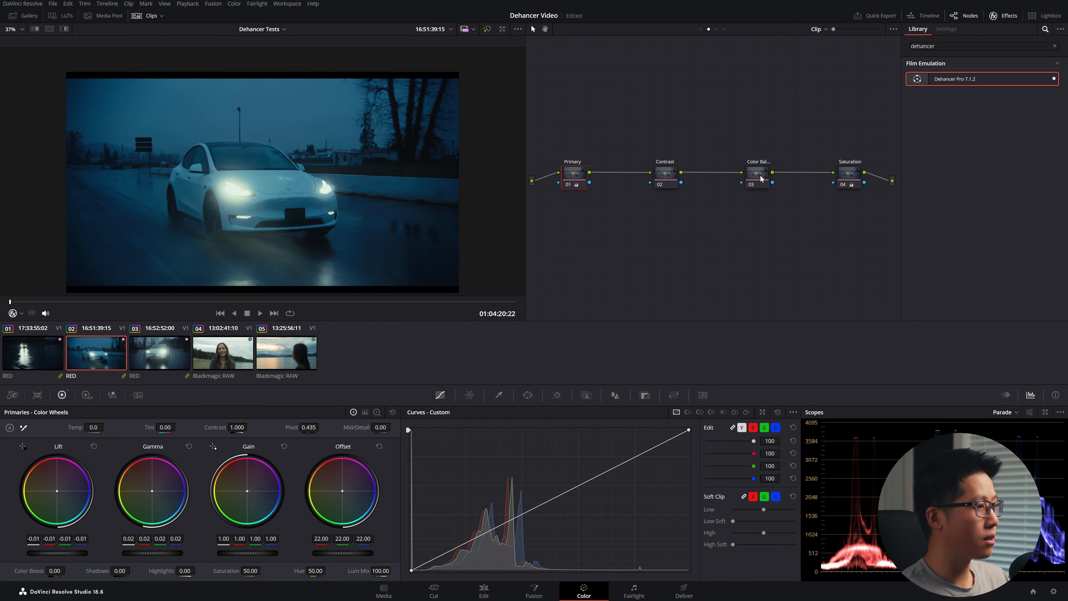
# Shape the Contrast node's custom curve with a slightly raised midtone point, a lowered white endpoint and a control point in the shadows.
pyautogui.click(667, 179)
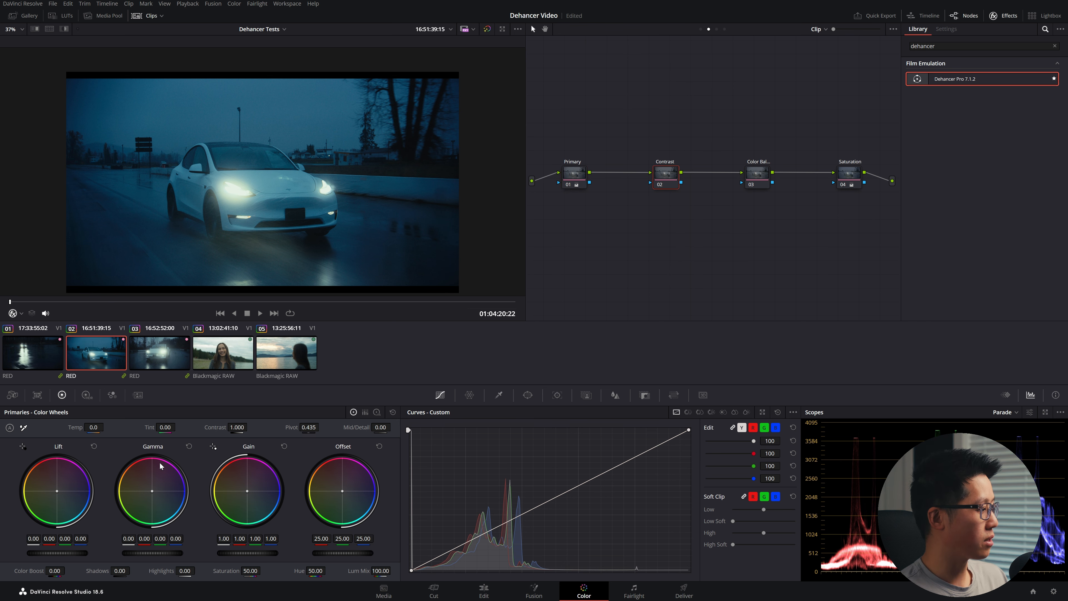
pyautogui.moveTo(532, 511); pyautogui.dragTo(529, 503)
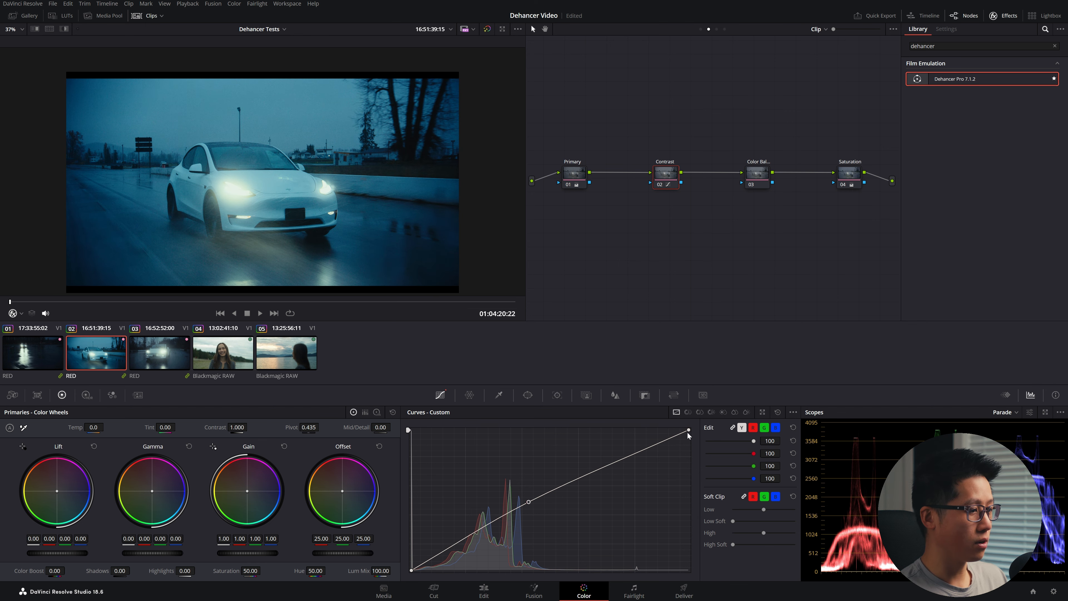
pyautogui.moveTo(687, 432); pyautogui.dragTo(694, 480)
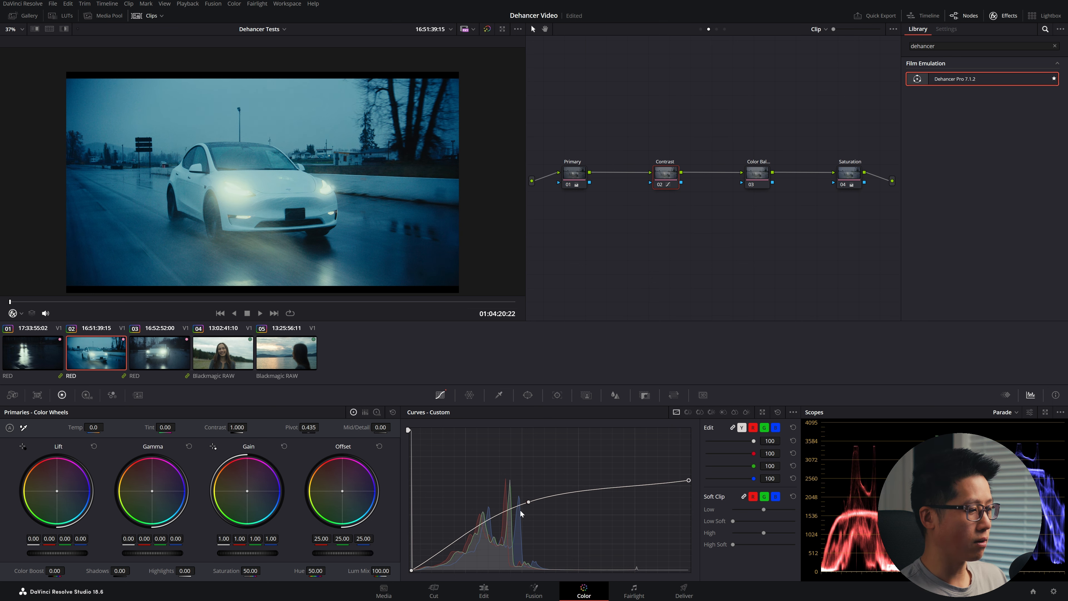
pyautogui.moveTo(530, 503); pyautogui.dragTo(529, 511)
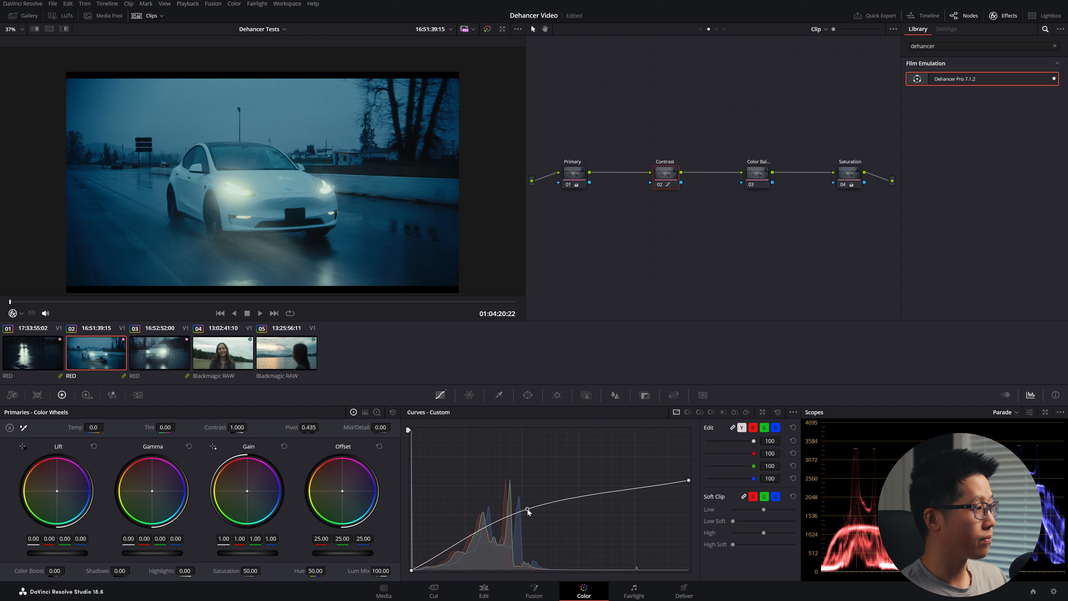
pyautogui.moveTo(448, 550); pyautogui.dragTo(449, 554)
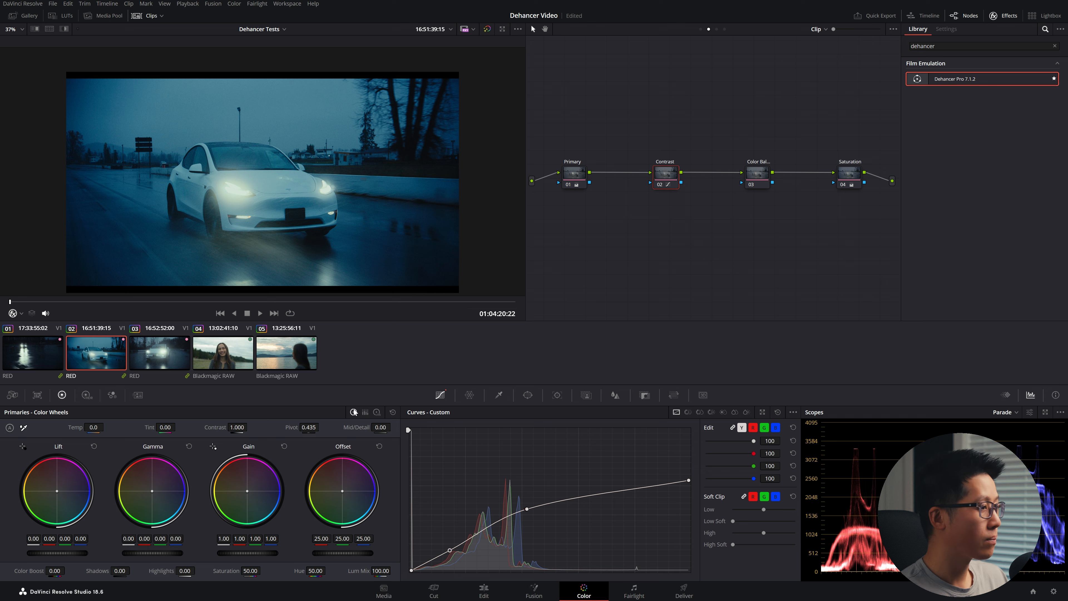
# Compare the car shot with the Contrast node's curve off and on, both in the viewer and full screen.
pyautogui.hotkey('ctrl', 'd')
pyautogui.hotkey('ctrl', 'd')
pyautogui.hotkey('ctrl', 'd')
pyautogui.hotkey('ctrl', 'd')
pyautogui.moveTo(692, 124); pyautogui.dragTo(550, 211)
pyautogui.hotkey('ctrl', 'f')
pyautogui.hotkey('ctrl', 'd')
pyautogui.hotkey('ctrl', 'd')
pyautogui.hotkey('ctrl', 'd')
pyautogui.hotkey('ctrl', 'd')
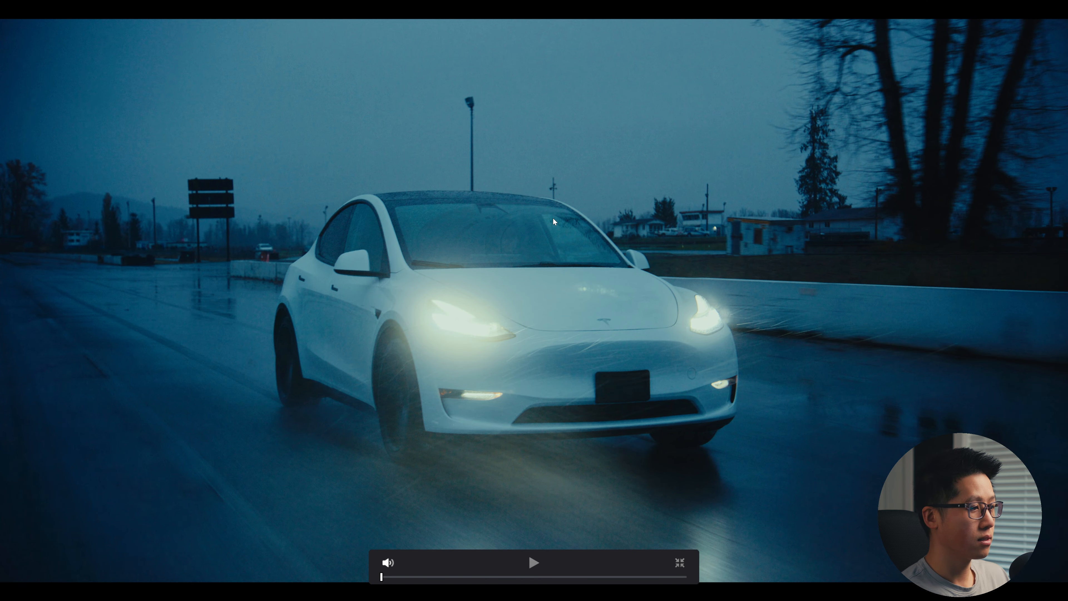
pyautogui.hotkey('ctrl', 'f')
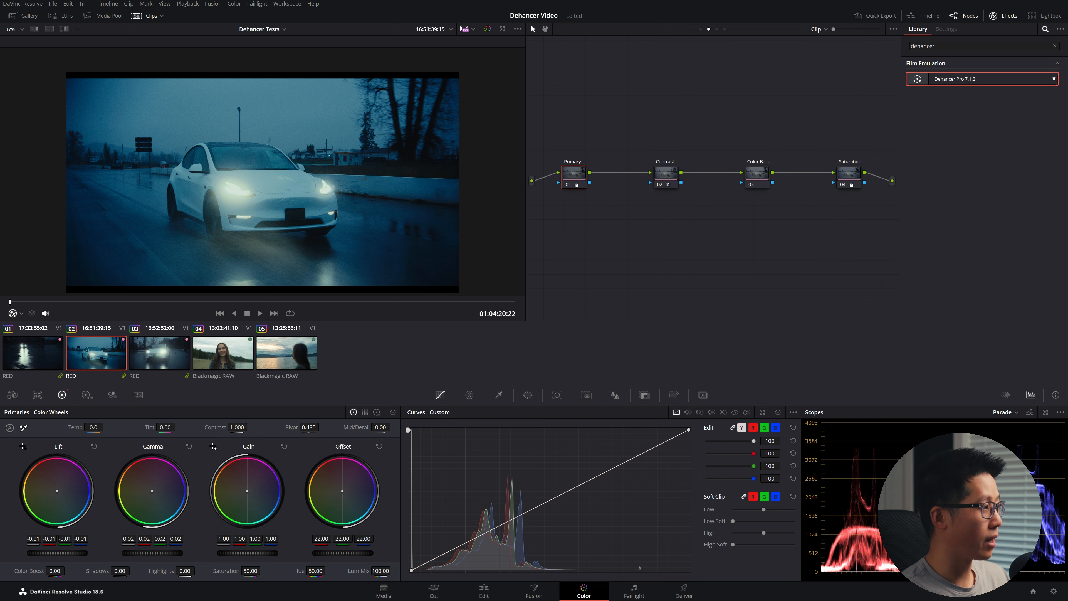
# Lower the Primary node's Gain to 0.94, raise its Gamma to 0.03, and compare the result off and on full screen.
pyautogui.moveTo(248, 553); pyautogui.dragTo(234, 553)
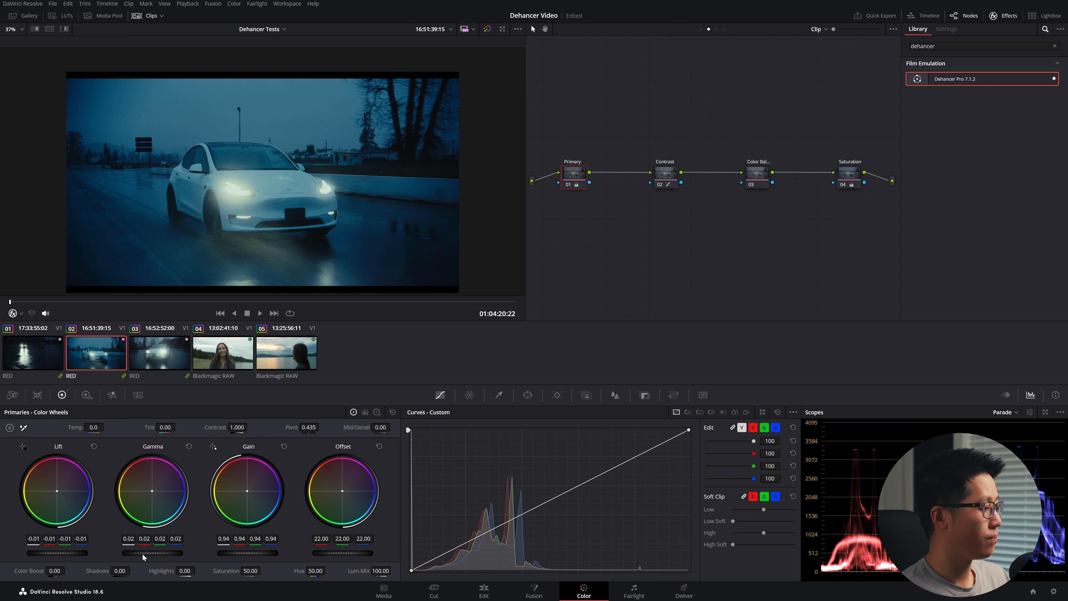
pyautogui.moveTo(153, 553); pyautogui.dragTo(156, 553)
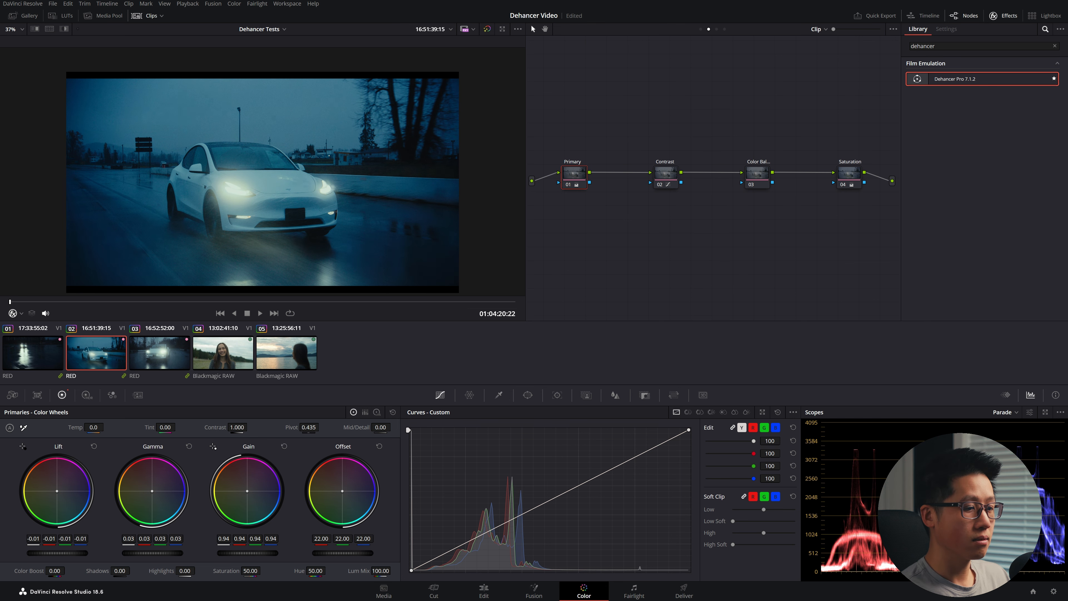
pyautogui.moveTo(57, 553); pyautogui.dragTo(57, 553)
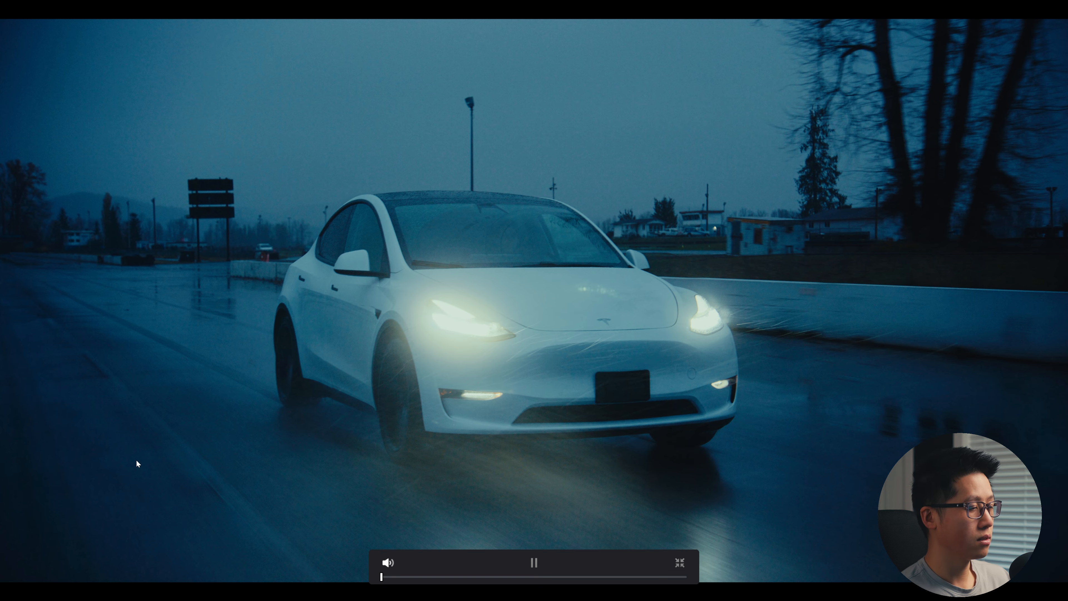
pyautogui.press('Escape')
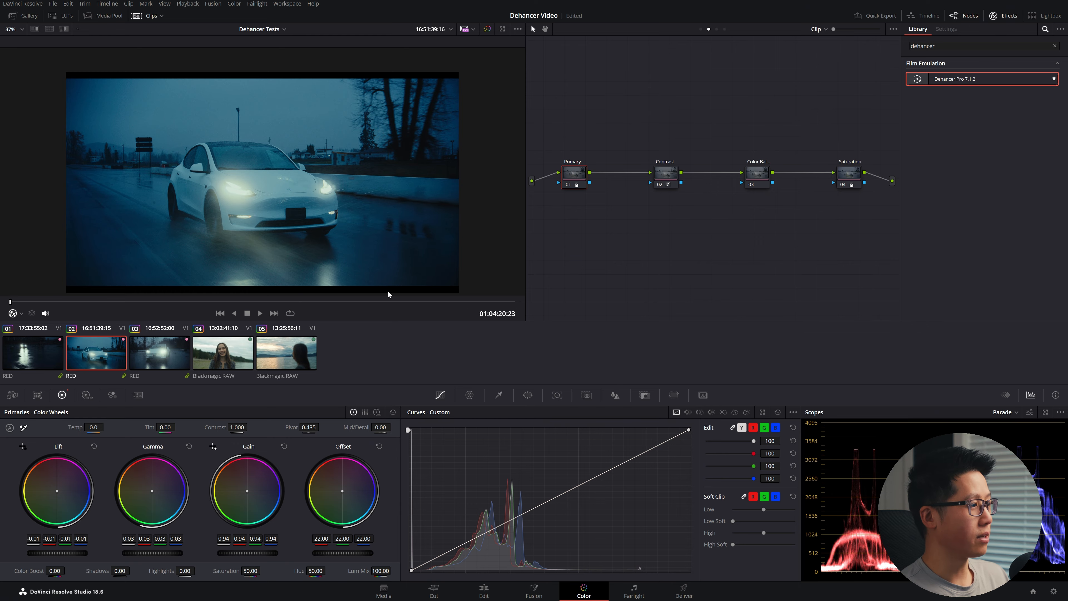
pyautogui.hotkey('ctrl', 'f')
pyautogui.hotkey('ctrl', 'd')
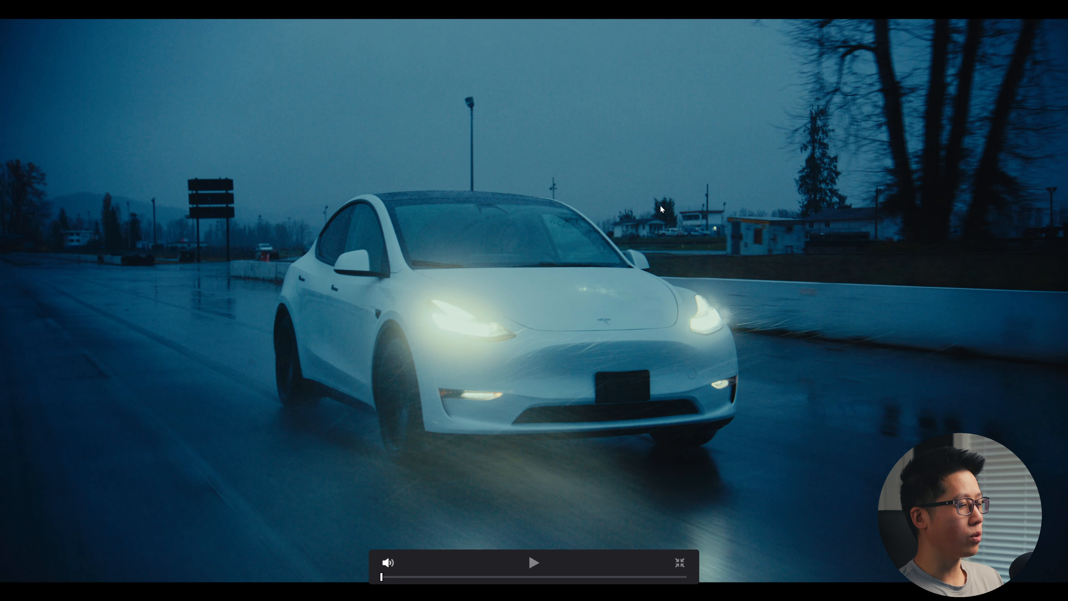
pyautogui.hotkey('ctrl', 'd')
pyautogui.hotkey('ctrl', 'd')
pyautogui.press('Escape')
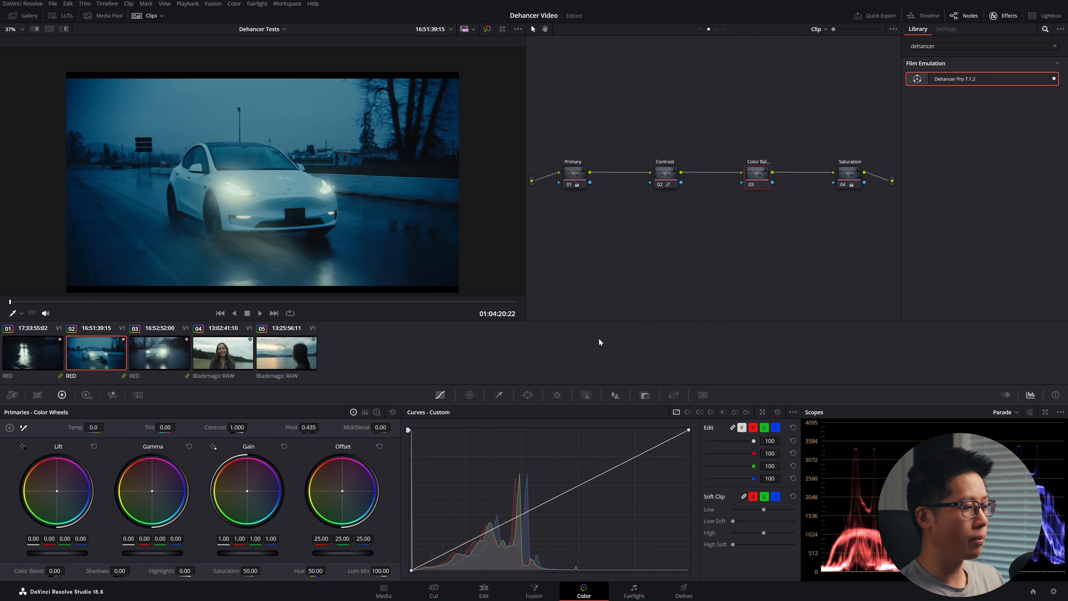
# Lower the blue sky hue's saturation to 0.89 on the Color Balance node's Hue Vs Sat curve, and check against the other two car clips.
pyautogui.click(697, 413)
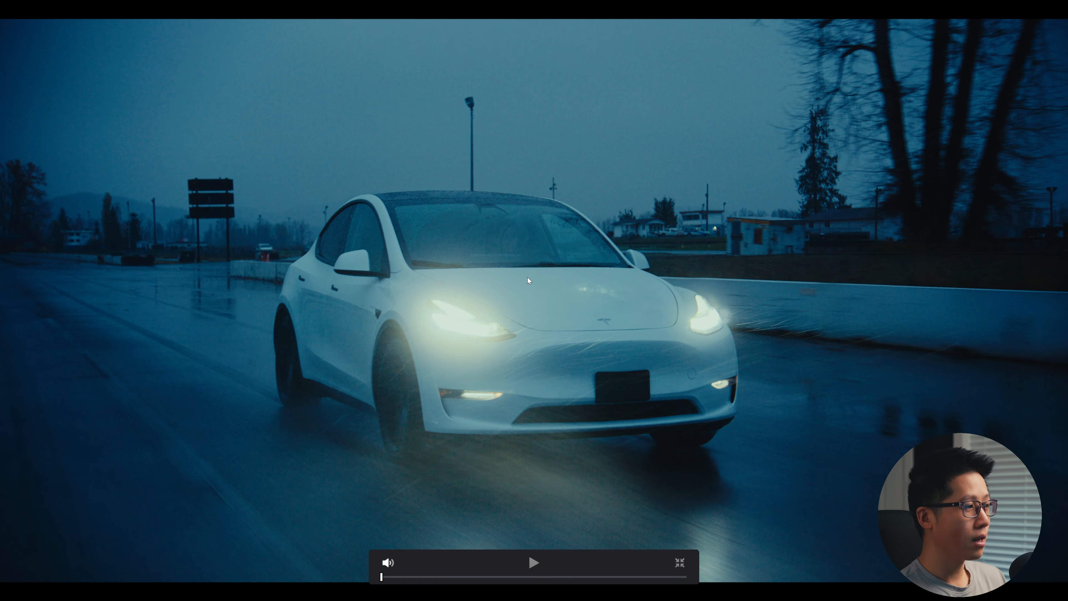
pyautogui.press('Escape')
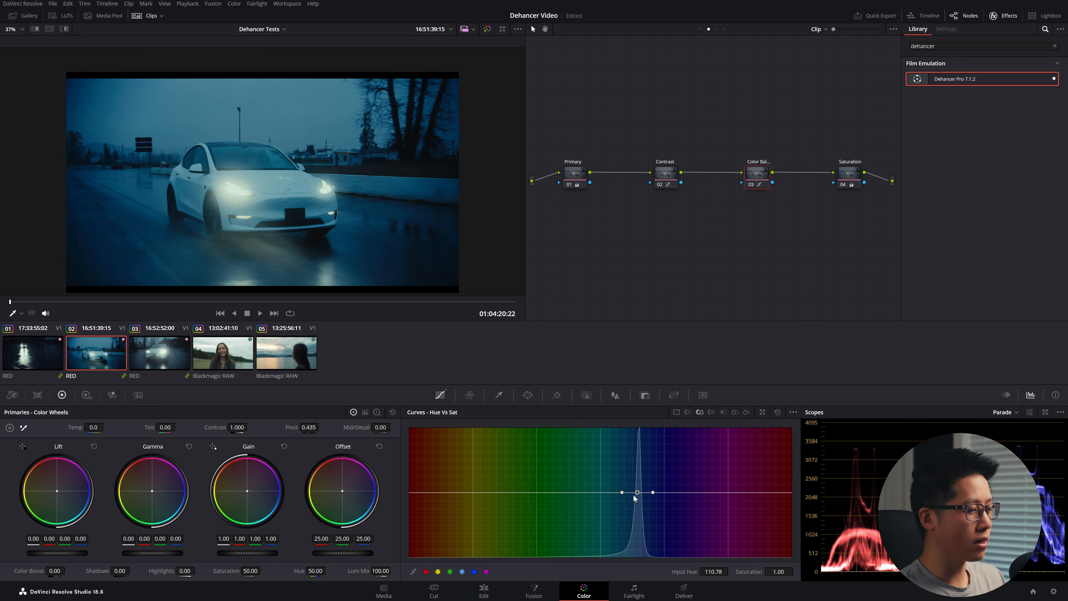
pyautogui.moveTo(637, 493); pyautogui.dragTo(640, 503)
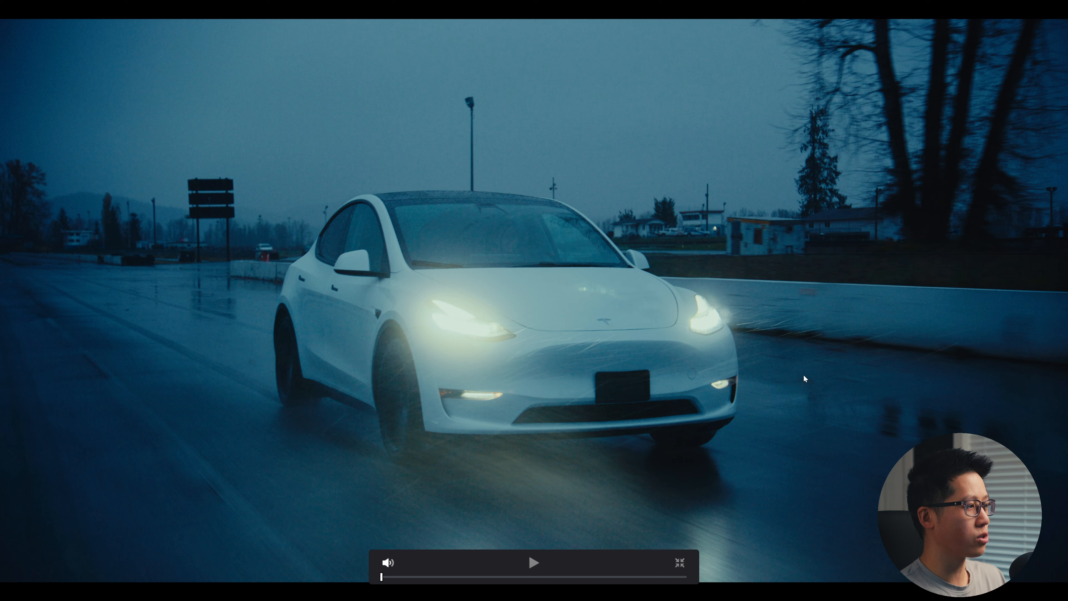
pyautogui.press('Escape')
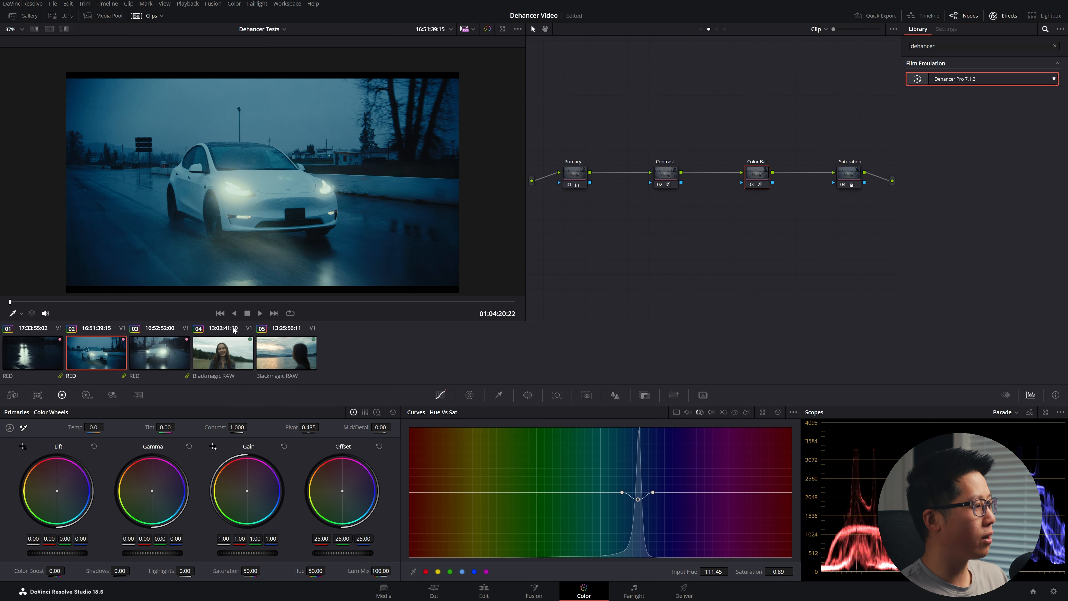
pyautogui.click(152, 358)
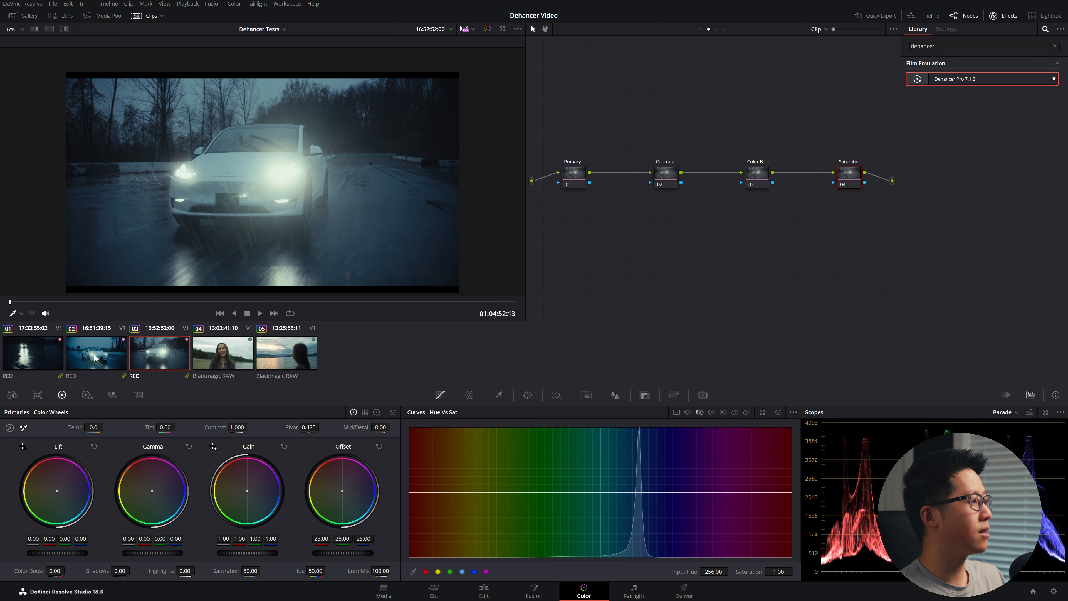
pyautogui.click(28, 351)
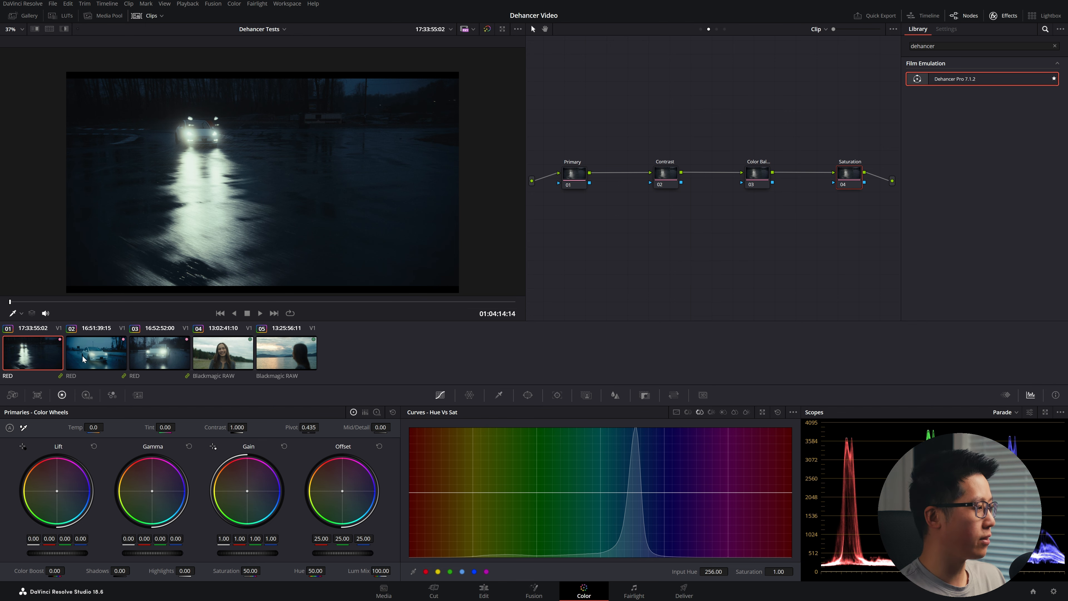
pyautogui.click(79, 357)
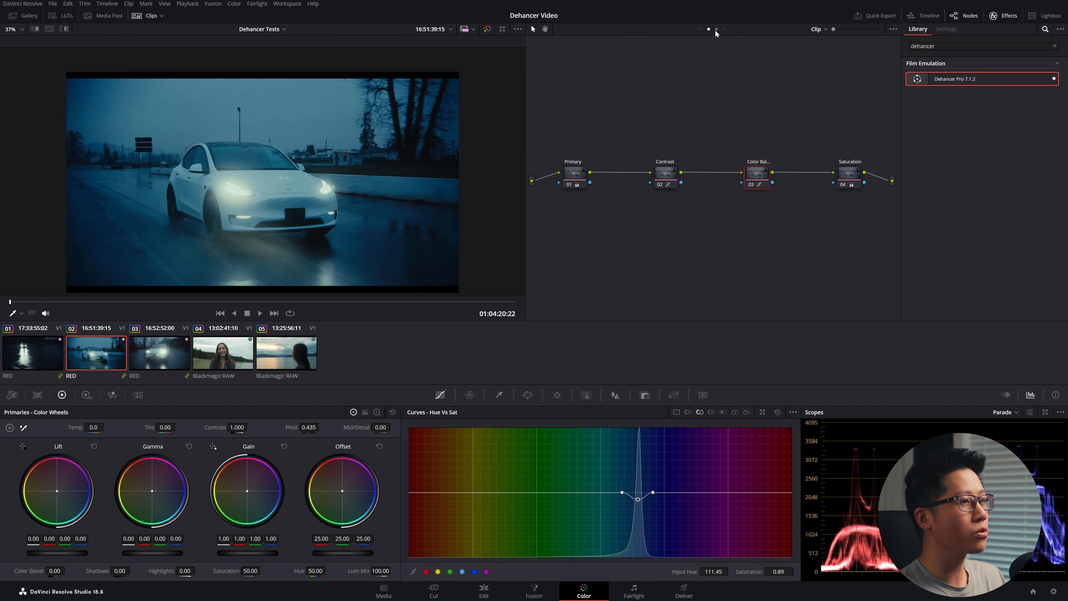
# Insert a new node before the REC.709 node in the group post-clip graph and add a layer node beneath it.
pyautogui.click(717, 29)
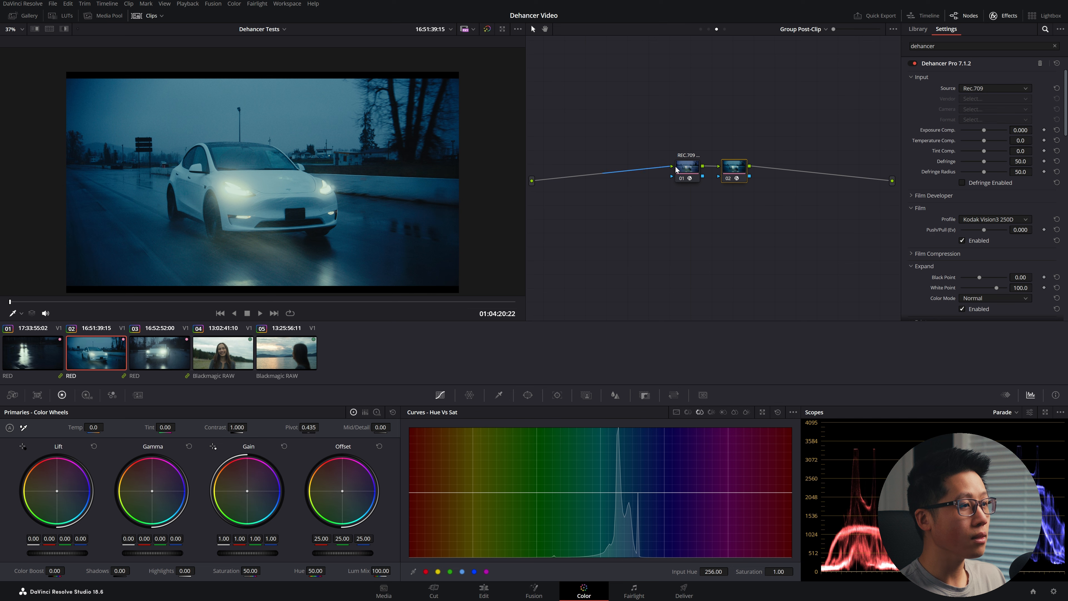
pyautogui.click(689, 174)
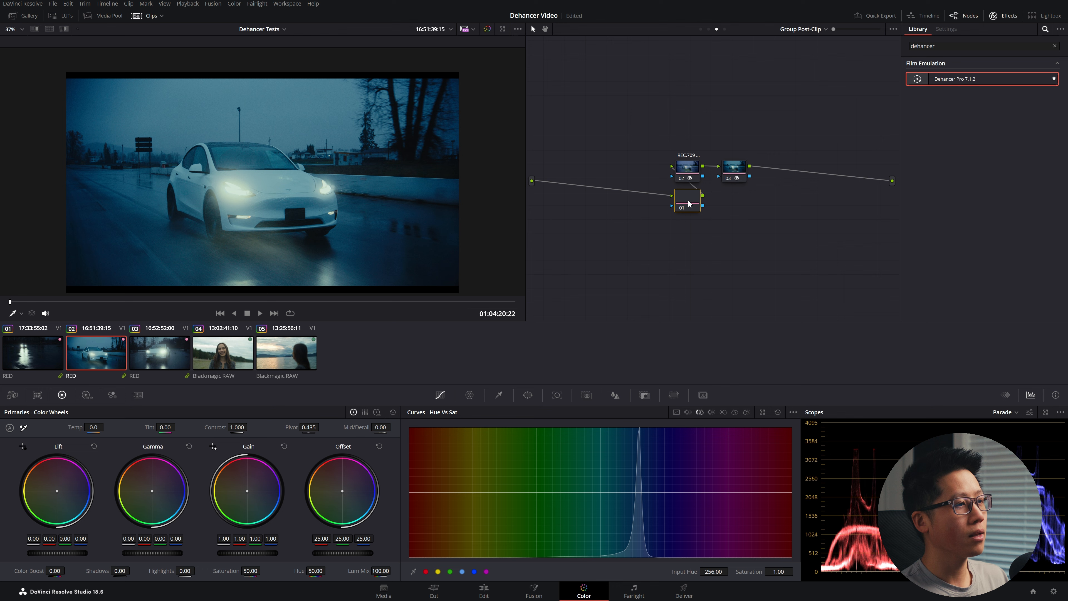
pyautogui.moveTo(688, 204); pyautogui.dragTo(601, 168)
pyautogui.rightClick(601, 168)
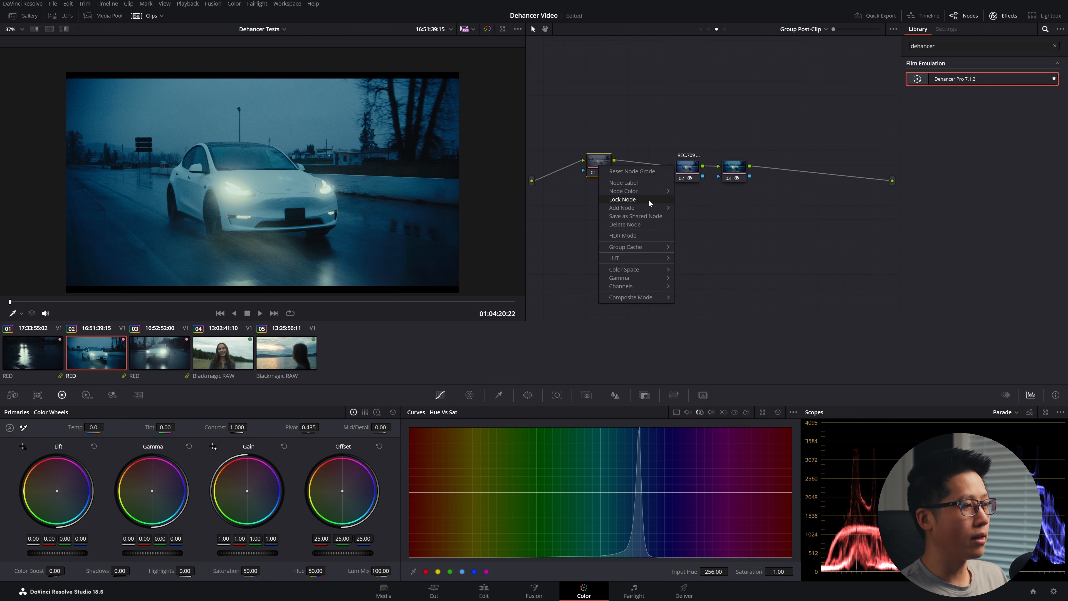
pyautogui.moveTo(658, 209)
pyautogui.click(703, 233)
pyautogui.click(637, 182)
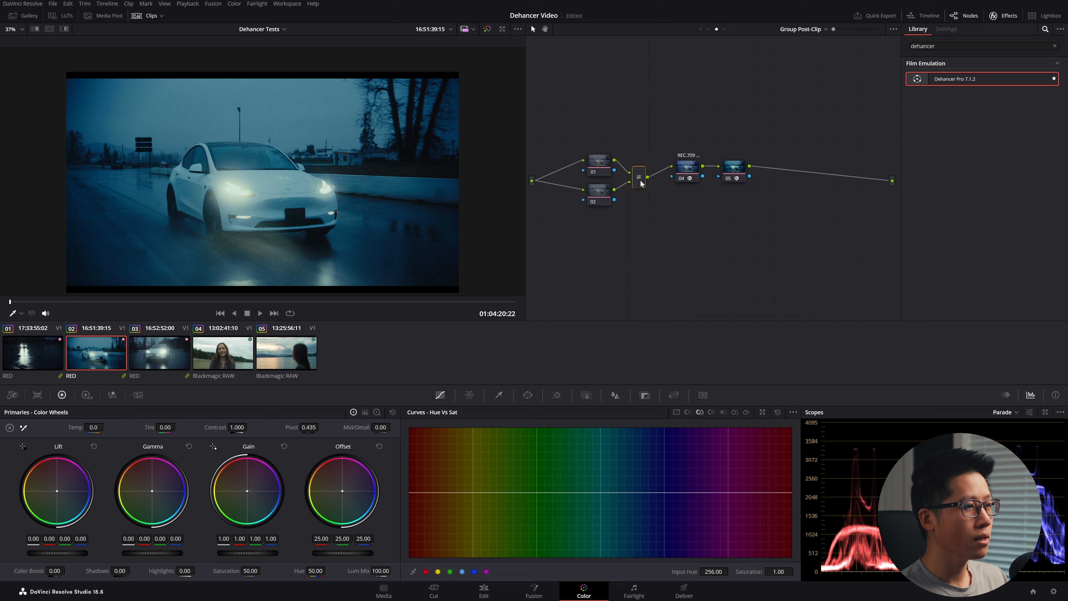
# Set the layer mixer's composite mode to Color.
pyautogui.rightClick(640, 182)
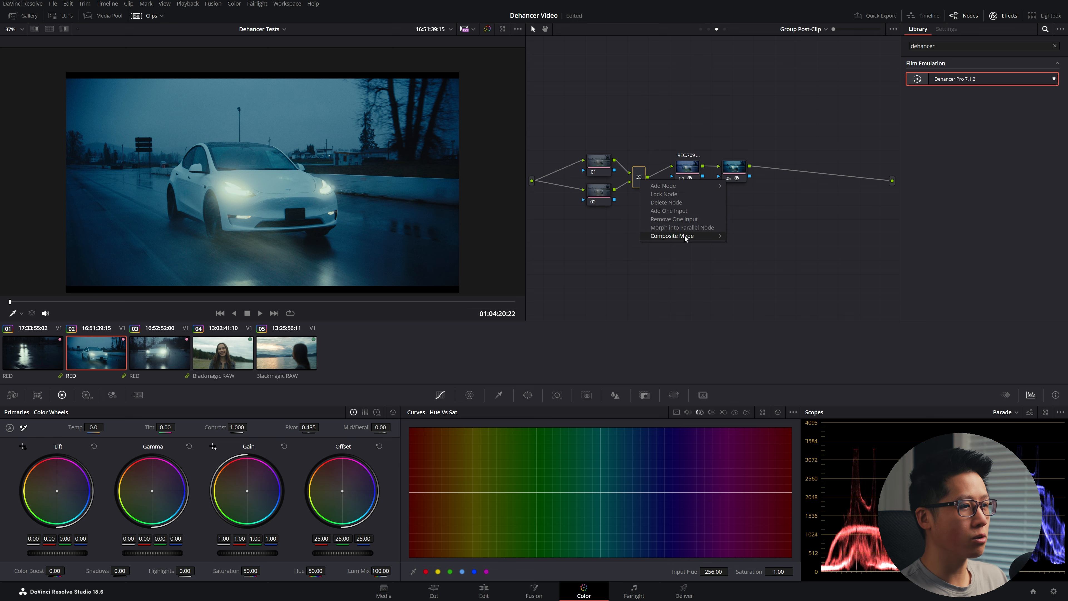
pyautogui.moveTo(685, 236)
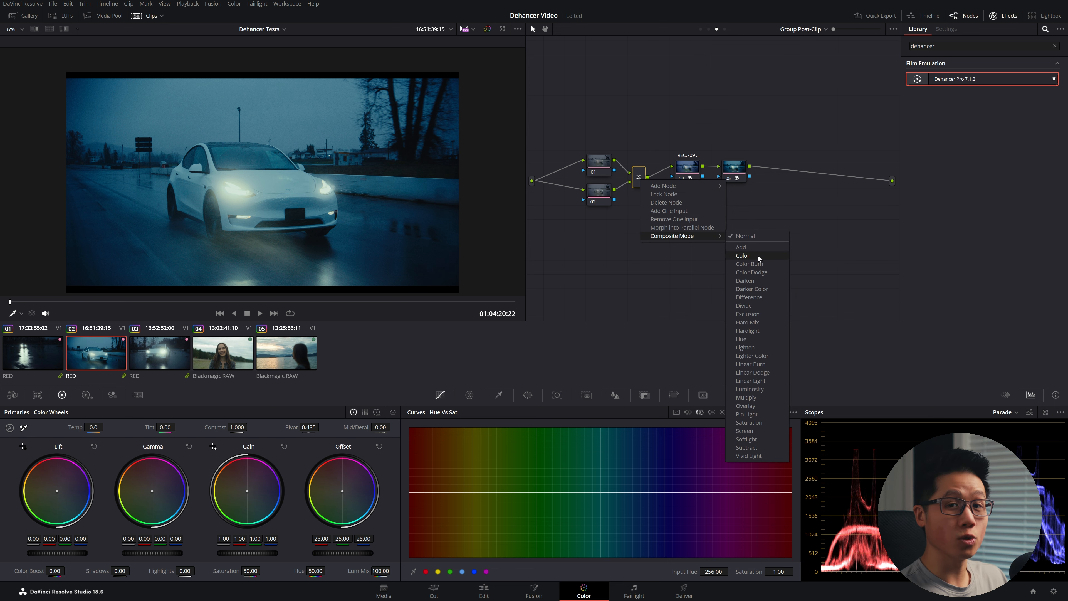
pyautogui.click(743, 256)
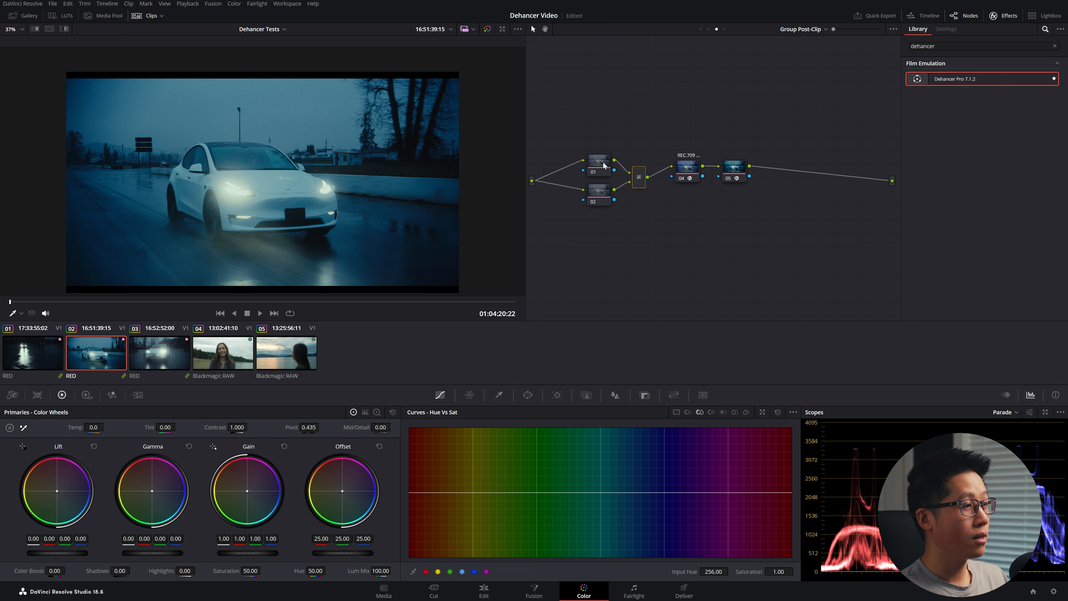
# Make node 01 monochrome in the RGB Mixer and lower its Blue Output to -0.60 to darken the sky.
pyautogui.moveTo(602, 166); pyautogui.dragTo(598, 161)
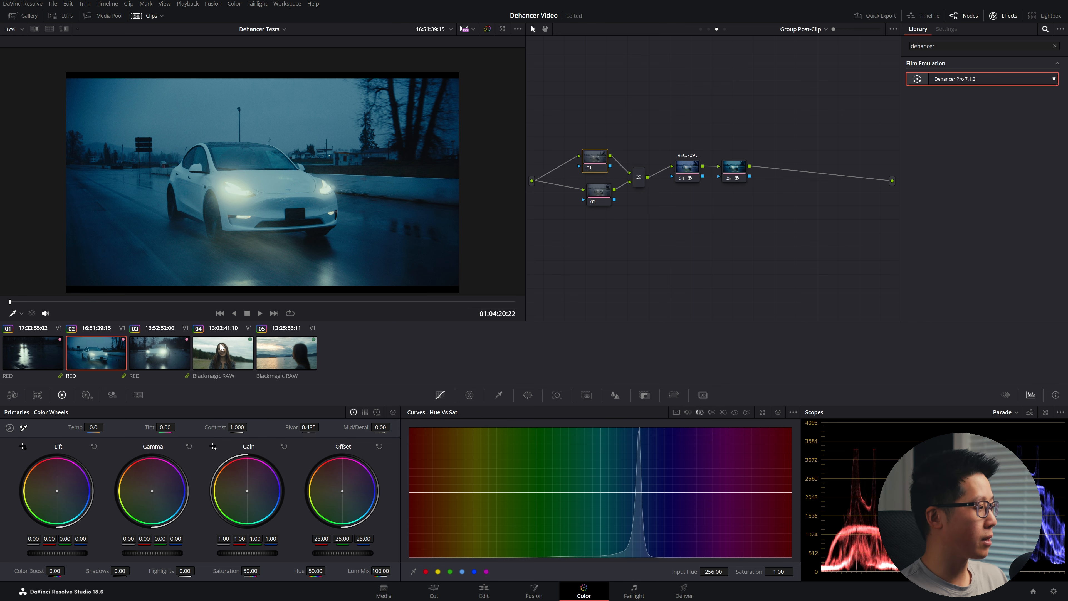
pyautogui.click(112, 395)
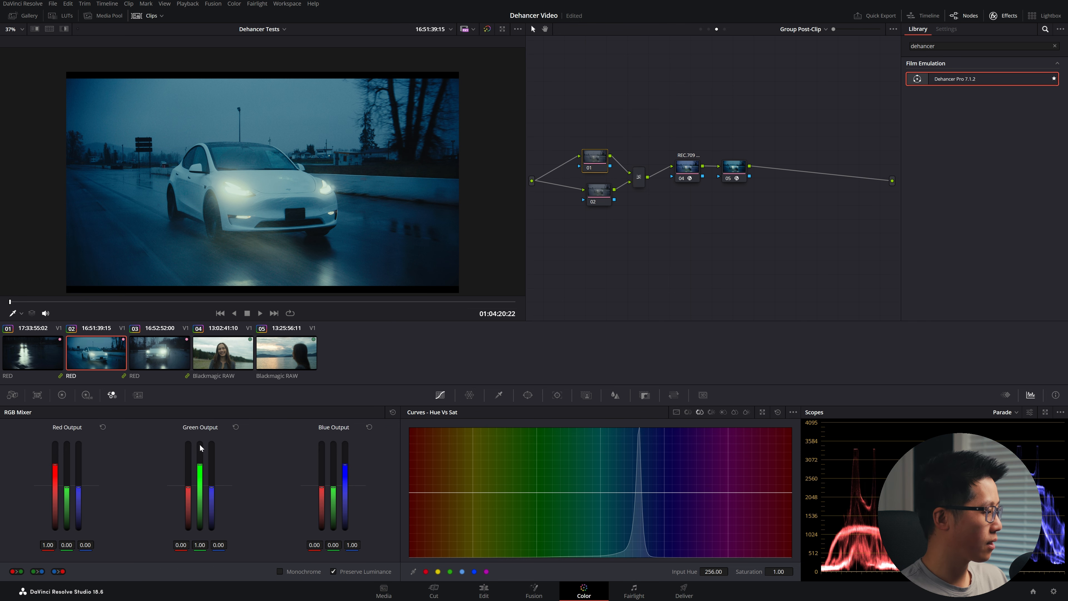
pyautogui.click(294, 573)
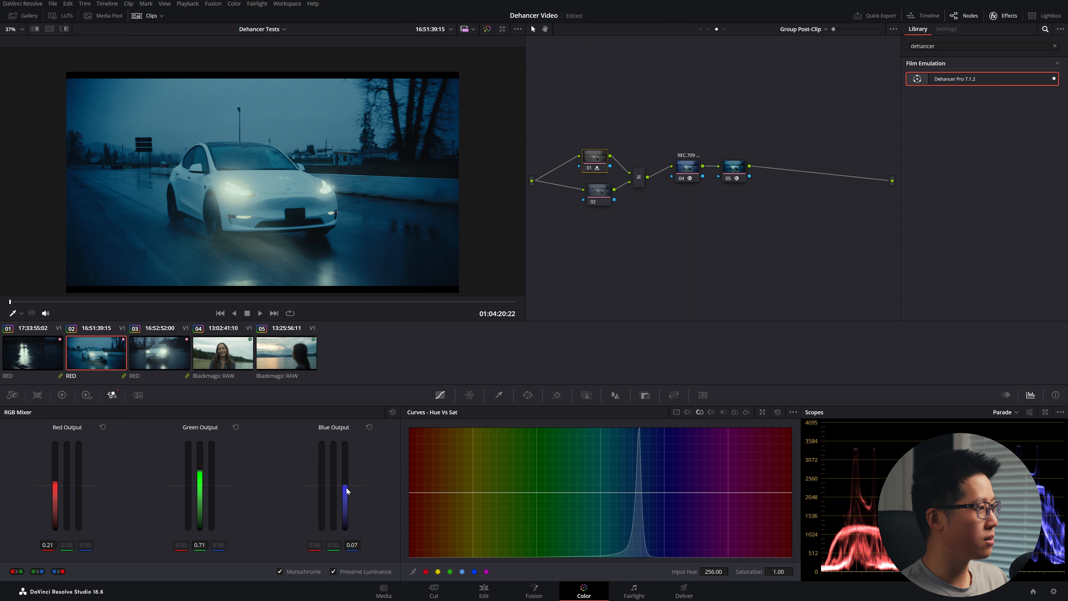
pyautogui.moveTo(347, 487); pyautogui.dragTo(347, 486)
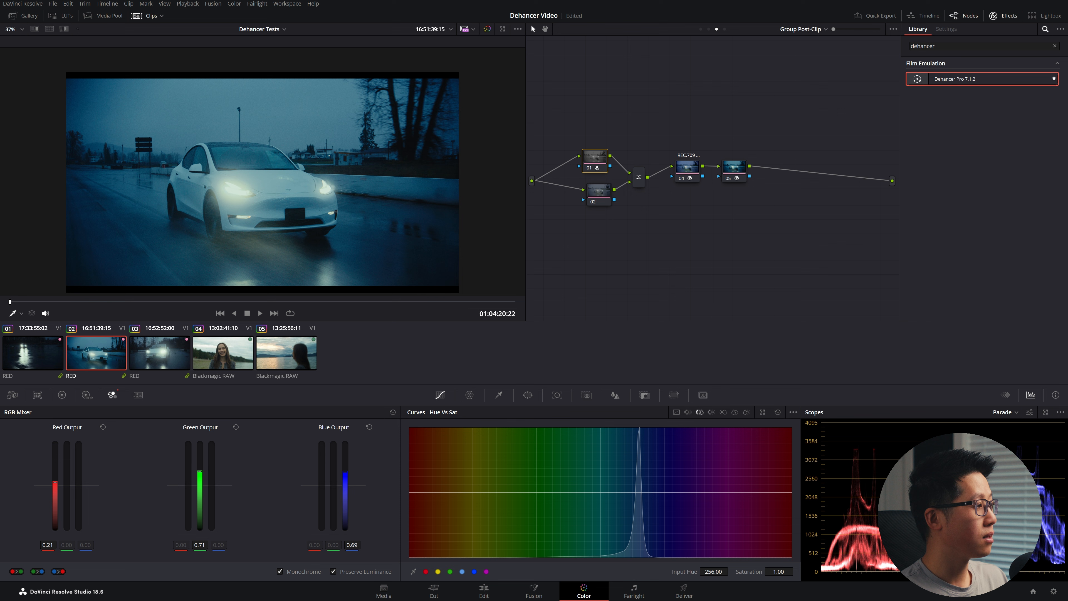
pyautogui.moveTo(346, 470); pyautogui.dragTo(346, 484)
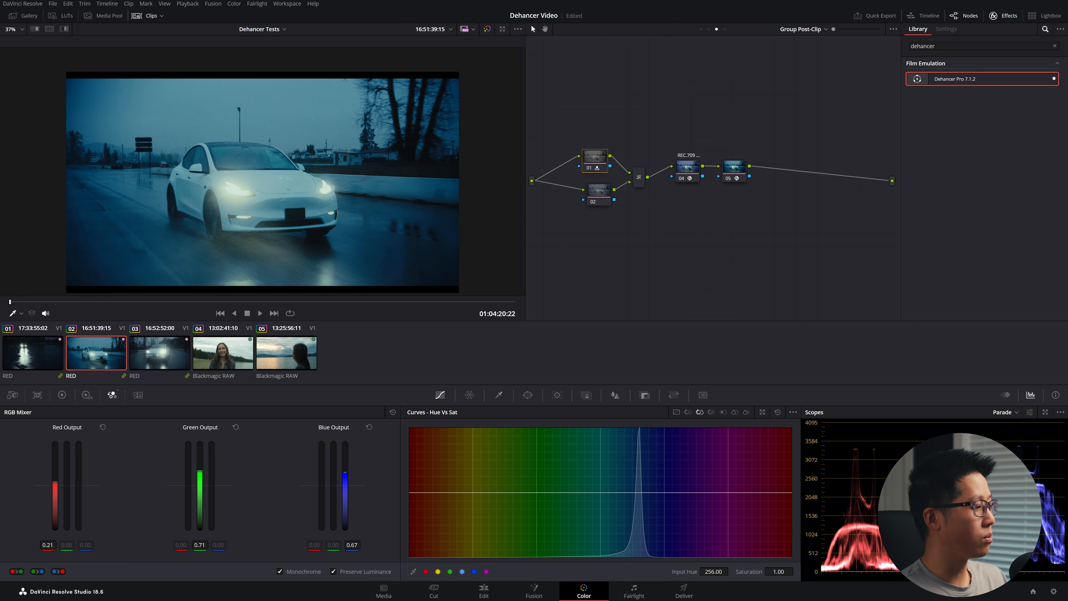
pyautogui.moveTo(345, 487); pyautogui.dragTo(345, 500)
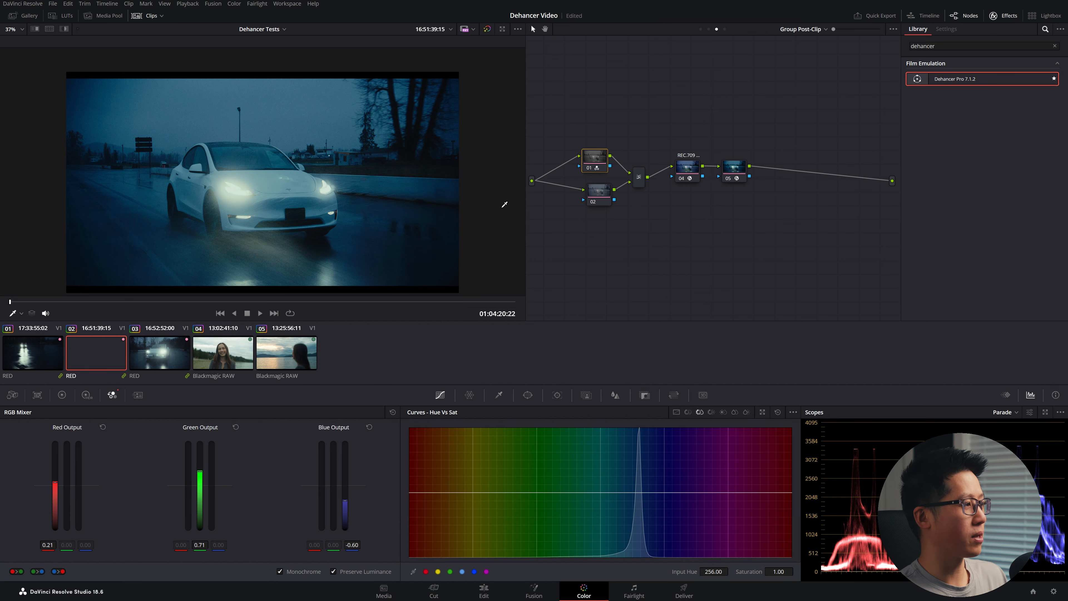
pyautogui.moveTo(596, 199); pyautogui.dragTo(594, 199)
# Refine the clip's Contrast curve by shifting the midtone point slightly toward the shadows and nudging the shadow point slightly down.
pyautogui.click(709, 29)
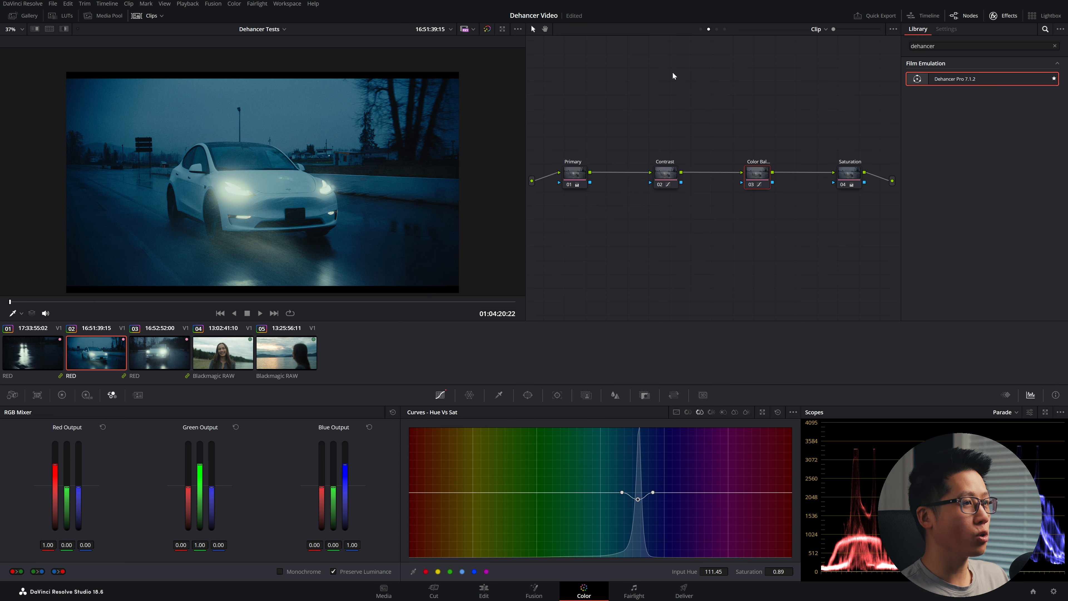
pyautogui.click(665, 174)
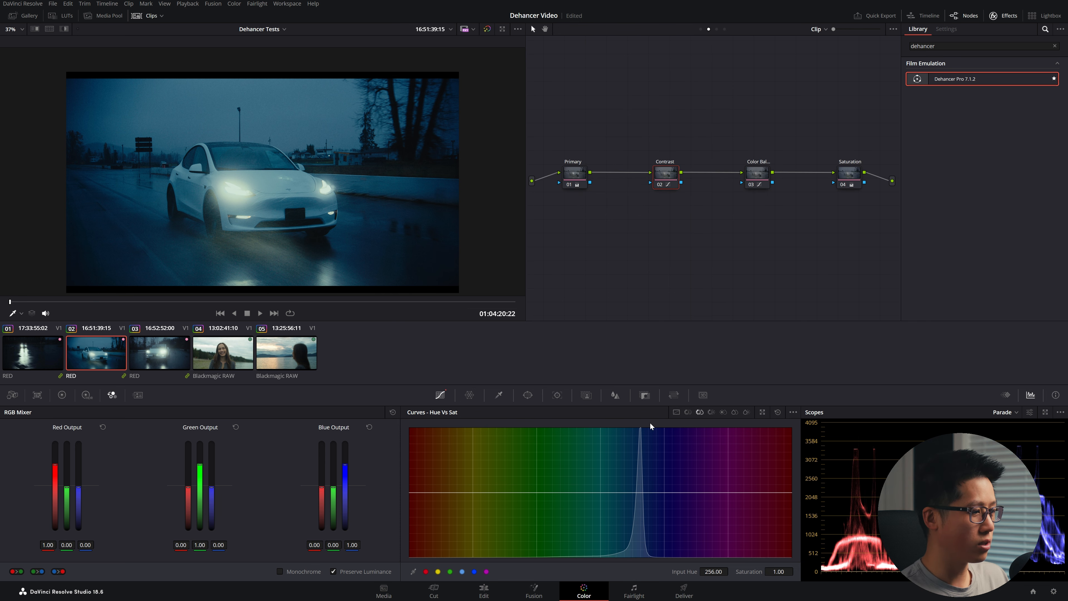
pyautogui.click(676, 412)
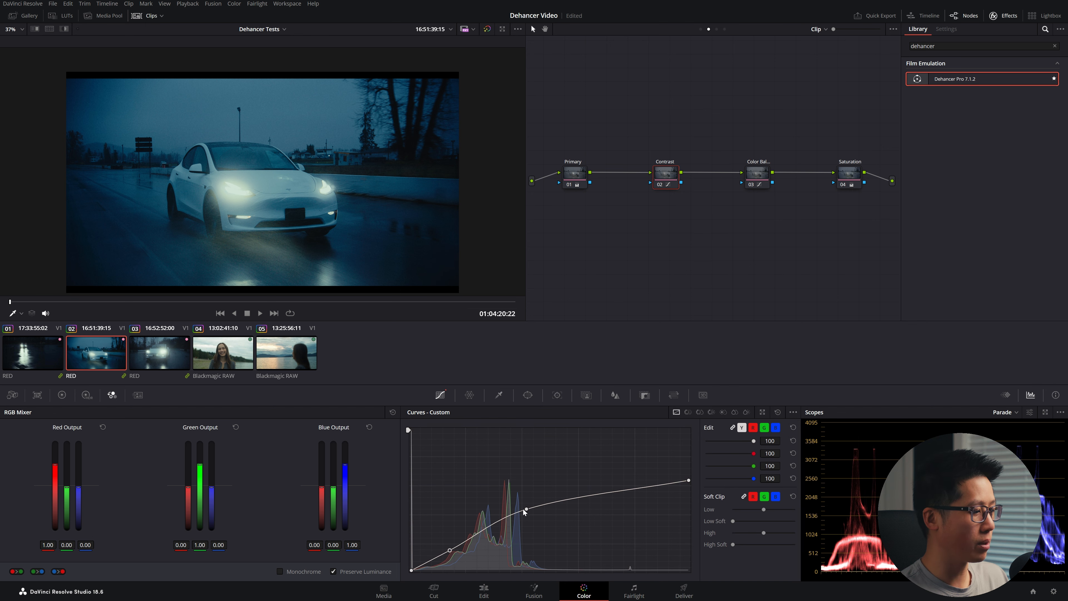
pyautogui.moveTo(528, 513); pyautogui.dragTo(525, 510)
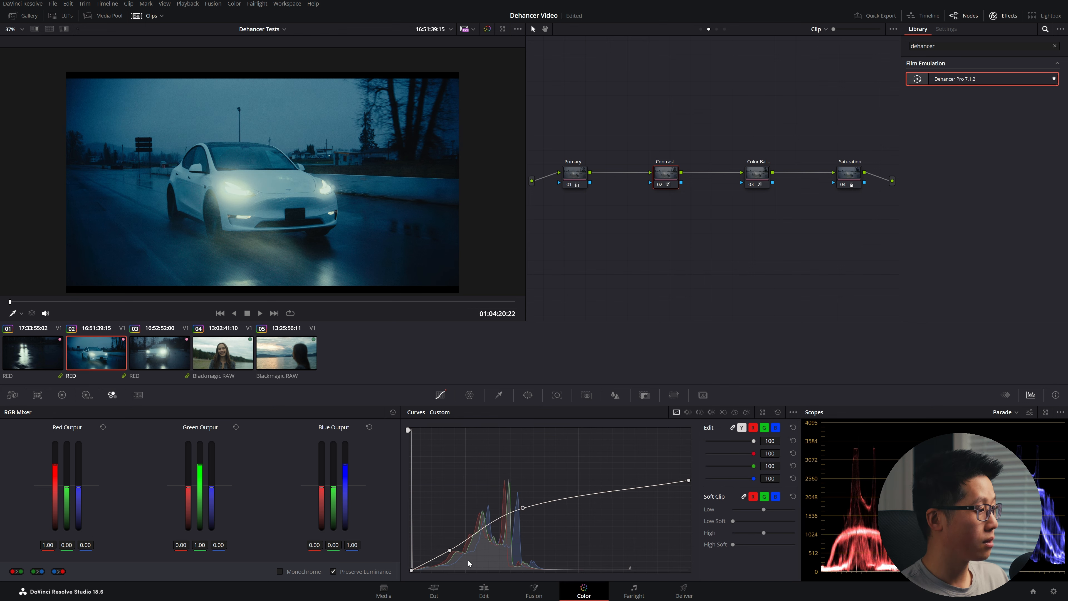
pyautogui.click(450, 551)
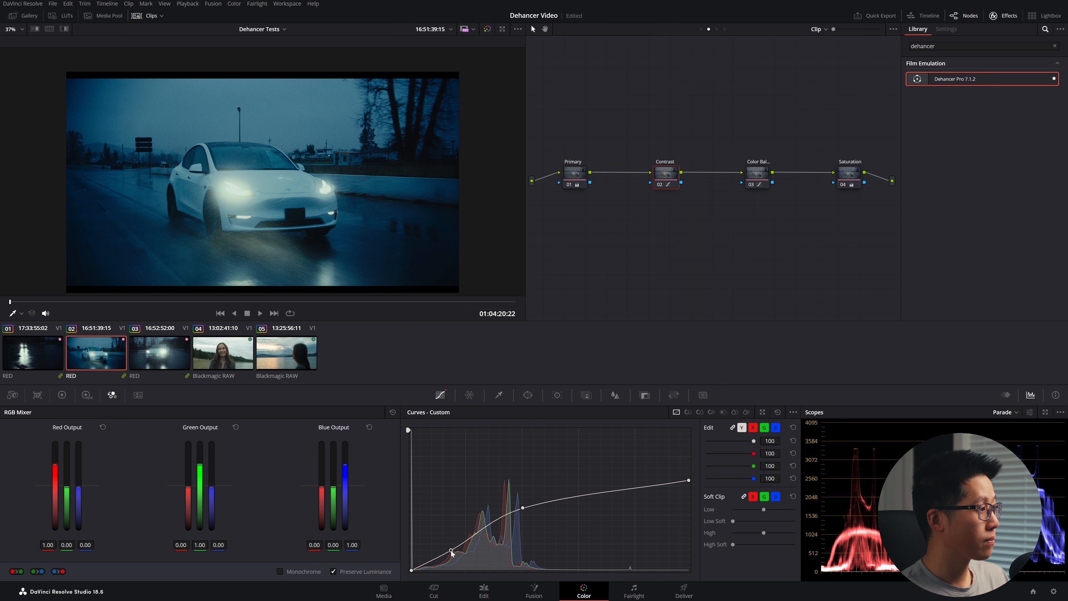
pyautogui.moveTo(452, 554); pyautogui.dragTo(453, 555)
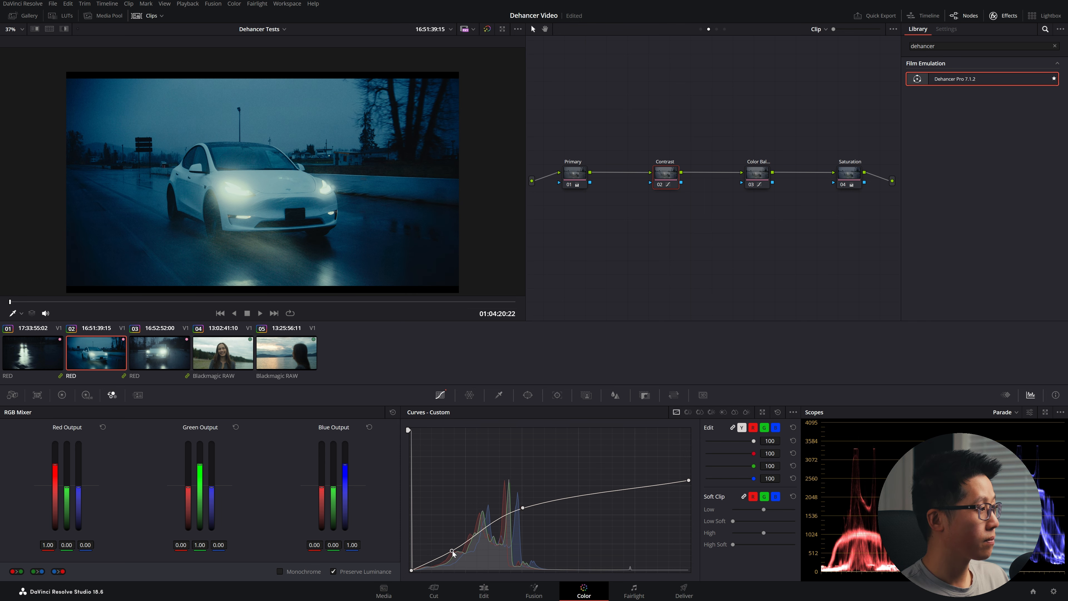
# Bring up the Primary node's color wheels and select every node in the clip graph.
pyautogui.click(581, 175)
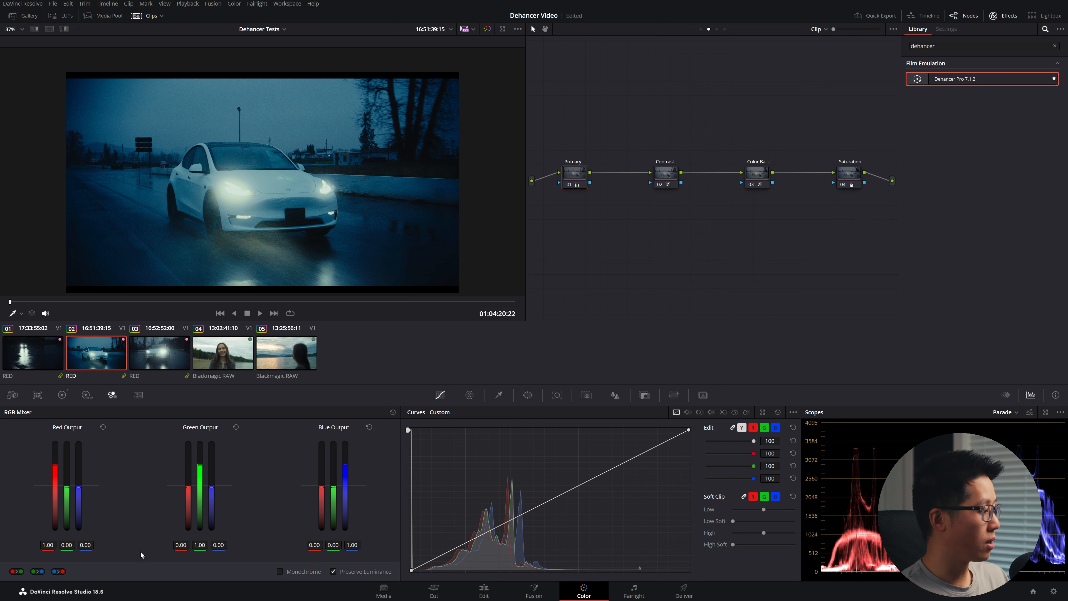
pyautogui.click(62, 396)
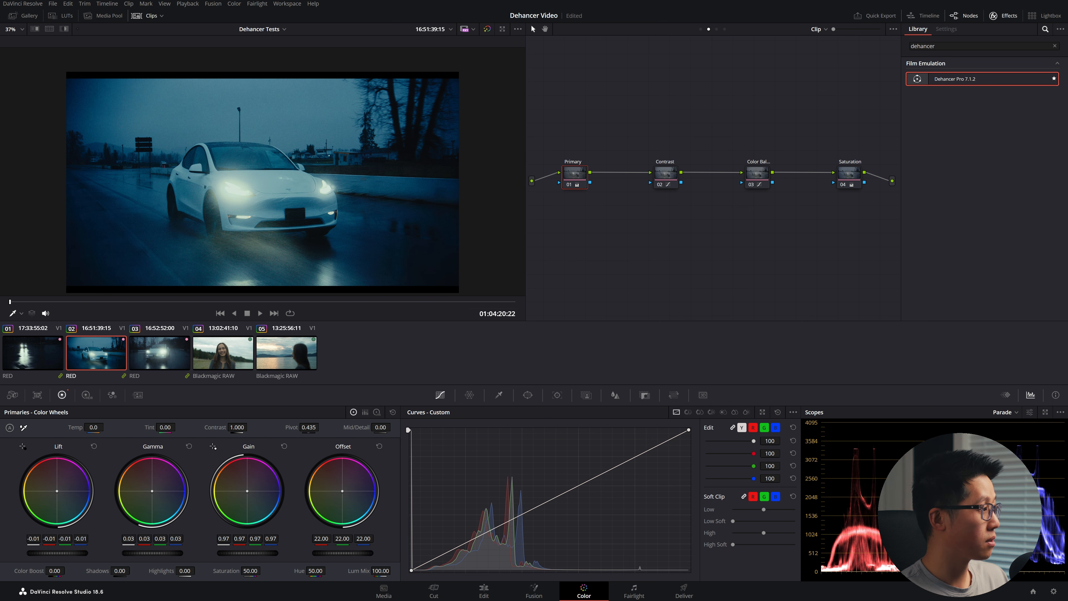
pyautogui.hotkey('ctrl', 'a')
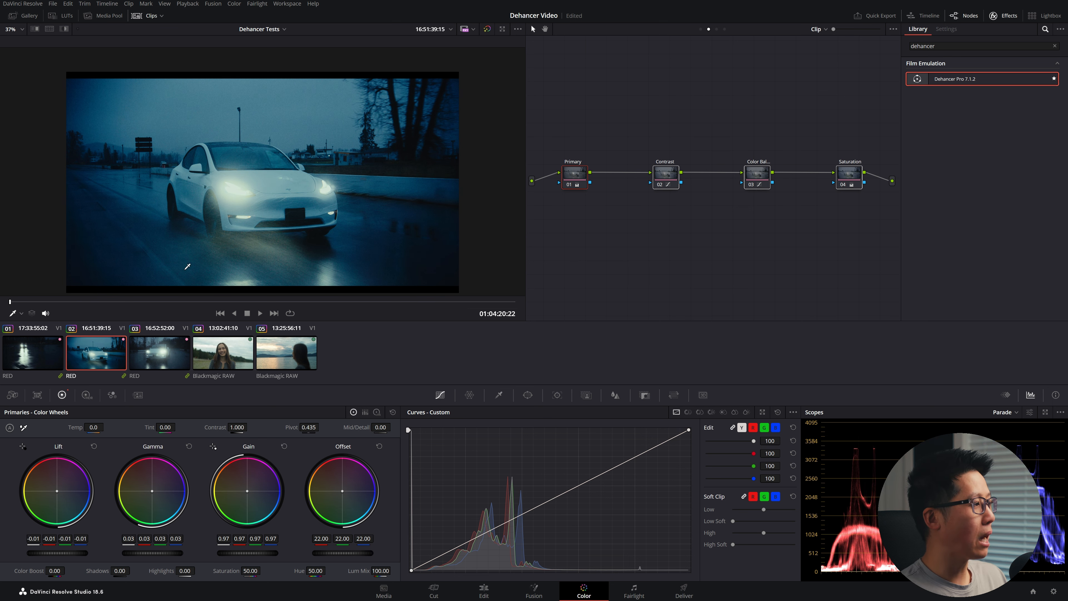
# Enable Film Grain, Halation and Bloom in Dehancer Pro on node 05 of the group post-clip graph.
pyautogui.click(718, 29)
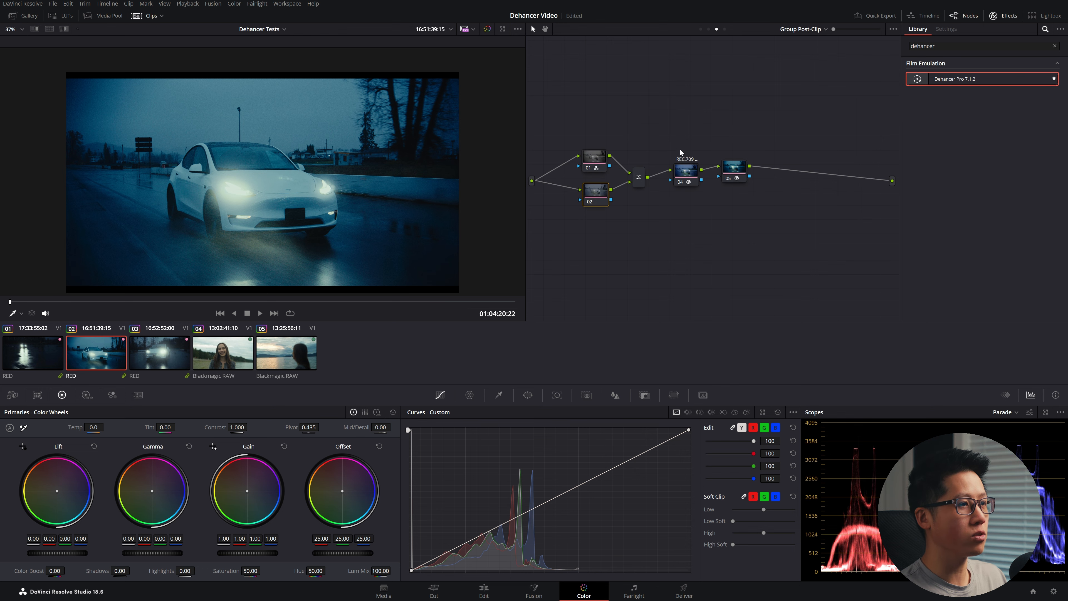
pyautogui.moveTo(734, 169); pyautogui.dragTo(738, 170)
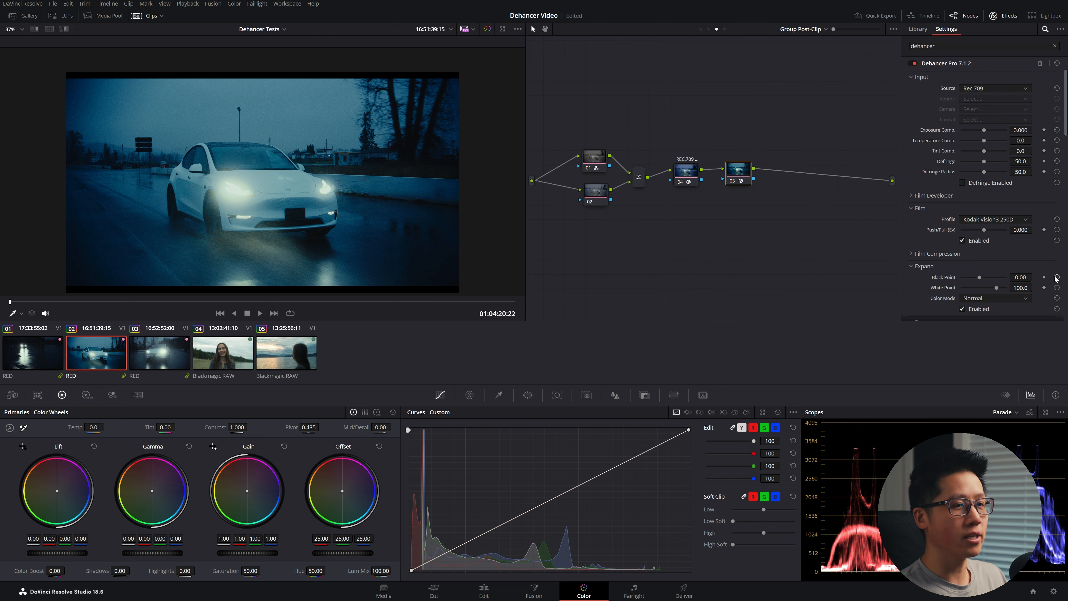
pyautogui.scroll(-10, 977, 152)
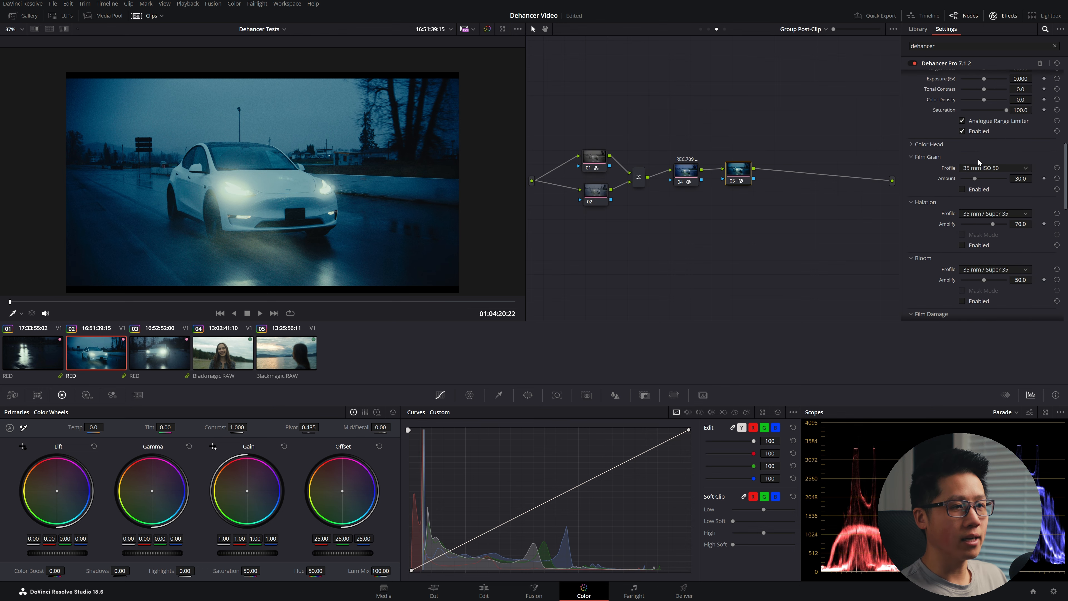
pyautogui.click(962, 189)
pyautogui.click(963, 245)
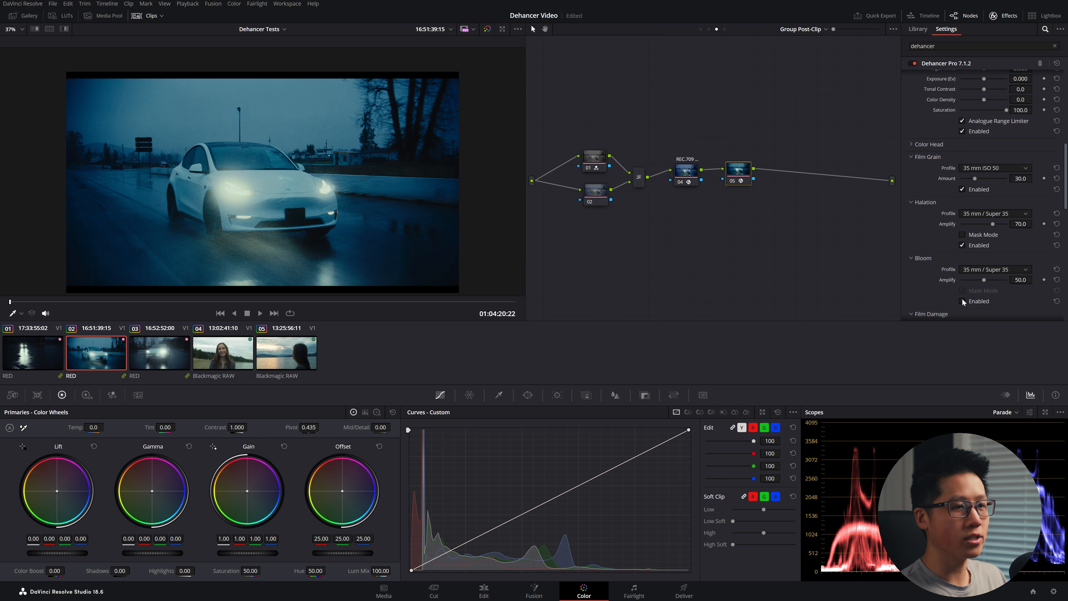
pyautogui.click(963, 301)
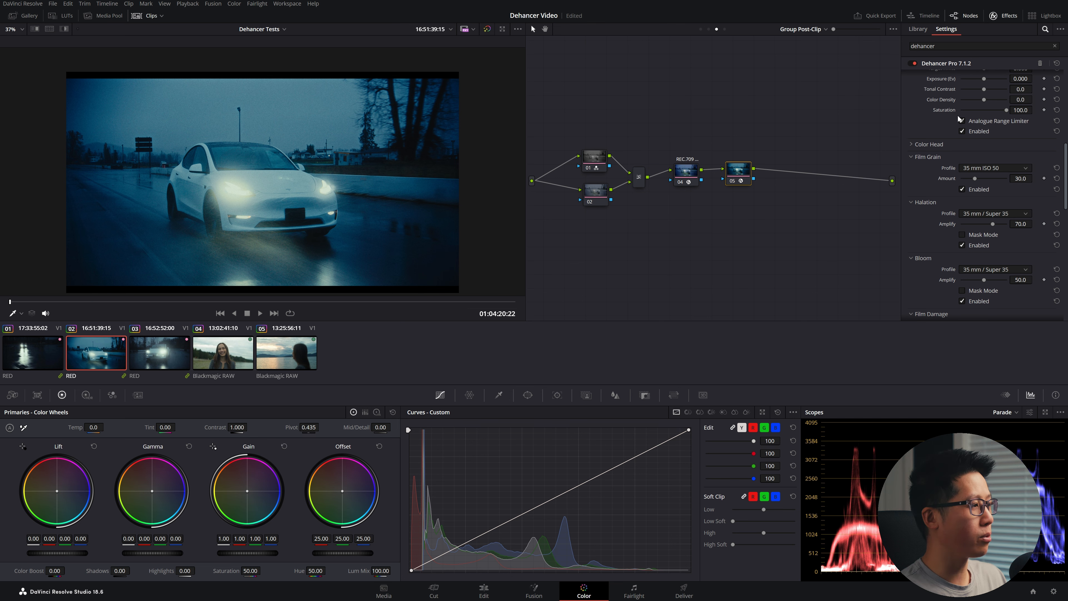
# Set Dehancer's Film Grain amount to 15.
pyautogui.click(1021, 179)
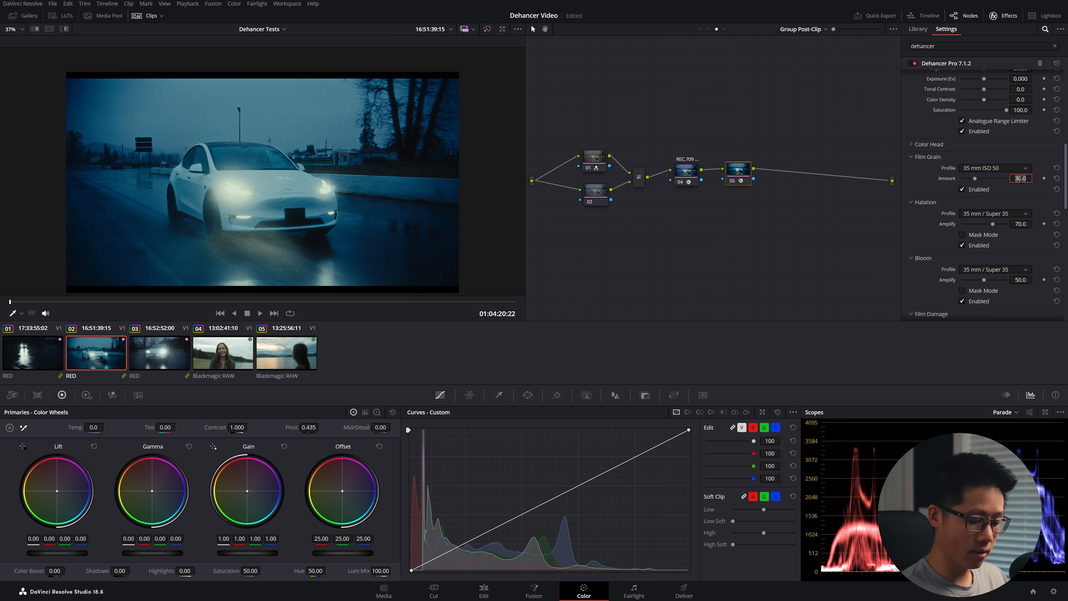
pyautogui.write('15')
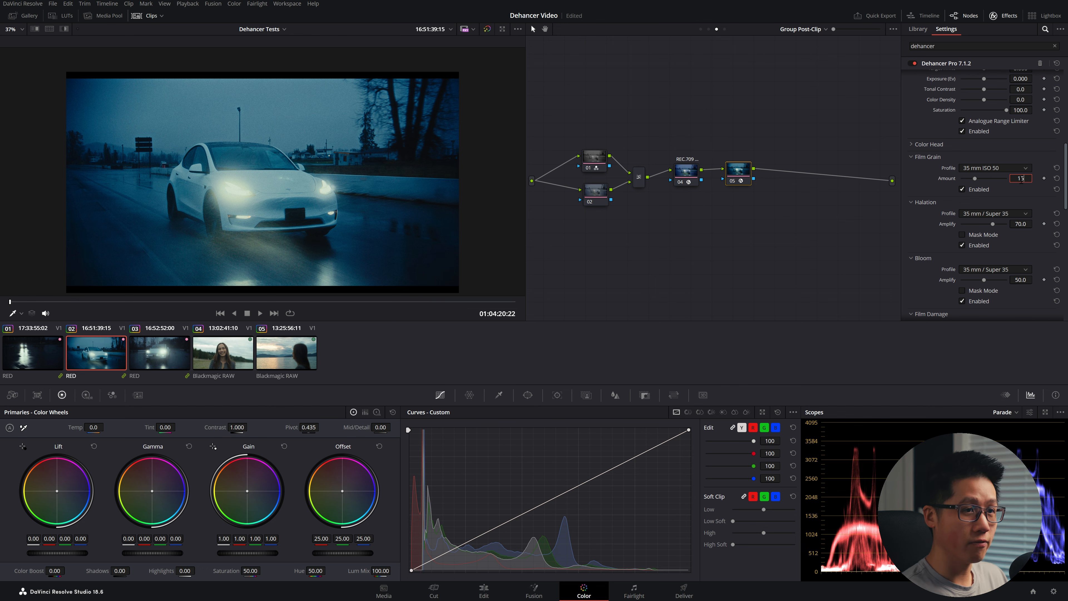
pyautogui.press('Return')
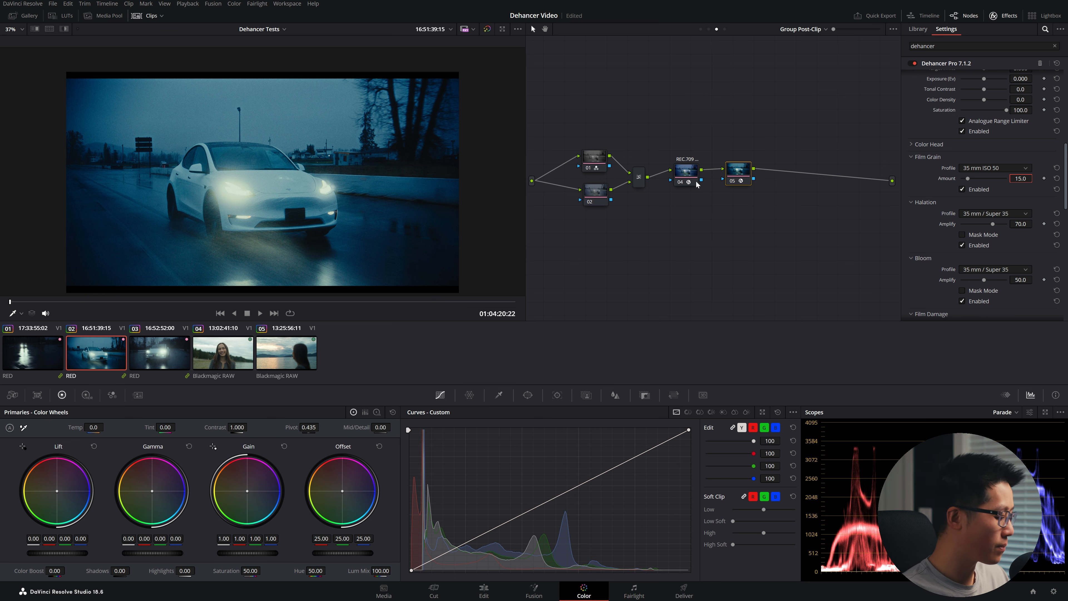
# Compare the car shot full screen and in the viewer with Halation and Bloom off and on, ending with both effects enabled.
pyautogui.hotkey('ctrl', 'f')
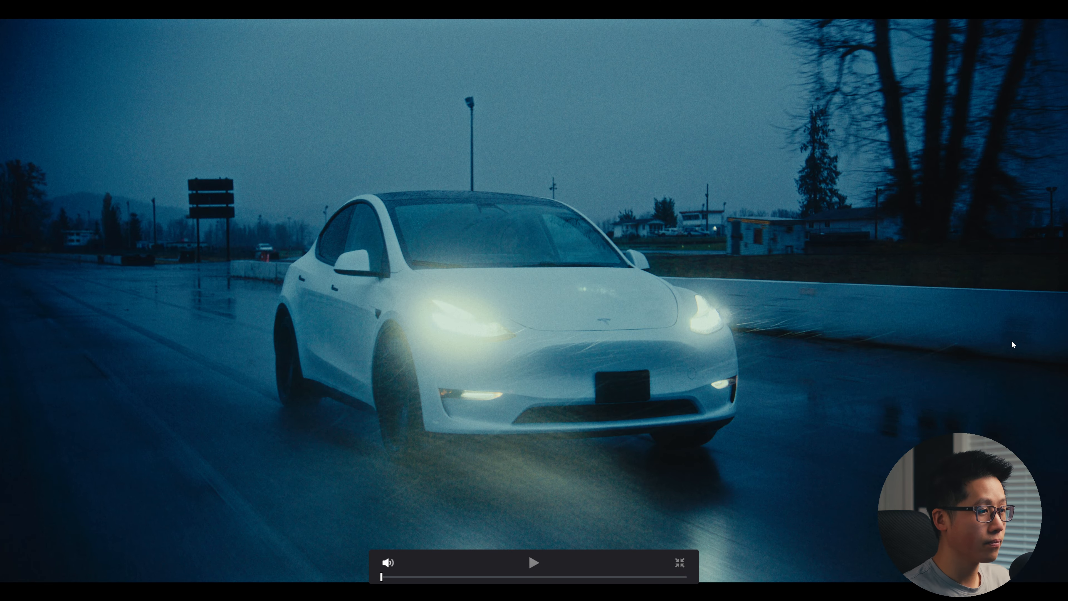
pyautogui.hotkey('ctrl', 'f')
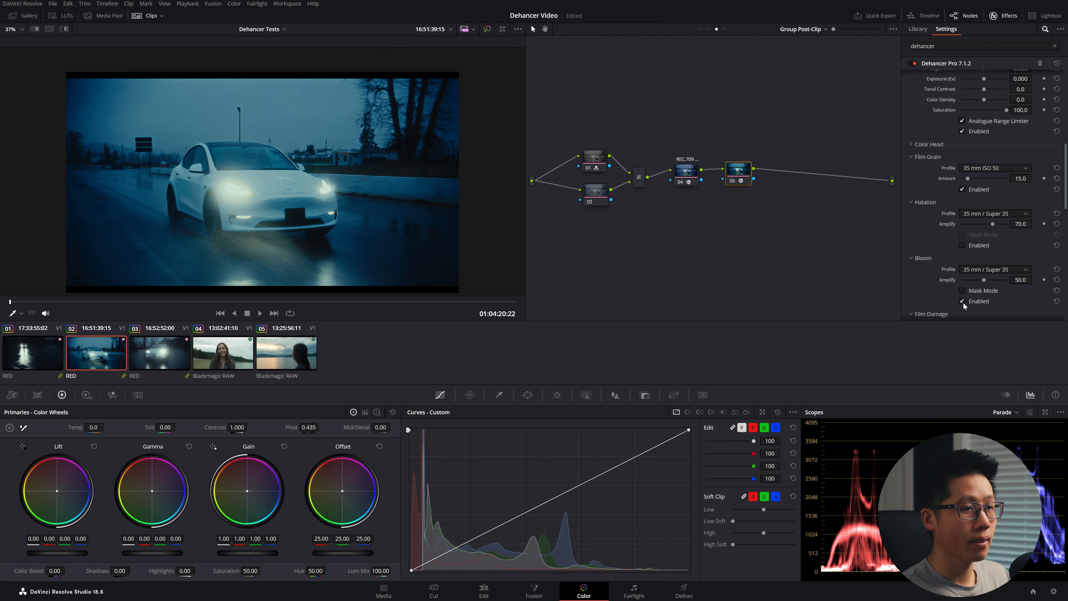
pyautogui.hotkey('ctrl', 'f')
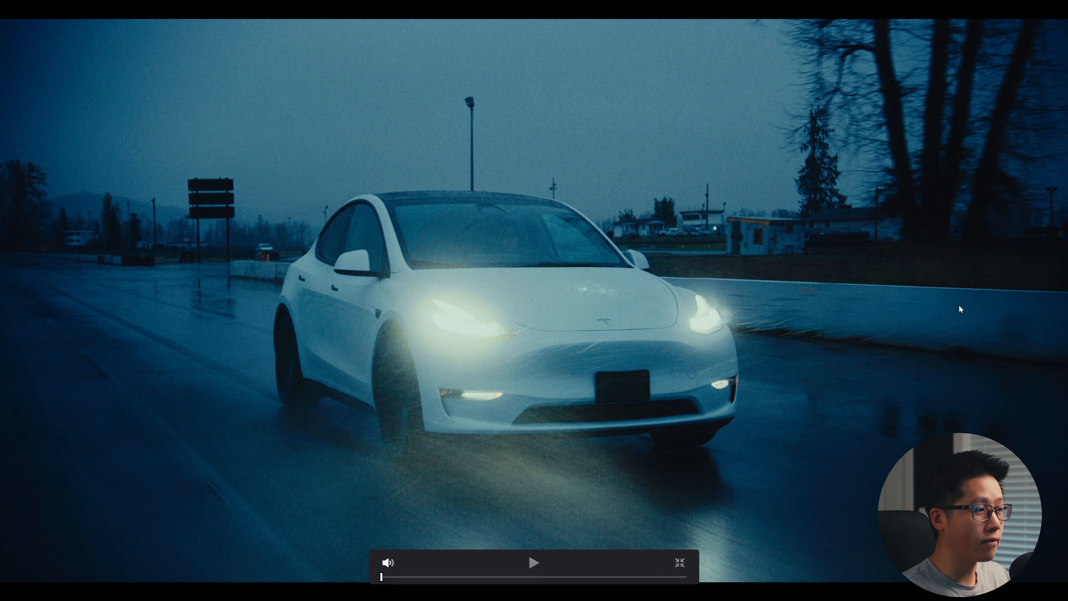
pyautogui.hotkey('ctrl', 'f')
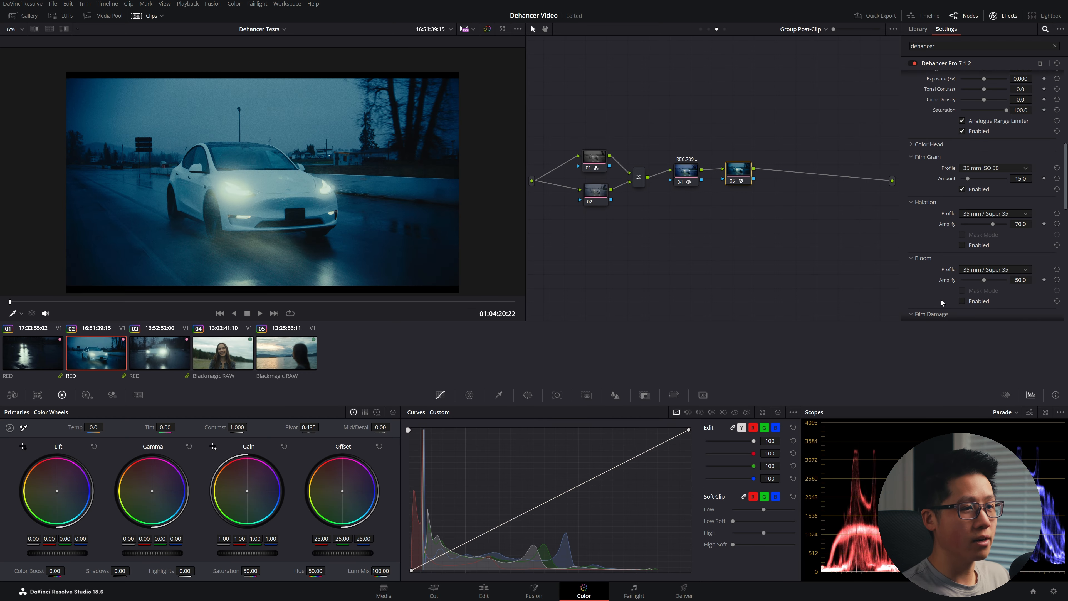
pyautogui.click(962, 301)
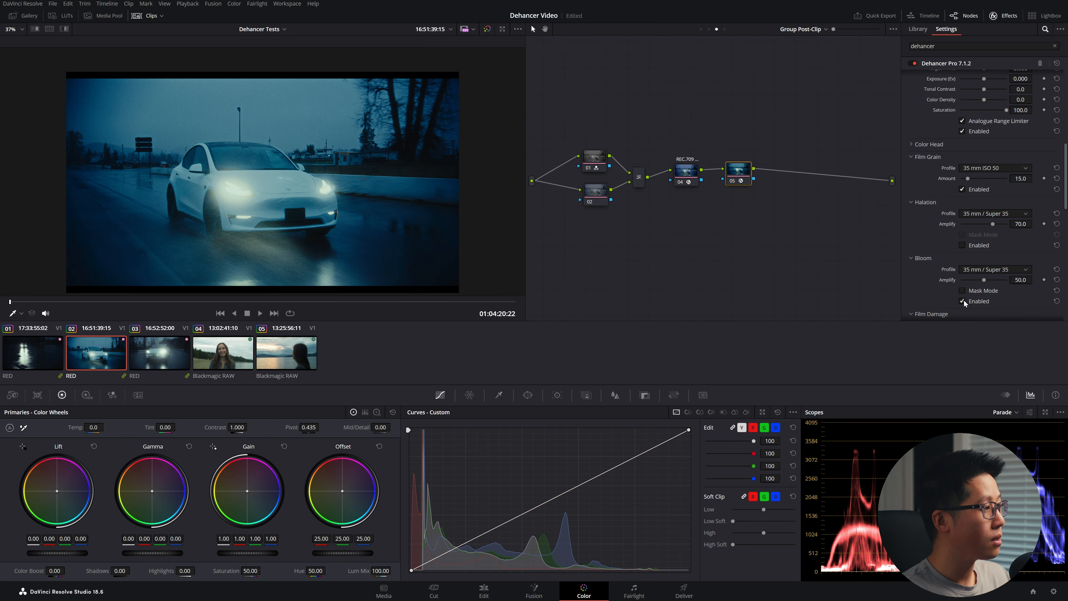
pyautogui.click(964, 300)
pyautogui.click(964, 300)
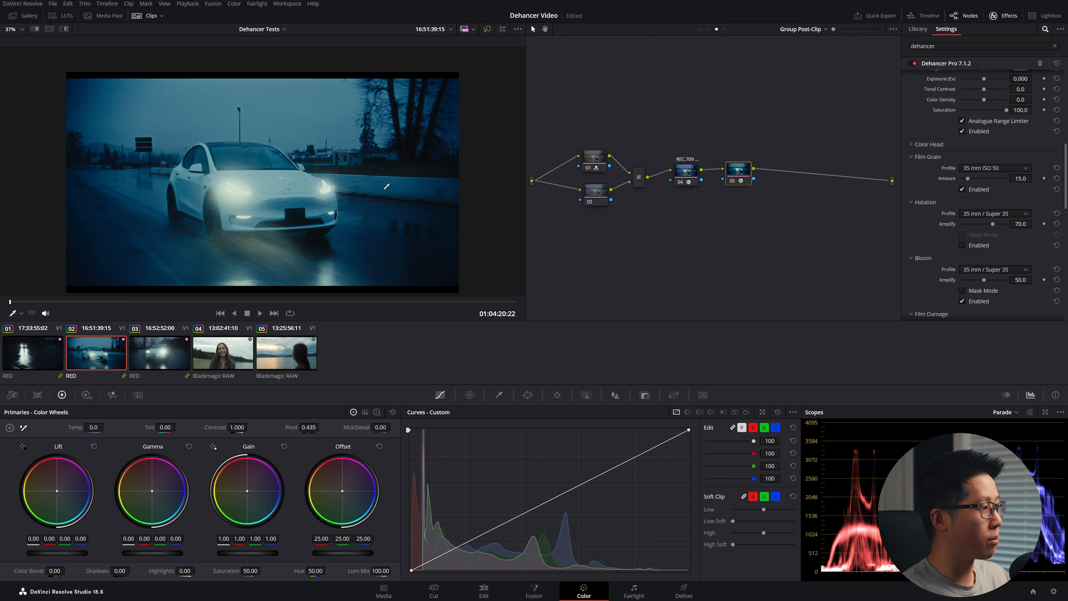
pyautogui.click(961, 301)
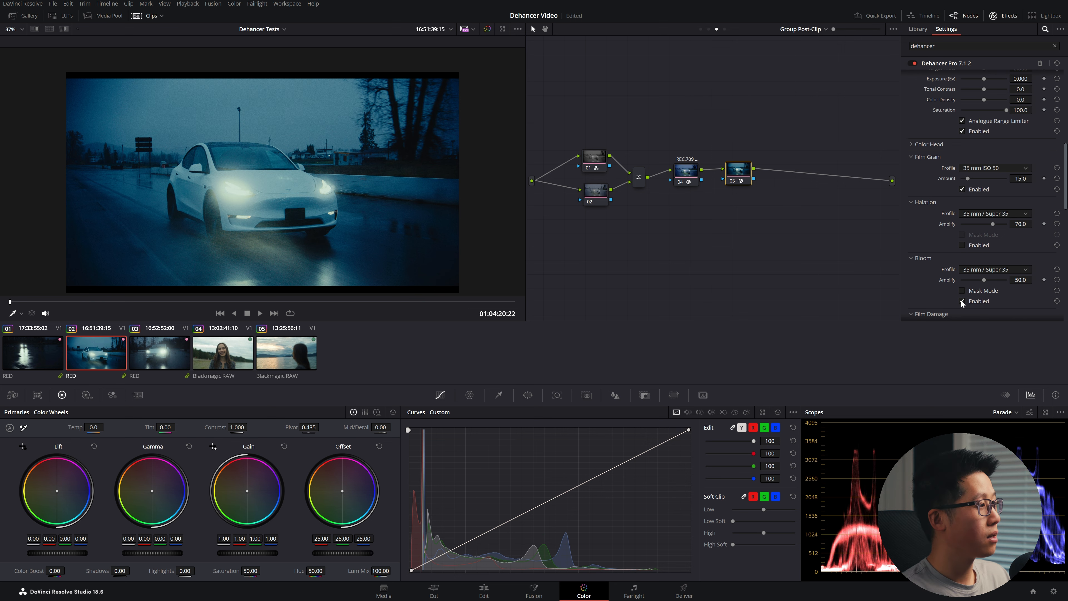
pyautogui.click(963, 245)
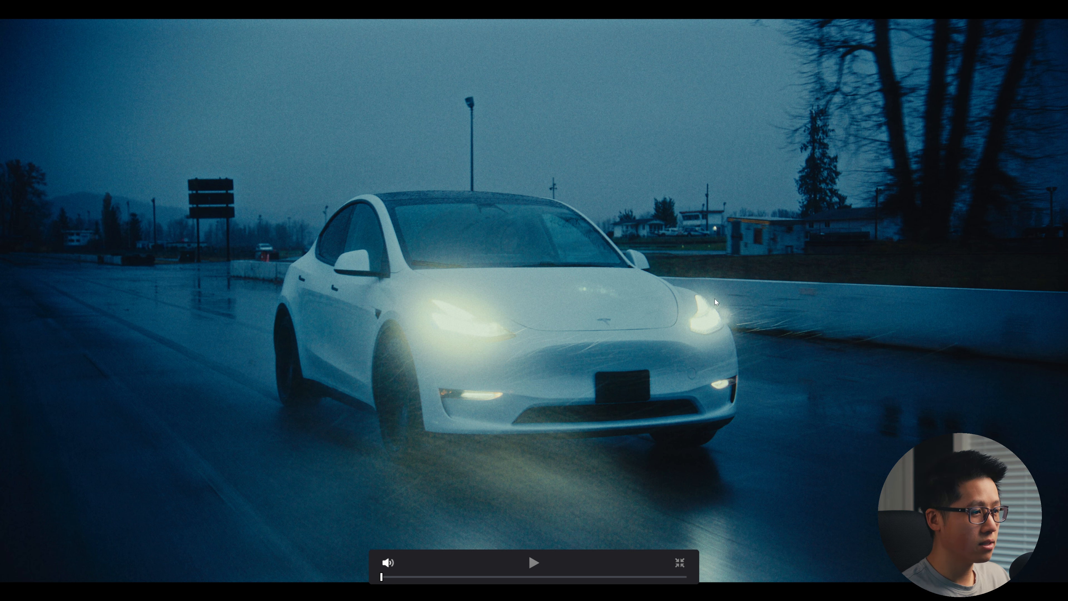
# Play the car clip full screen to review the headlight glow, pausing partway through.
pyautogui.press('space')
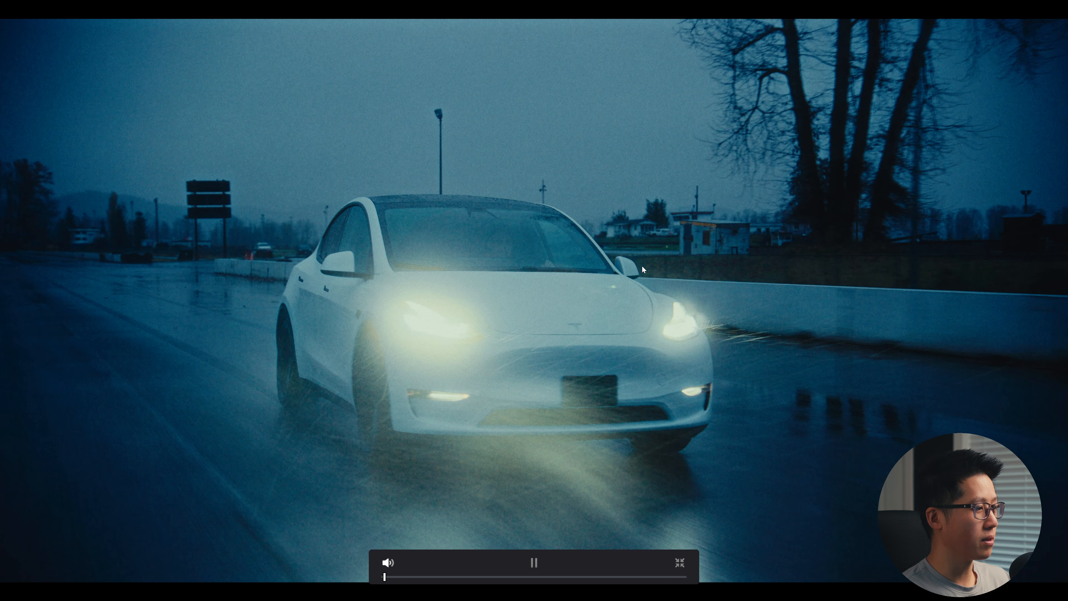
pyautogui.press('space')
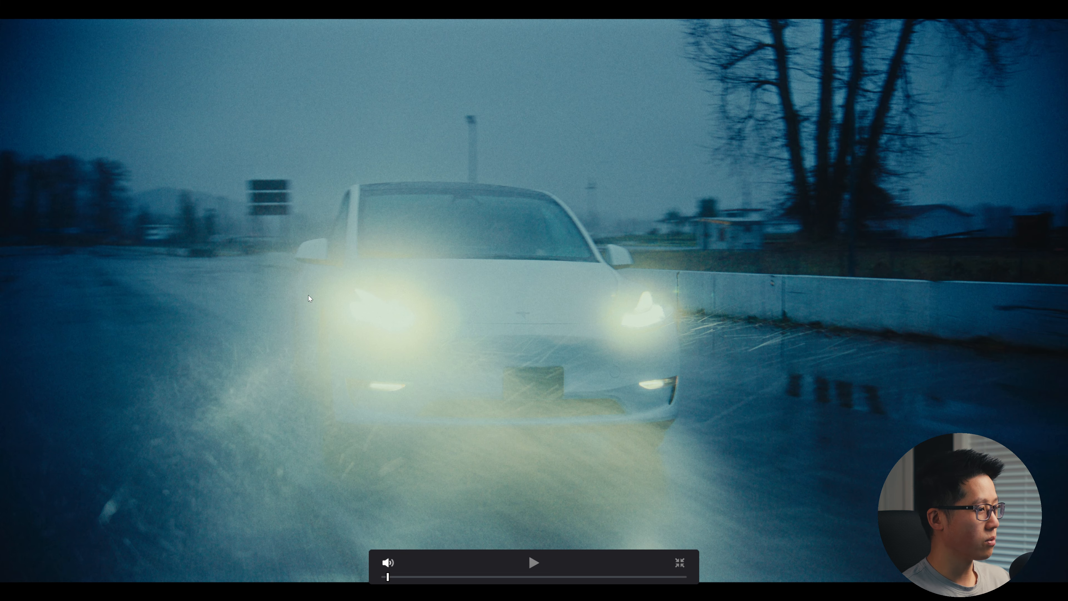
pyautogui.press('space')
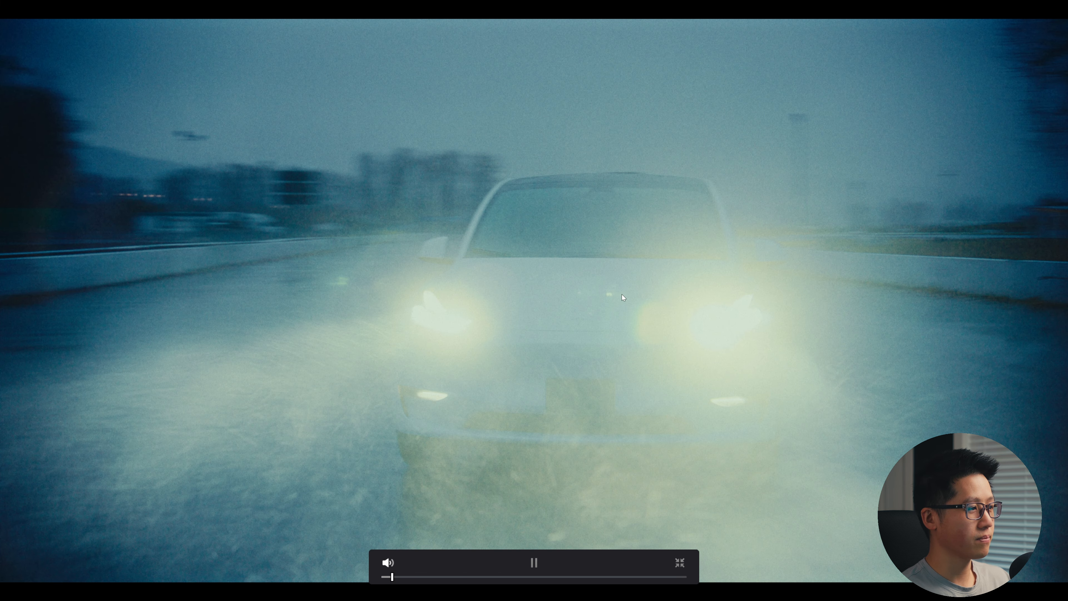
pyautogui.press('Escape')
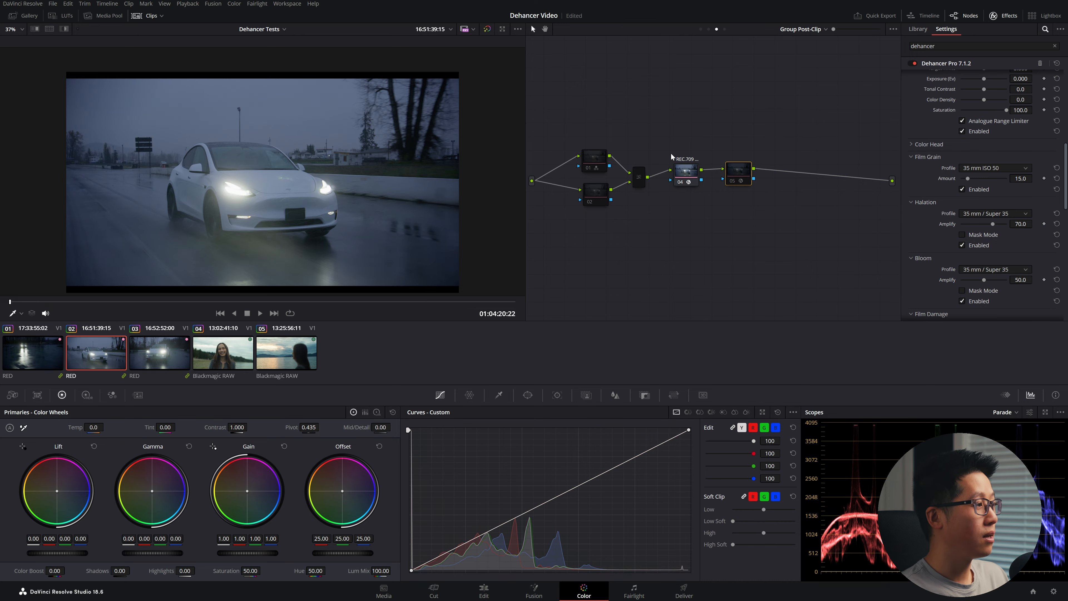
# Compare the car shot full screen with the film look bypassed and re-enabled, and start playback briefly.
pyautogui.hotkey('ctrl', 'f')
pyautogui.moveTo(995, 312)
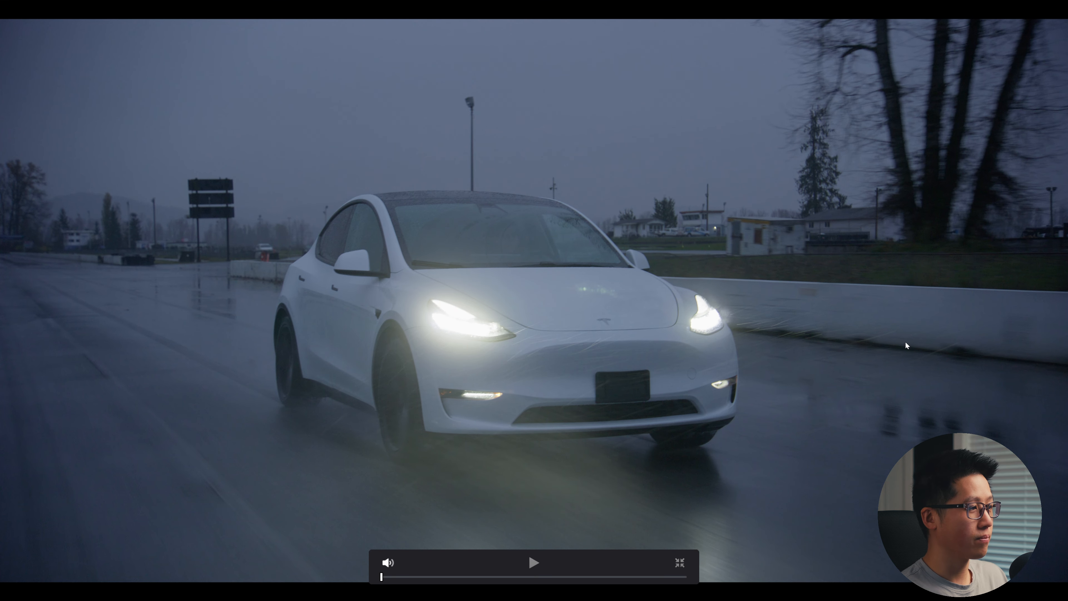
pyautogui.hotkey('ctrl', 'd')
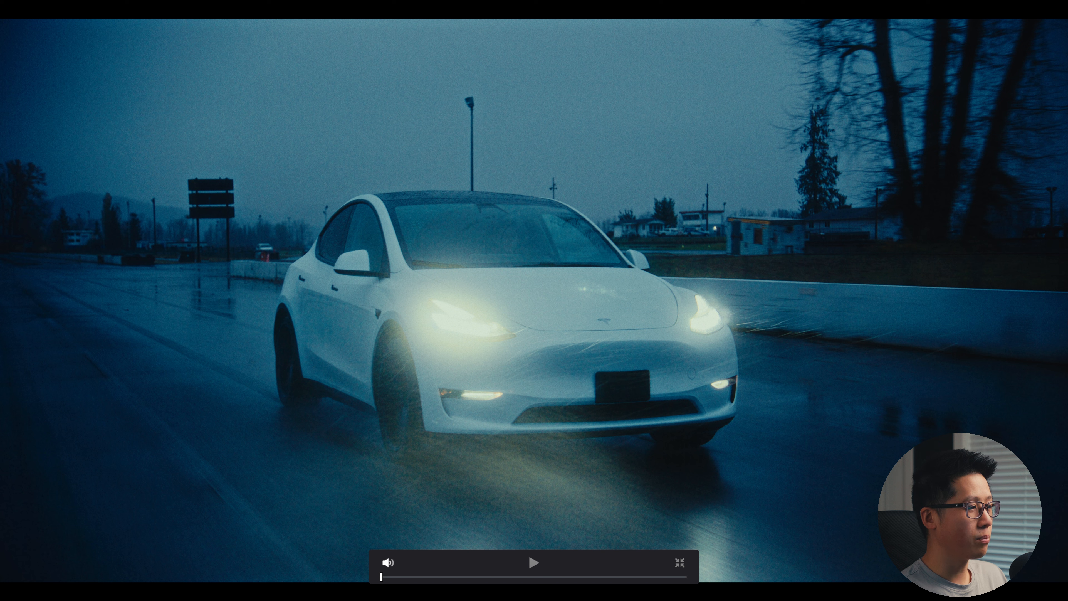
pyautogui.press('space')
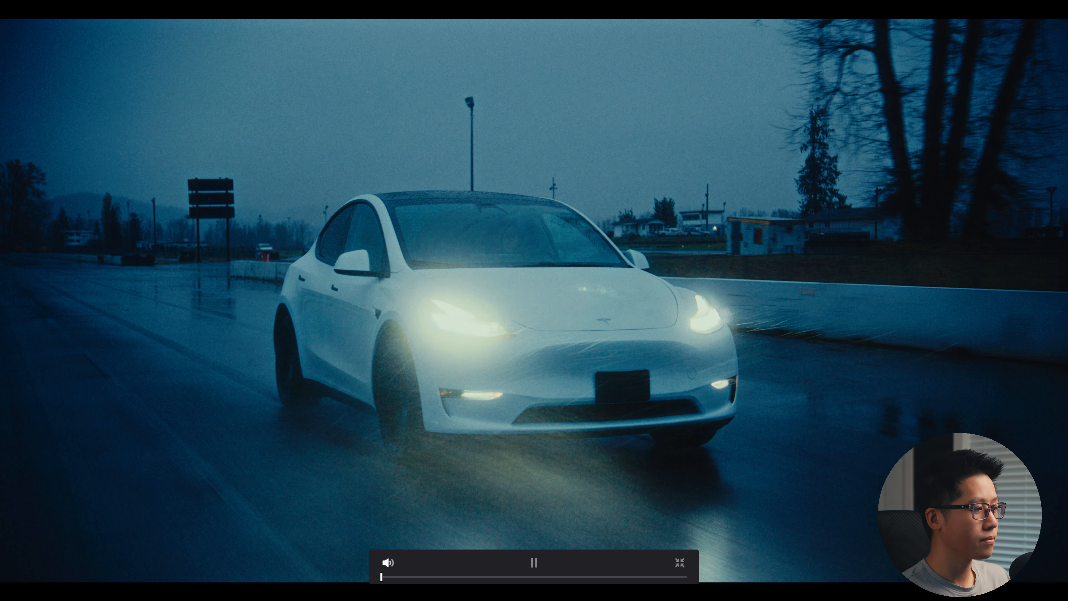
pyautogui.press('Escape')
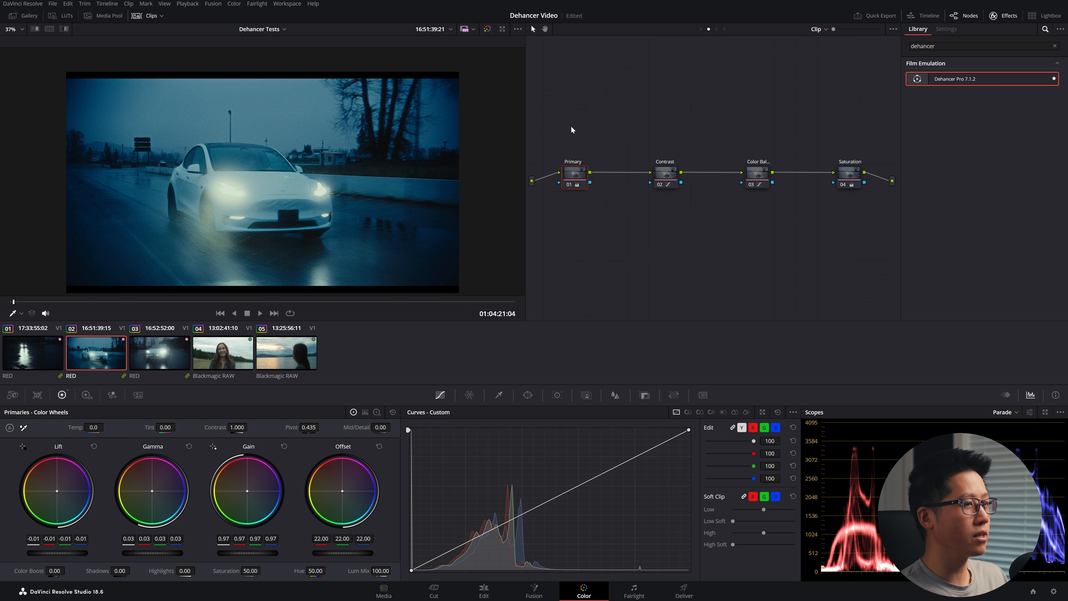
# Grab a still of the graded car clip 02 and apply its grade from the gallery to clip 03.
pyautogui.rightClick(268, 188)
pyautogui.click(279, 193)
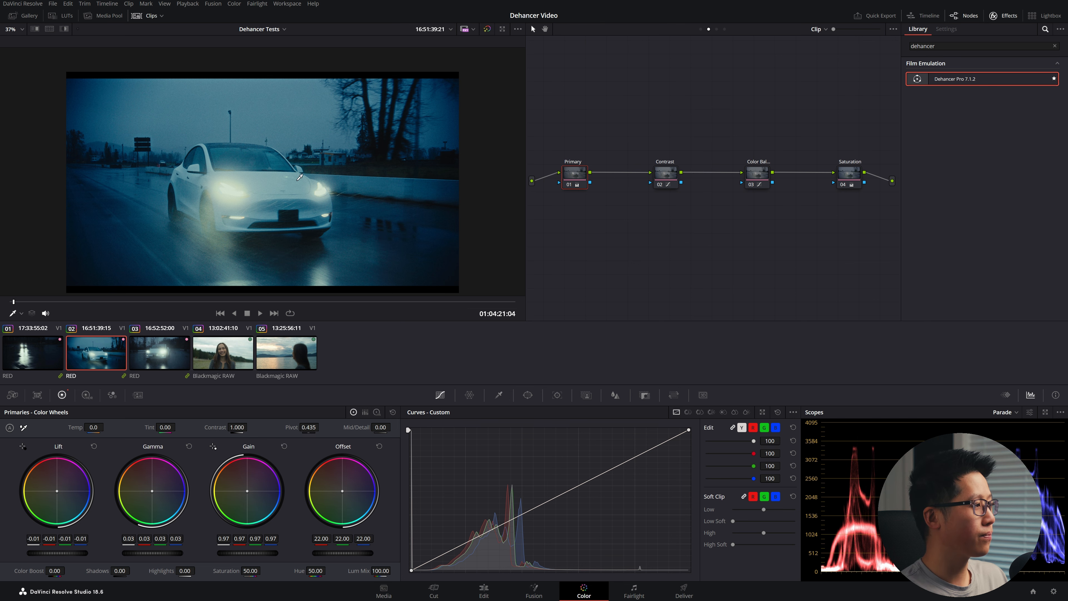
pyautogui.click(167, 361)
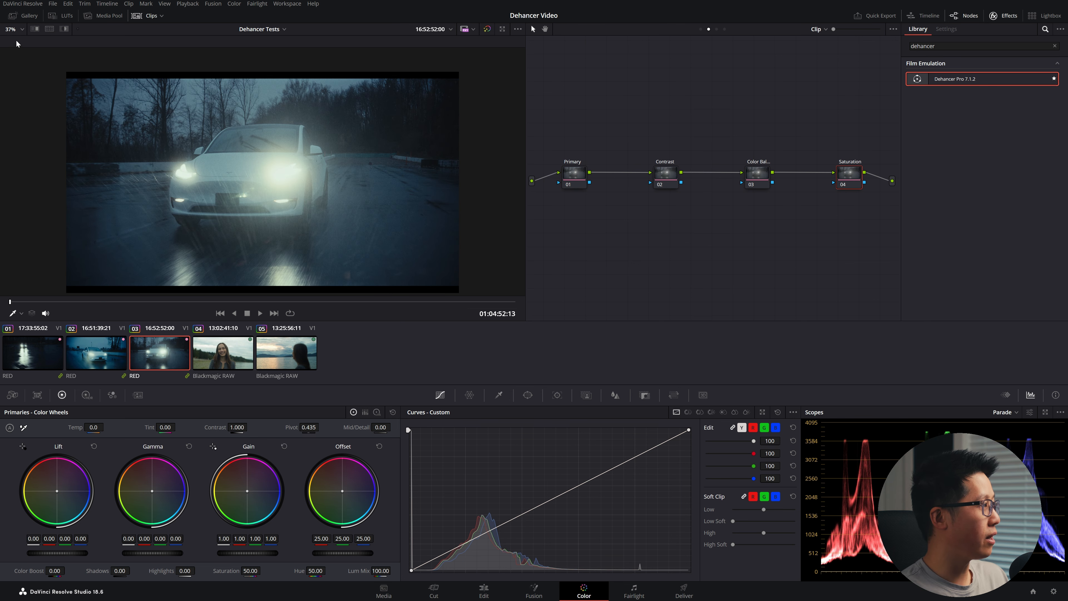
pyautogui.click(12, 16)
pyautogui.rightClick(123, 83)
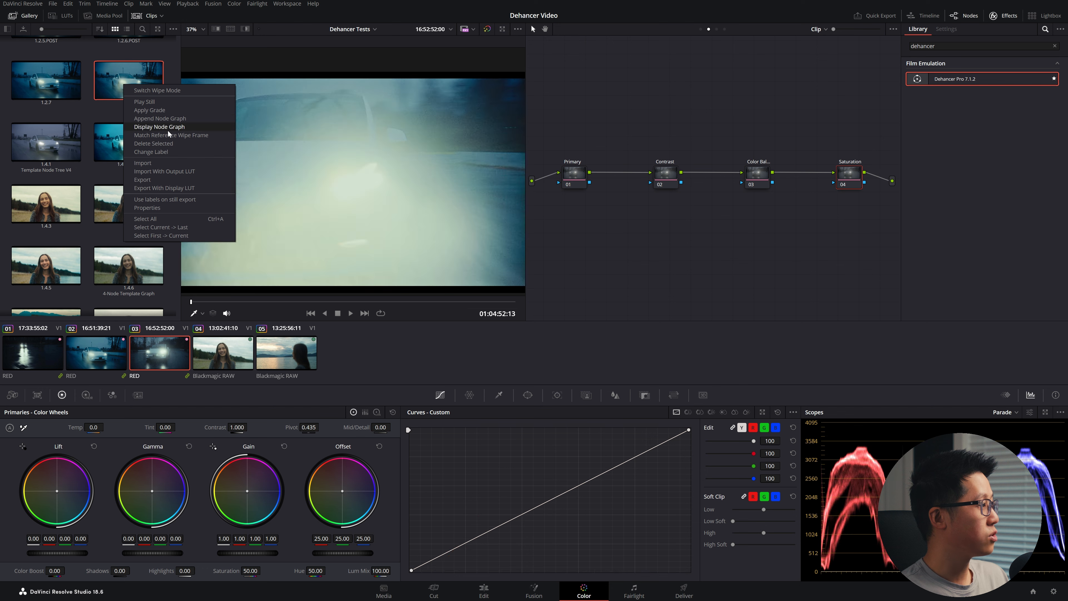
pyautogui.click(174, 112)
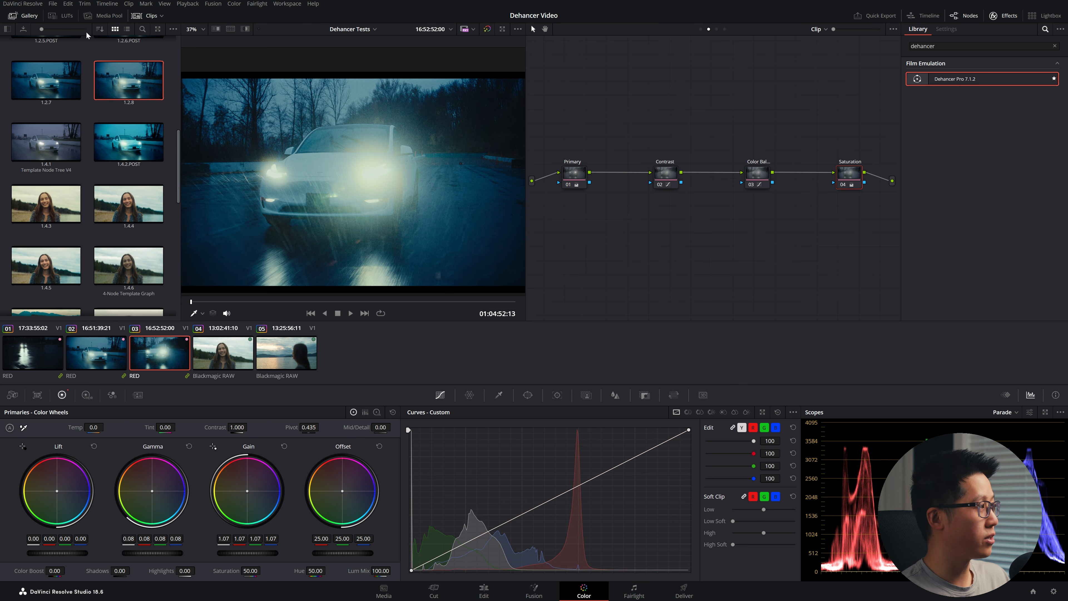
pyautogui.click(24, 19)
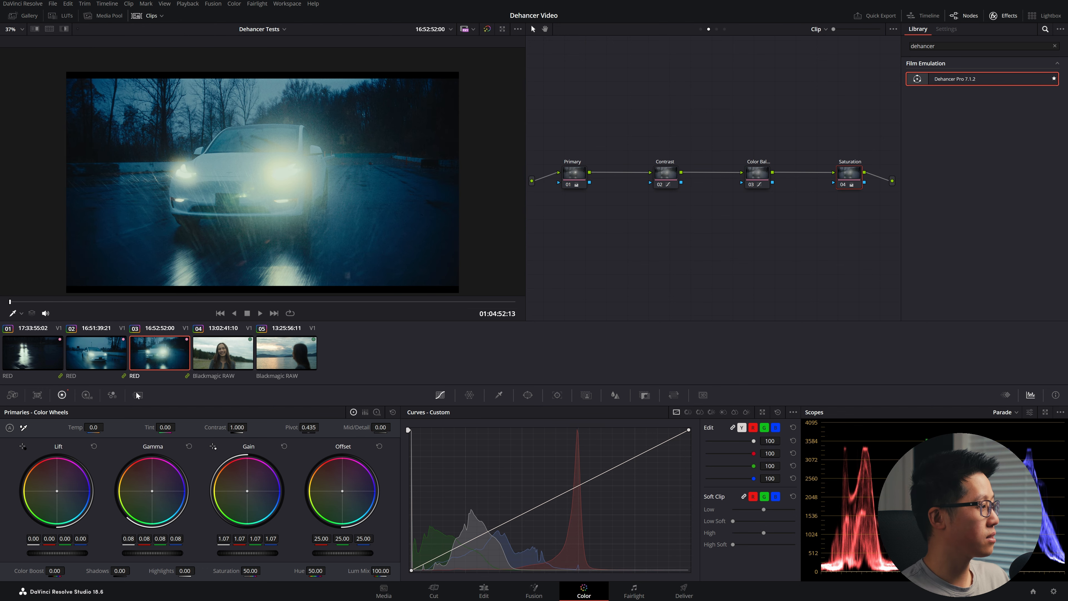
# Apply the grade of gallery still 1.2.8 to clip 01, and select clip 02 again.
pyautogui.click(20, 359)
pyautogui.click(24, 15)
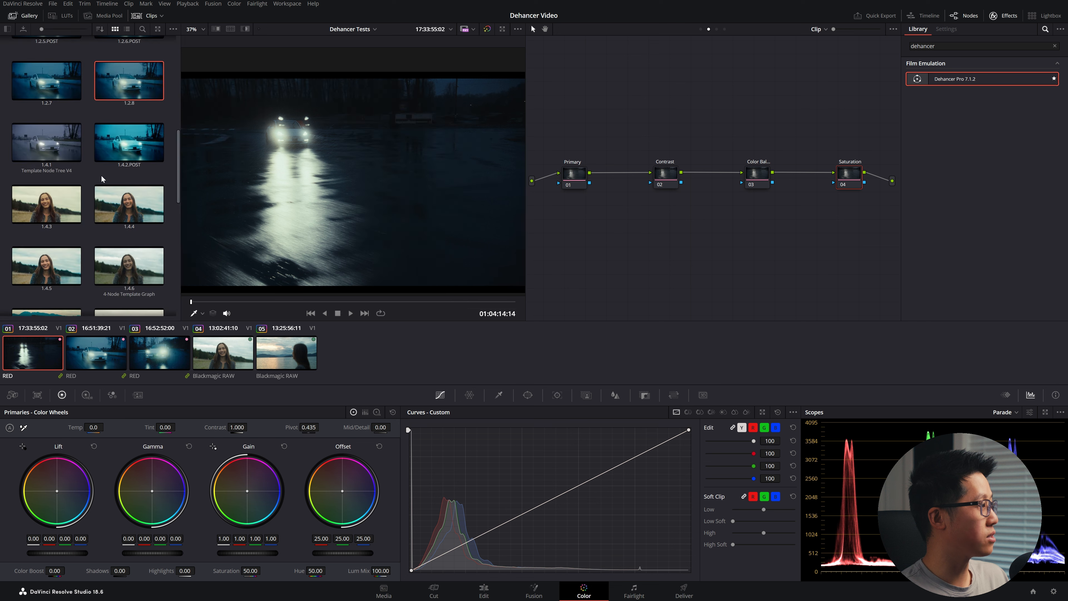
pyautogui.rightClick(133, 82)
pyautogui.click(155, 89)
pyautogui.click(25, 16)
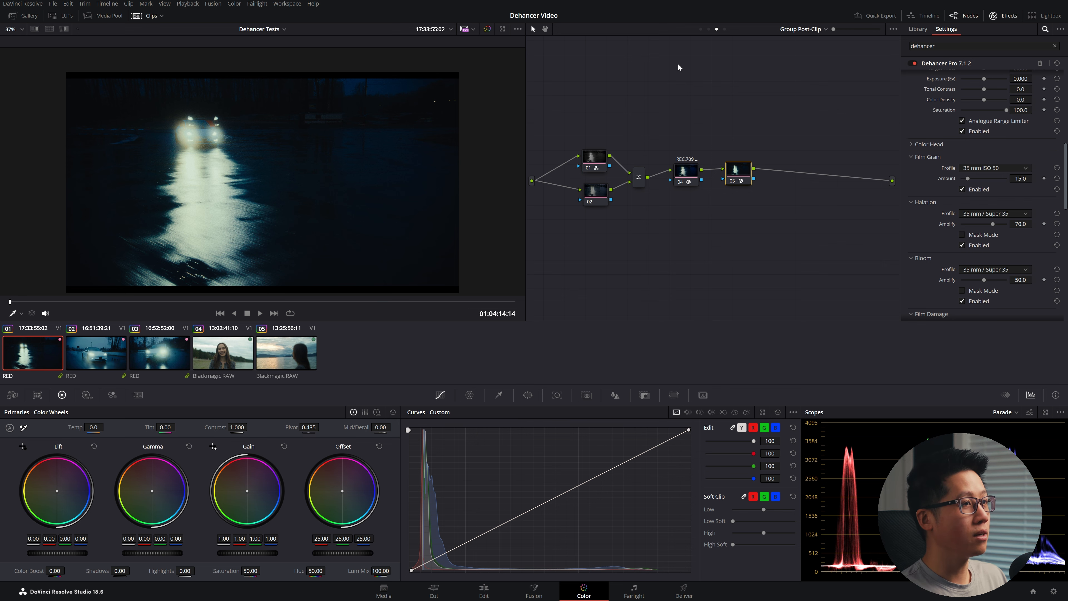
pyautogui.click(125, 356)
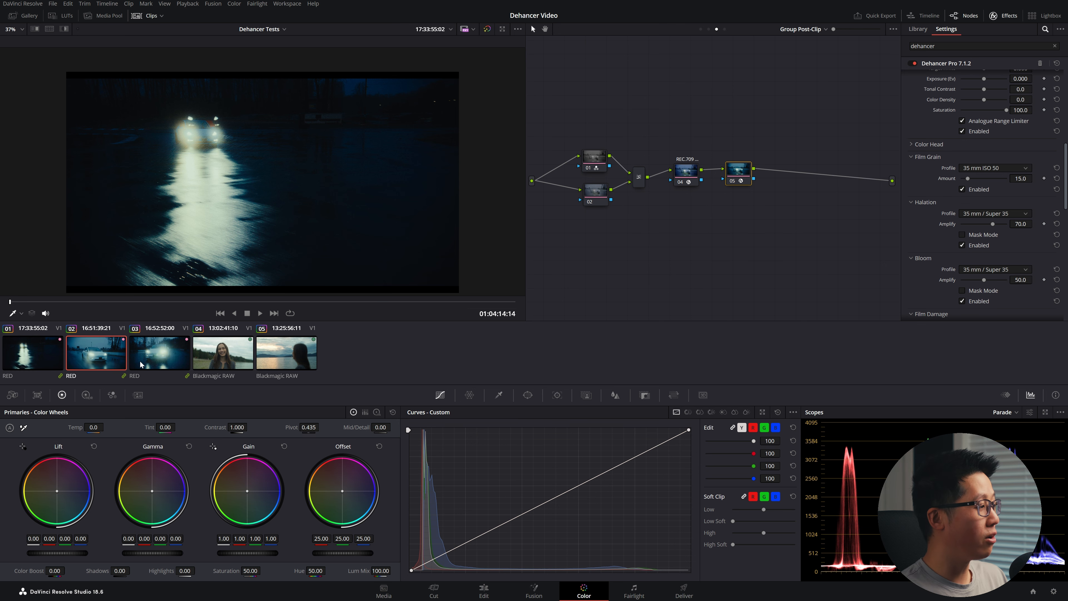
# Raise the Offset of the Primary node in clip 01's clip-level graph to 34.00.
pyautogui.click(48, 356)
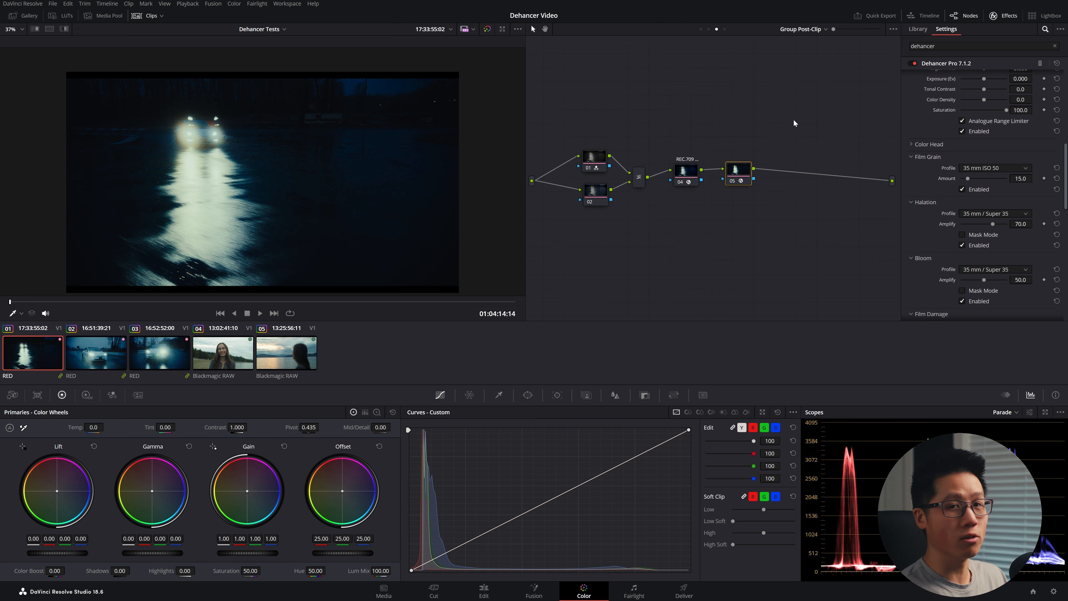
pyautogui.click(708, 29)
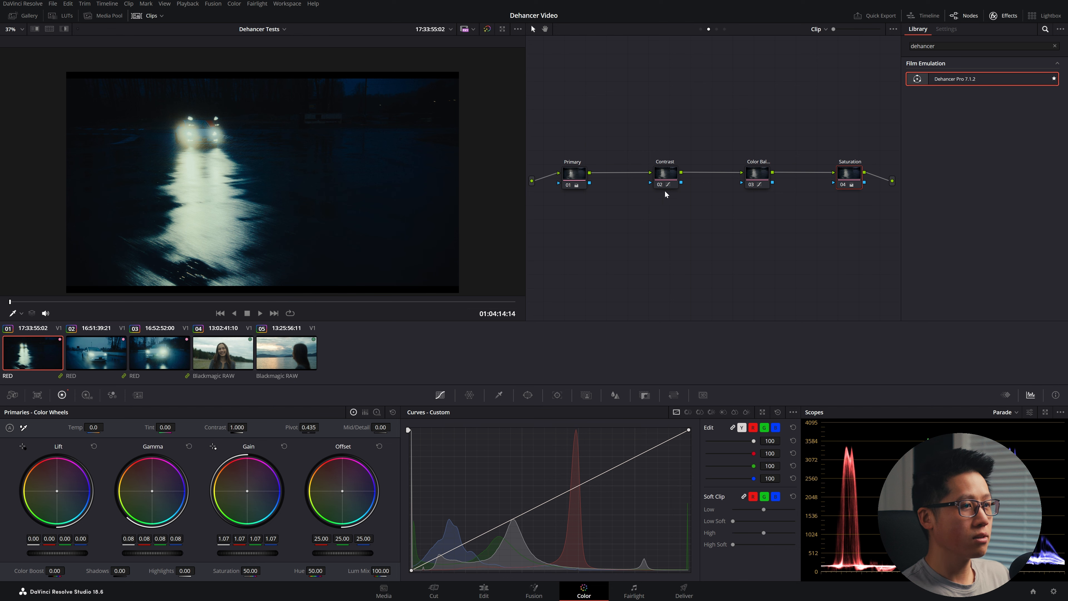
pyautogui.click(574, 176)
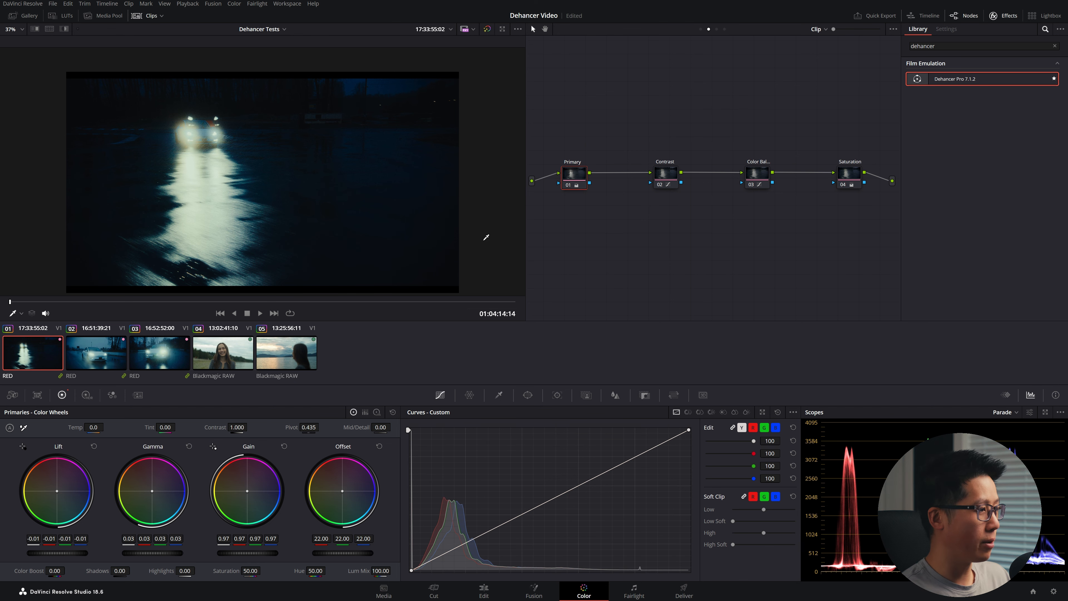
pyautogui.press('KP_Add')
pyautogui.press('KP_Add')
pyautogui.press('KP_Add')
pyautogui.press('KP_Add')
pyautogui.press('KP_Add')
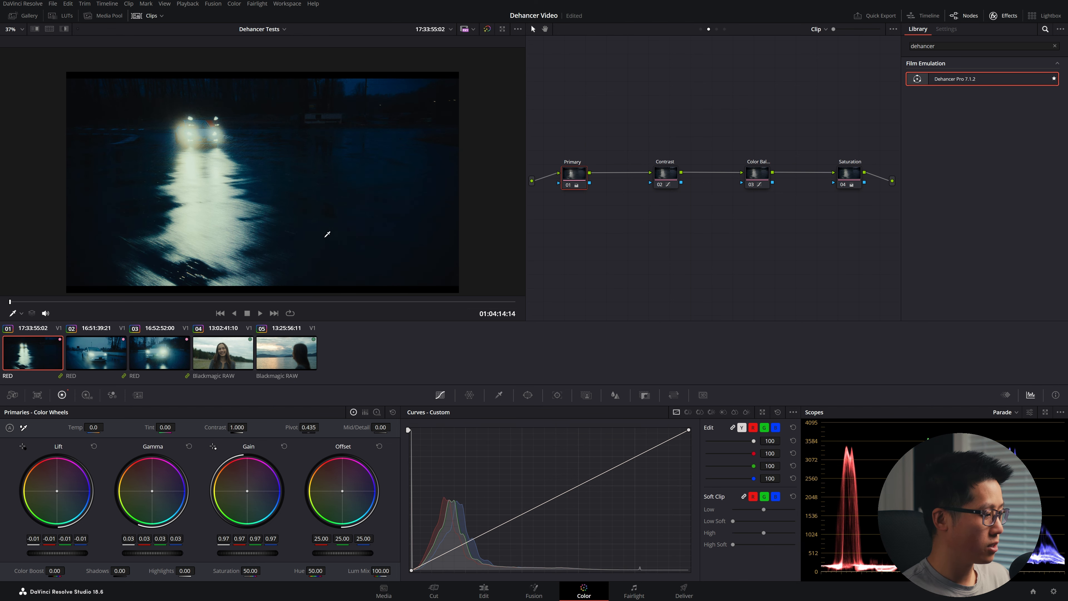
pyautogui.press('KP_Add')
pyautogui.press('KP_Add')
pyautogui.press('KP_Add')
pyautogui.press('KP_Add')
pyautogui.press('KP_Add')
pyautogui.press('KP_Add')
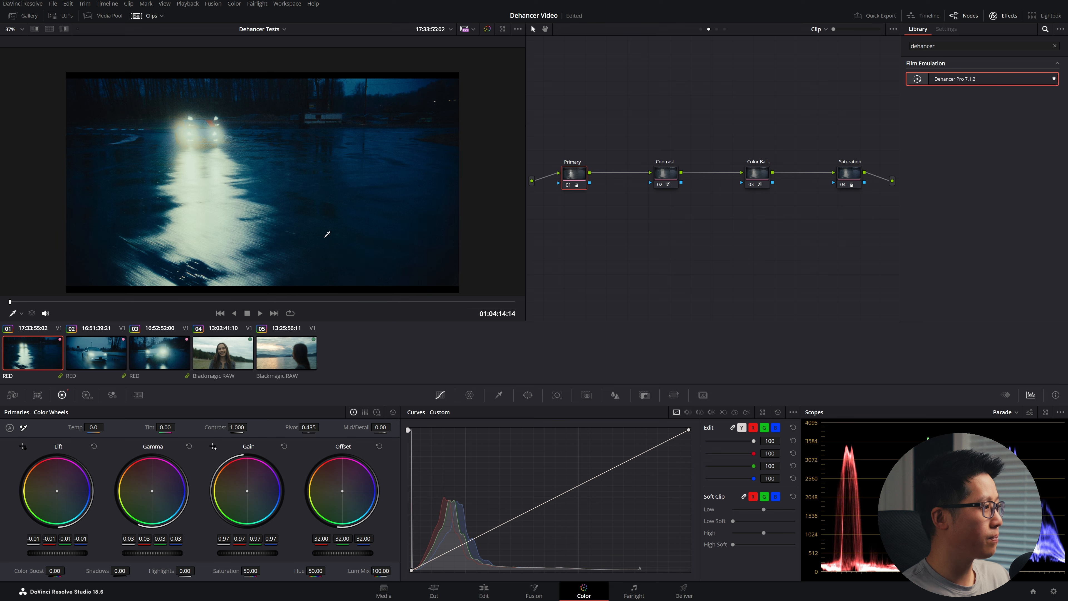
pyautogui.press('KP_Add')
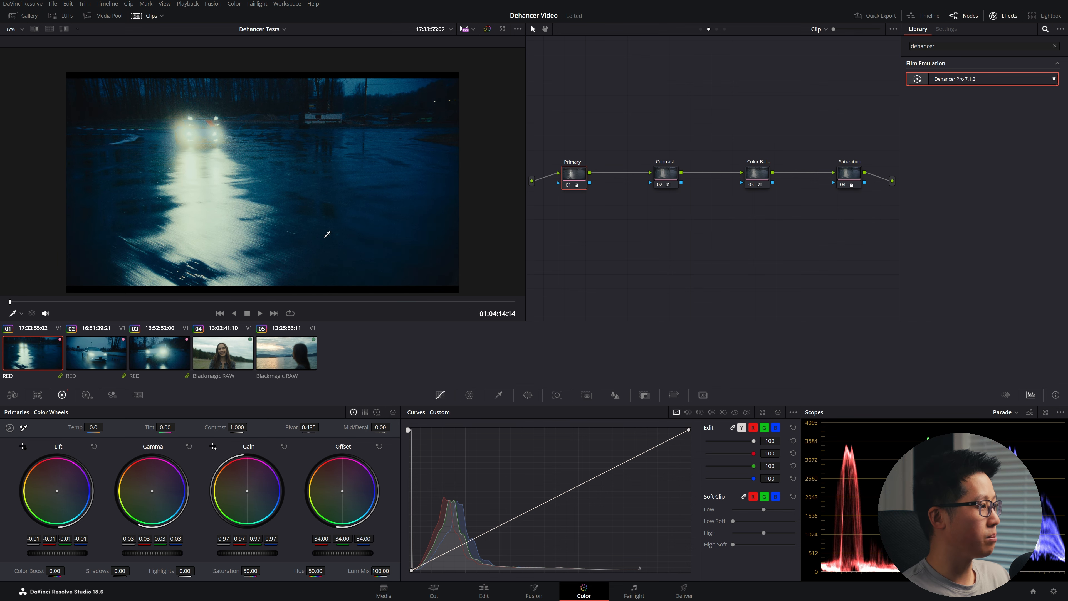
# Review the side view of the car later in clip 01 full screen.
pyautogui.moveTo(9, 302); pyautogui.dragTo(336, 304)
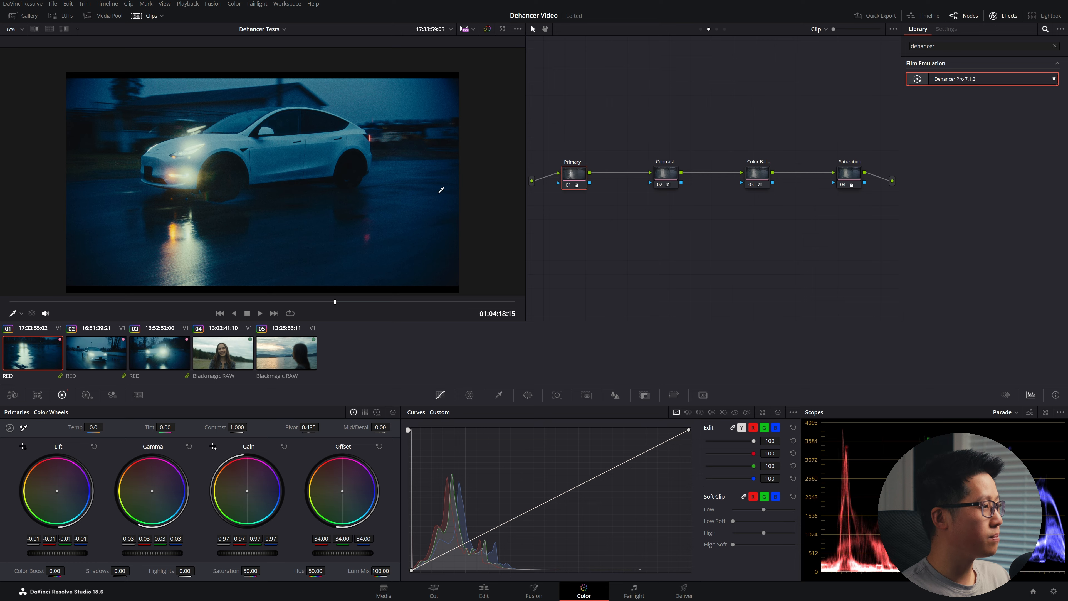
pyautogui.hotkey('ctrl', 'f')
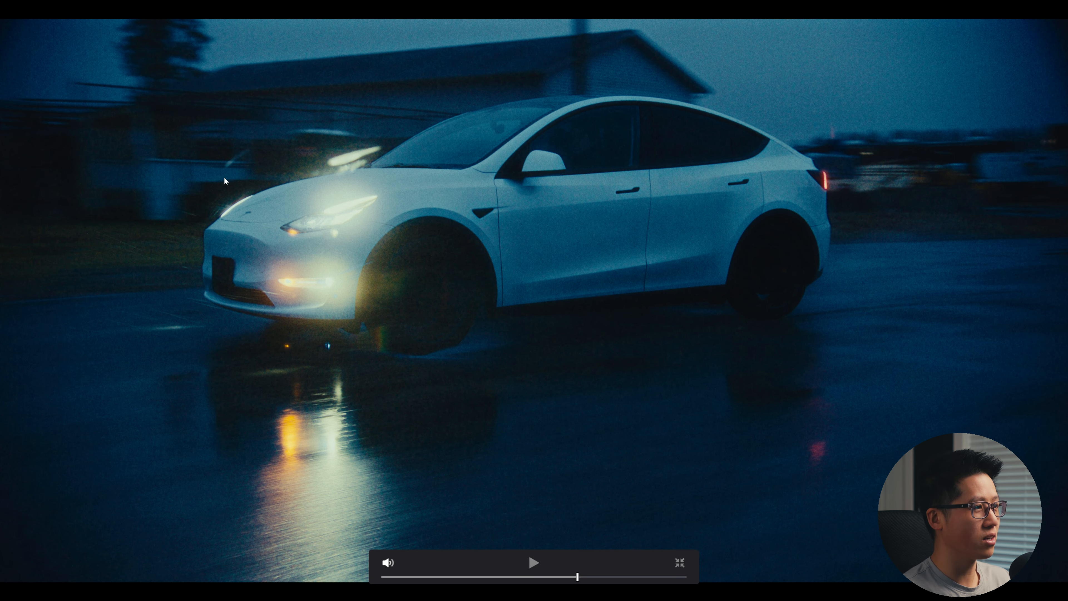
pyautogui.hotkey('ctrl', 'f')
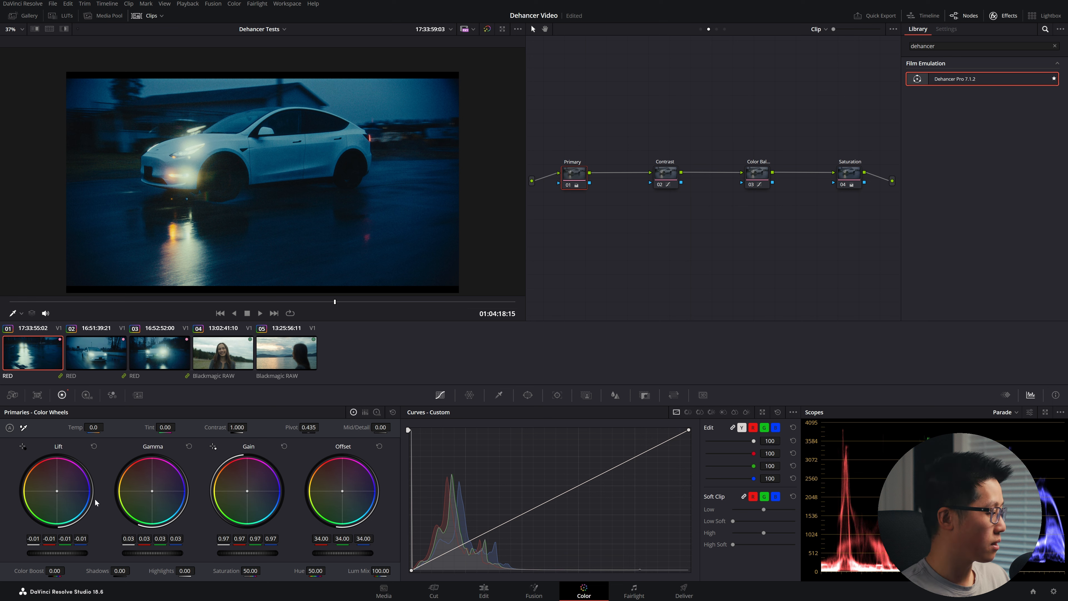
# Set the Primary node's Lift to 0.01 and Gamma to 0.04, and slightly raise the Contrast node's lower curve point.
pyautogui.moveTo(55, 552); pyautogui.dragTo(62, 537)
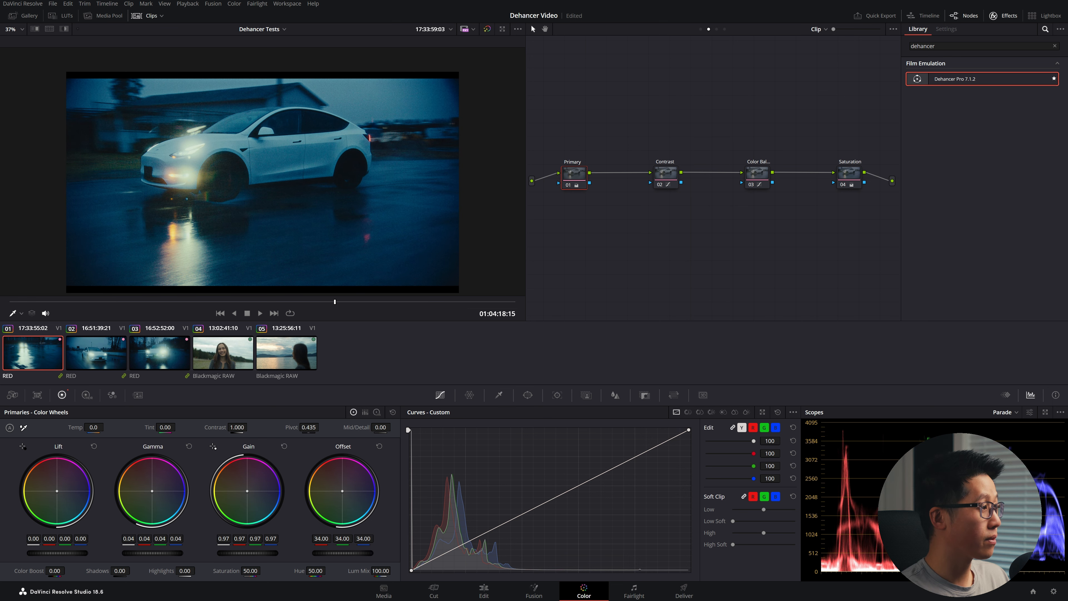
pyautogui.moveTo(152, 553); pyautogui.dragTo(156, 552)
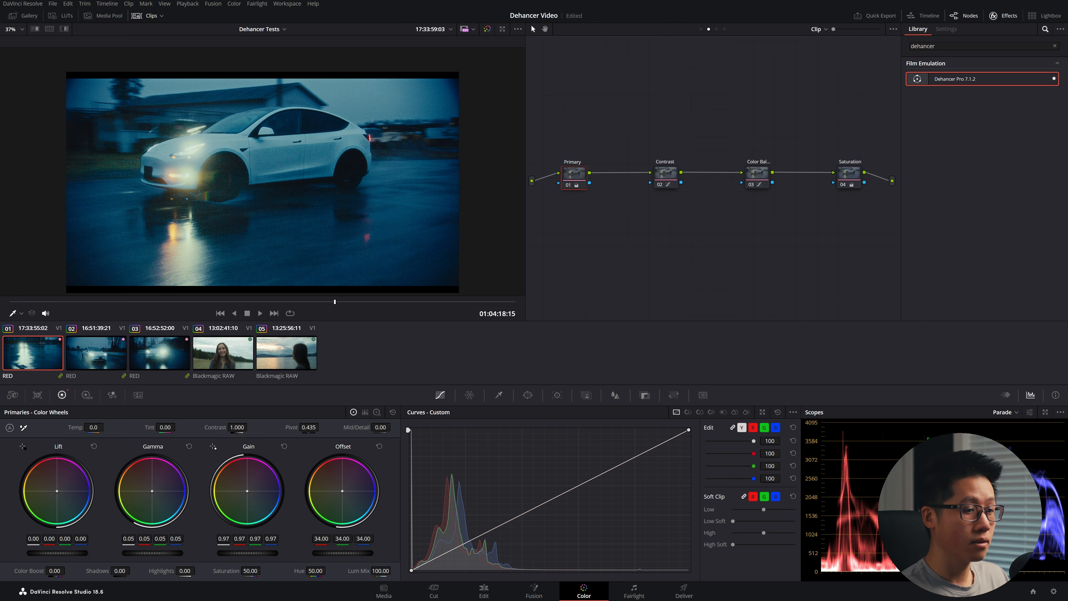
pyautogui.moveTo(156, 553); pyautogui.dragTo(152, 553)
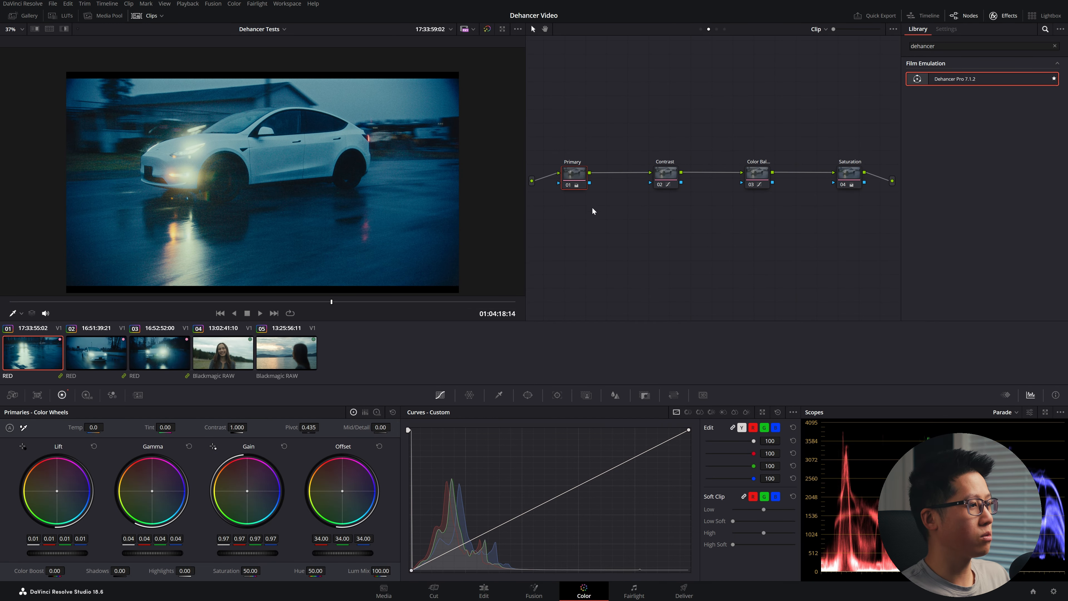
pyautogui.click(666, 173)
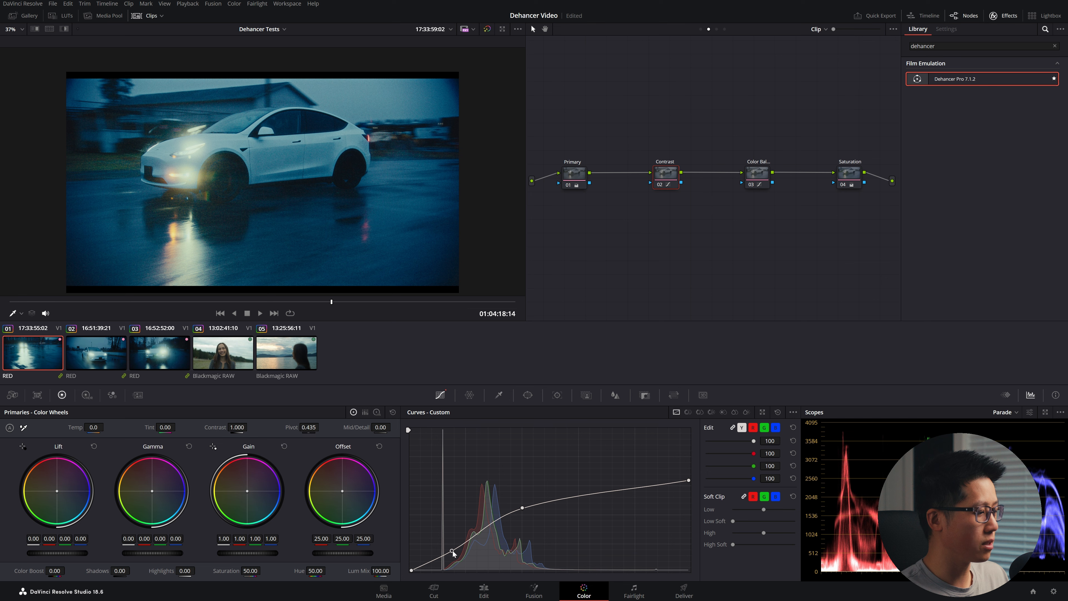
pyautogui.moveTo(452, 551); pyautogui.dragTo(454, 550)
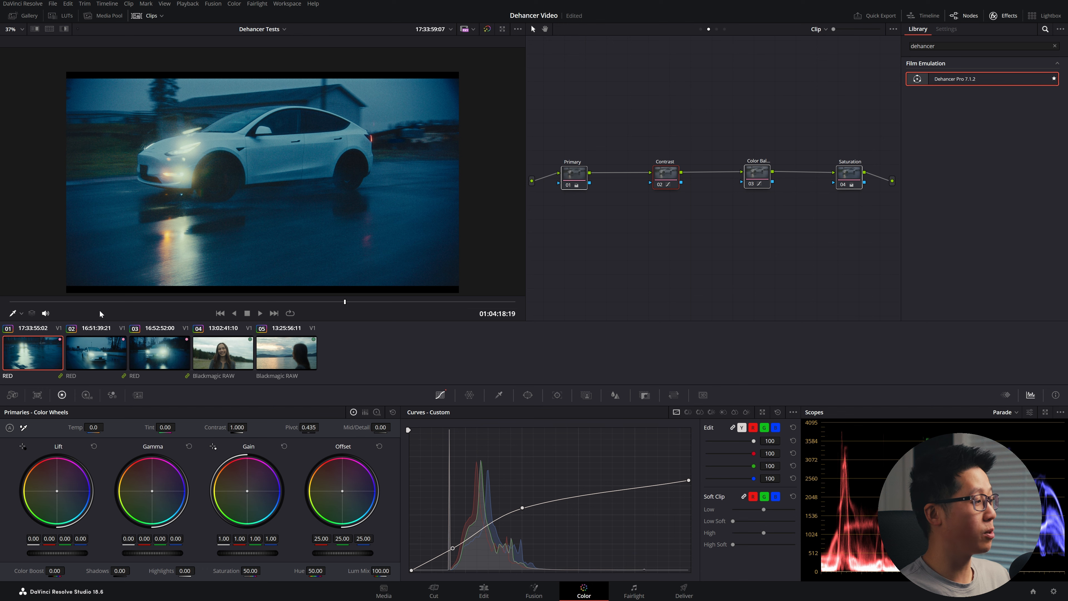
# Compare the brightness and colour of car clips 01, 02 and 03, checking several moments of clip 01.
pyautogui.click(104, 357)
pyautogui.click(171, 360)
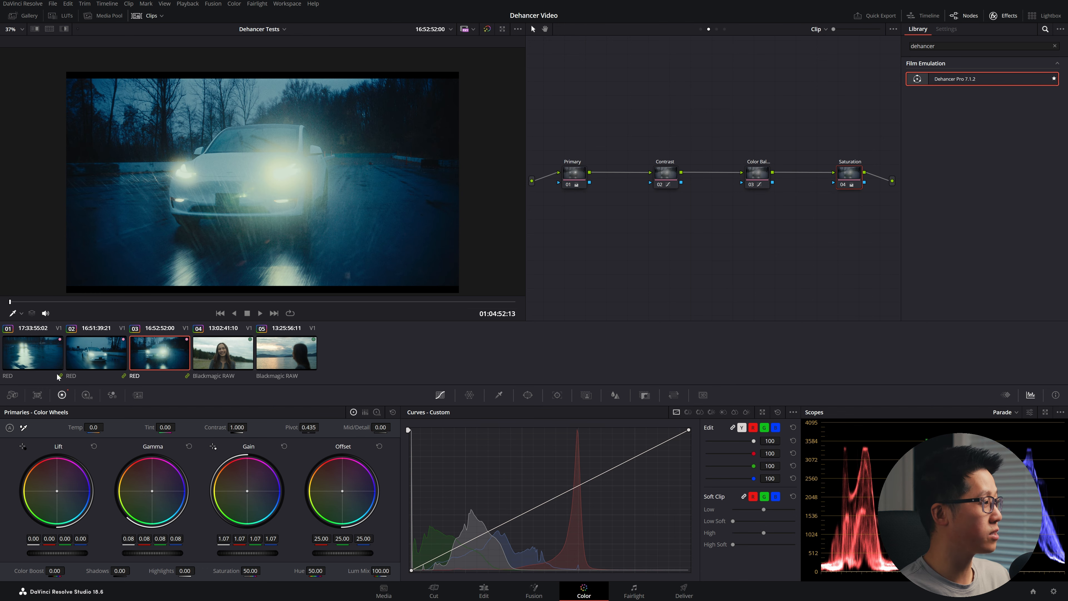
pyautogui.click(61, 365)
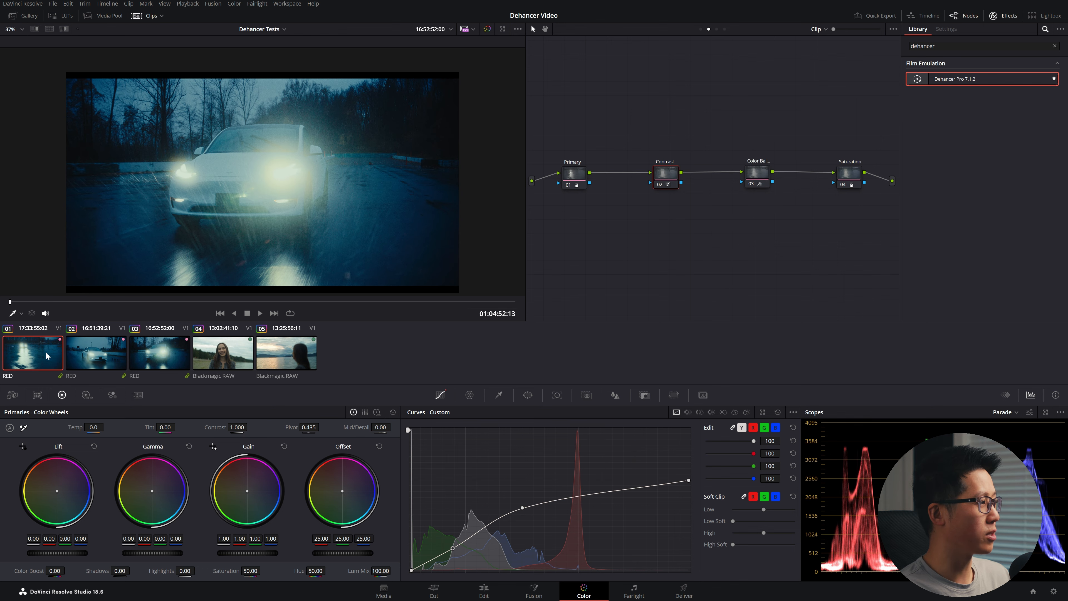
pyautogui.moveTo(560, 126); pyautogui.dragTo(870, 241)
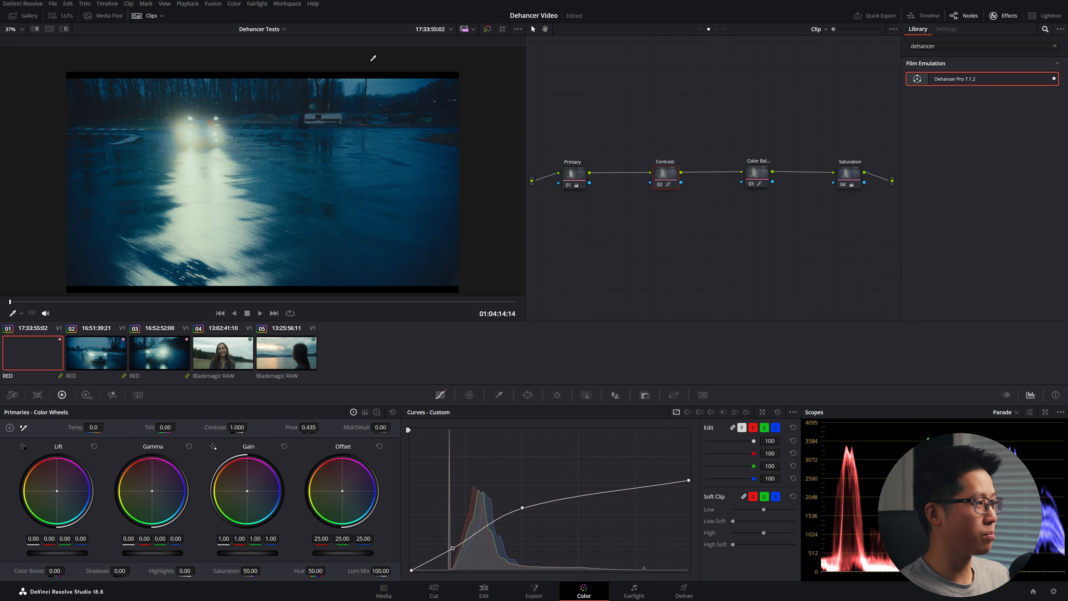
pyautogui.moveTo(135, 303); pyautogui.dragTo(311, 309)
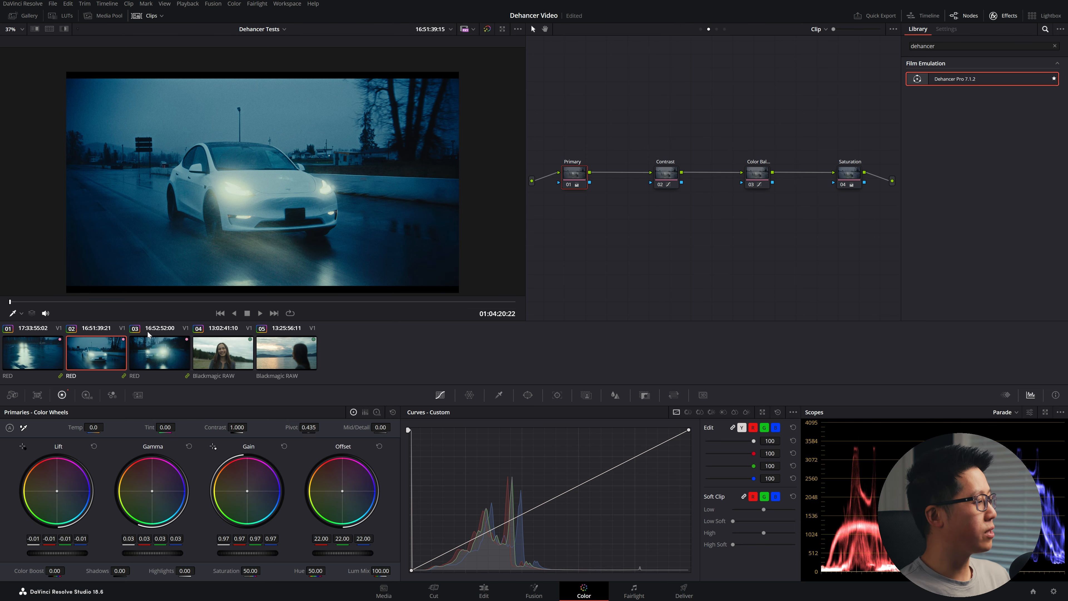
pyautogui.click(150, 362)
pyautogui.click(66, 354)
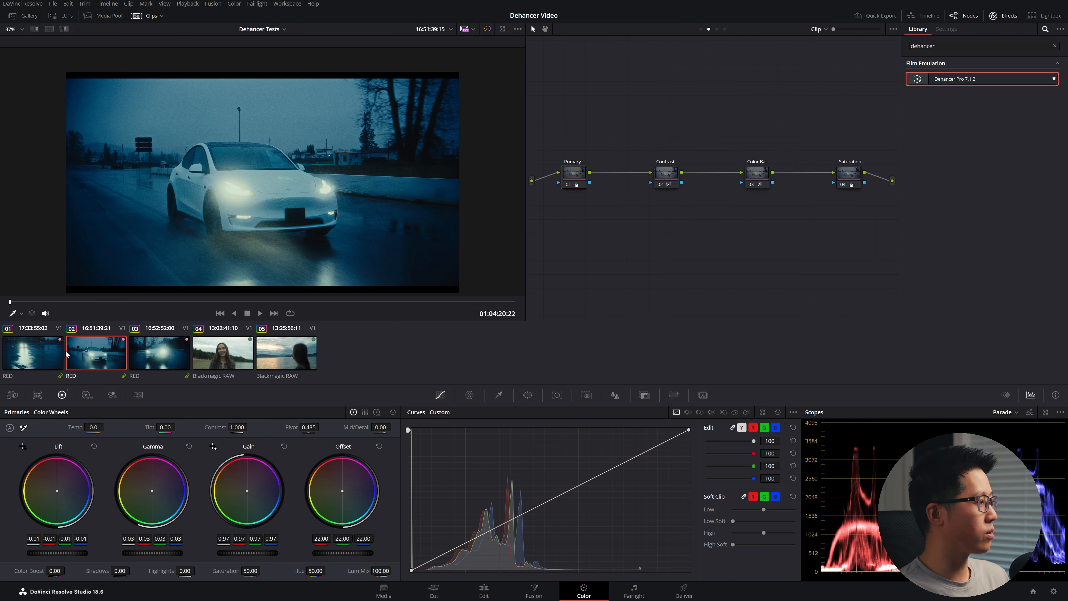
pyautogui.click(42, 354)
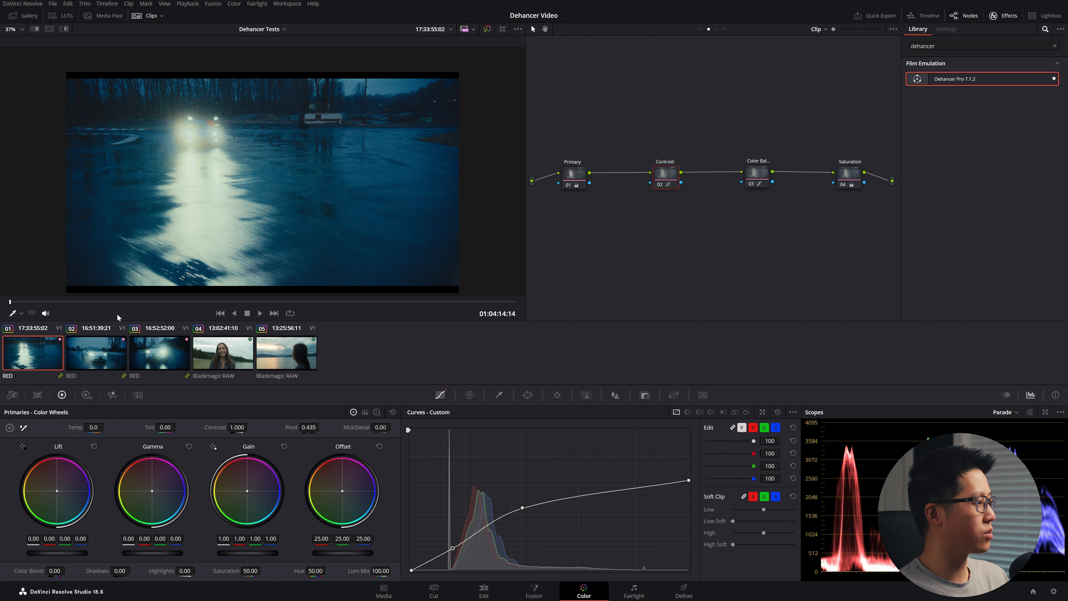
pyautogui.moveTo(141, 302); pyautogui.dragTo(298, 302)
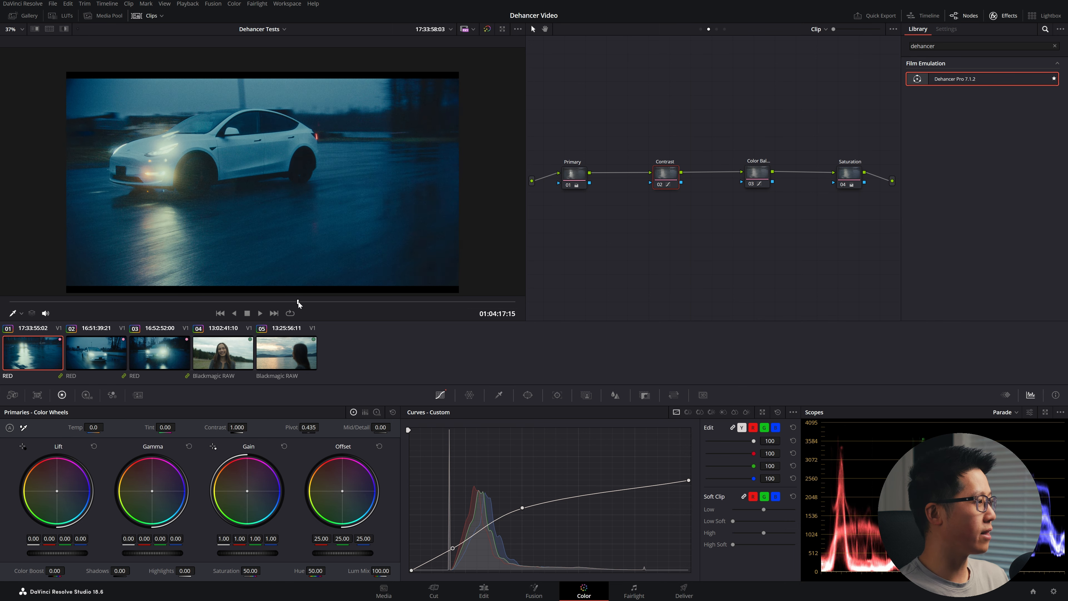
# Examine clip 02's Contrast, Color Balance and Saturation nodes, including the Hue Vs Sat curve.
pyautogui.click(98, 355)
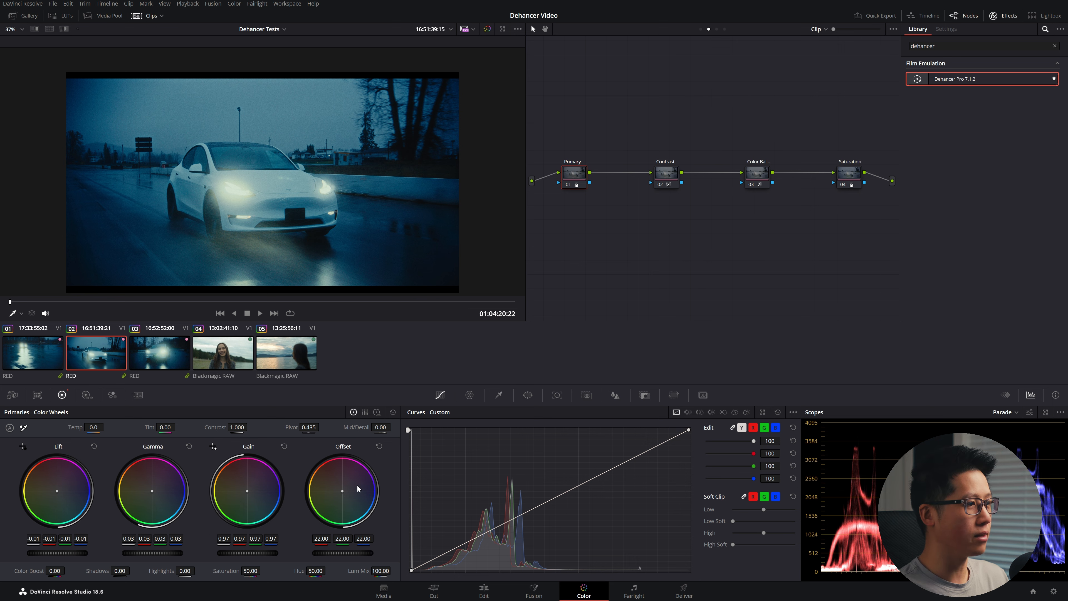
pyautogui.click(667, 173)
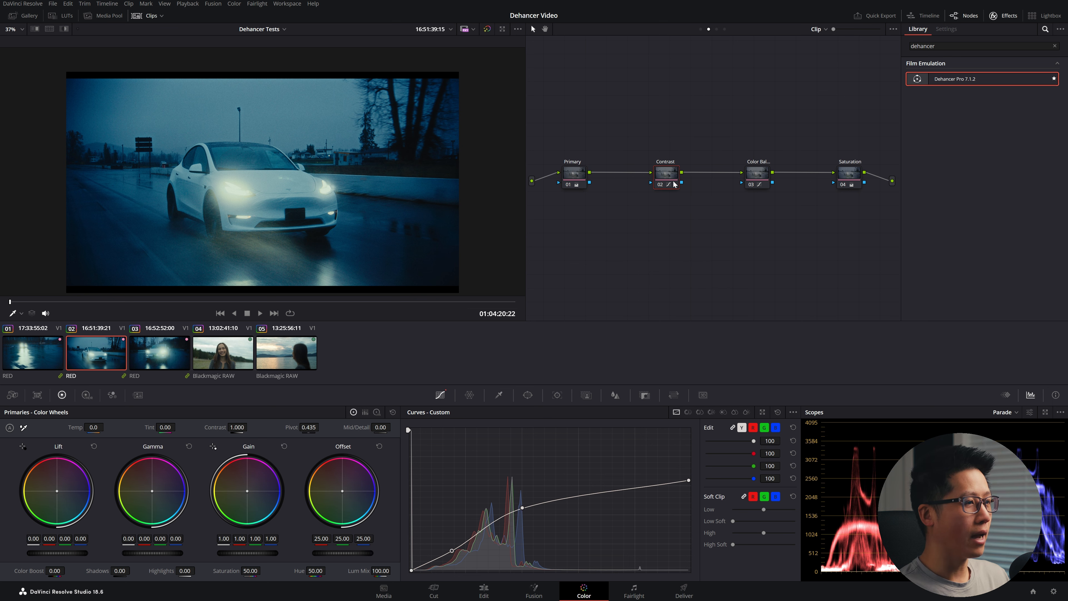
pyautogui.click(766, 176)
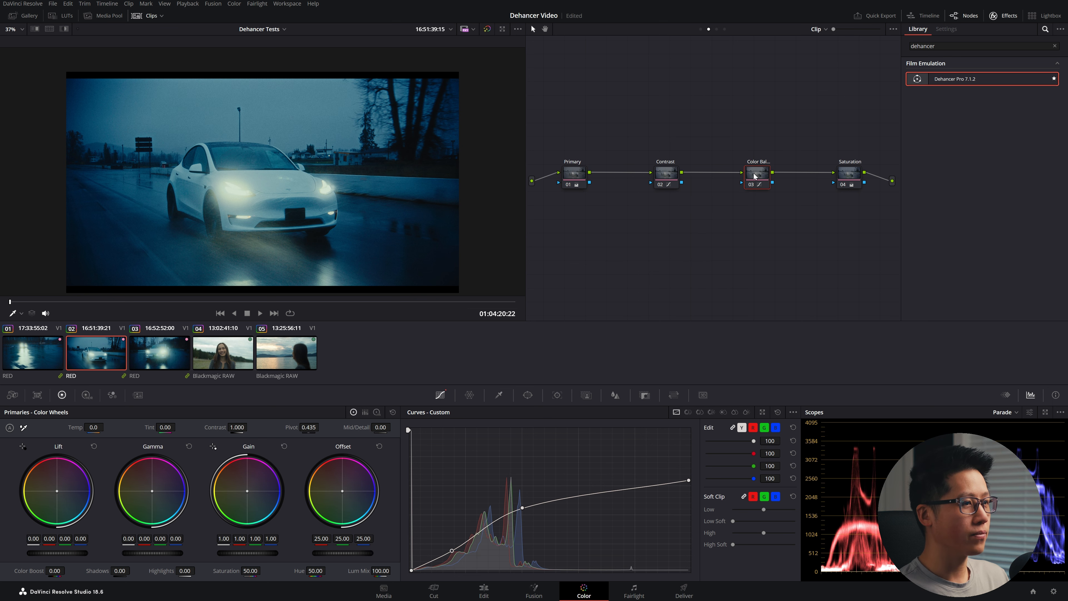
pyautogui.click(700, 412)
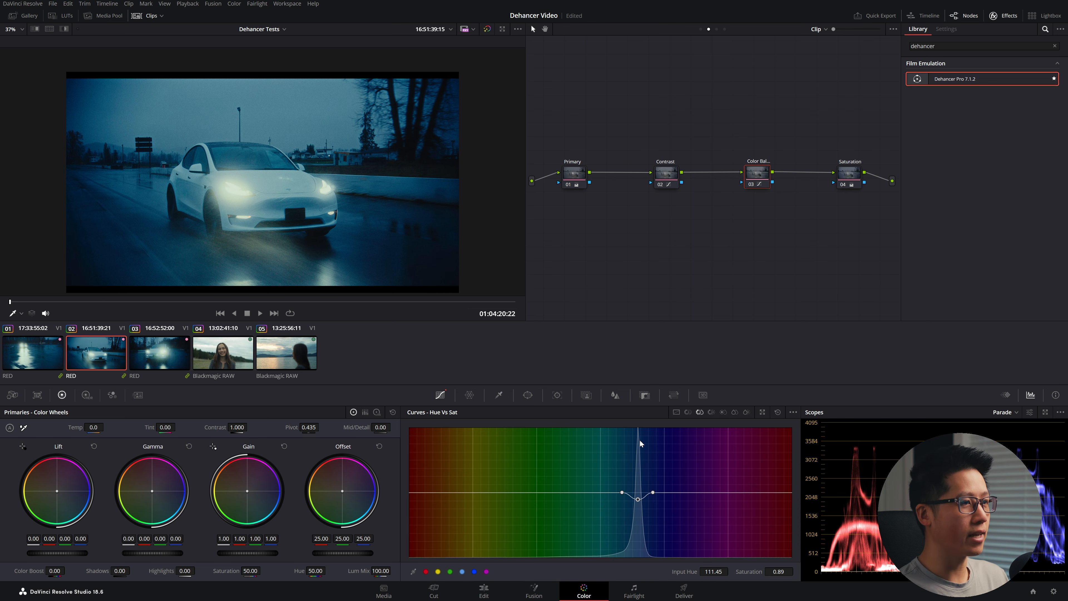
pyautogui.click(849, 181)
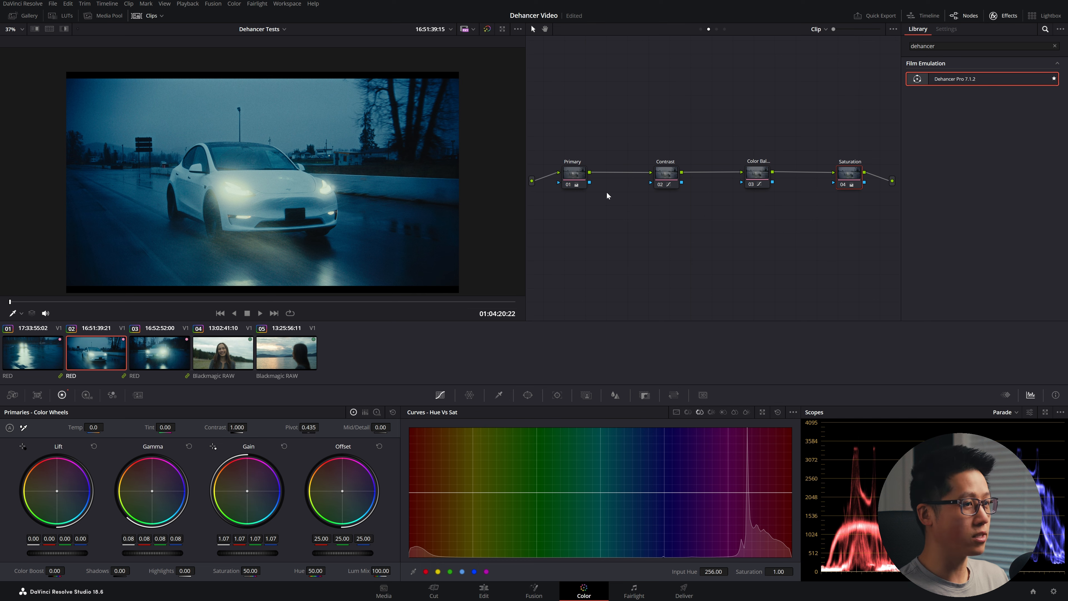
# Compare clip 02 full screen with the group post-clip film look switched off and on.
pyautogui.click(717, 29)
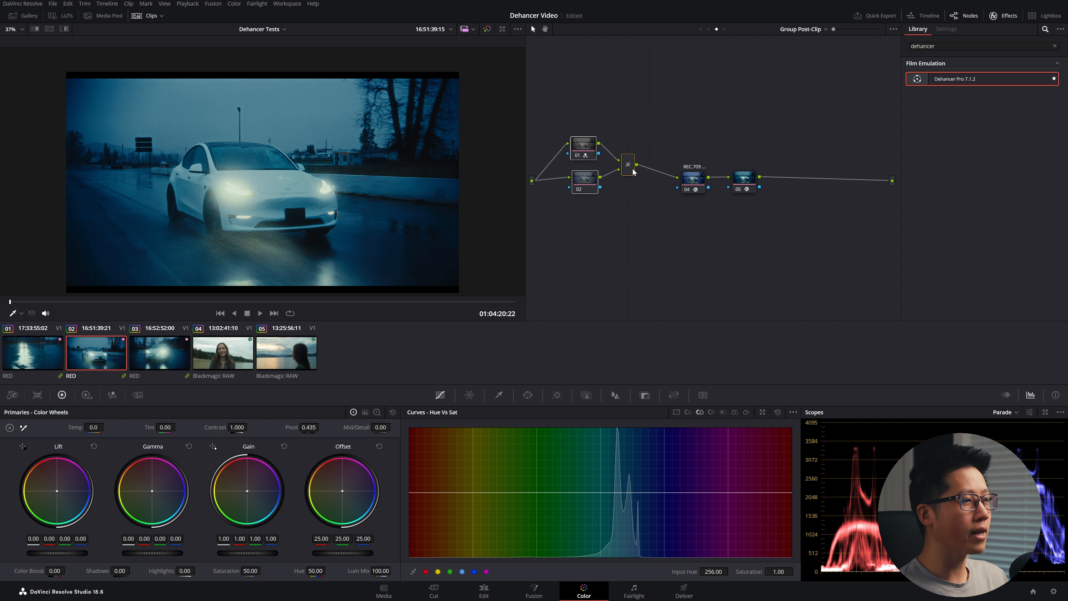
pyautogui.click(742, 180)
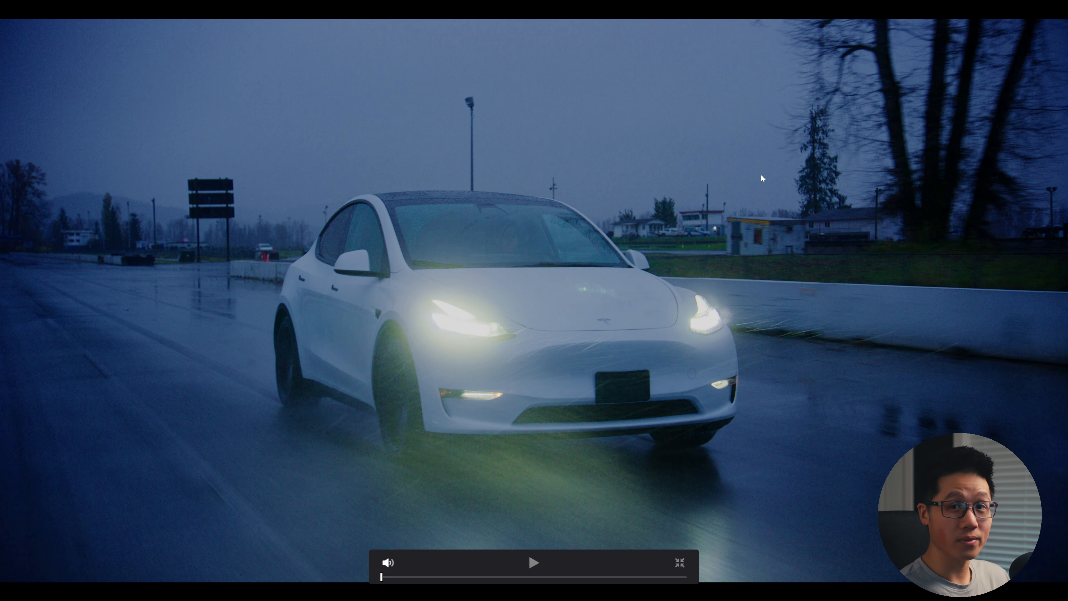
pyautogui.hotkey('ctrl', 'd')
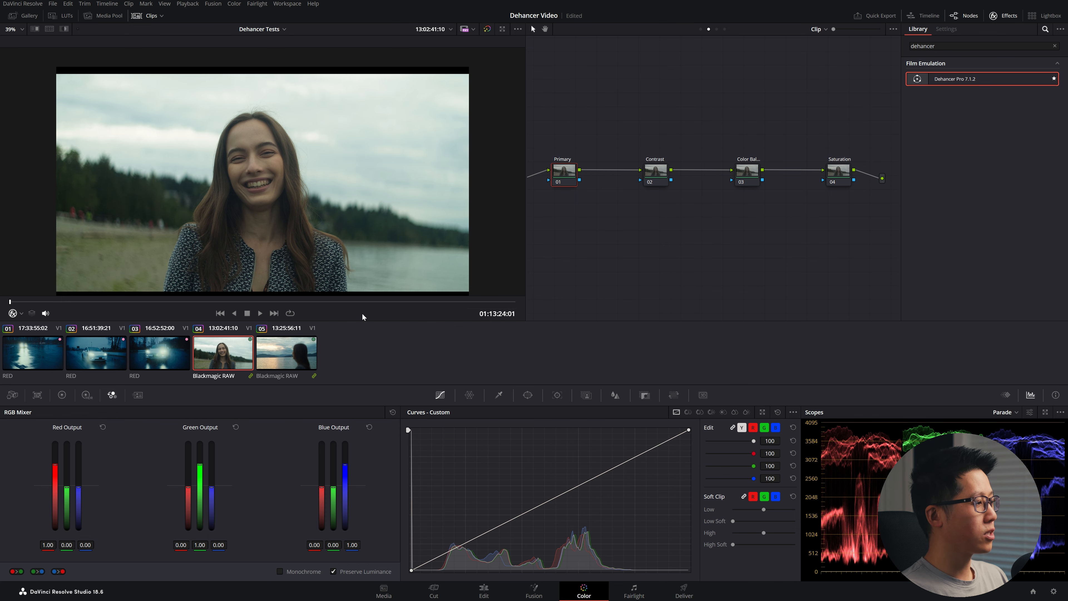
# Examine the group pre-clip, clip and group post-clip graphs of portrait clip 04.
pyautogui.click(270, 357)
pyautogui.click(229, 361)
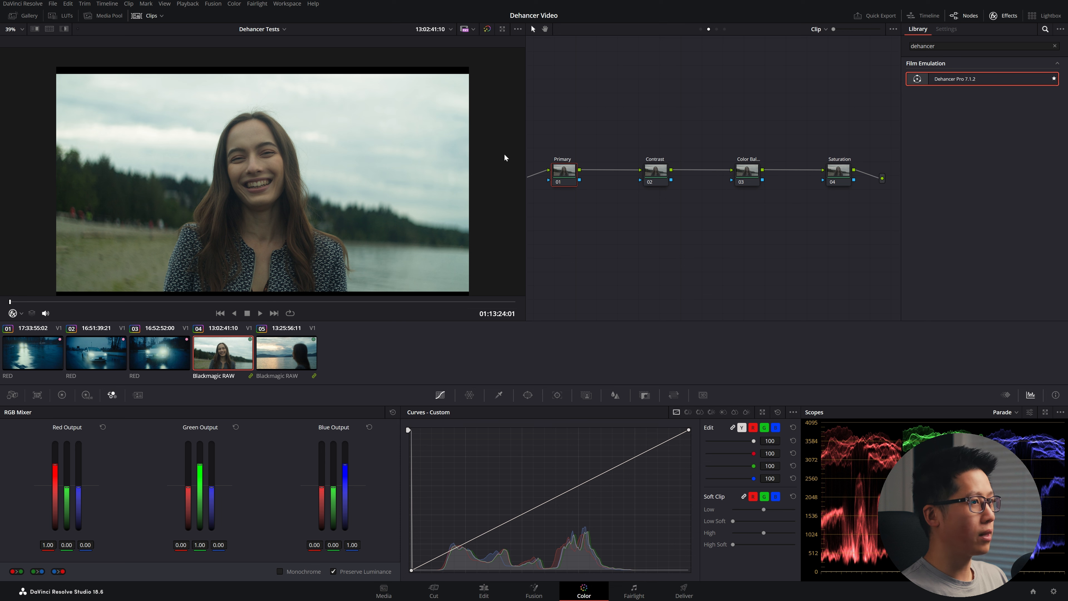
pyautogui.click(701, 29)
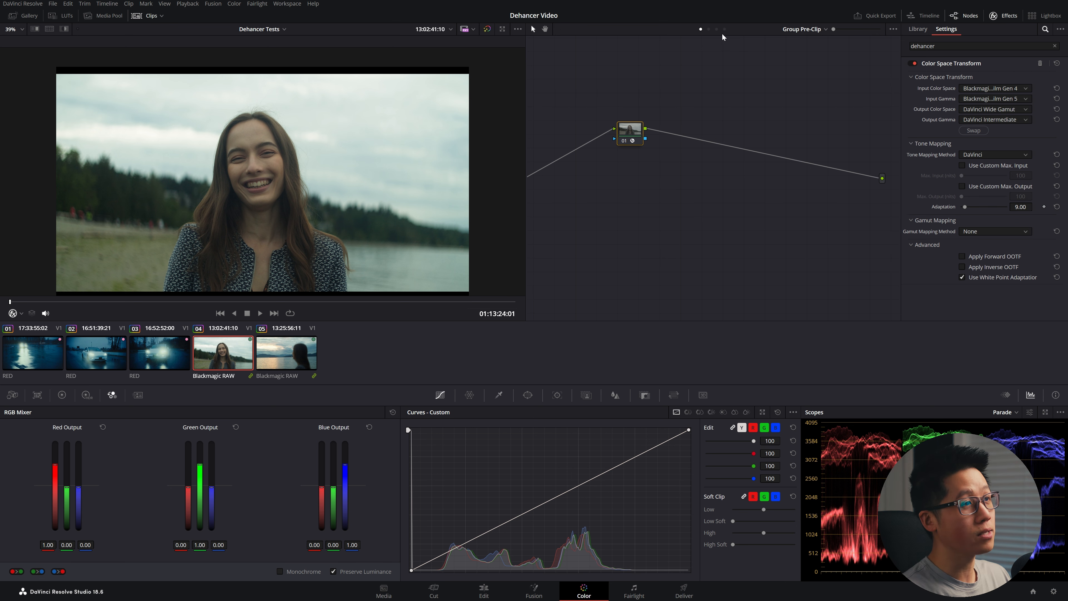
pyautogui.click(709, 29)
pyautogui.click(717, 29)
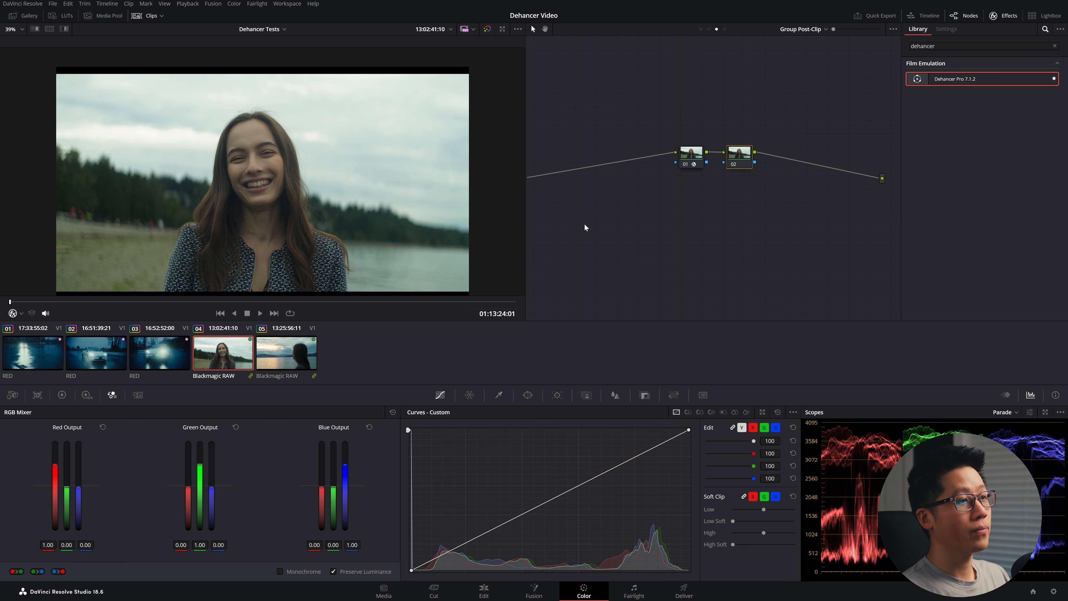
# Compare clip 04 with its post-clip Color Space Transform node bypassed and re-enabled, and select the empty node 02.
pyautogui.click(690, 153)
pyautogui.hotkey('ctrl', 'd')
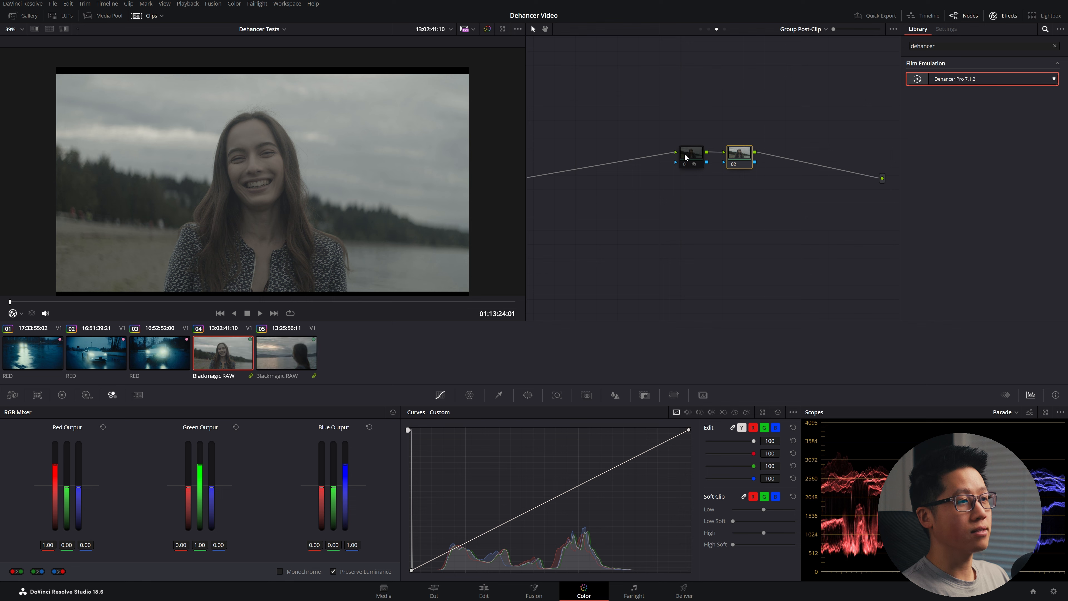
pyautogui.hotkey('ctrl', 'd')
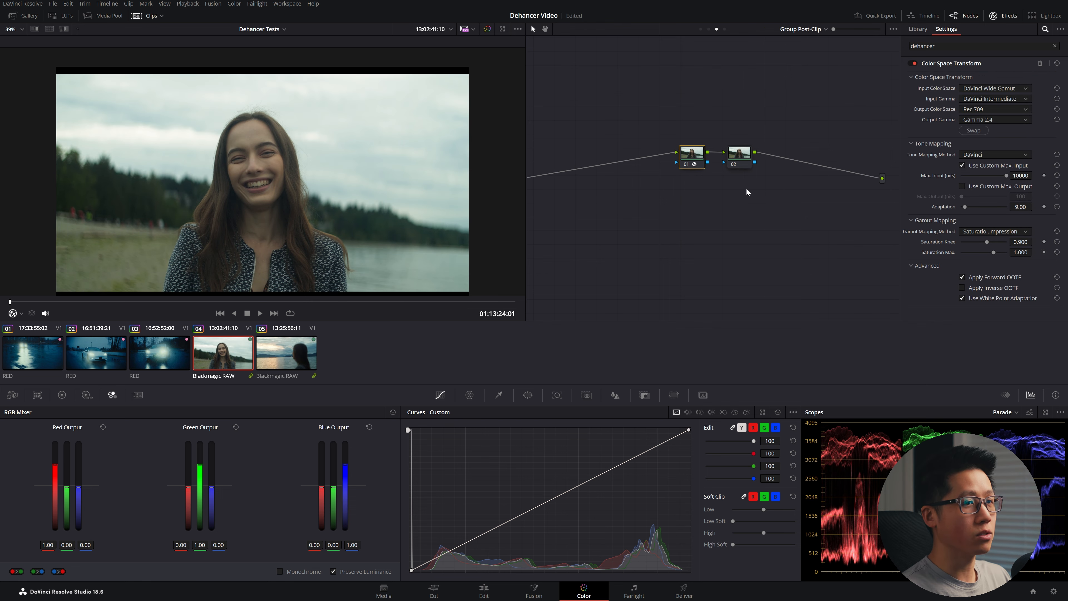
pyautogui.click(743, 163)
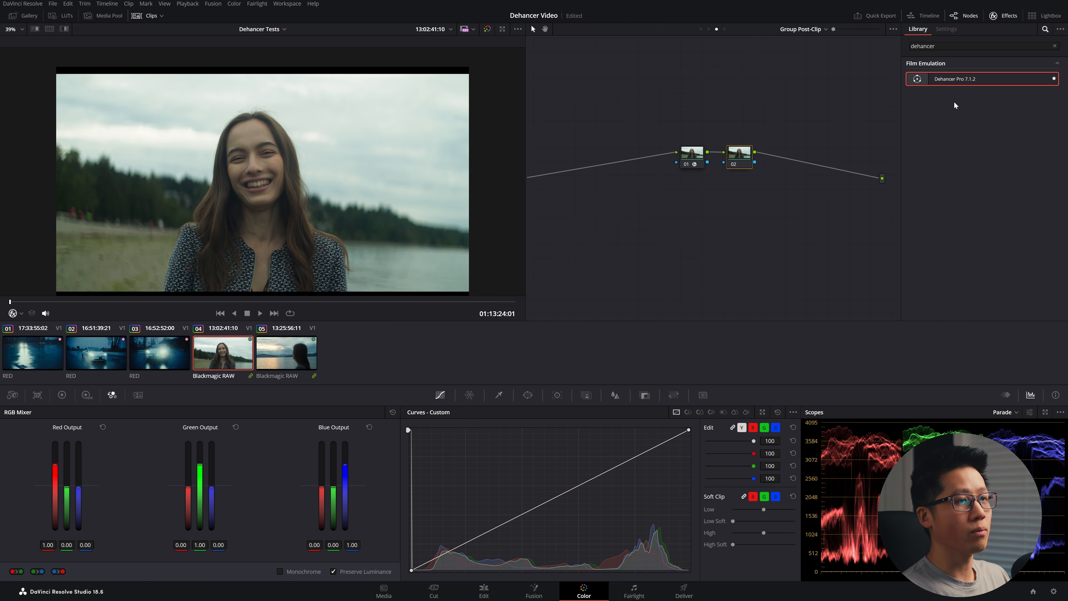
# Add Dehancer Pro to post-clip node 02, disable its film grain, and choose the Kodak 2383 Print Film print profile.
pyautogui.moveTo(963, 80); pyautogui.dragTo(739, 155)
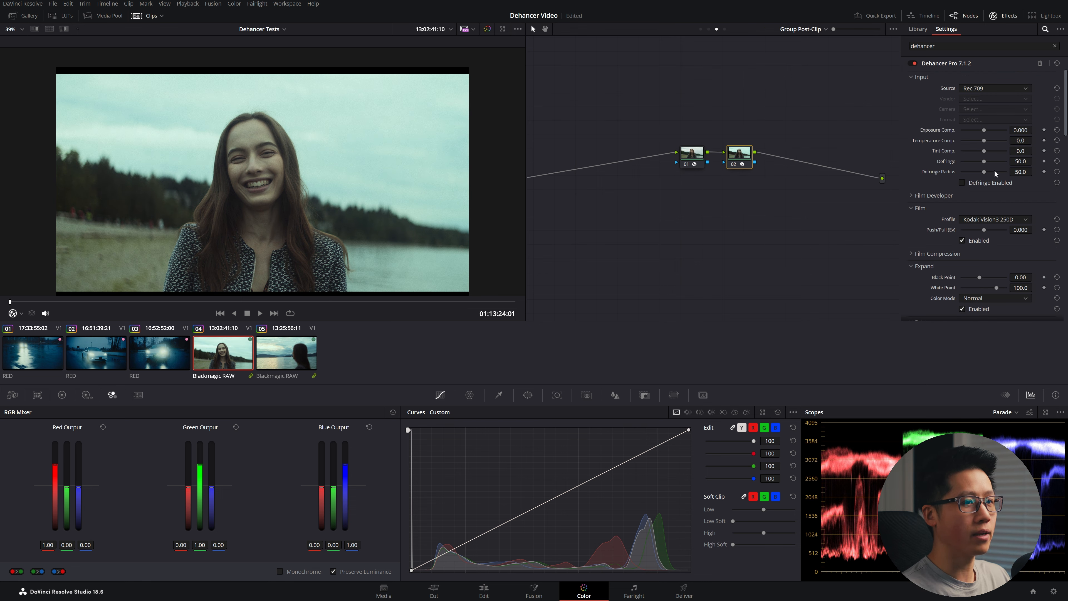
pyautogui.scroll(-10, 995, 173)
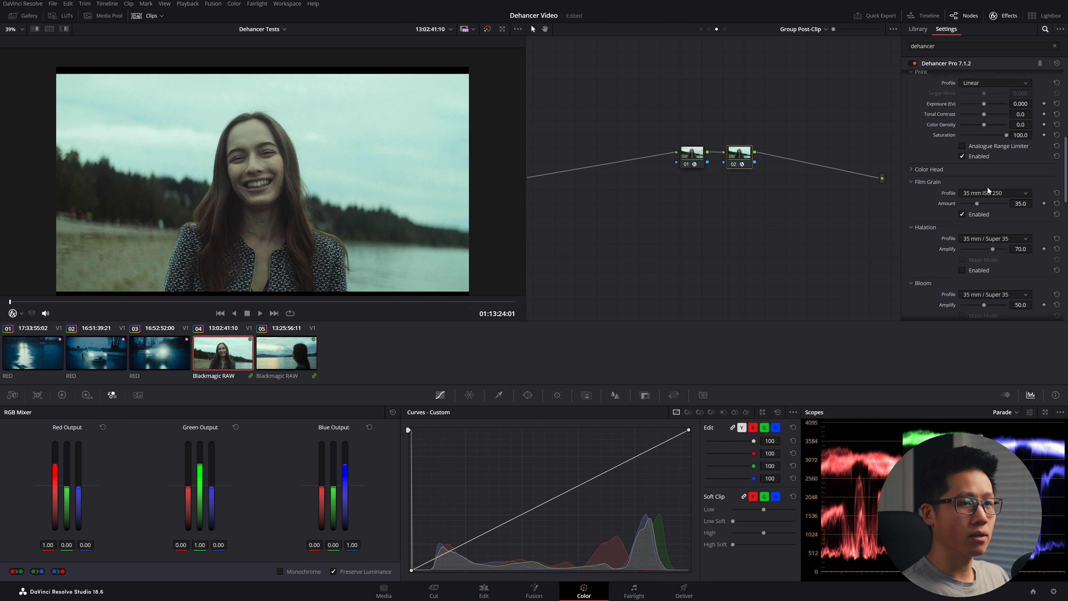
pyautogui.click(963, 215)
pyautogui.scroll(5, 963, 216)
pyautogui.click(993, 208)
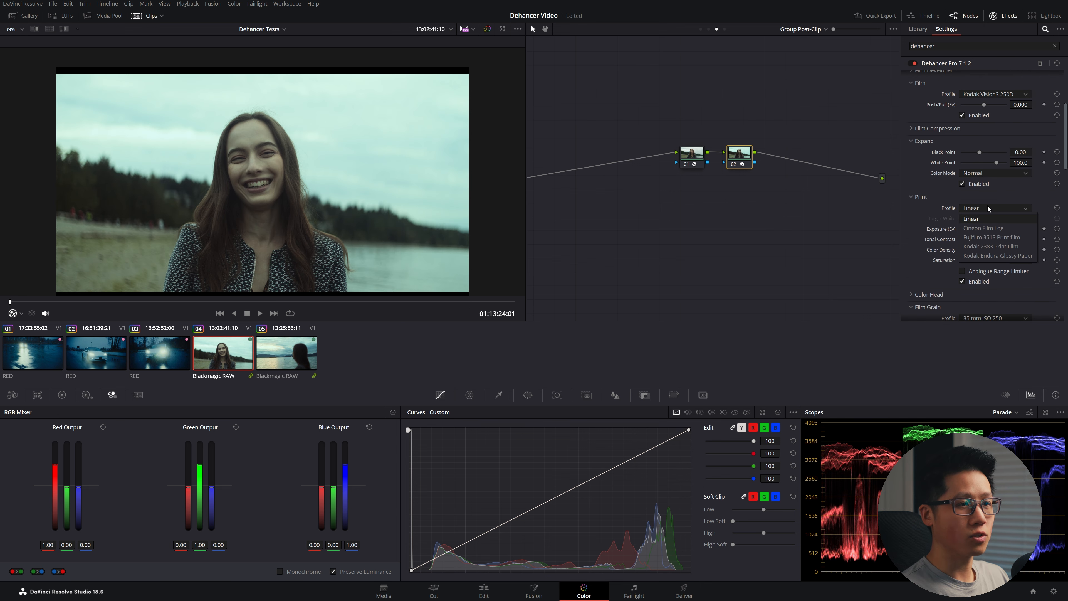
pyautogui.click(987, 247)
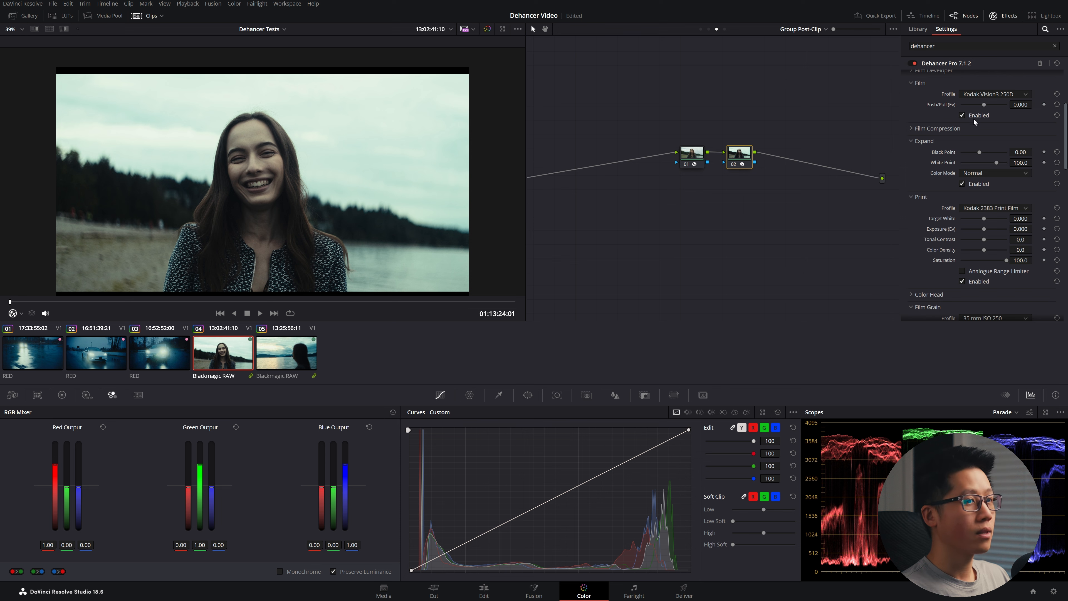
# Change the Dehancer film profile to AGFA Chrome RSX II 200 (Exp. 2006) and check the portrait full screen.
pyautogui.scroll(2, 978, 158)
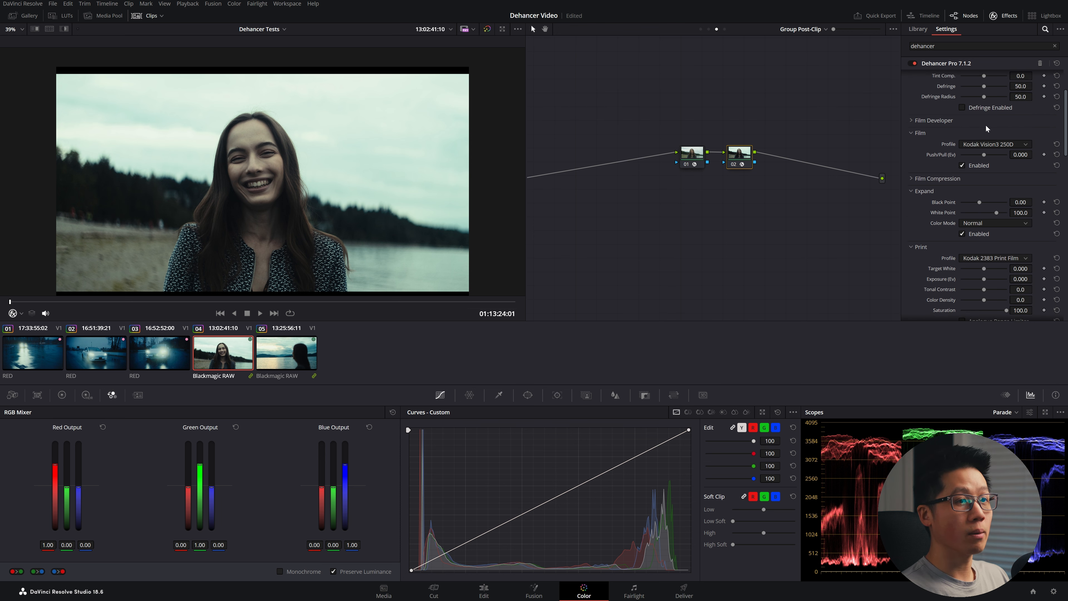
pyautogui.click(985, 147)
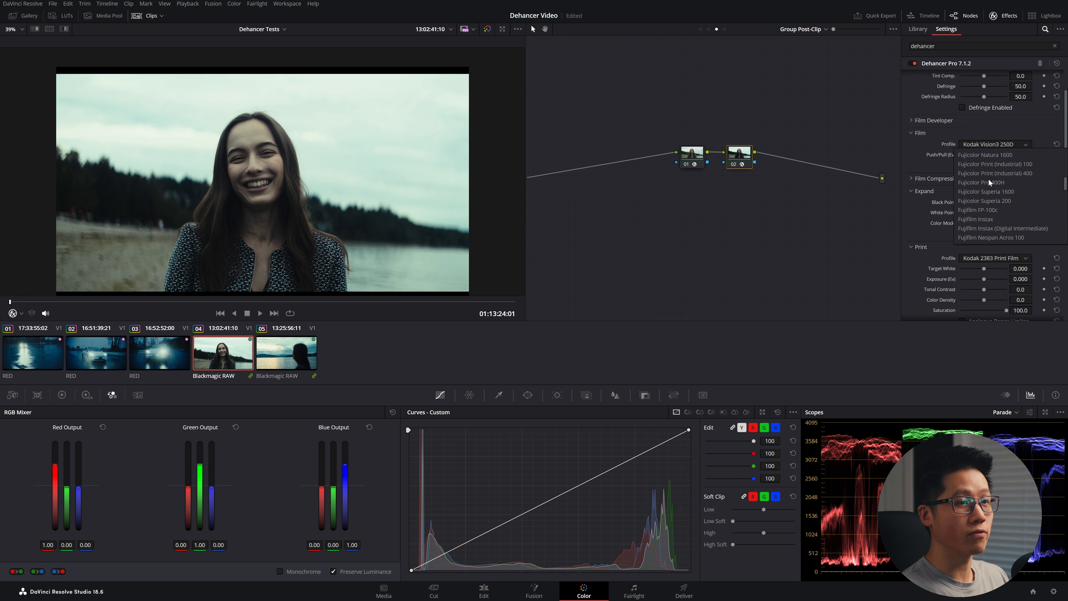
pyautogui.scroll(3, 989, 180)
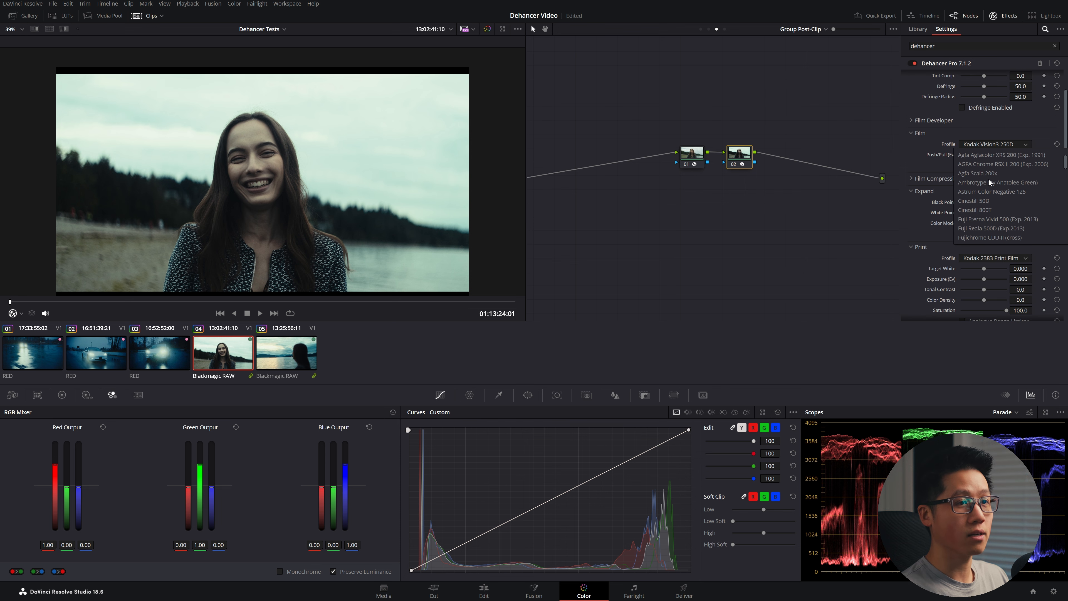
pyautogui.click(972, 165)
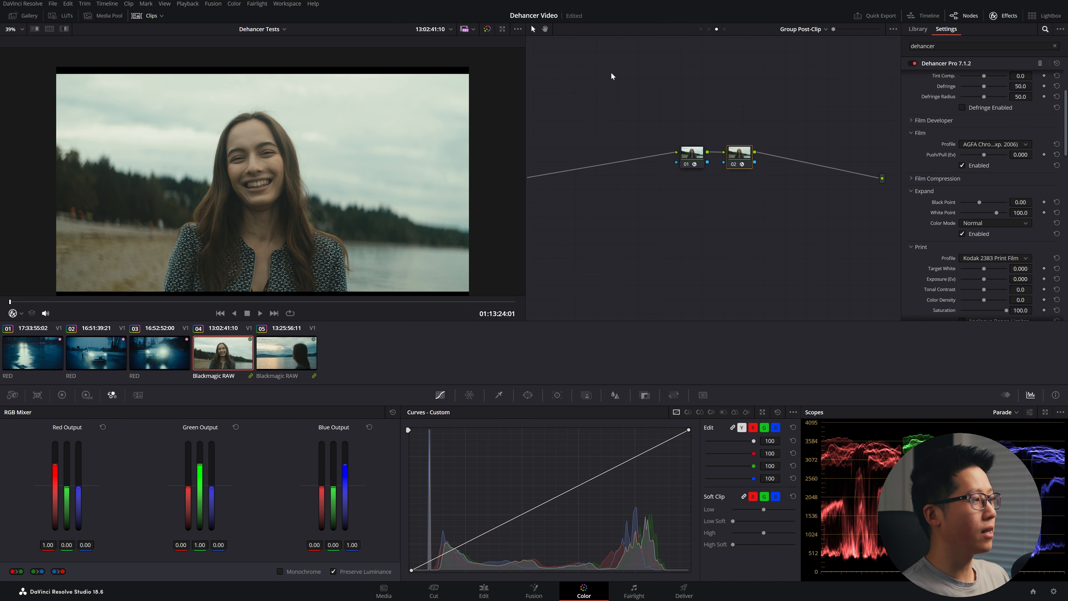
pyautogui.hotkey('ctrl', 'f')
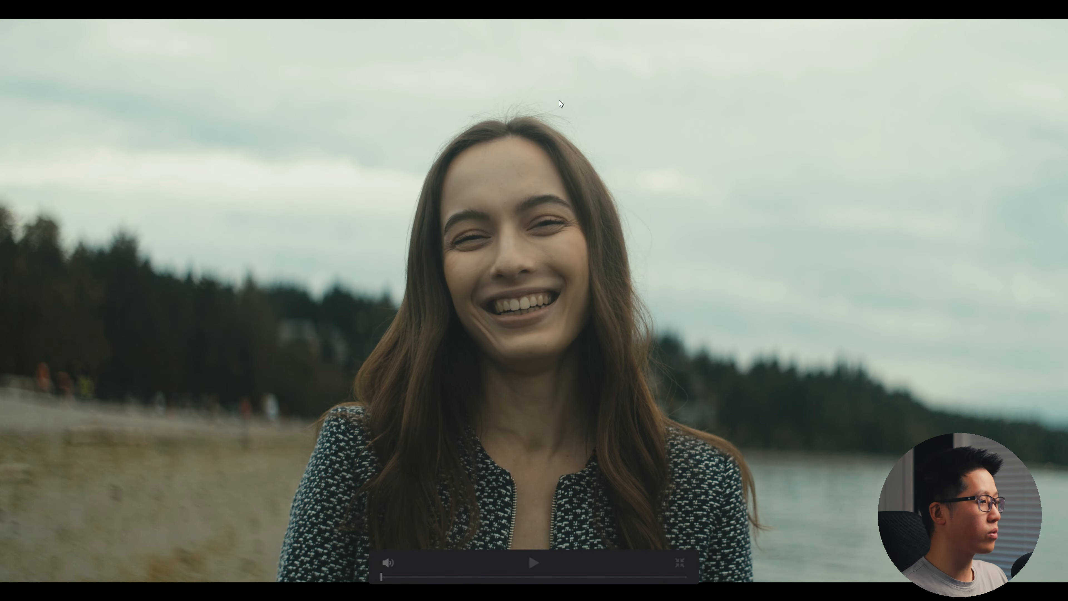
pyautogui.hotkey('ctrl', 'f')
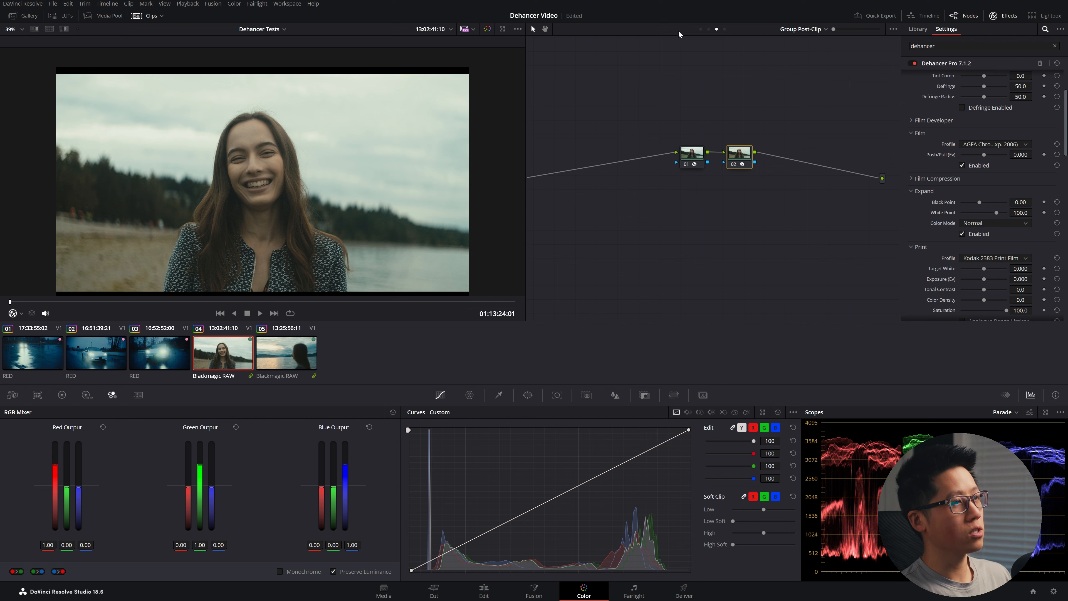
# In clip 04's clip graph, set the Saturation node to the HSV color space and disable its hue and value channels.
pyautogui.click(709, 29)
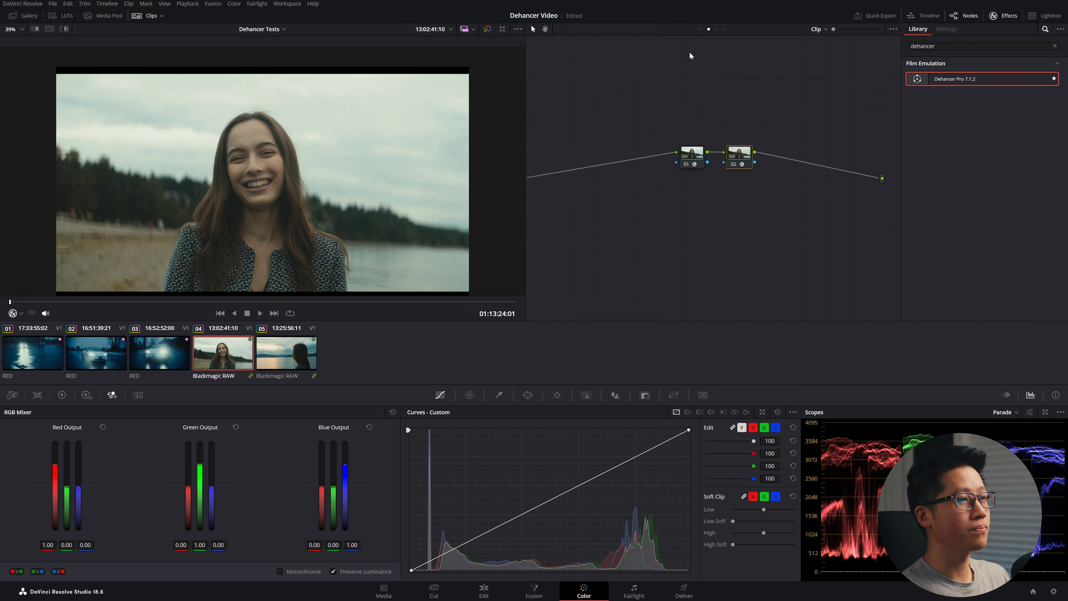
pyautogui.click(835, 180)
pyautogui.rightClick(835, 174)
pyautogui.moveTo(883, 277)
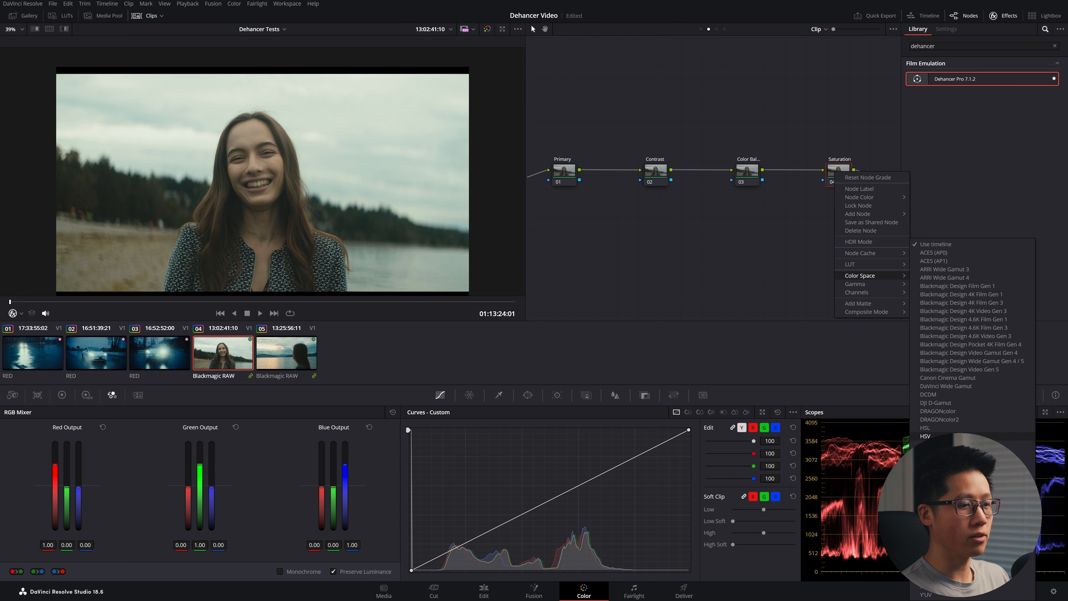
pyautogui.click(925, 436)
pyautogui.rightClick(839, 175)
pyautogui.moveTo(878, 296)
pyautogui.click(933, 296)
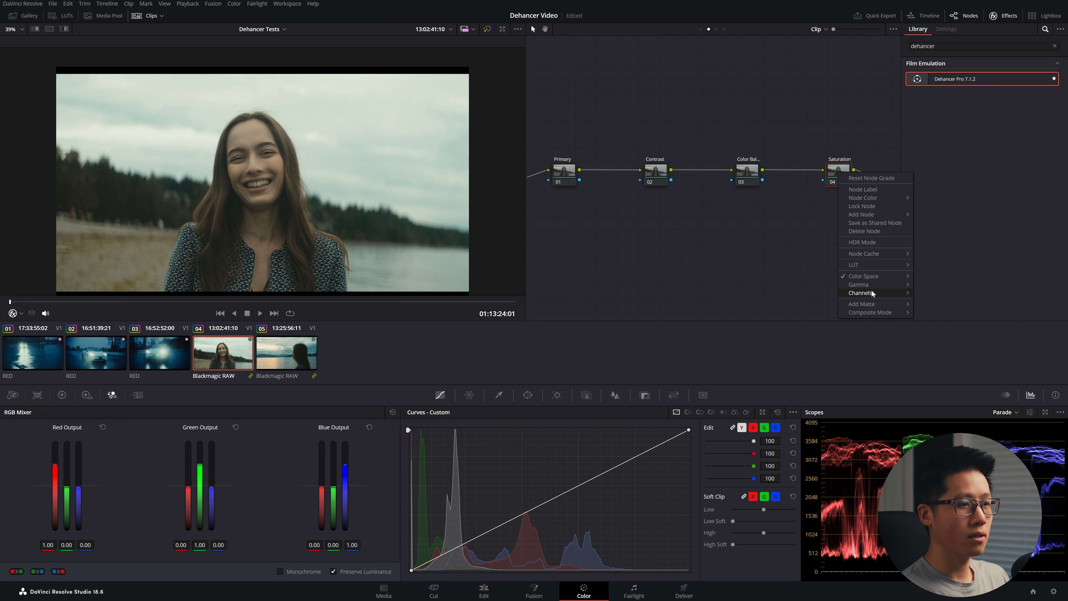
pyautogui.click(926, 310)
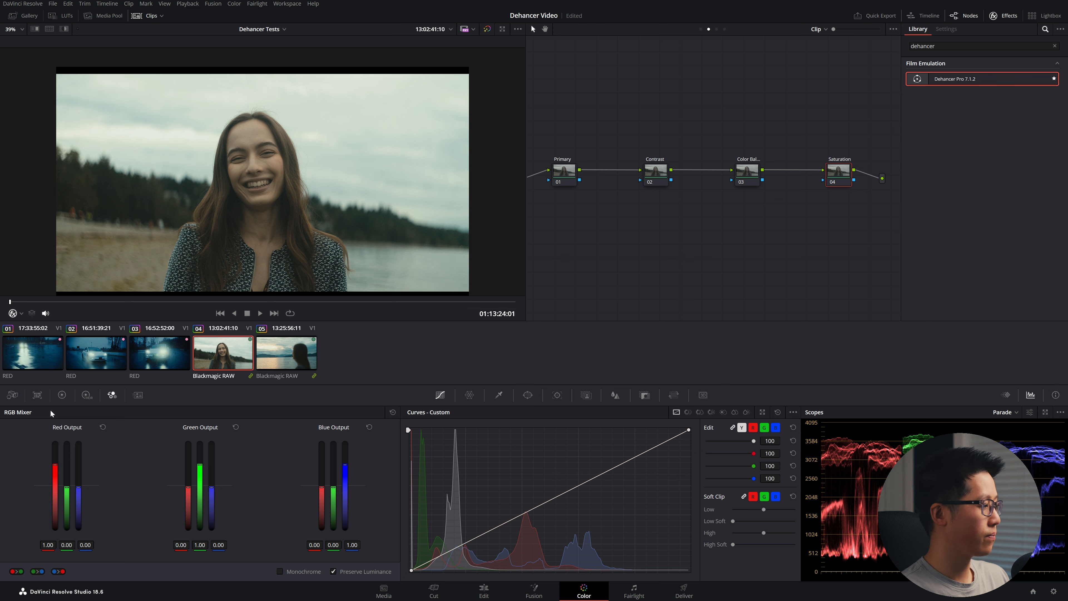
# Raise the Saturation node's Gamma to 0.05 and Gain to 1.01, and check the portrait full screen.
pyautogui.click(62, 395)
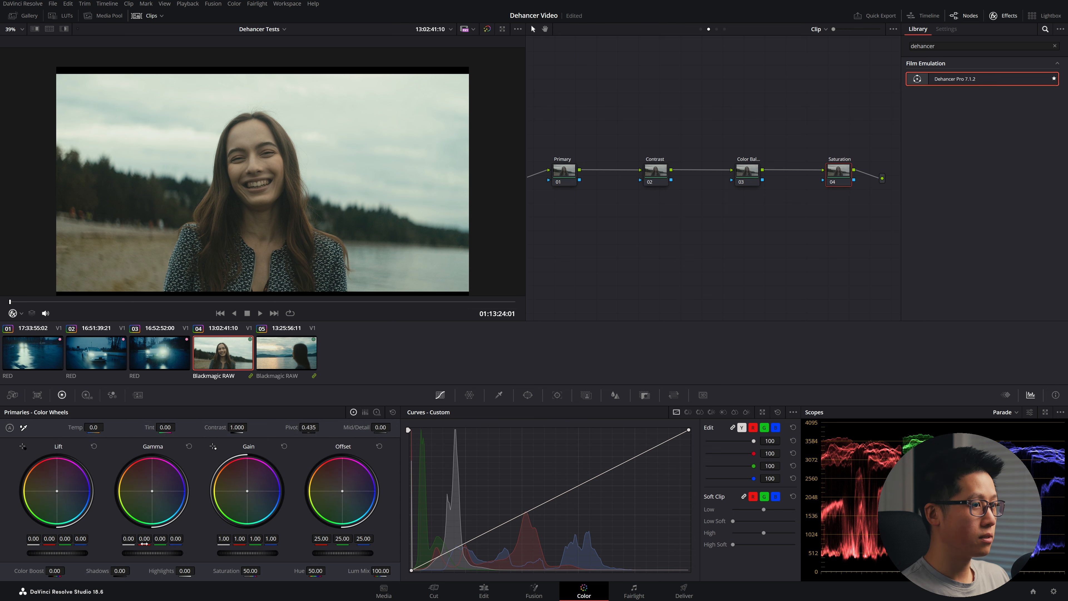
pyautogui.moveTo(152, 553); pyautogui.dragTo(174, 553)
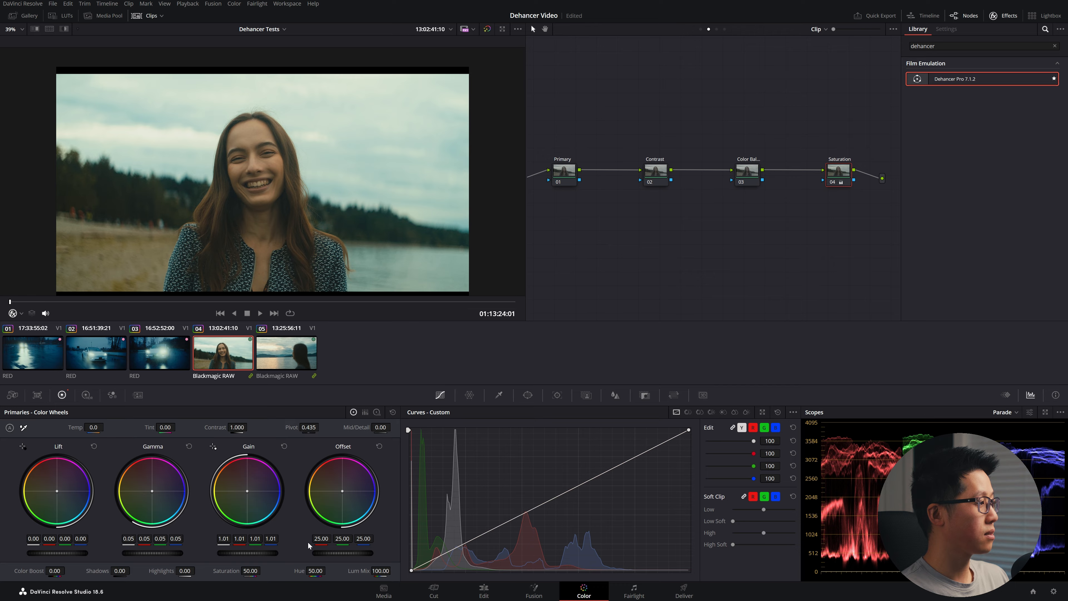
pyautogui.hotkey('ctrl', 'f')
pyautogui.hotkey('ctrl', 'f')
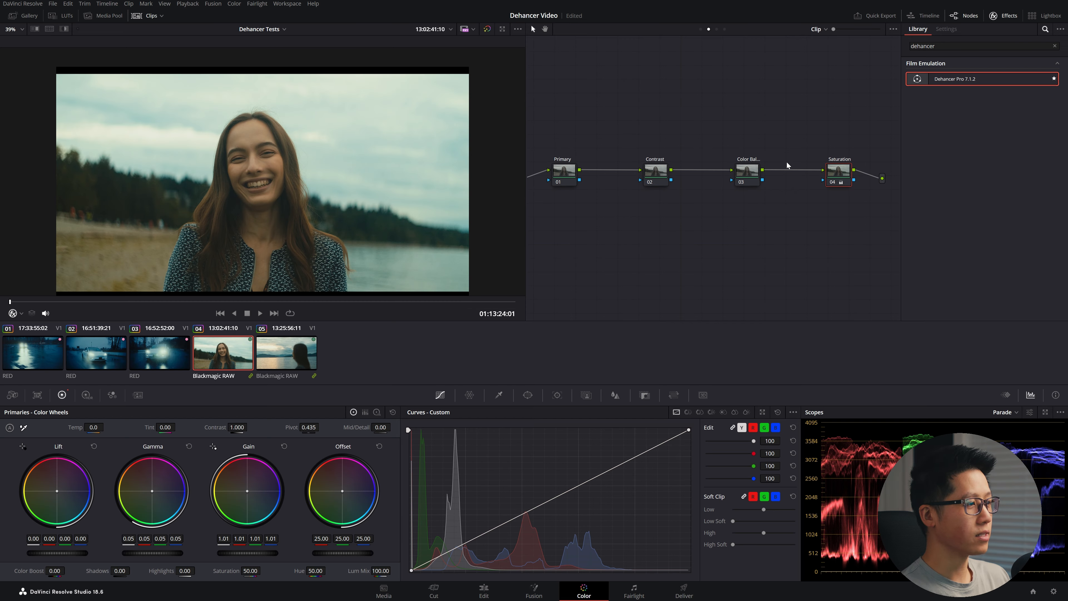
pyautogui.hotkey('ctrl', 'f')
pyautogui.hotkey('ctrl', 'f')
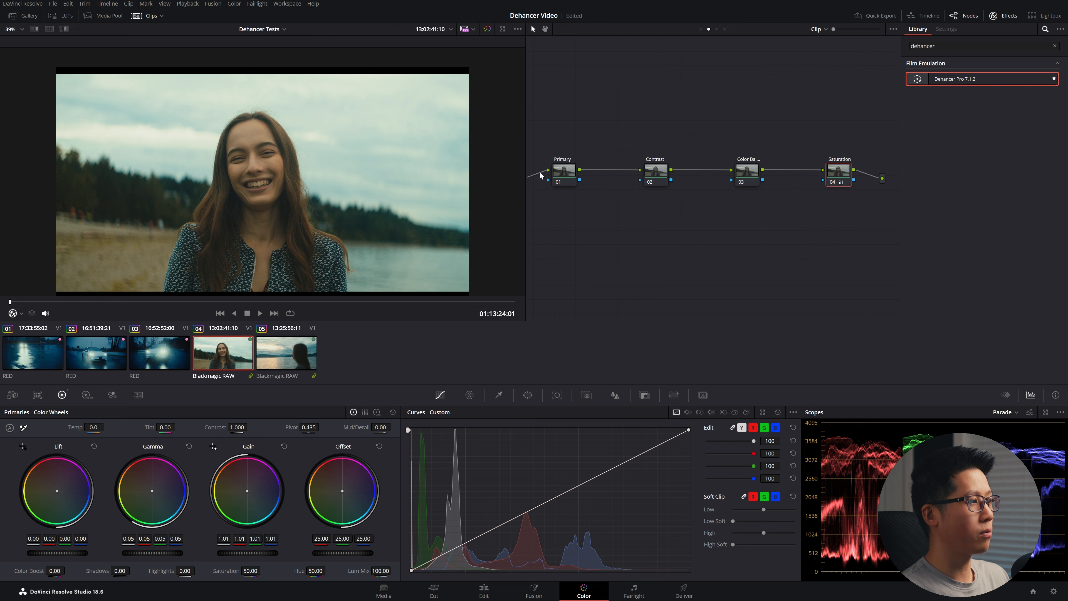
# Raise the Primary node's Offset to 29.00 on all channels and check the brighter portrait full screen.
pyautogui.click(566, 180)
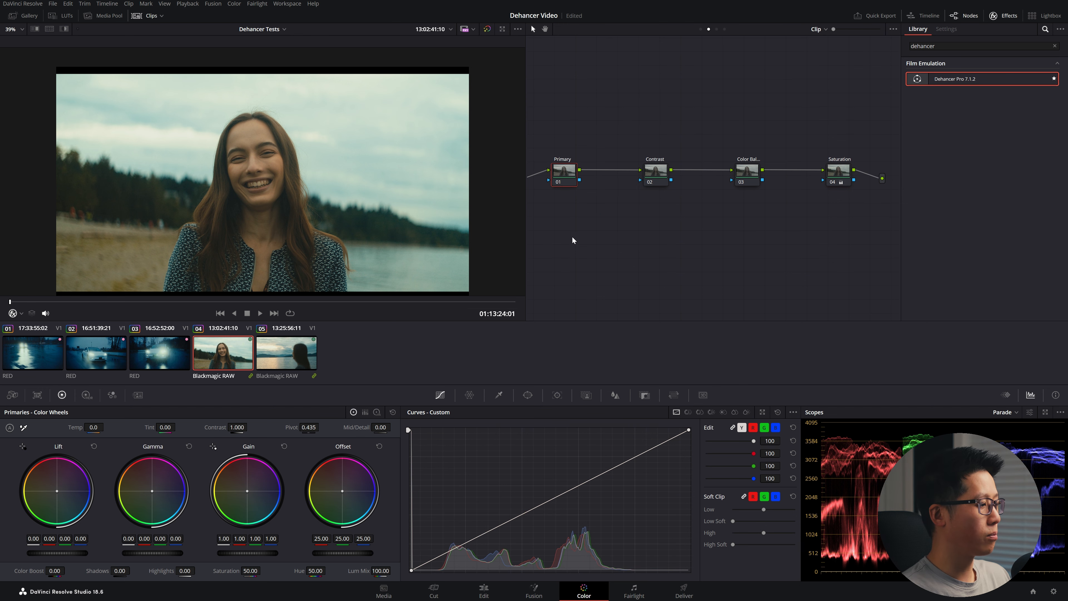
pyautogui.press('KP_Add')
pyautogui.press('KP_Add')
pyautogui.press('KP_Add')
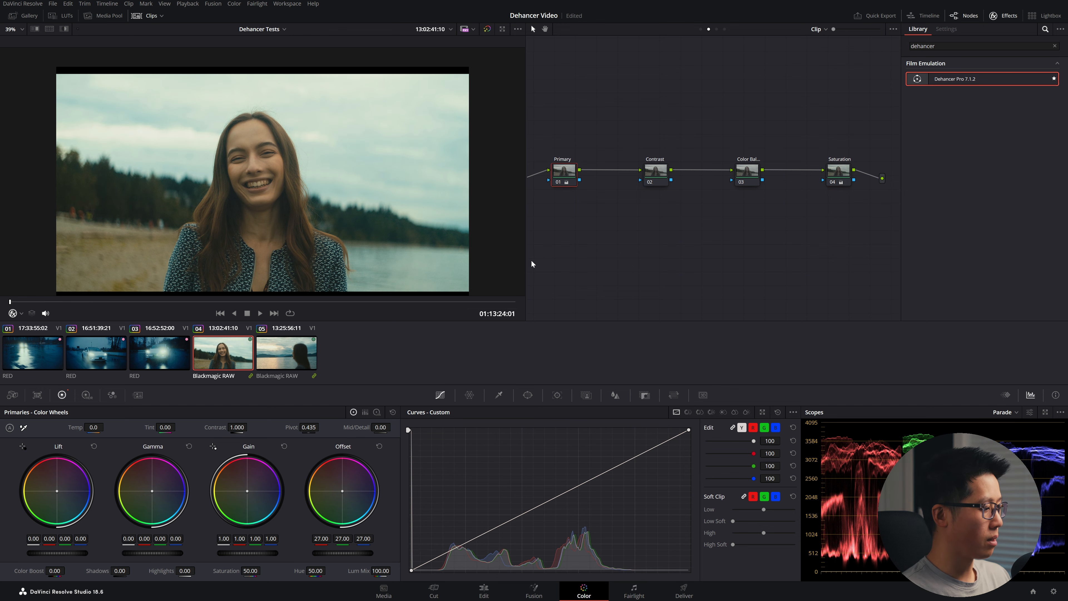
pyautogui.press('KP_Add')
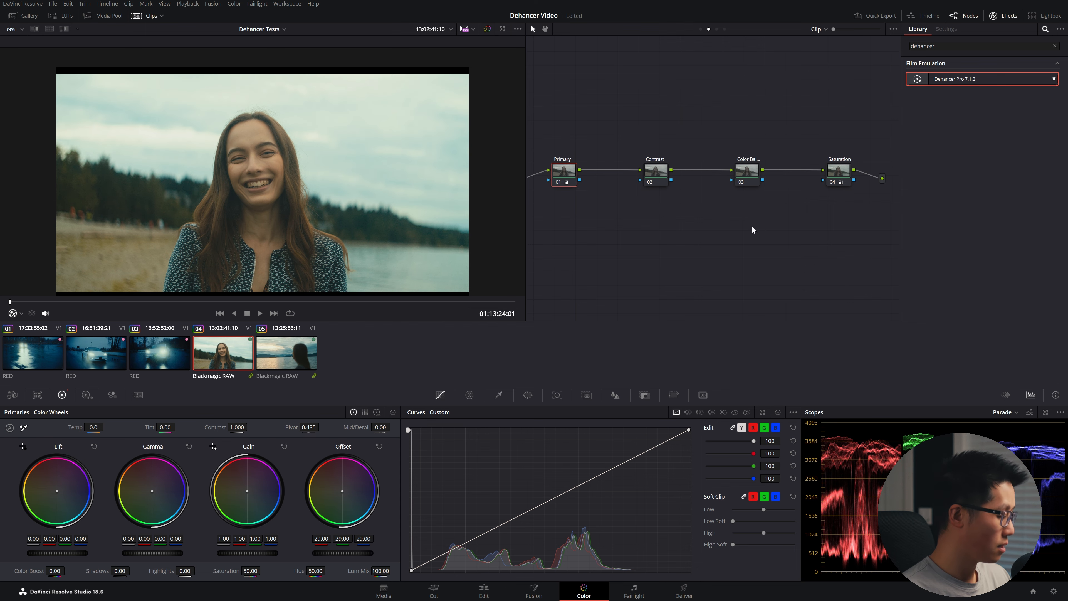
pyautogui.press('super+f')
pyautogui.press('super+f')
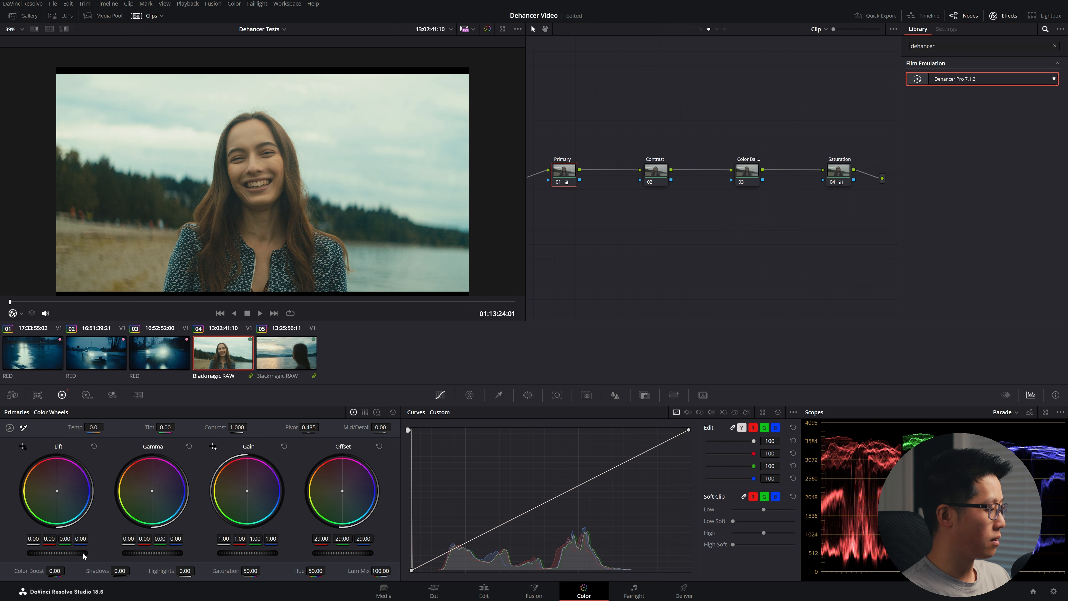
# Set the Primary node's Lift to -0.01, Gamma to 0.01 and Gain to 0.97.
pyautogui.moveTo(57, 553); pyautogui.dragTo(55, 553)
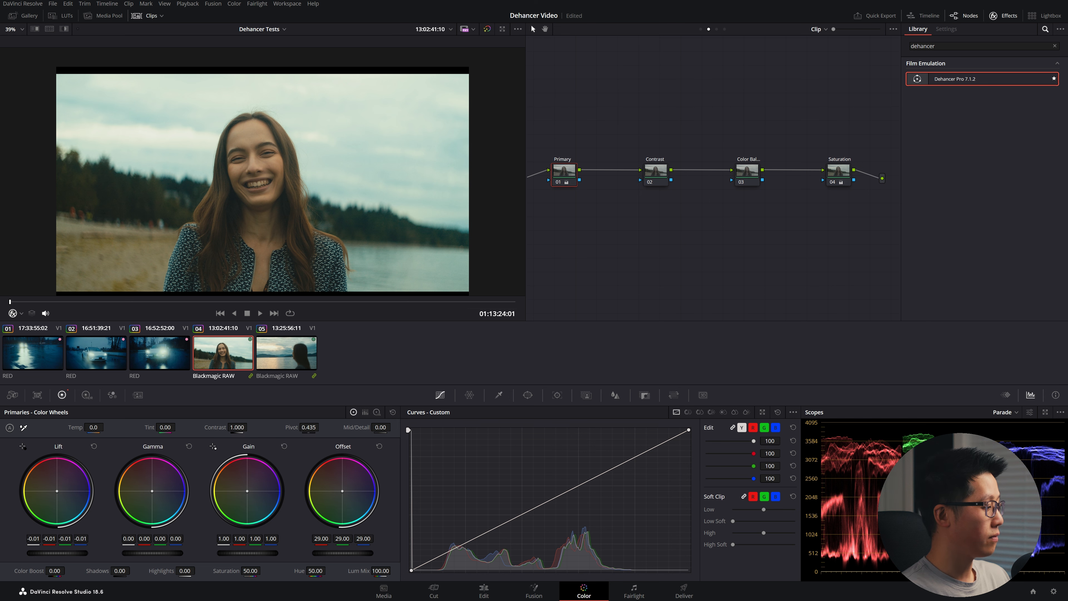
pyautogui.moveTo(152, 553); pyautogui.dragTo(157, 553)
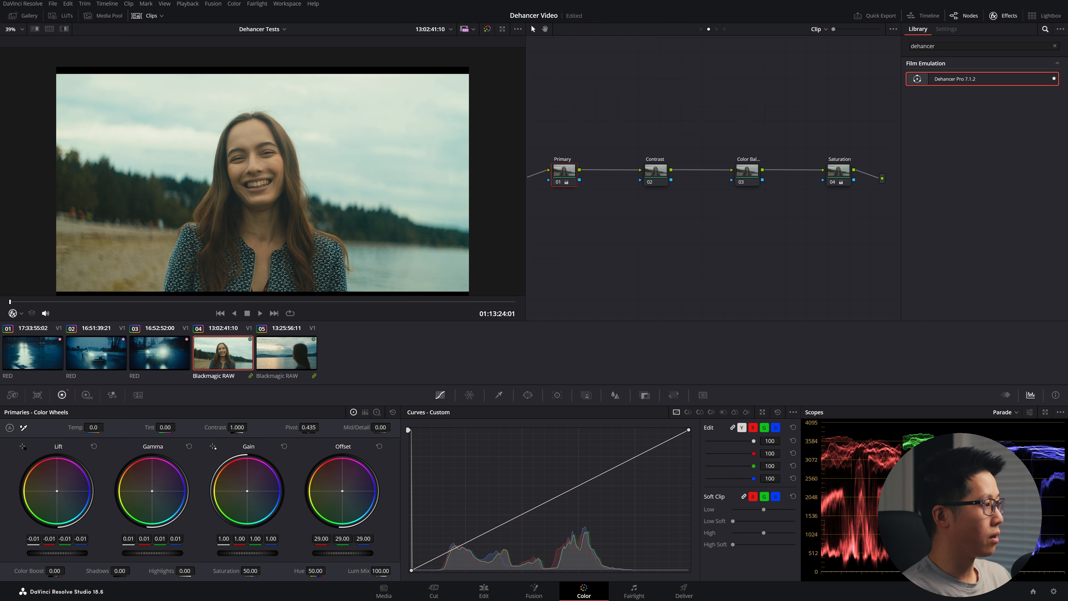
pyautogui.moveTo(247, 553); pyautogui.dragTo(245, 553)
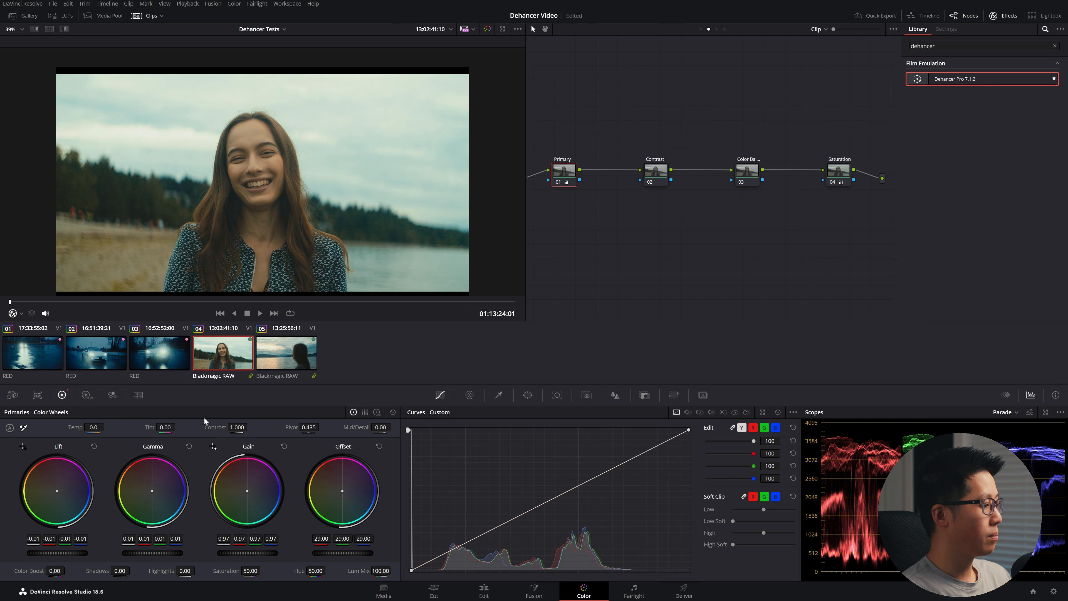
# Set the Primary node's Contrast to 1.132 and Pivot to 0.335, and check the portrait full screen.
pyautogui.moveTo(239, 427); pyautogui.dragTo(286, 427)
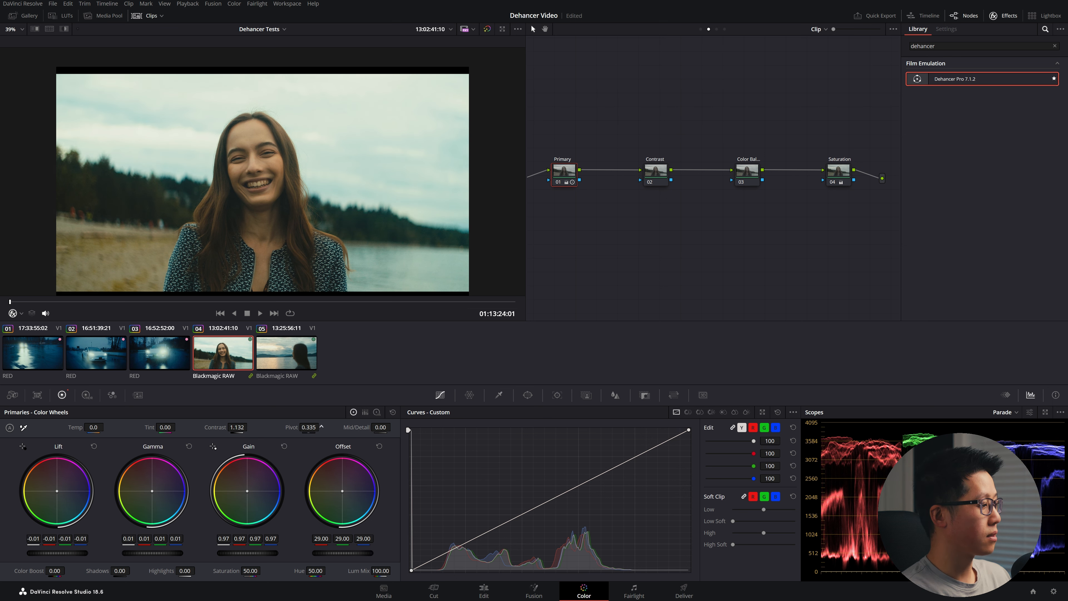
pyautogui.moveTo(250, 427); pyautogui.dragTo(250, 428)
pyautogui.hotkey('ctrl', 'f')
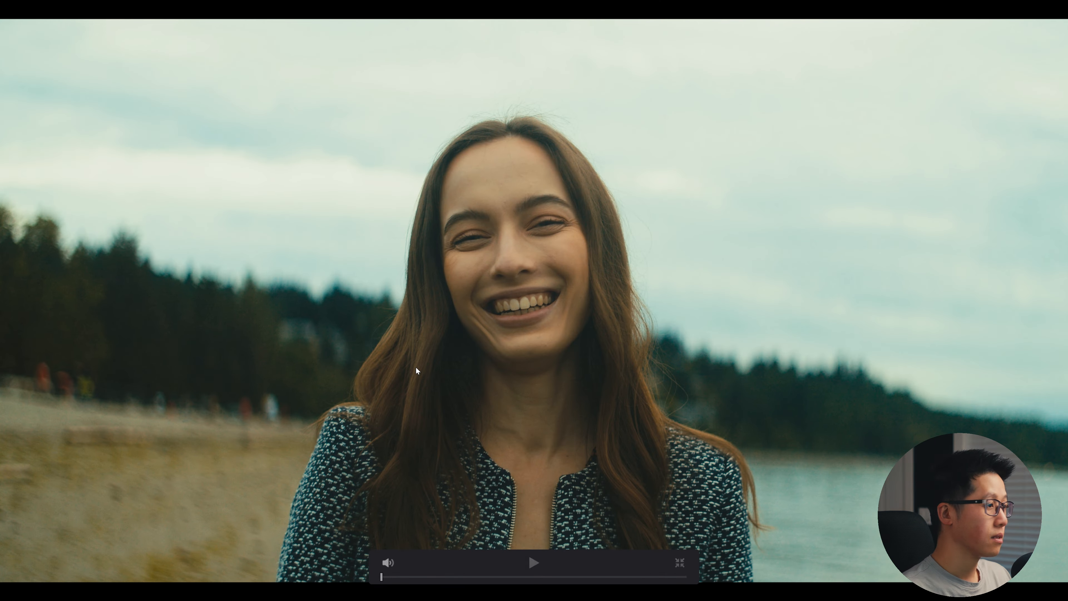
pyautogui.hotkey('ctrl', 'f')
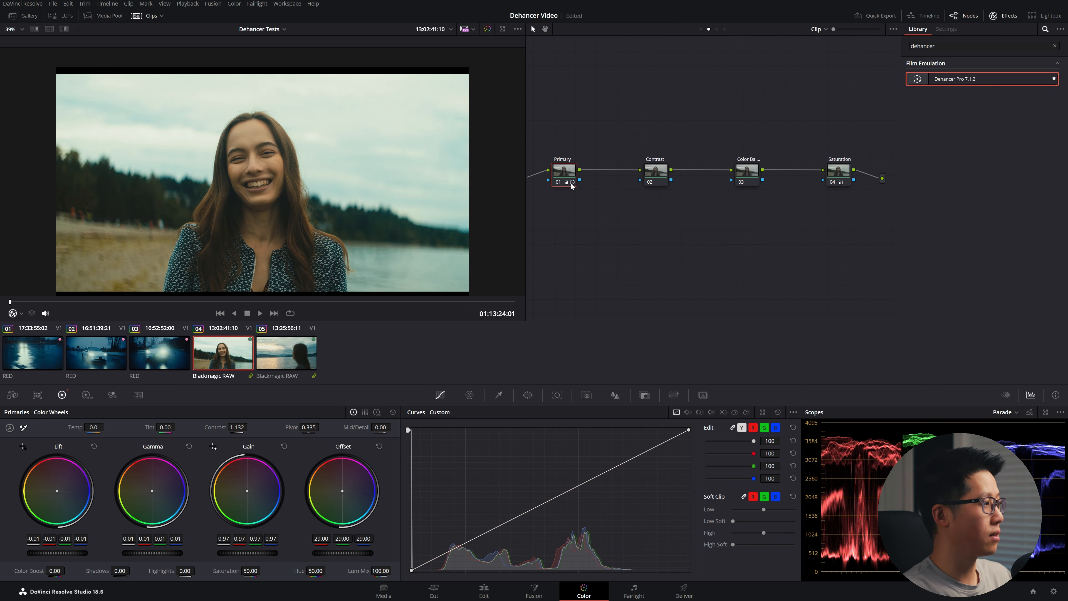
# In the Contrast node, add a slightly raised upper-midtone point and a slightly lowered shadow point to the custom curve.
pyautogui.click(653, 177)
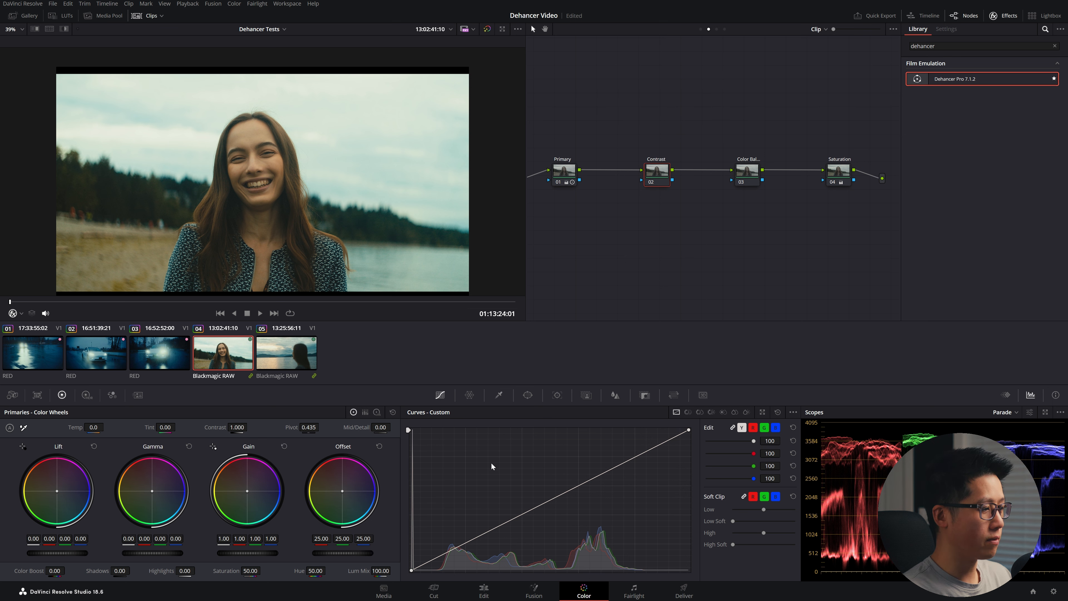
pyautogui.click(573, 486)
pyautogui.moveTo(573, 486); pyautogui.dragTo(569, 485)
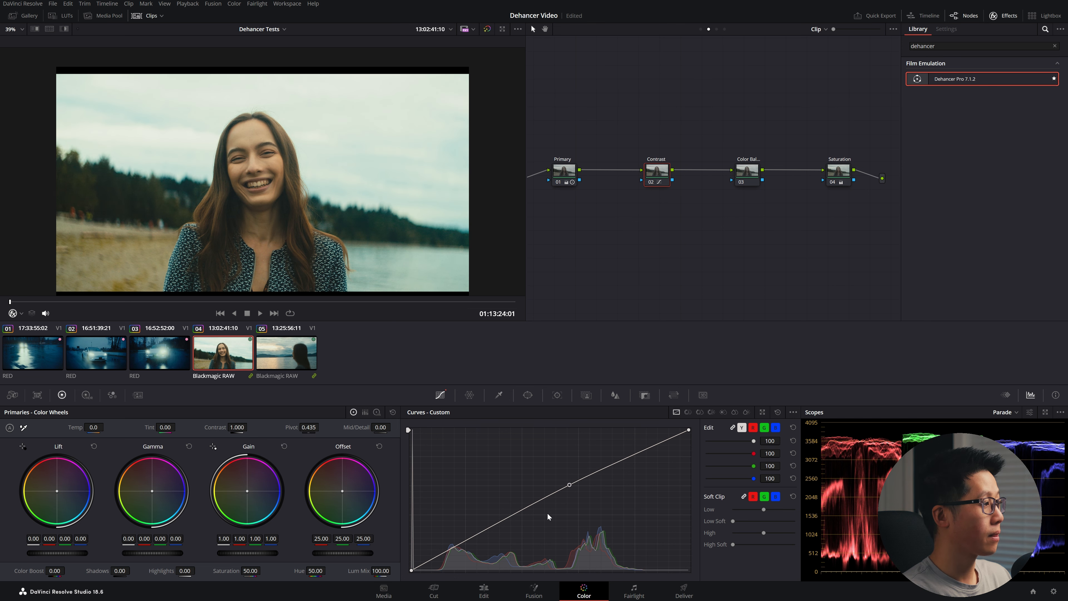
pyautogui.click(460, 542)
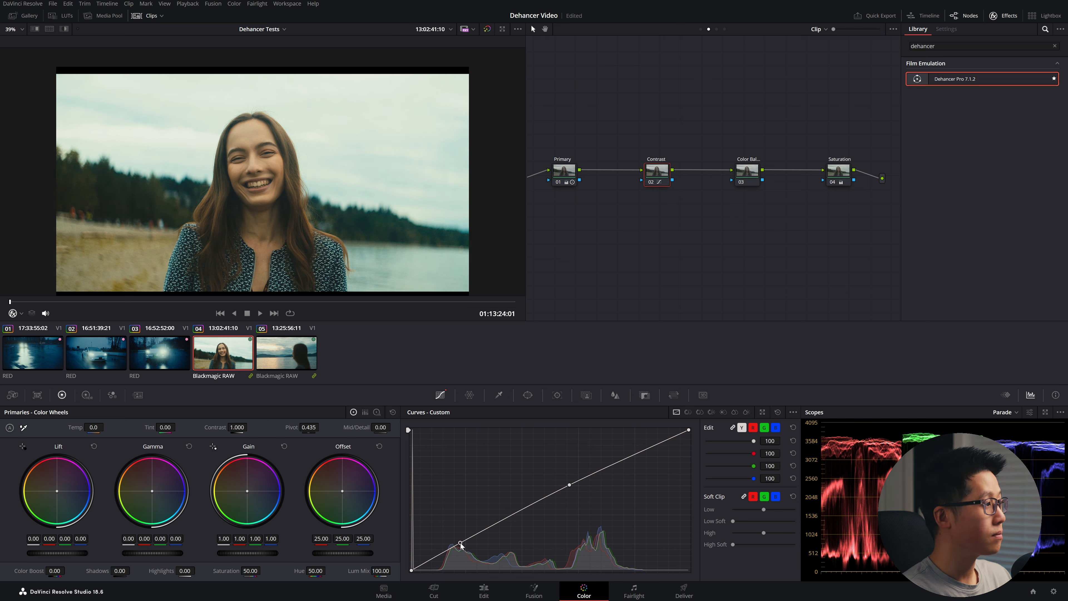
pyautogui.moveTo(461, 543); pyautogui.dragTo(466, 545)
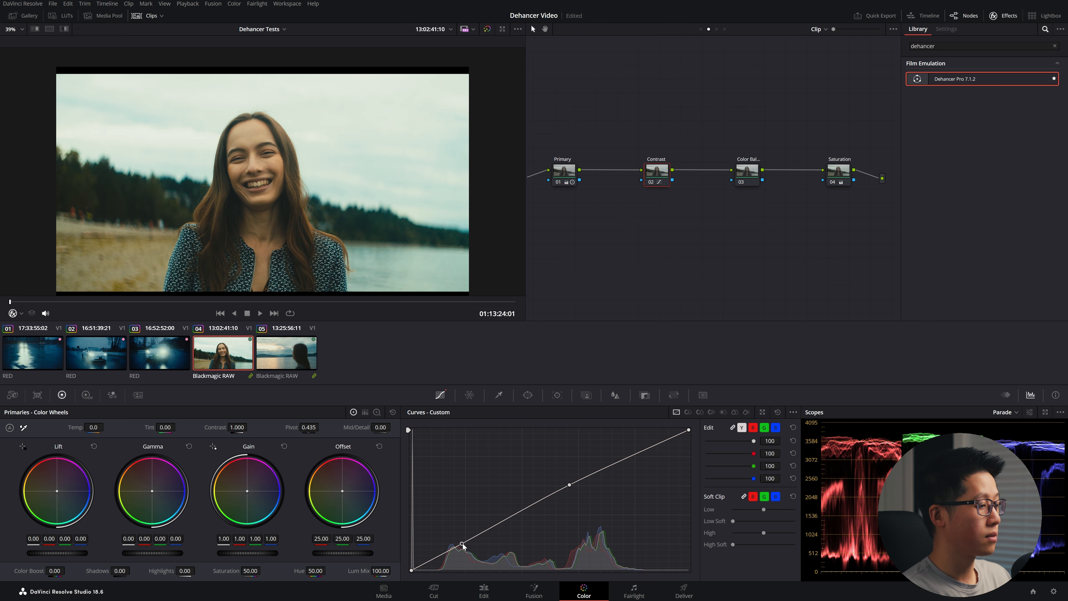
pyautogui.moveTo(466, 544); pyautogui.dragTo(467, 544)
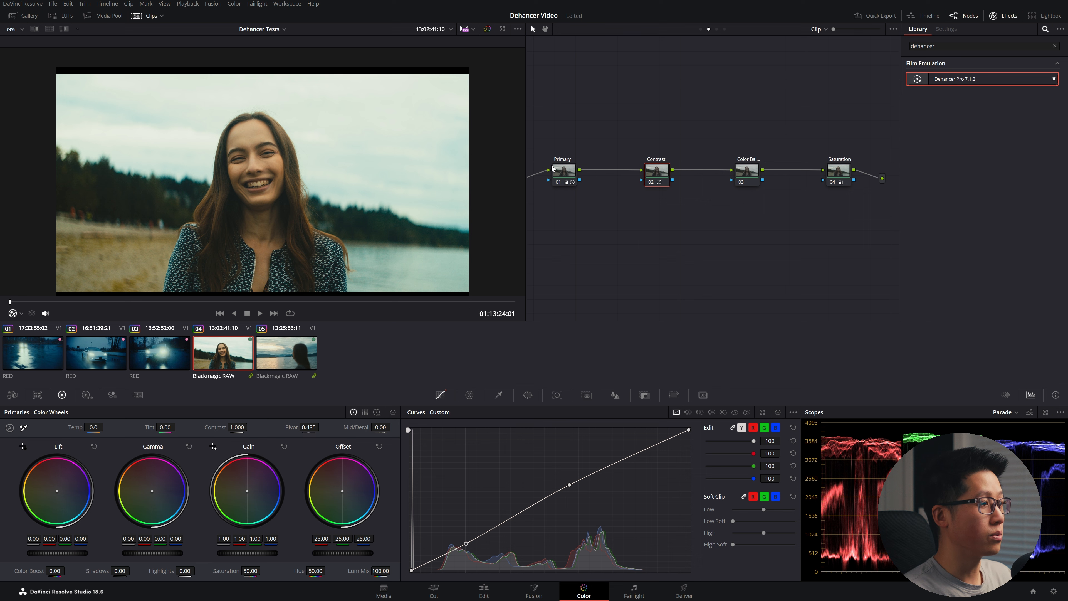
# Reduce the Primary node's Contrast to 1.088 and reset its Lift.
pyautogui.moveTo(236, 427); pyautogui.dragTo(217, 427)
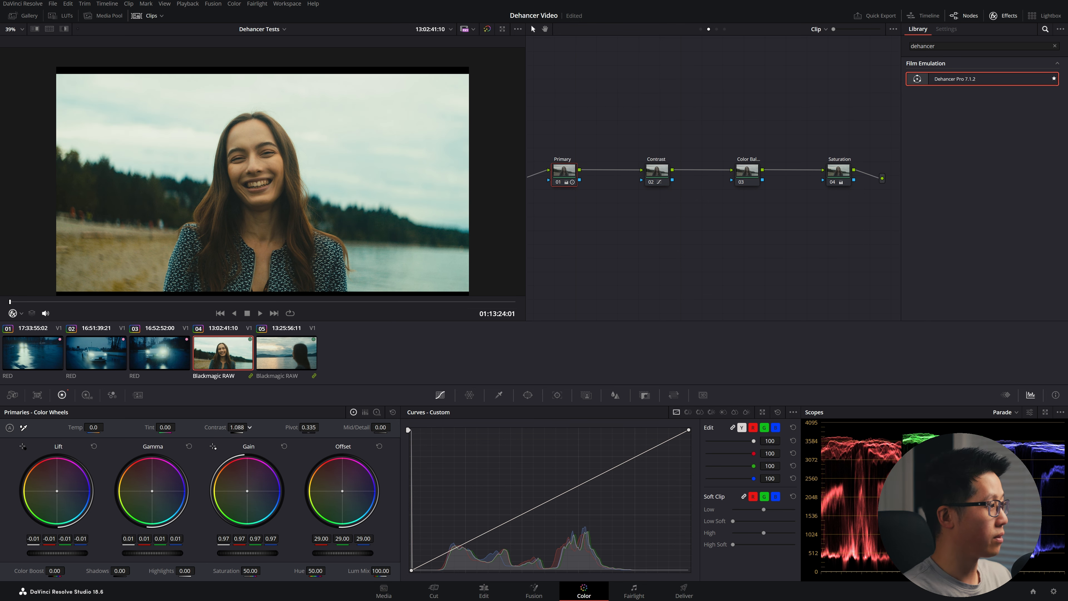
pyautogui.click(92, 446)
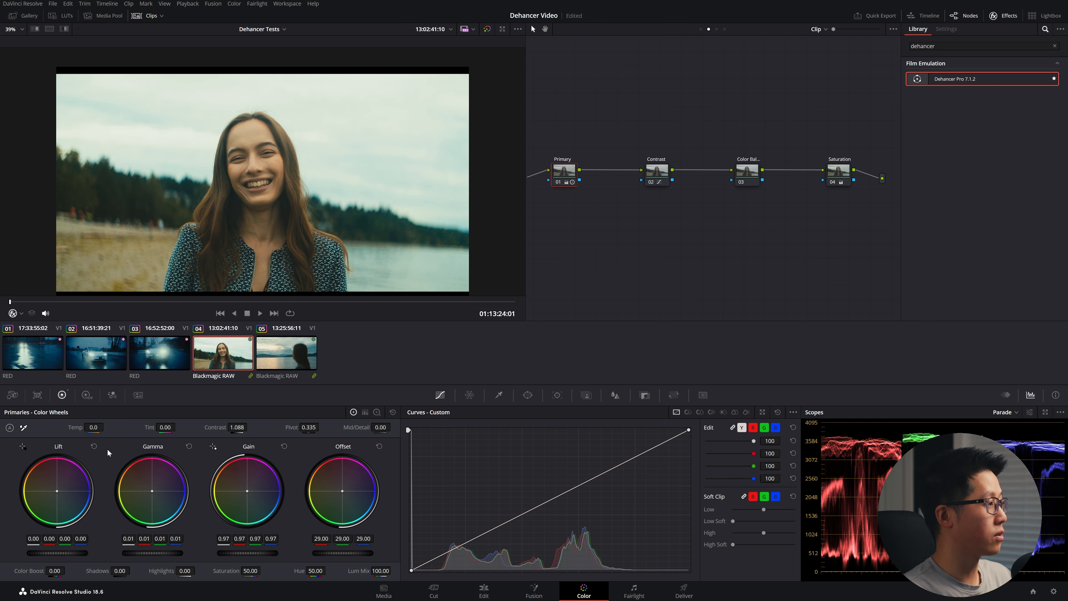
# Set the Primary node's Lift to -0.01 and check the portrait full screen.
pyautogui.moveTo(57, 553); pyautogui.dragTo(55, 553)
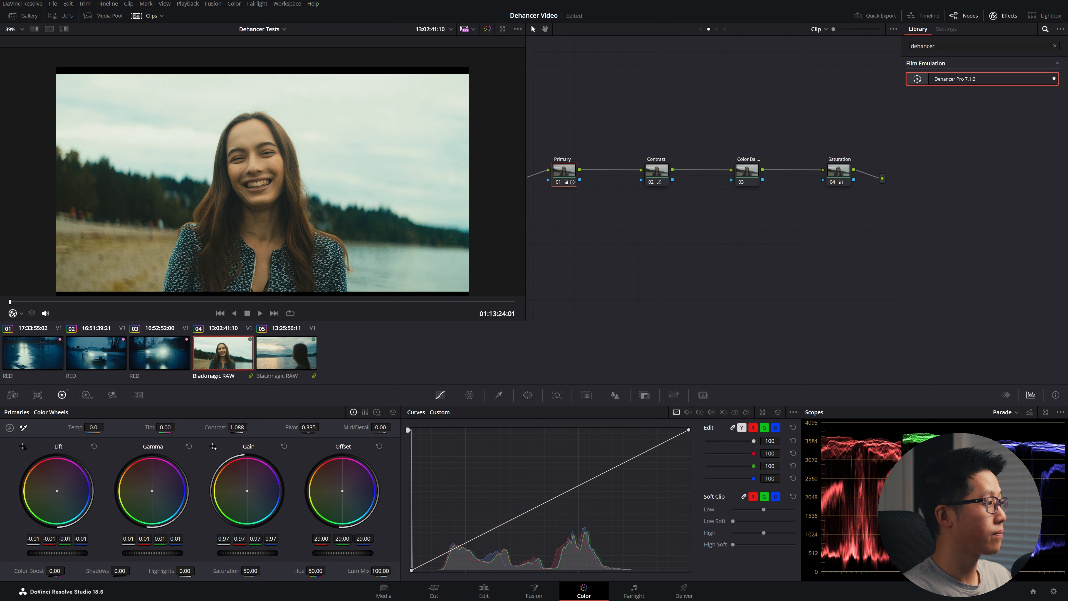
pyautogui.hotkey('ctrl', 'f')
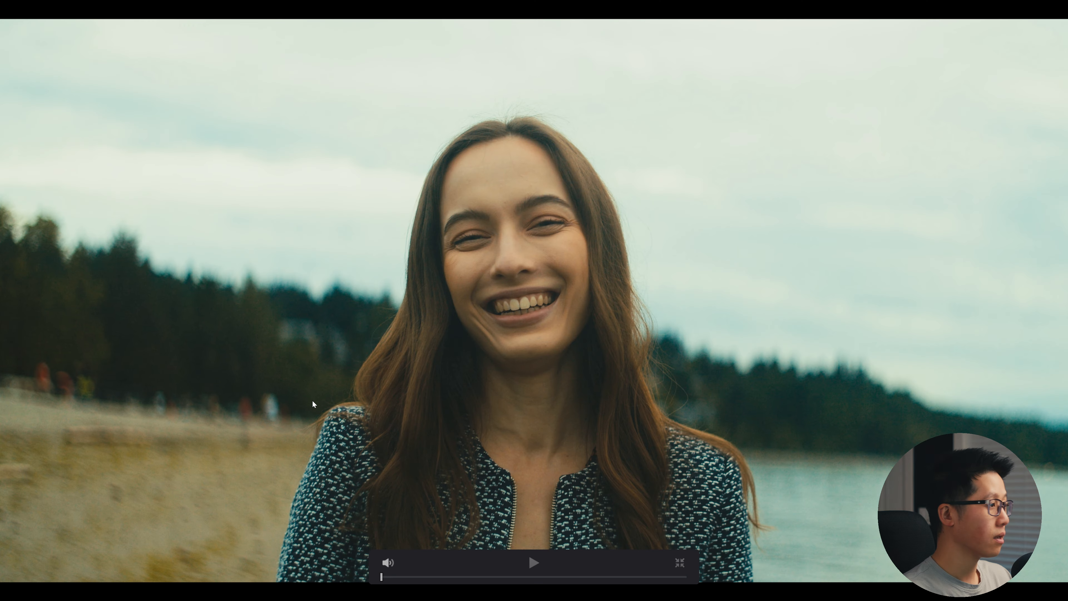
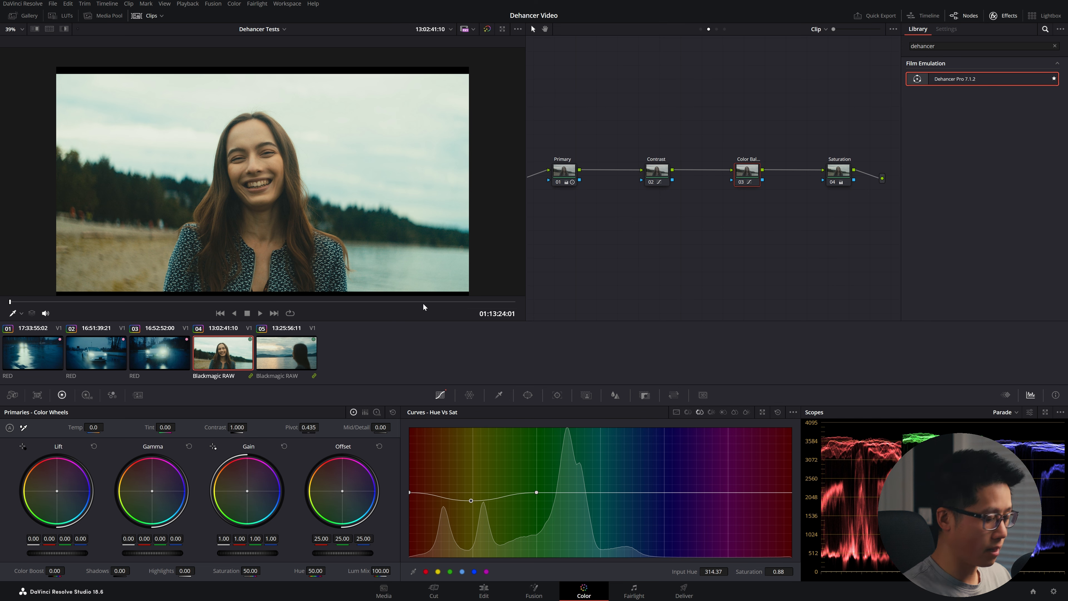
# Shift the Color Balance node's Offset to 24.25 red, 23.50 green and 25.75 blue, and review the portrait full screen.
pyautogui.press('KP_4')
pyautogui.press('KP_5')
pyautogui.press('KP_4')
pyautogui.press('KP_5')
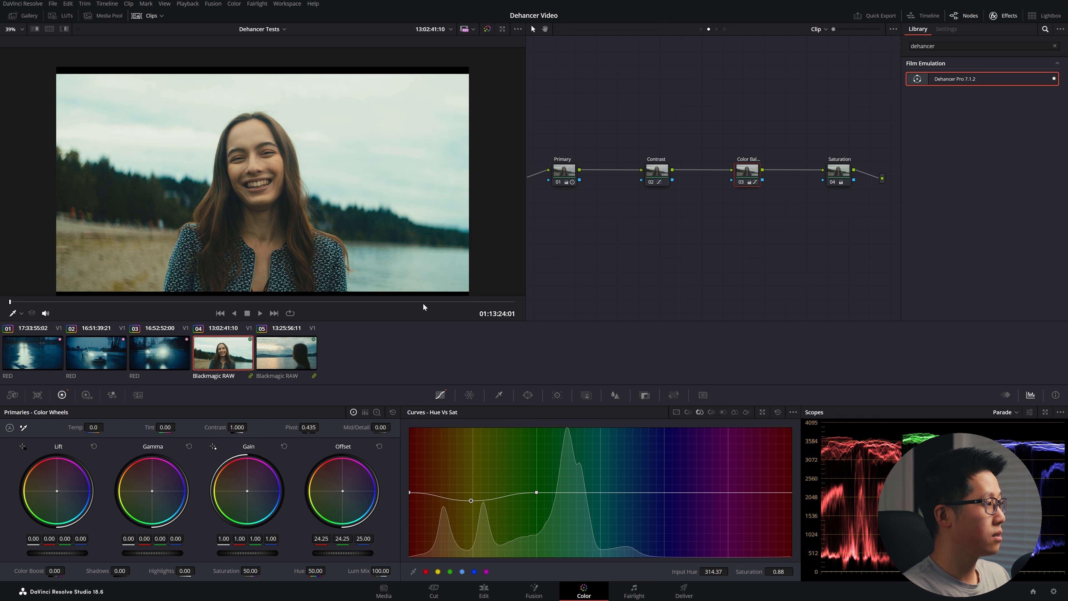
pyautogui.press('KP_4')
pyautogui.press('KP_5')
pyautogui.press('KP_4')
pyautogui.press('KP_5')
pyautogui.press('KP_4')
pyautogui.press('KP_5')
pyautogui.press('KP_7')
pyautogui.press('KP_9')
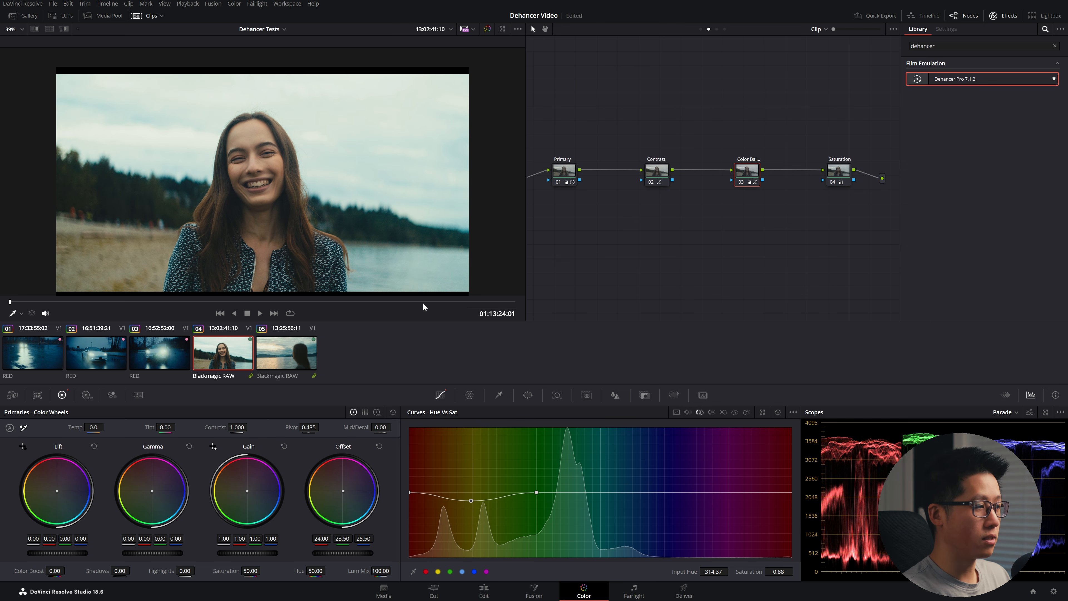
pyautogui.press('KP_7')
pyautogui.press('KP_9')
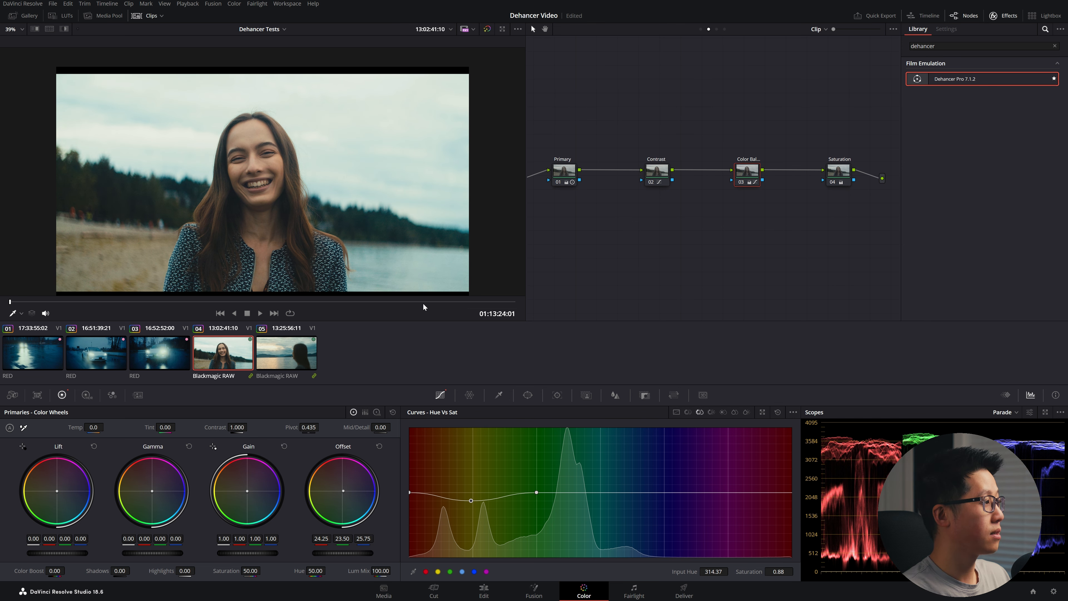
pyautogui.hotkey('ctrl', 'f')
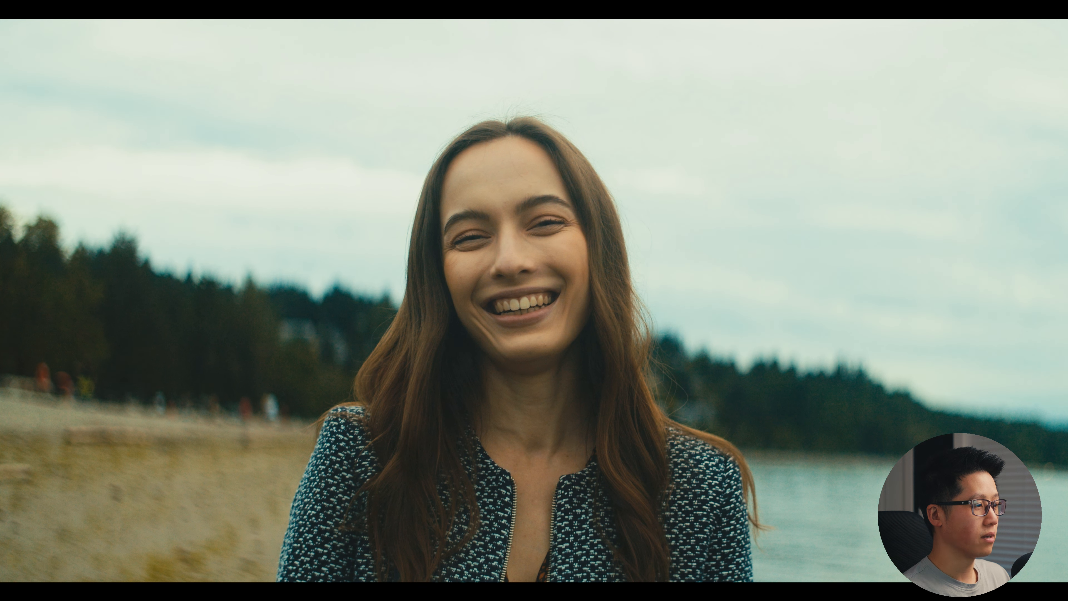
pyautogui.moveTo(348, 387)
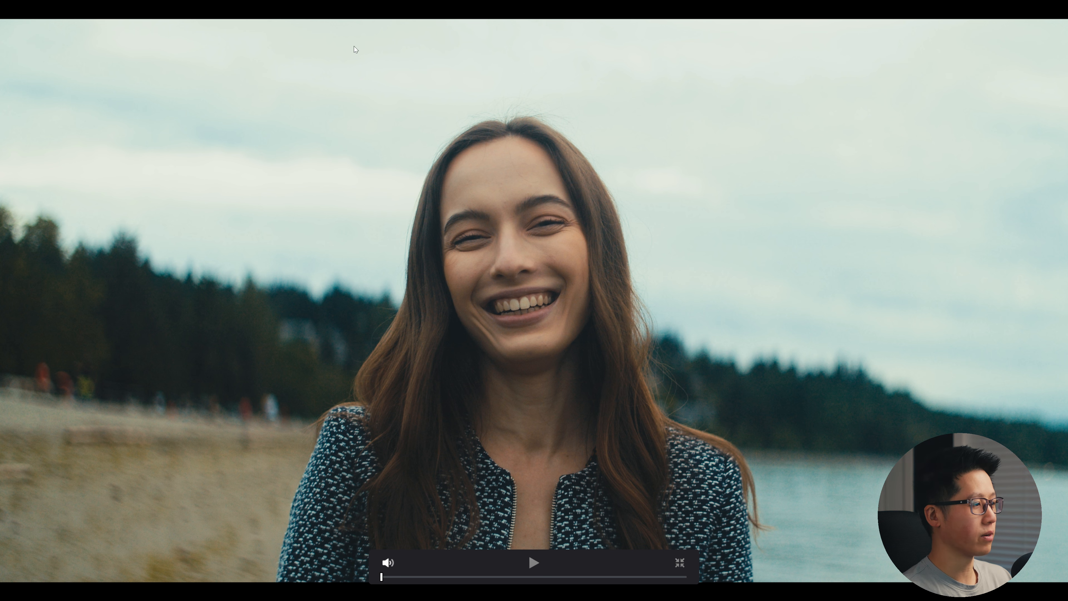
pyautogui.press('Escape')
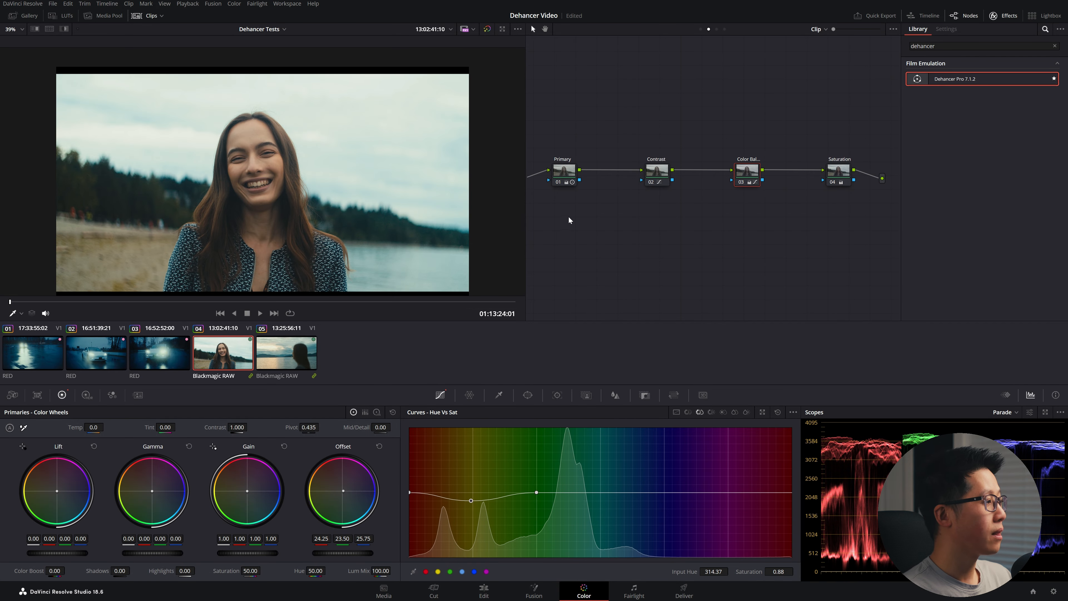
# In the Contrast node's custom curve, raise the upper-midtone point and lower the shadow point slightly, and check the image full screen.
pyautogui.click(655, 172)
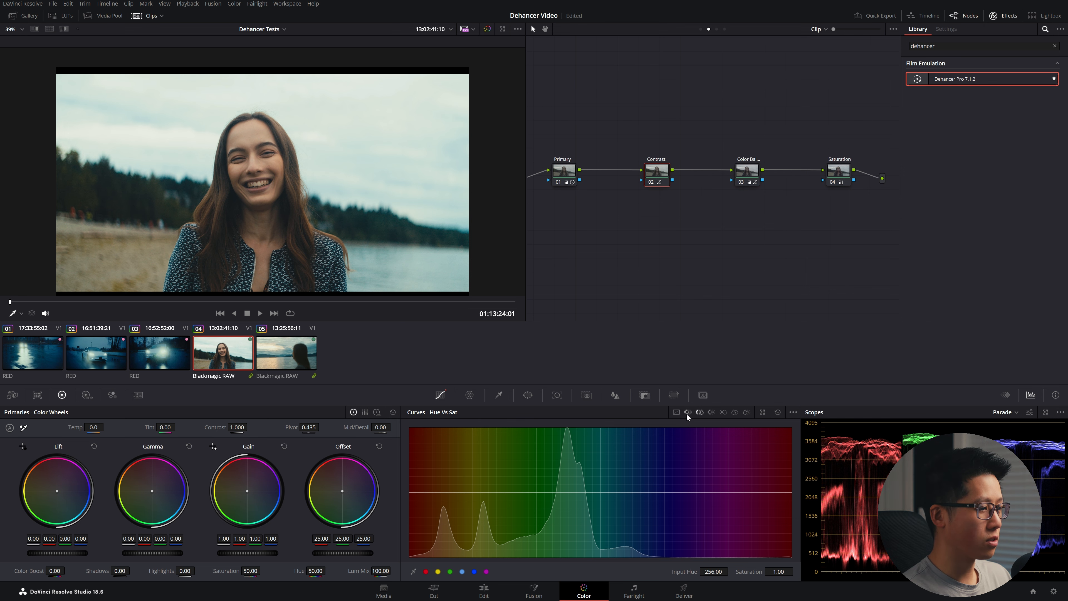
pyautogui.click(676, 412)
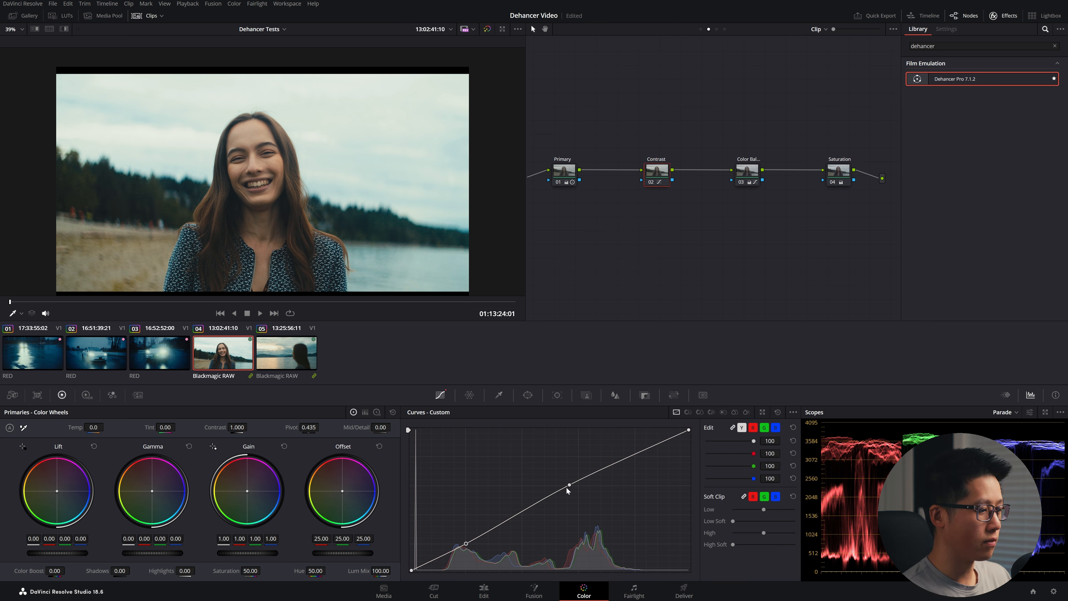
pyautogui.moveTo(571, 485); pyautogui.dragTo(569, 483)
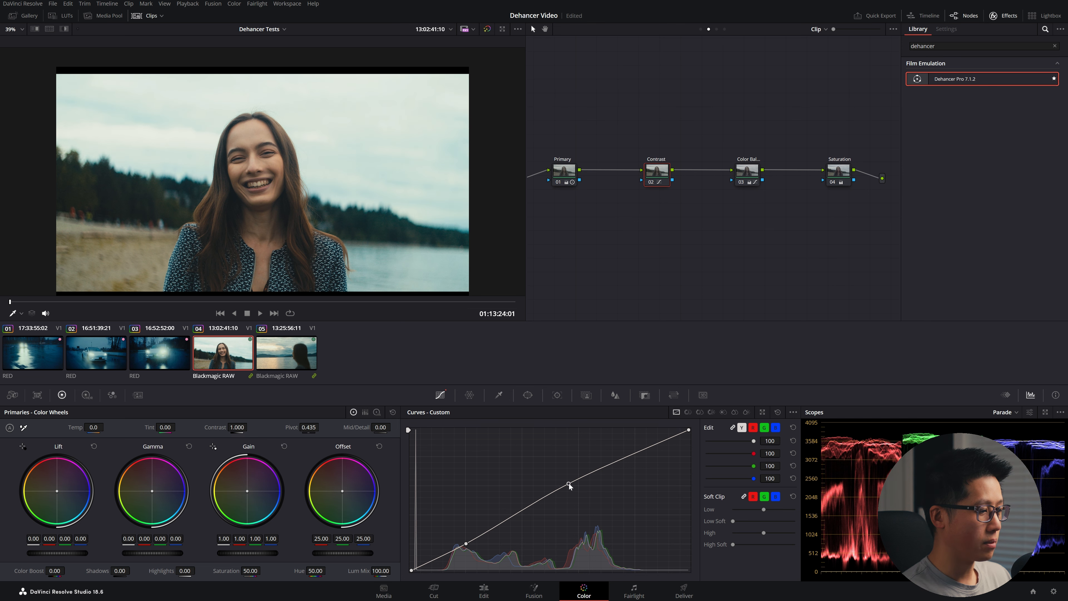
pyautogui.moveTo(466, 543); pyautogui.dragTo(468, 545)
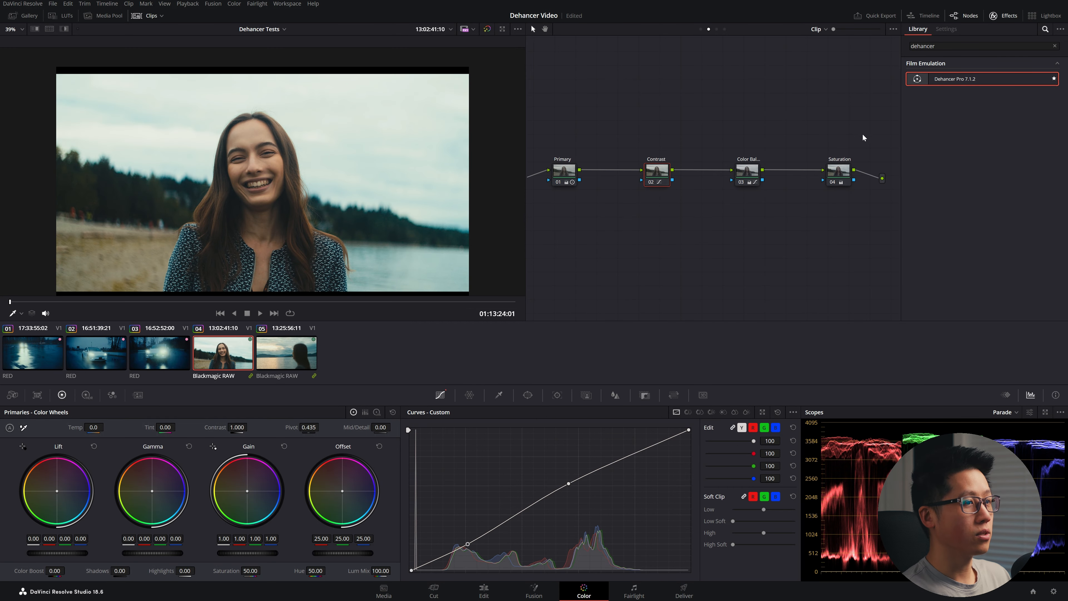
pyautogui.moveTo(863, 135); pyautogui.dragTo(550, 226)
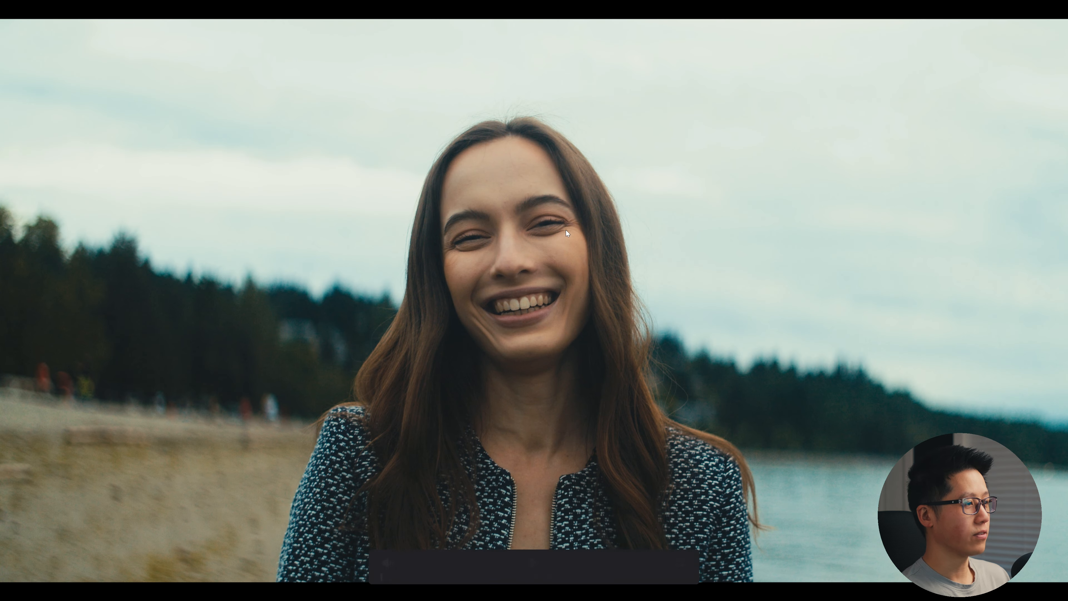
pyautogui.press('Escape')
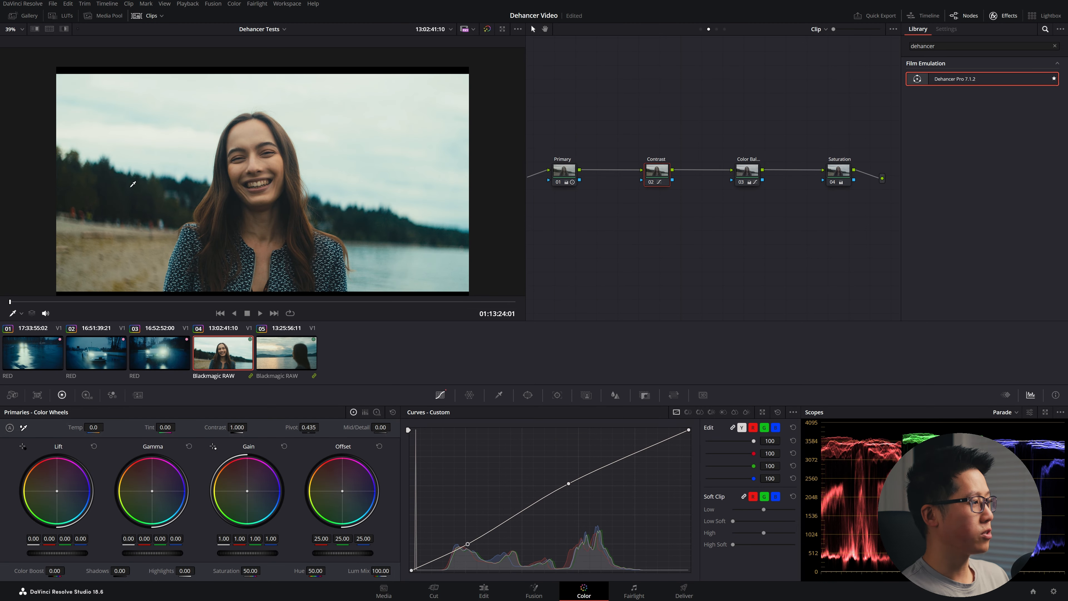
# Grab a still of clip 04 and apply its grade to clip 05, closing the gallery when finished.
pyautogui.rightClick(254, 162)
pyautogui.click(258, 171)
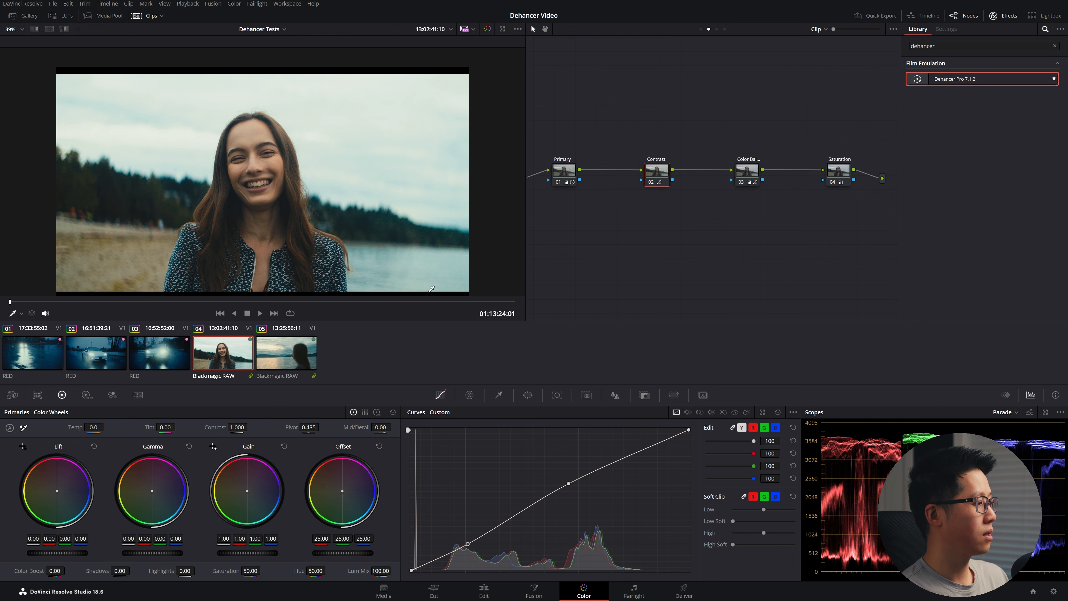
pyautogui.click(287, 361)
pyautogui.click(12, 15)
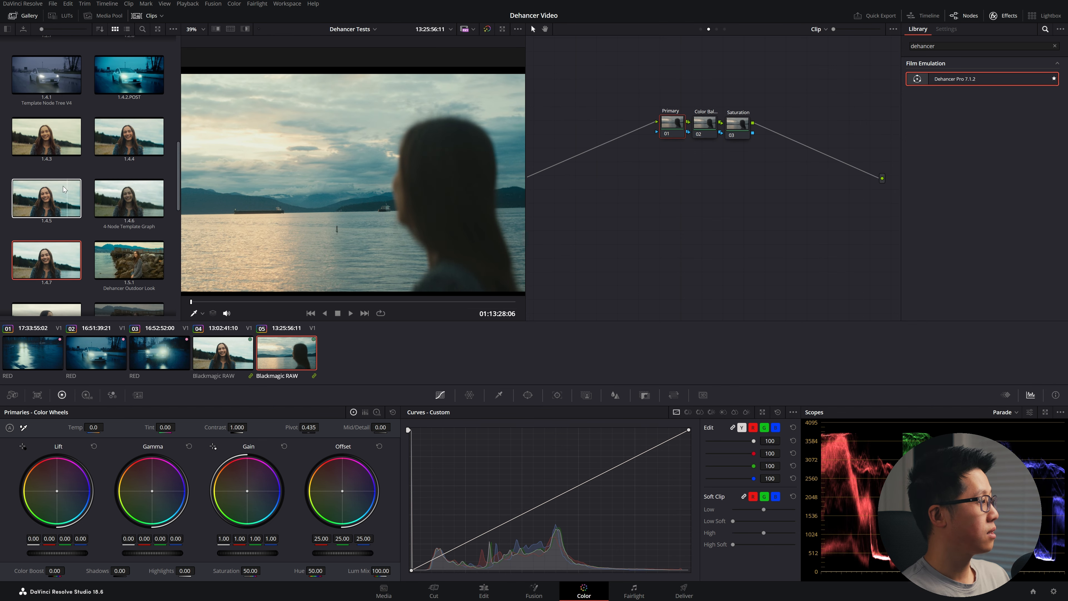
pyautogui.middleClick(40, 263)
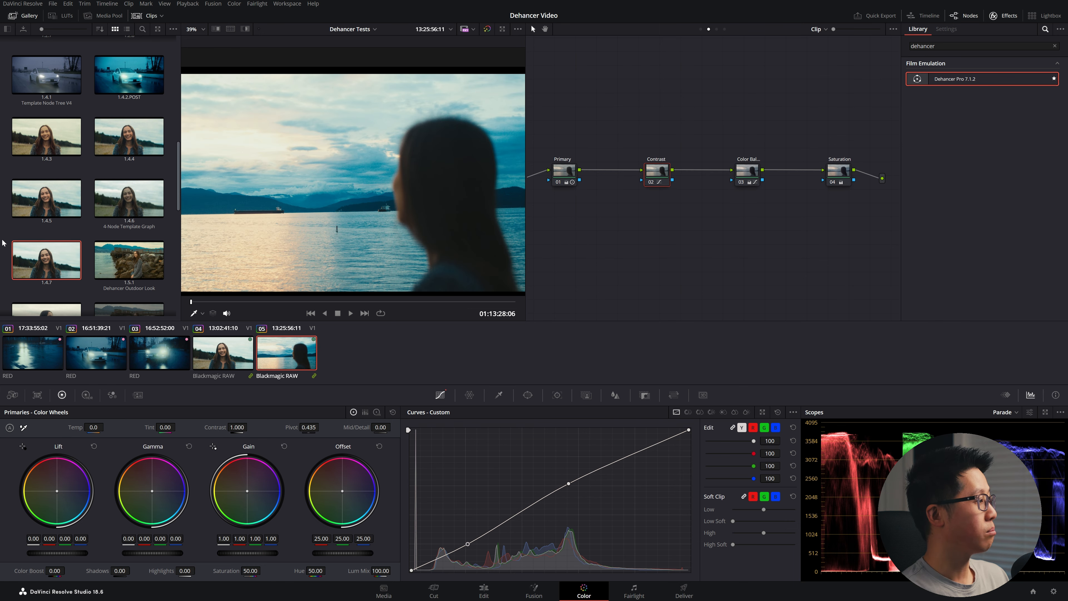
pyautogui.rightClick(58, 254)
pyautogui.click(148, 19)
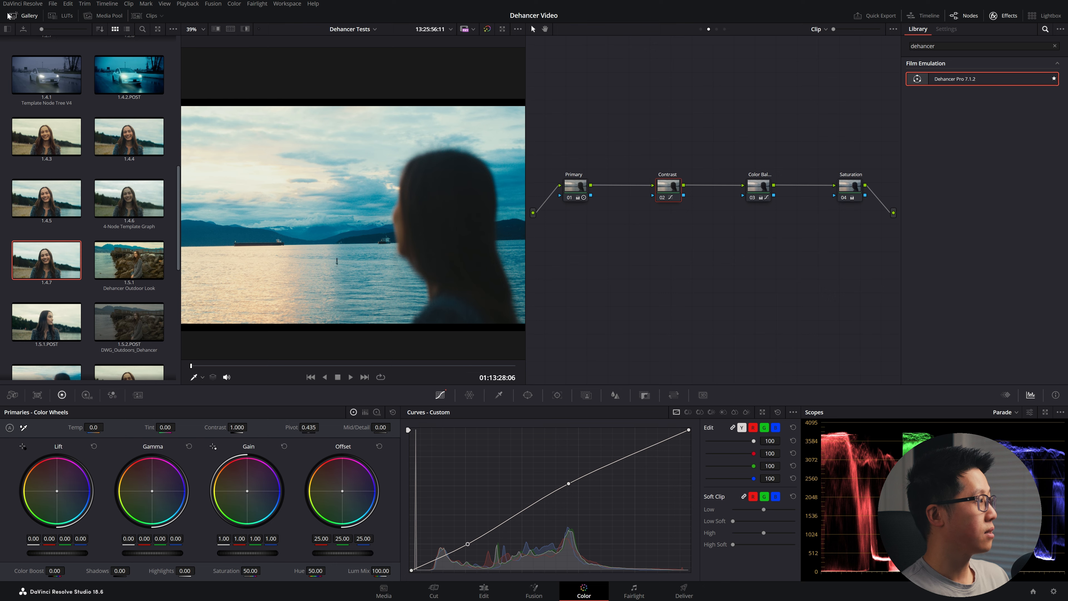
pyautogui.click(26, 15)
pyautogui.click(149, 16)
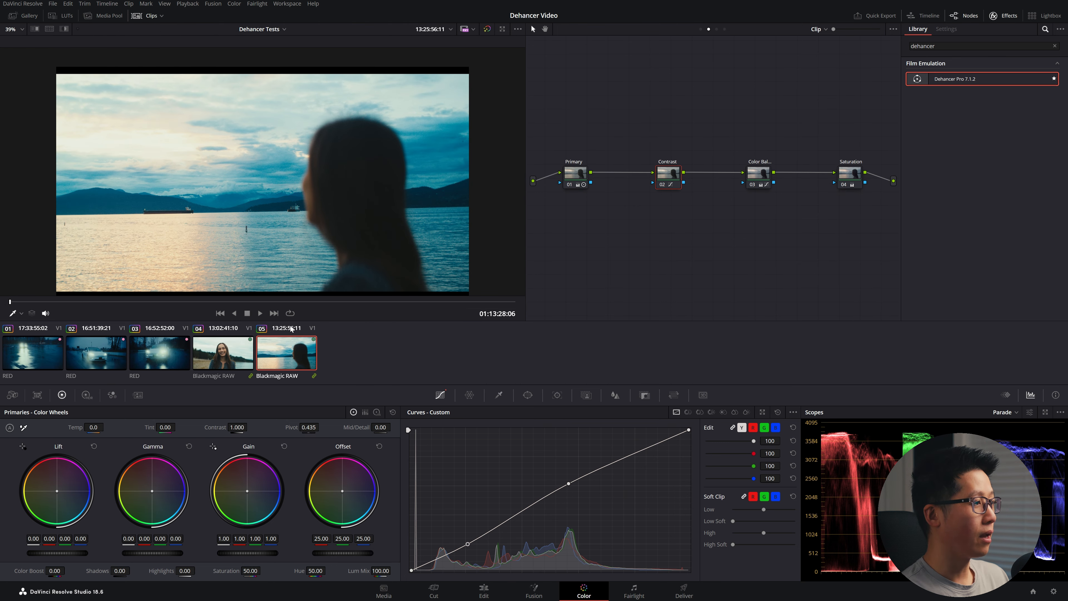
# On a late frame of clip 05 showing the woman's face, reset the Primary node's Lift and raise its Offset to 37.00.
pyautogui.moveTo(275, 301); pyautogui.dragTo(463, 303)
pyautogui.click(577, 174)
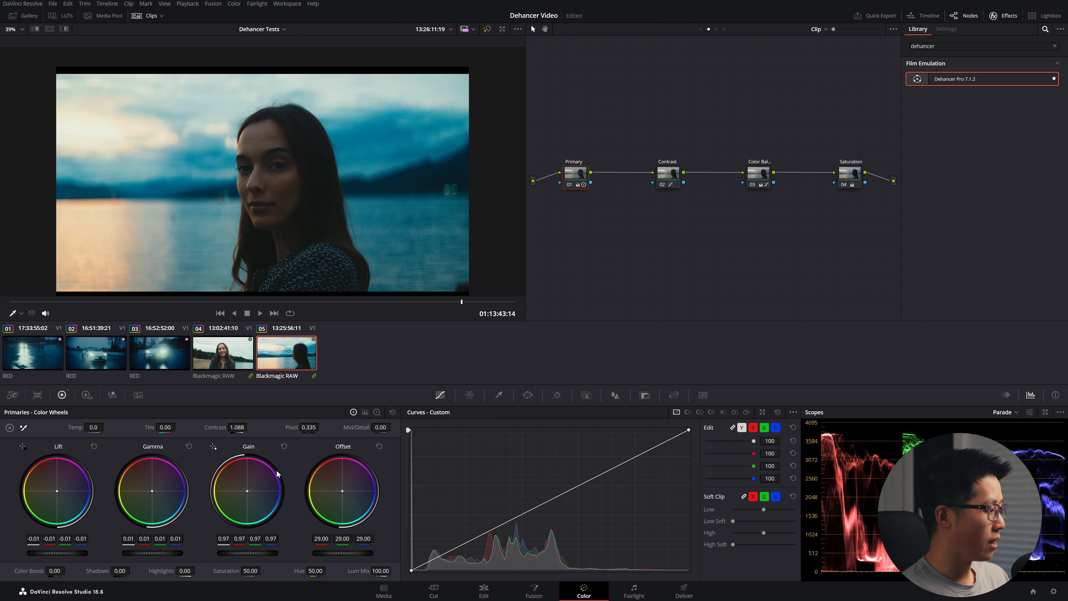
pyautogui.click(93, 446)
pyautogui.press('KP_Add')
pyautogui.press('KP_Add')
pyautogui.press('KP_Add')
pyautogui.press('KP_Add')
pyautogui.press('KP_Add')
pyautogui.press('KP_Add')
pyautogui.press('KP_Add')
pyautogui.press('KP_Add')
pyautogui.press('KP_Add')
pyautogui.press('KP_Add')
pyautogui.press('KP_Add')
pyautogui.press('KP_Subtract')
pyautogui.press('KP_Subtract')
pyautogui.press('KP_Subtract')
pyautogui.press('KP_Subtract')
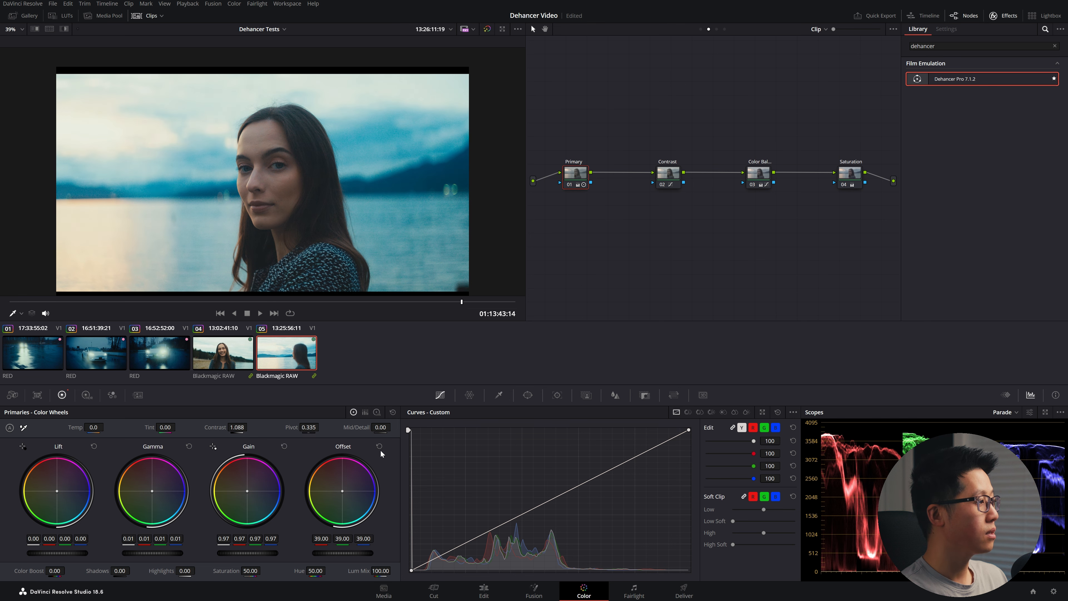
pyautogui.press('KP_Add')
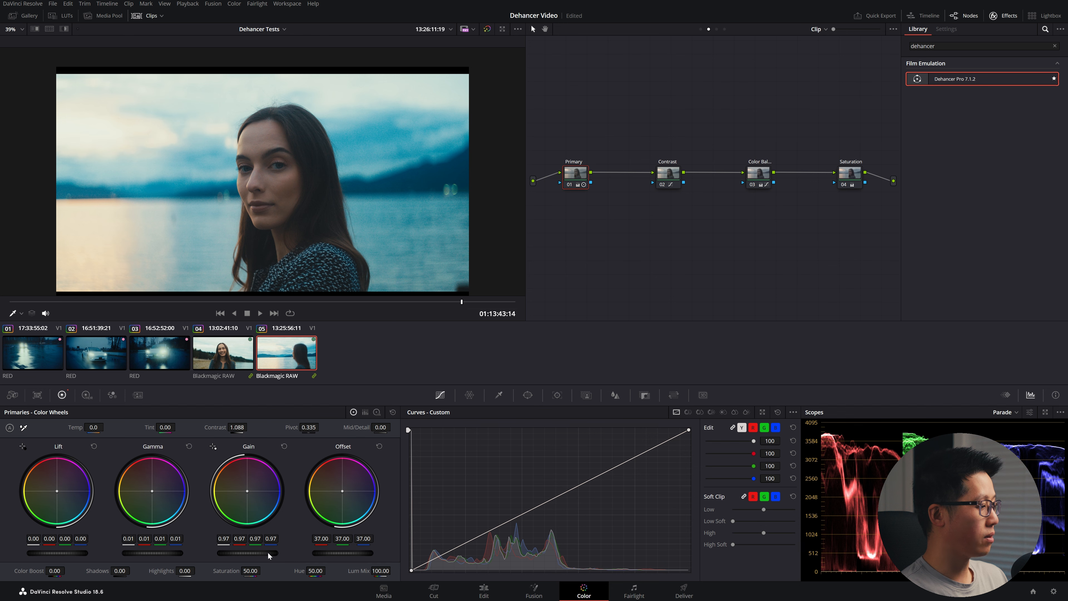
# Set the Primary node's Gain to 0.93 and Gamma to 0.02, and compare the shot full screen with and without the adjustment.
pyautogui.moveTo(269, 556)
pyautogui.mouseDown()
pyautogui.moveTo(251, 556)
pyautogui.moveTo(260, 556)
pyautogui.mouseUp()
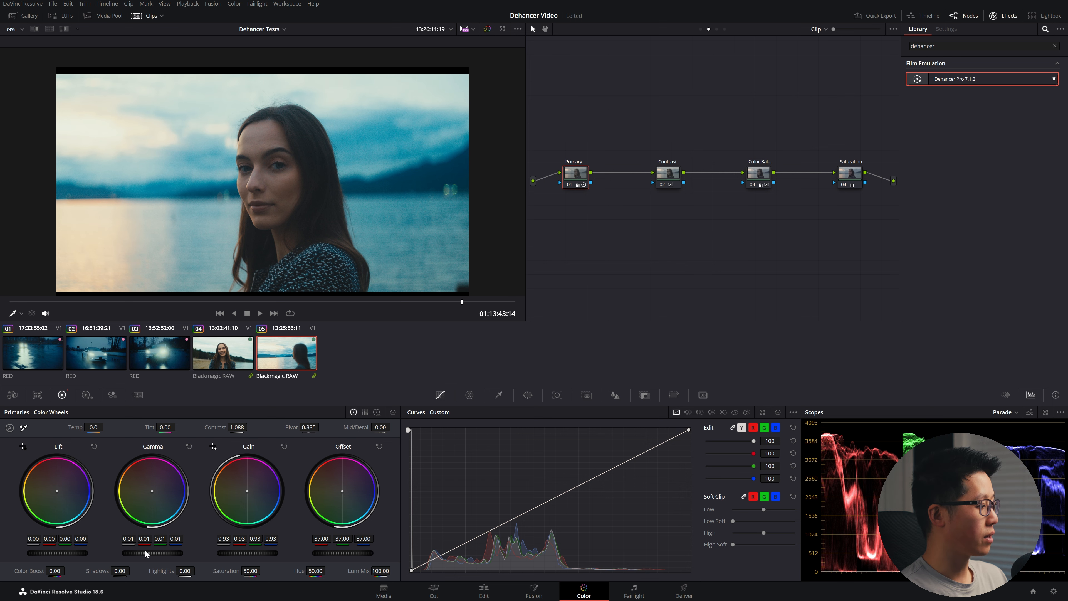
pyautogui.moveTo(152, 553); pyautogui.dragTo(156, 553)
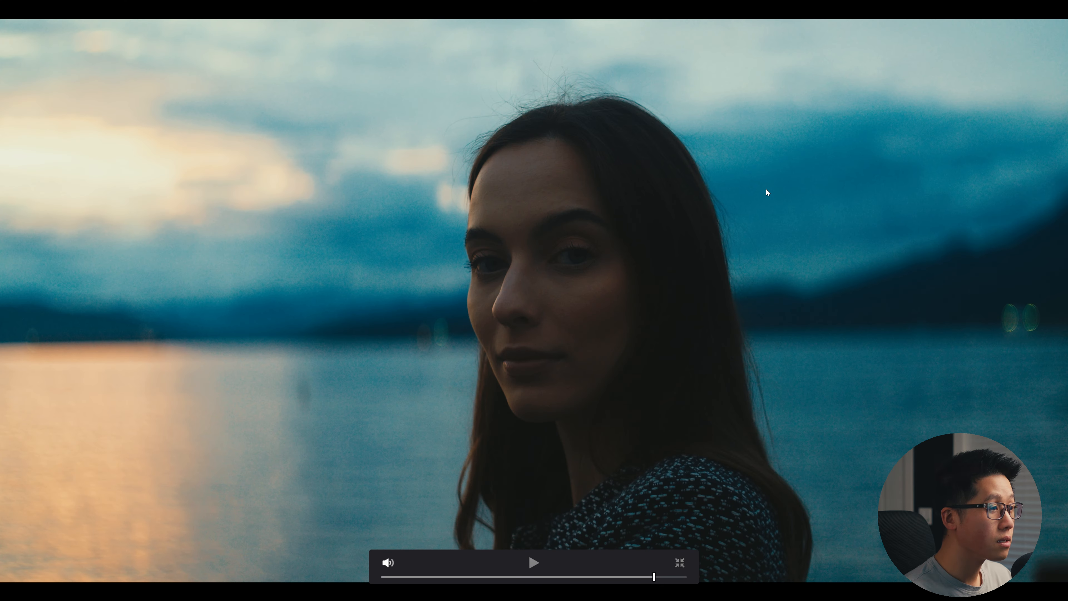
pyautogui.hotkey('ctrl', 'd')
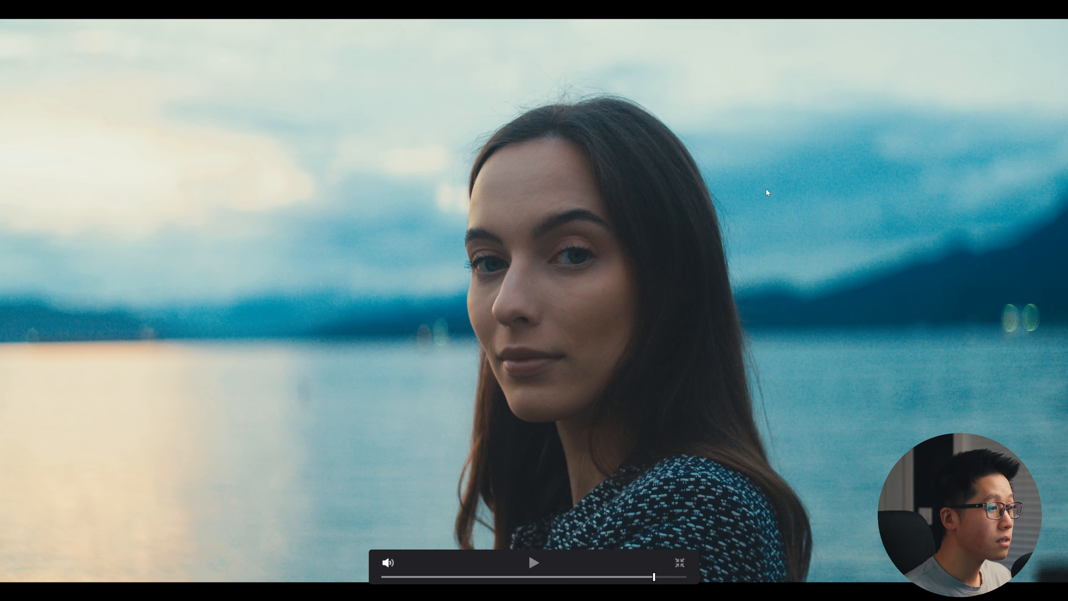
pyautogui.press('Escape')
pyautogui.moveTo(573, 129); pyautogui.dragTo(869, 264)
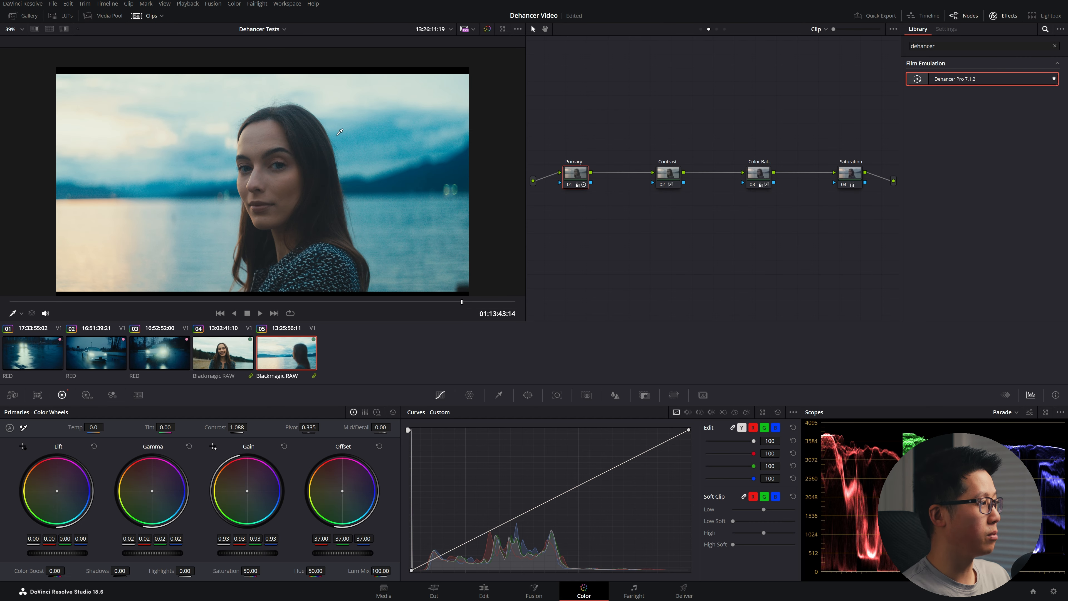
# Set the Saturation node's Gamma to 0.04 and check clip 05 full screen.
pyautogui.click(850, 187)
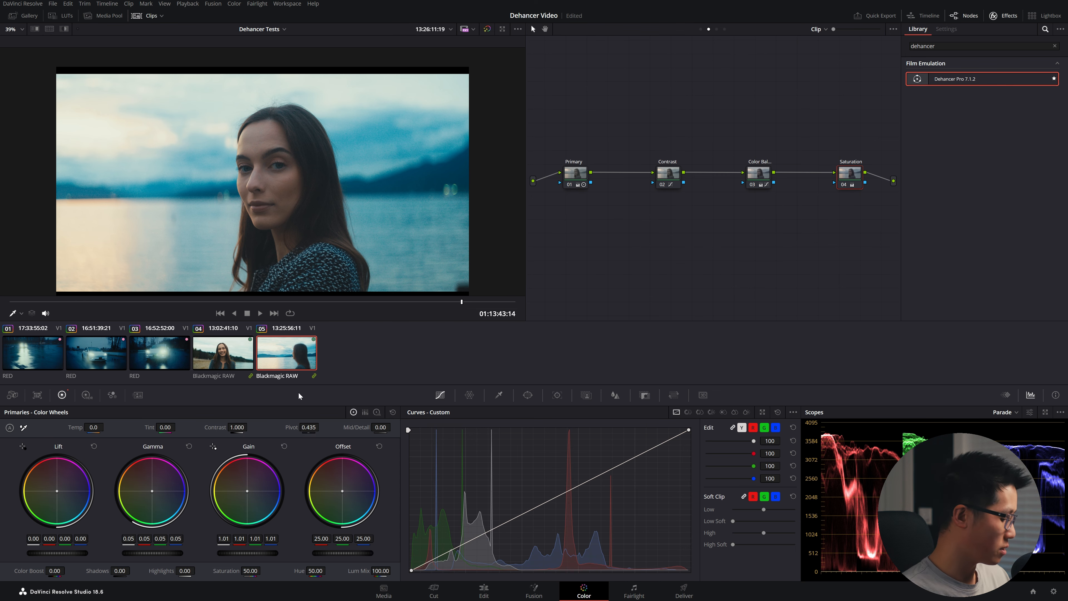
pyautogui.press('super+f')
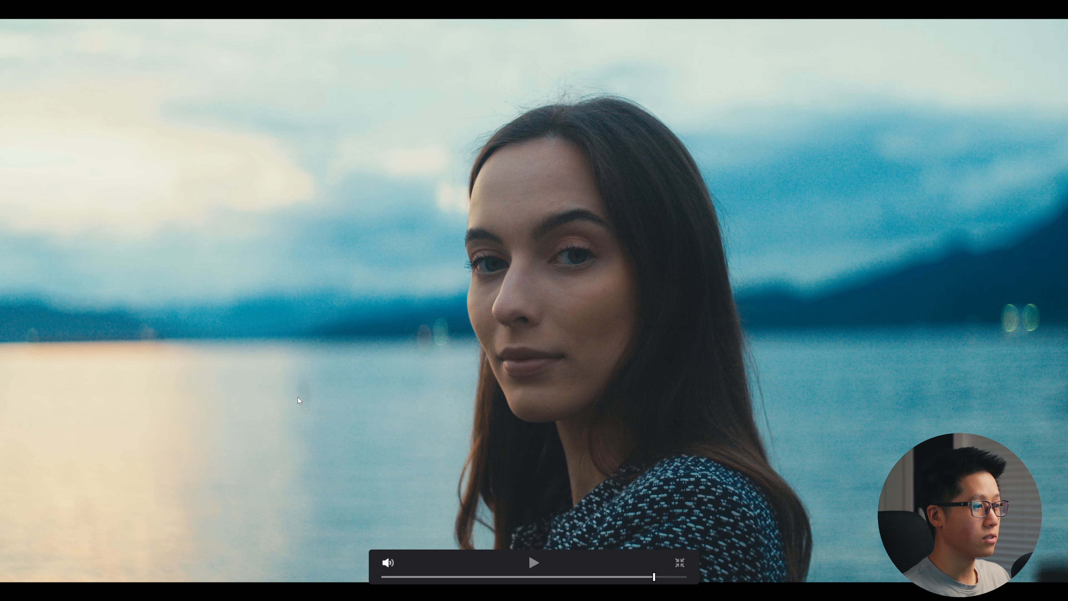
pyautogui.press('Escape')
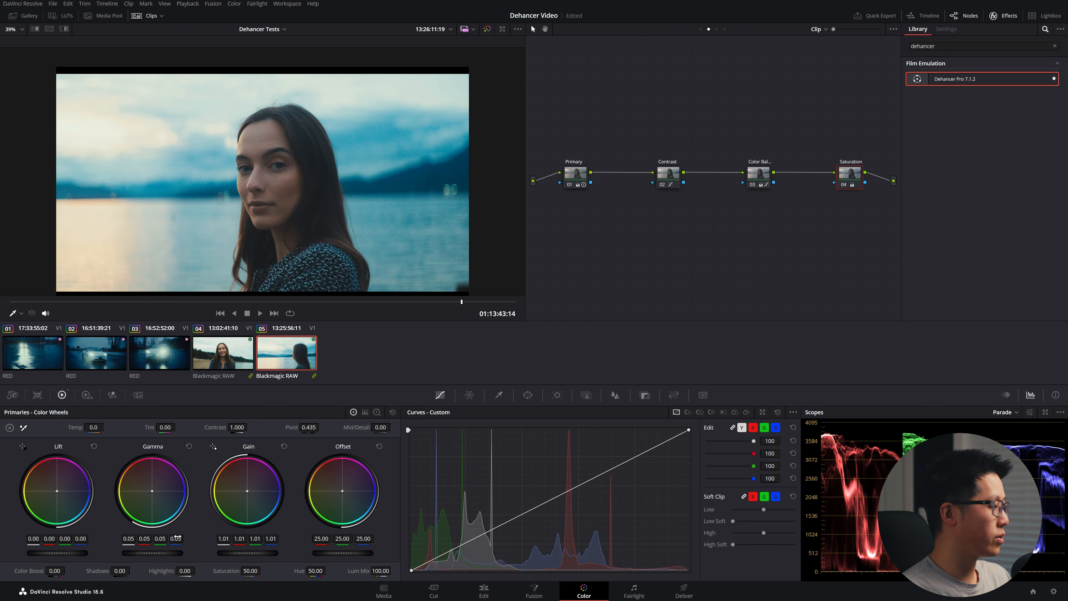
pyautogui.moveTo(152, 553); pyautogui.dragTo(149, 553)
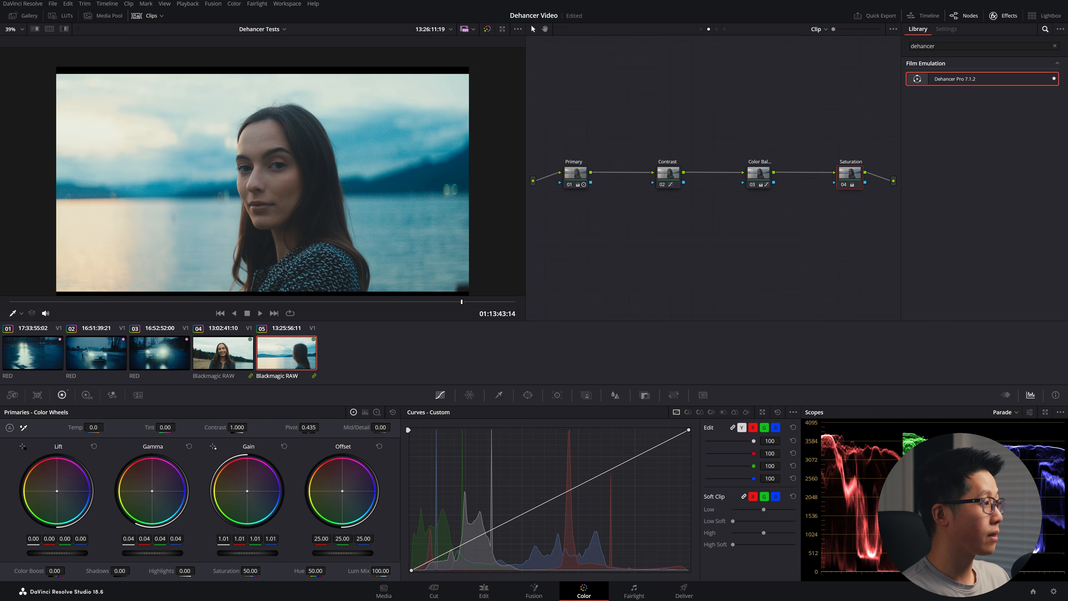
pyautogui.press('super+f')
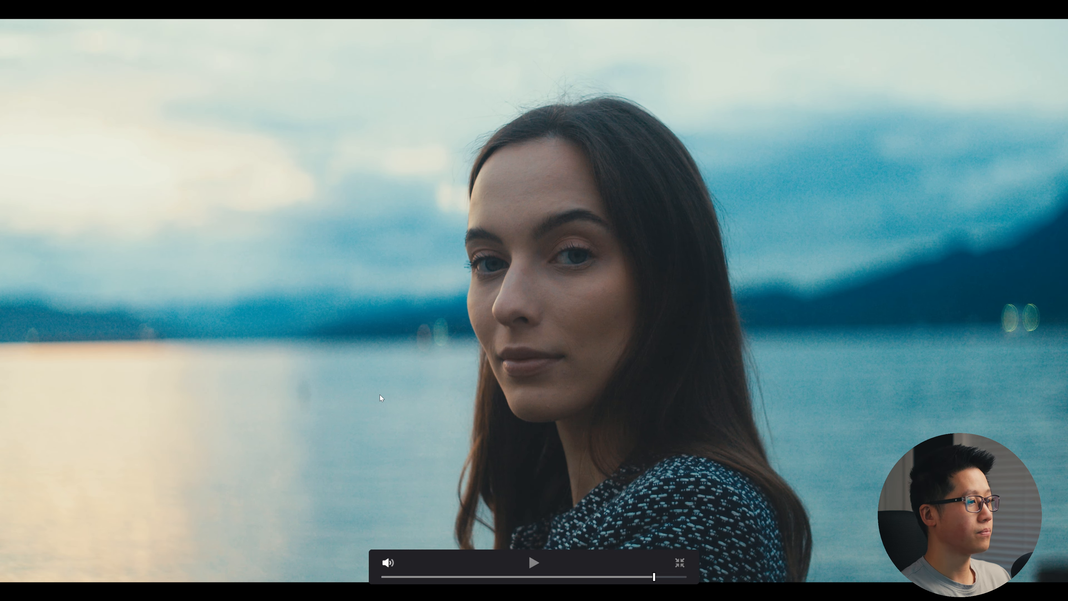
# View clip 04 full screen and compare the image with the selected node disabled and enabled.
pyautogui.press('Down')
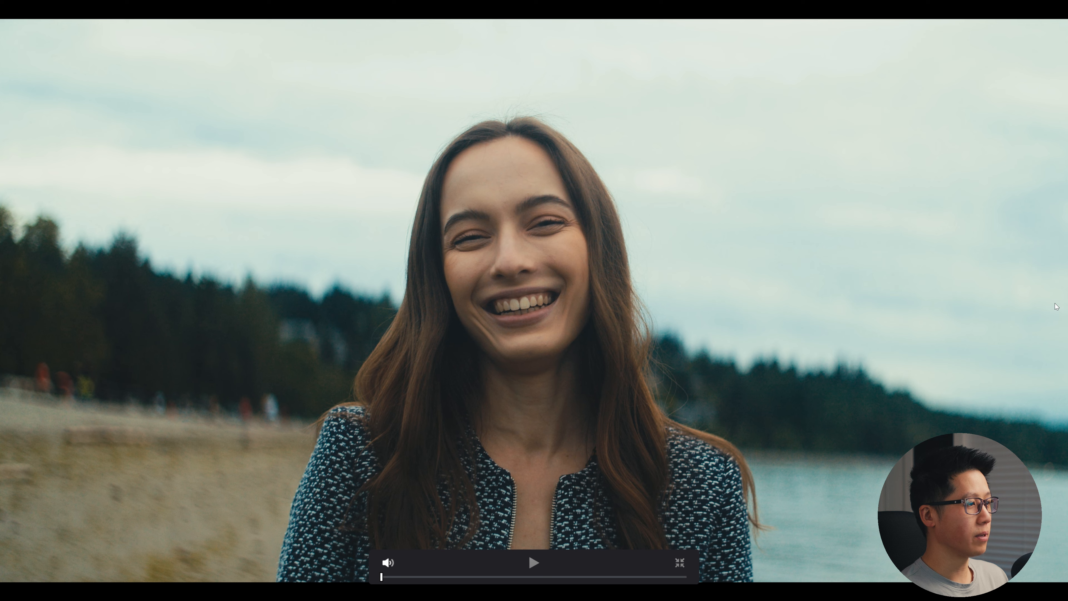
pyautogui.hotkey('ctrl', 'd')
pyautogui.hotkey('ctrl', 'd')
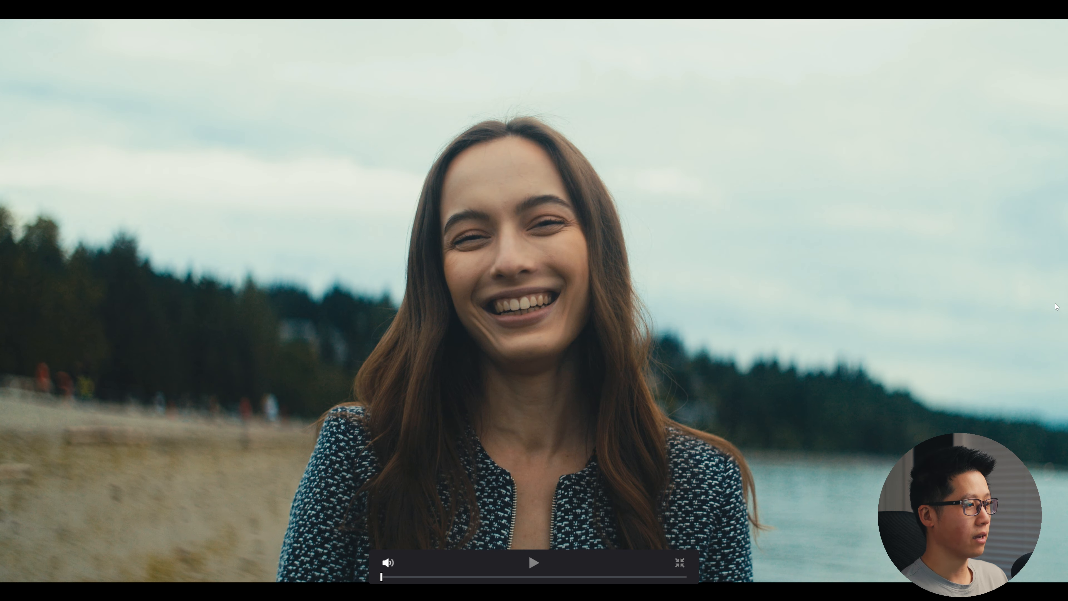
pyautogui.hotkey('ctrl', 'd')
pyautogui.hotkey('ctrl', 'd')
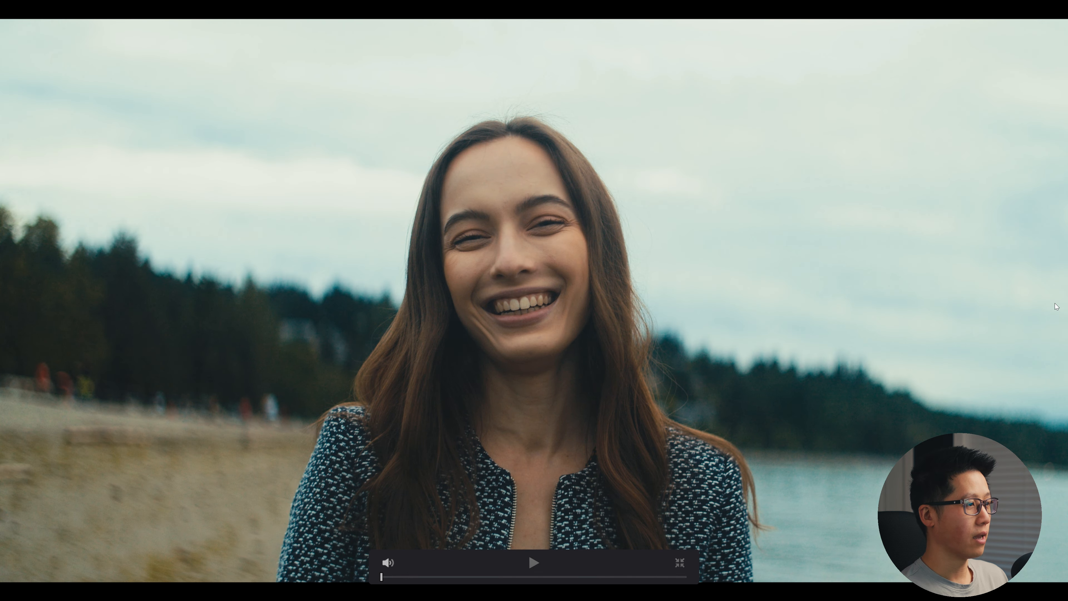
# View clip 05 full screen and compare the image with the selected node disabled and enabled.
pyautogui.press('Escape')
pyautogui.click(303, 353)
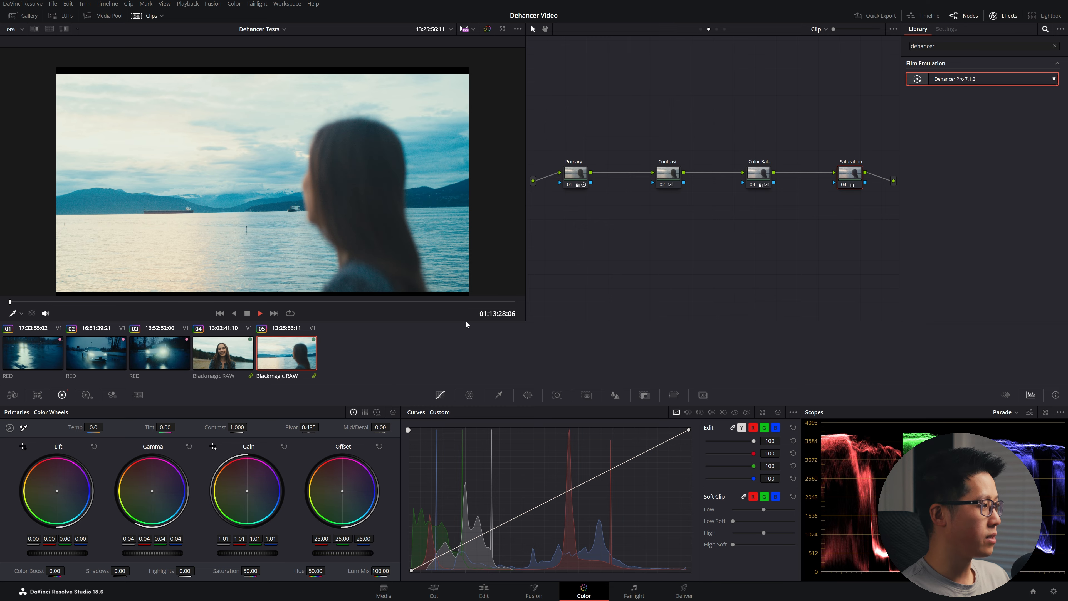
pyautogui.hotkey('ctrl', 'f')
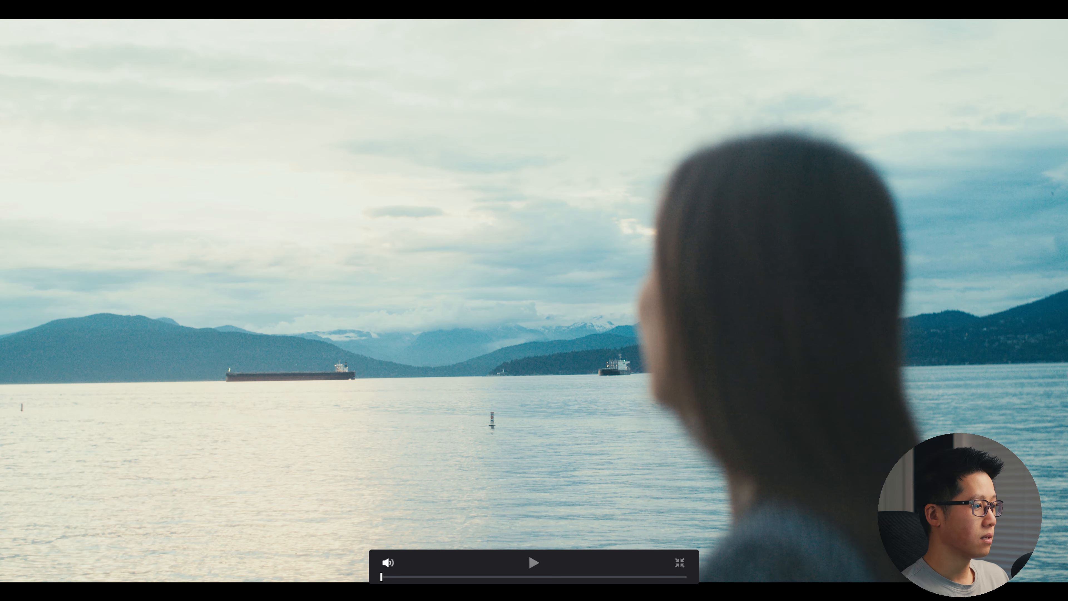
pyautogui.hotkey('ctrl', 'd')
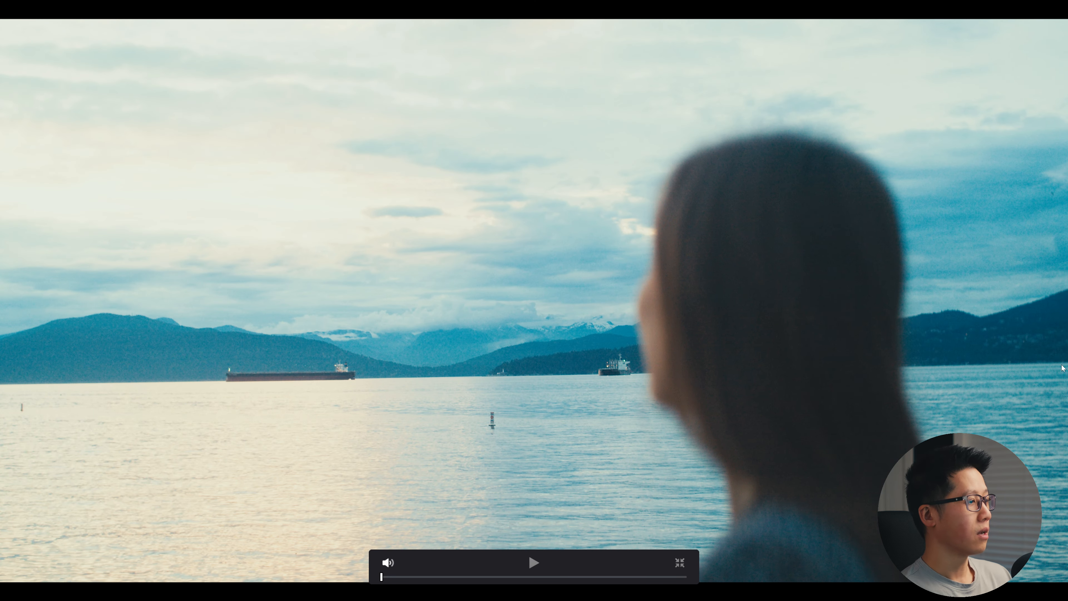
pyautogui.press('Escape')
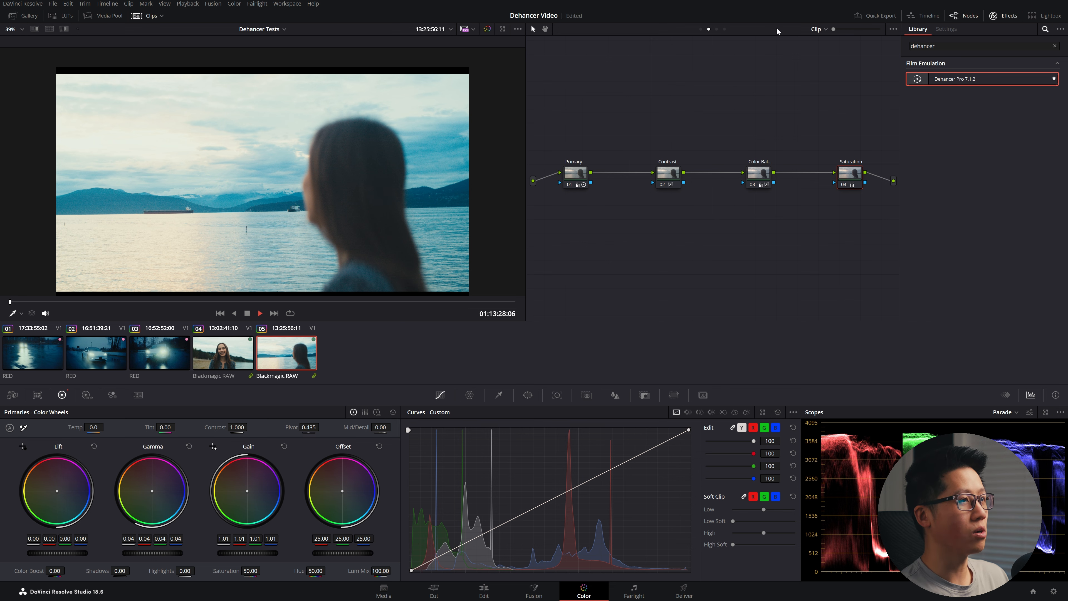
# In clip 05's group post-clip graph, add a serial node before the Color Space Transform node and a layer node beneath it.
pyautogui.click(717, 29)
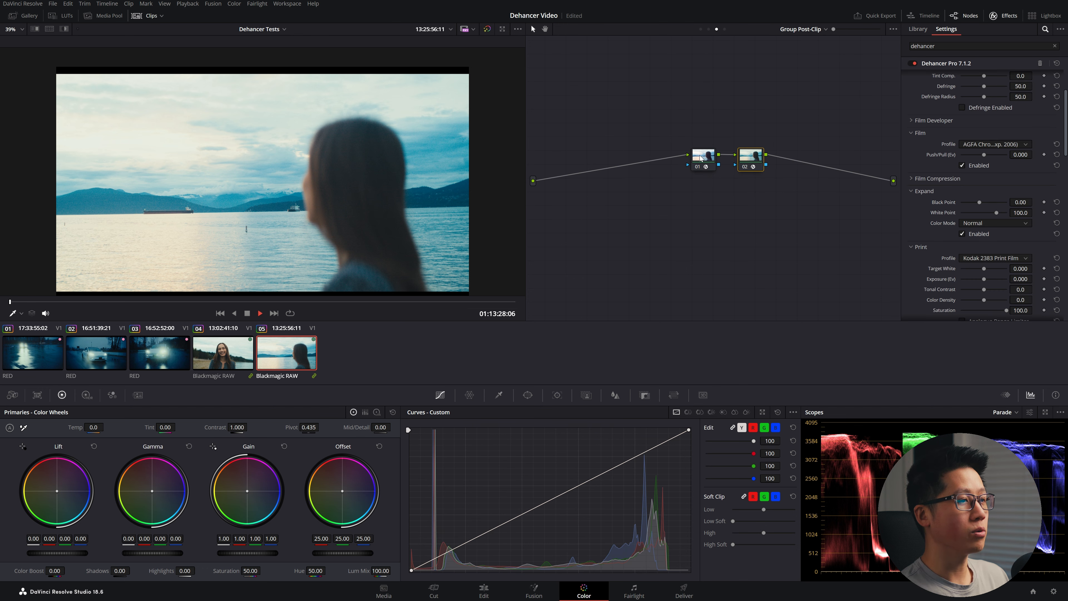
pyautogui.click(701, 158)
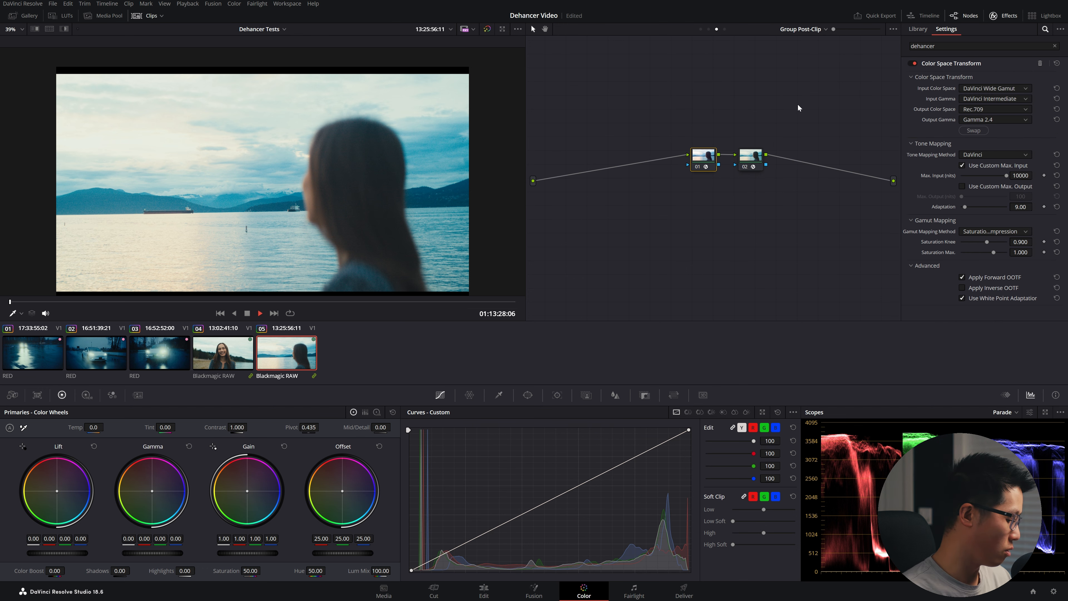
pyautogui.hotkey('shift', 's')
pyautogui.moveTo(700, 196); pyautogui.dragTo(590, 158)
pyautogui.rightClick(590, 159)
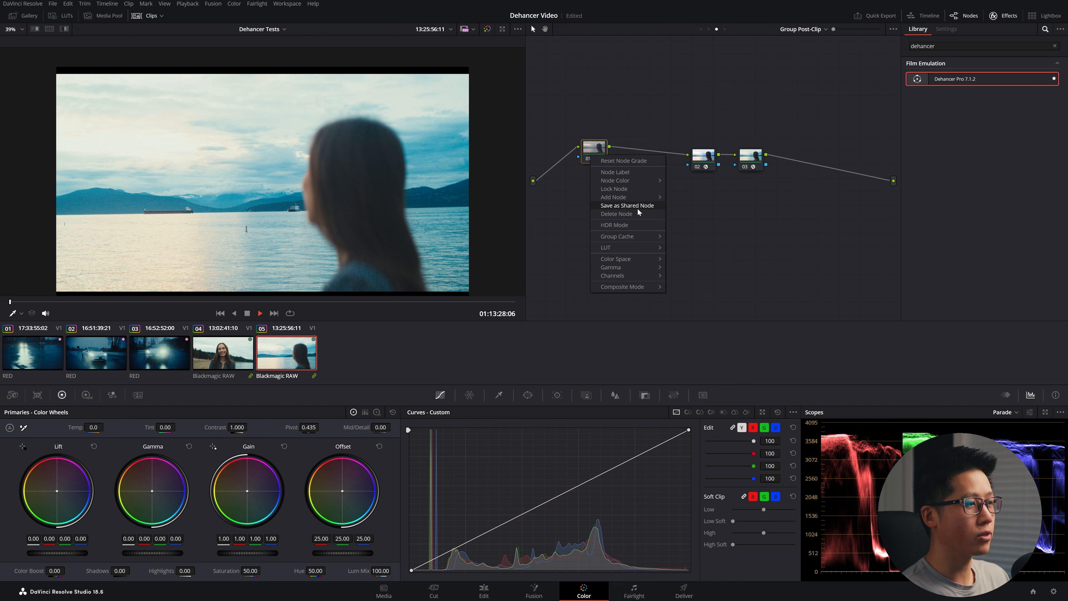
pyautogui.moveTo(653, 196)
pyautogui.click(705, 223)
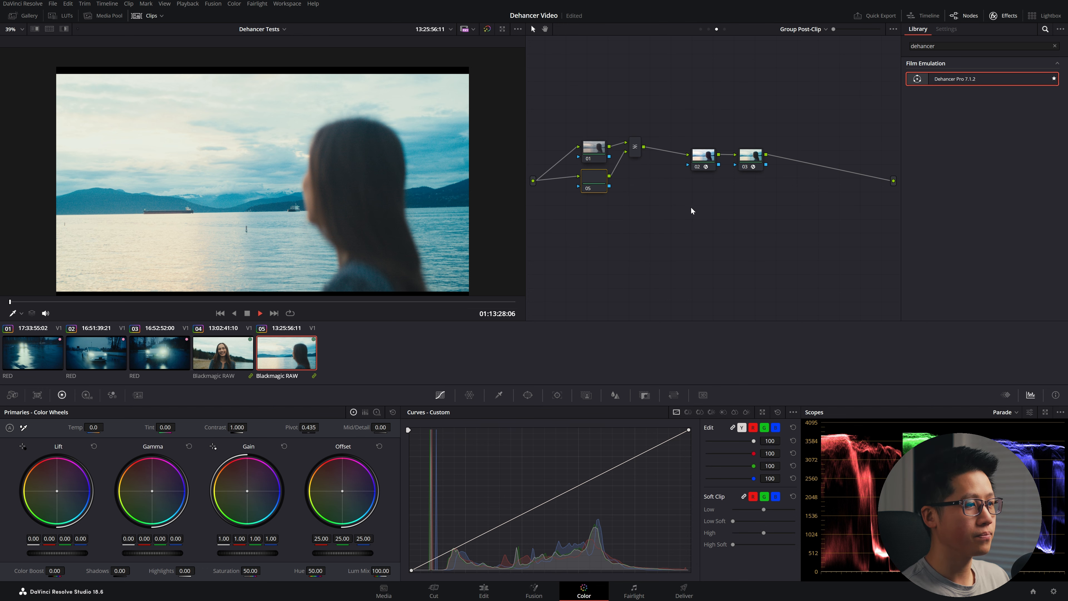
# Change the layer mixer's composite mode, enable Monochrome in node 01's RGB Mixer, and check the shot full screen.
pyautogui.rightClick(642, 165)
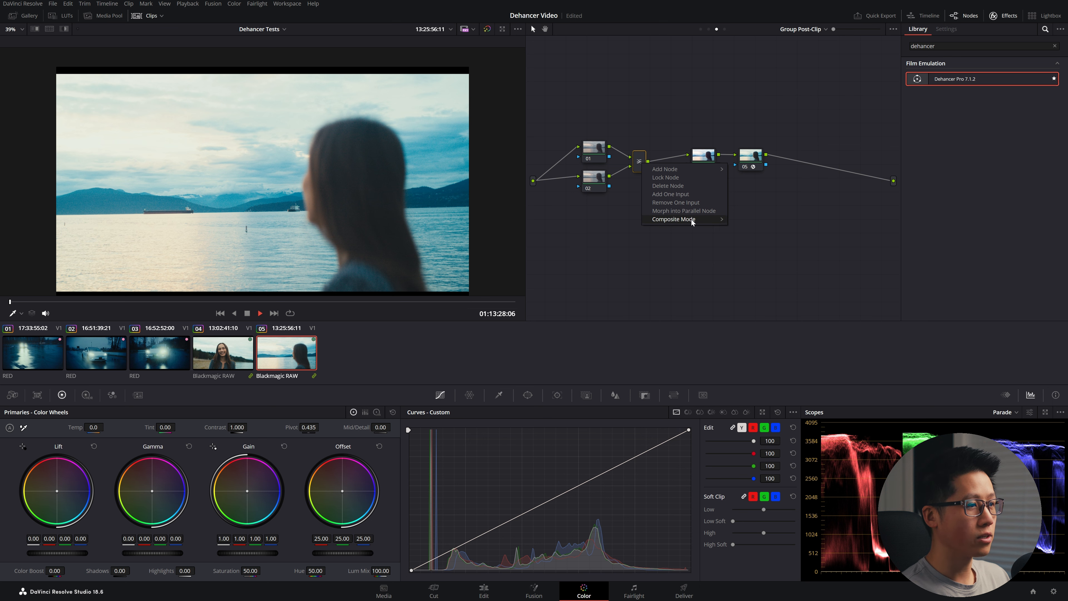
pyautogui.moveTo(700, 219)
pyautogui.click(742, 232)
pyautogui.click(594, 150)
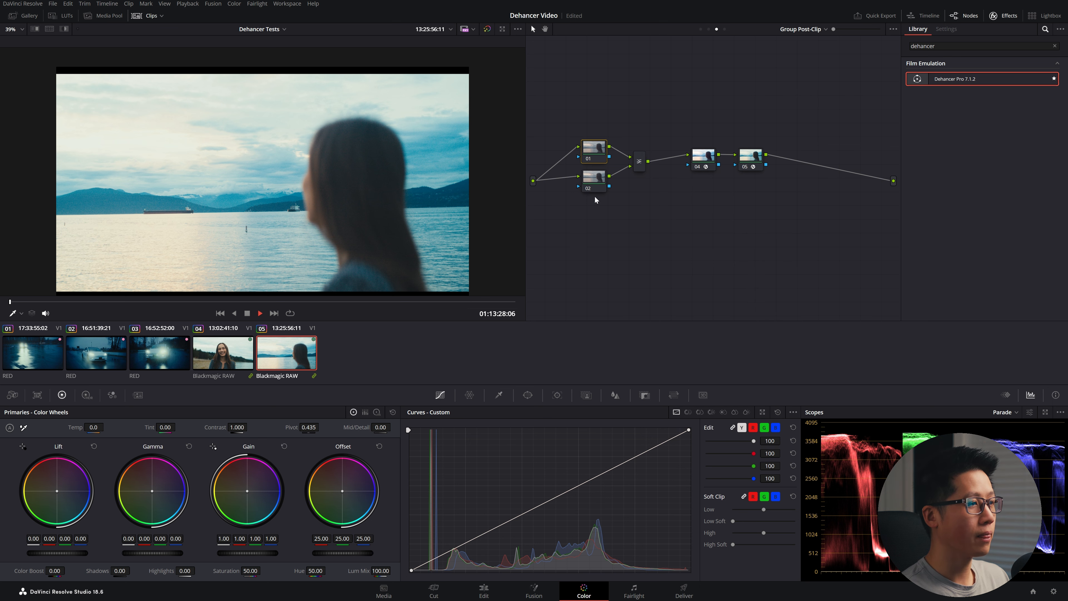
pyautogui.click(113, 396)
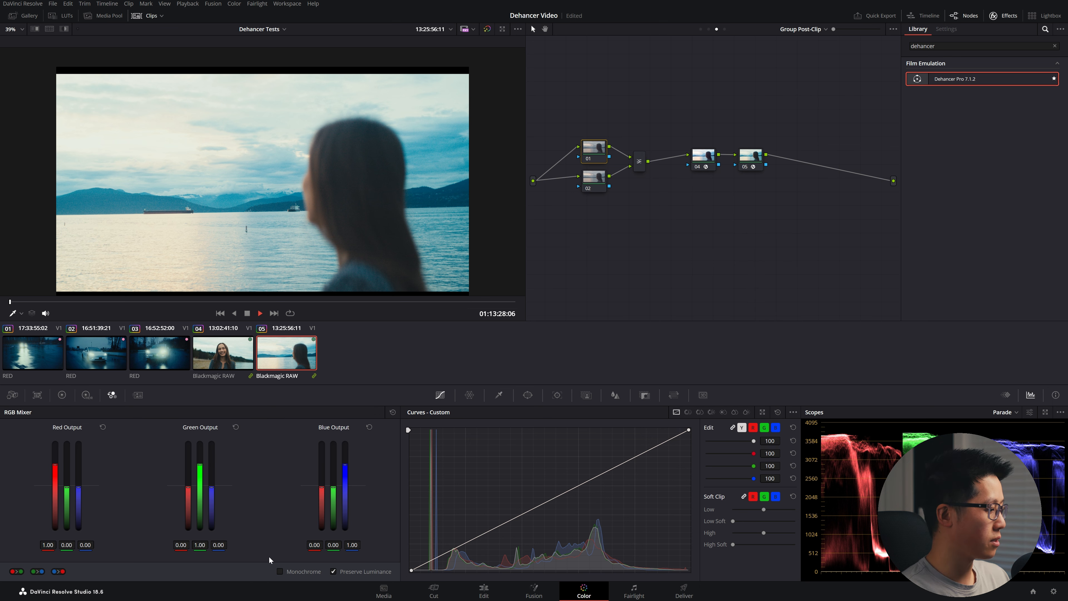
pyautogui.click(280, 571)
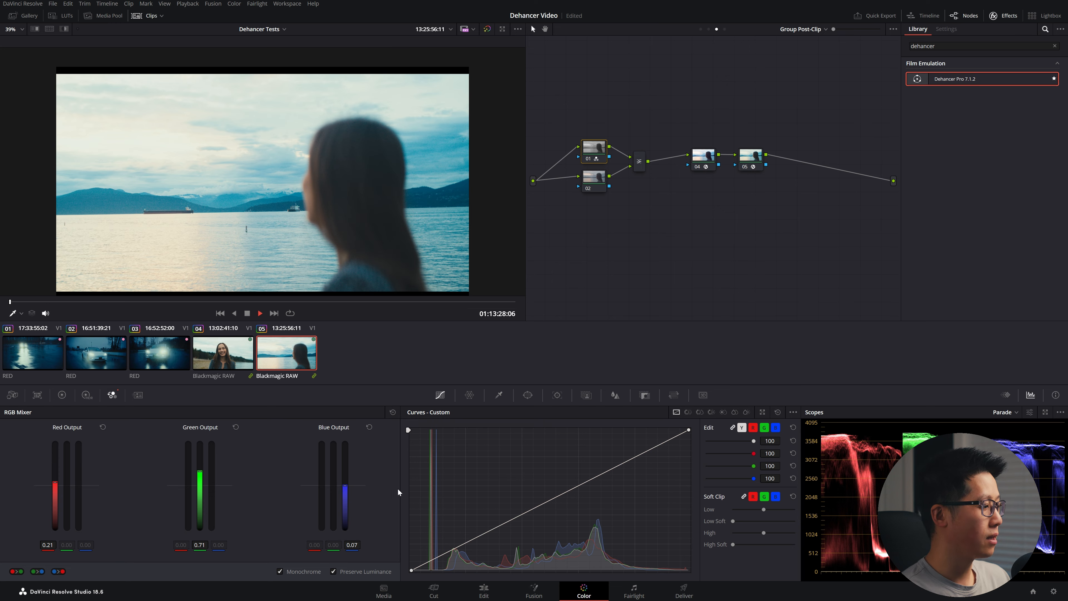
pyautogui.hotkey('ctrl', 'f')
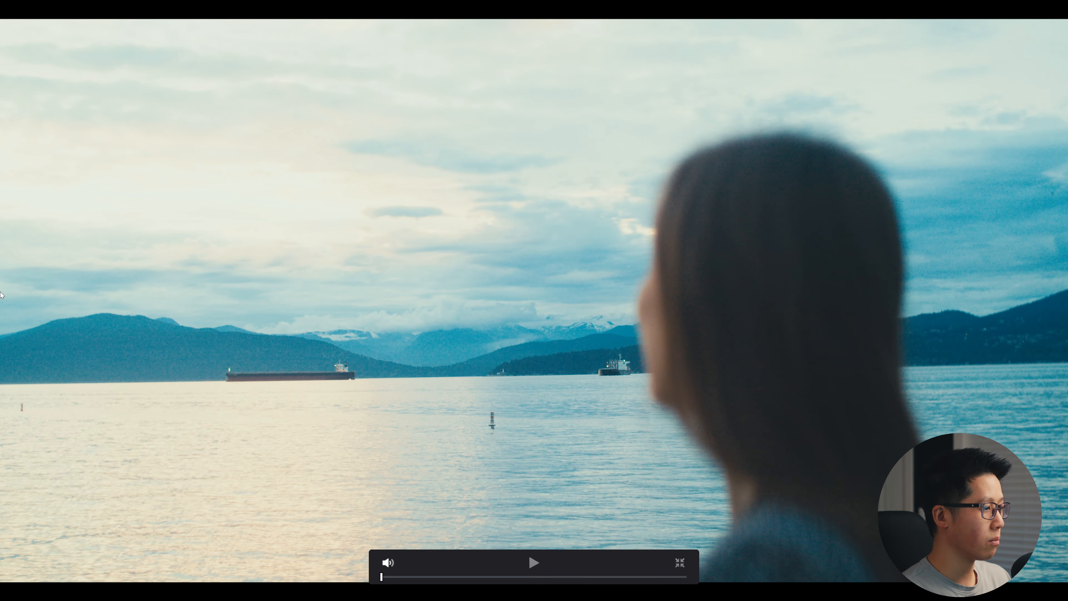
pyautogui.hotkey('ctrl', 'f')
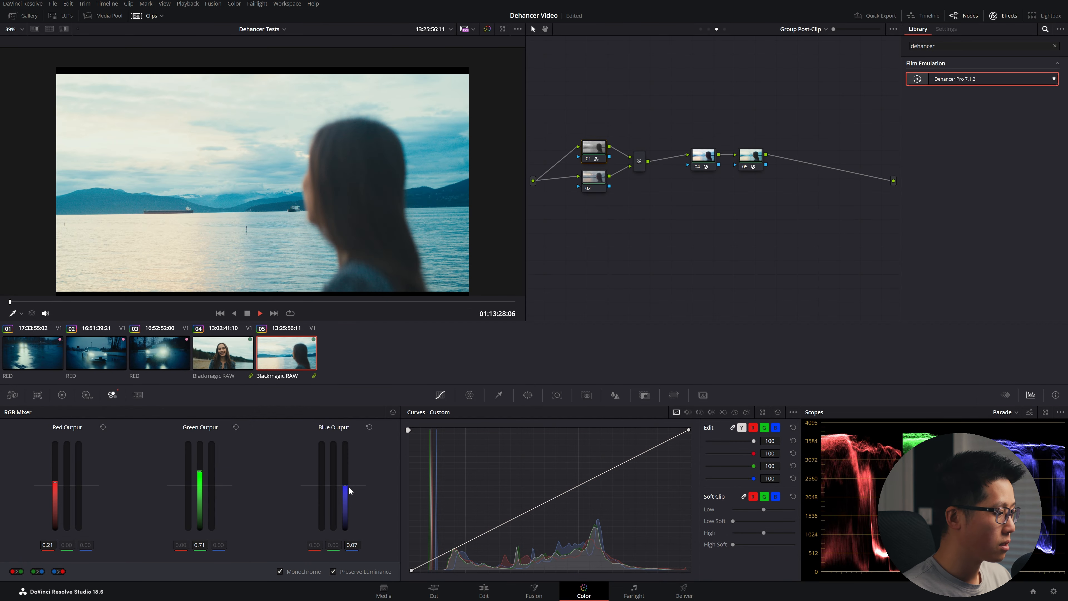
# Lower node 01's monochrome Blue Output to -0.79 and compare clip 05 full screen with the node off and on.
pyautogui.moveTo(345, 488); pyautogui.dragTo(345, 503)
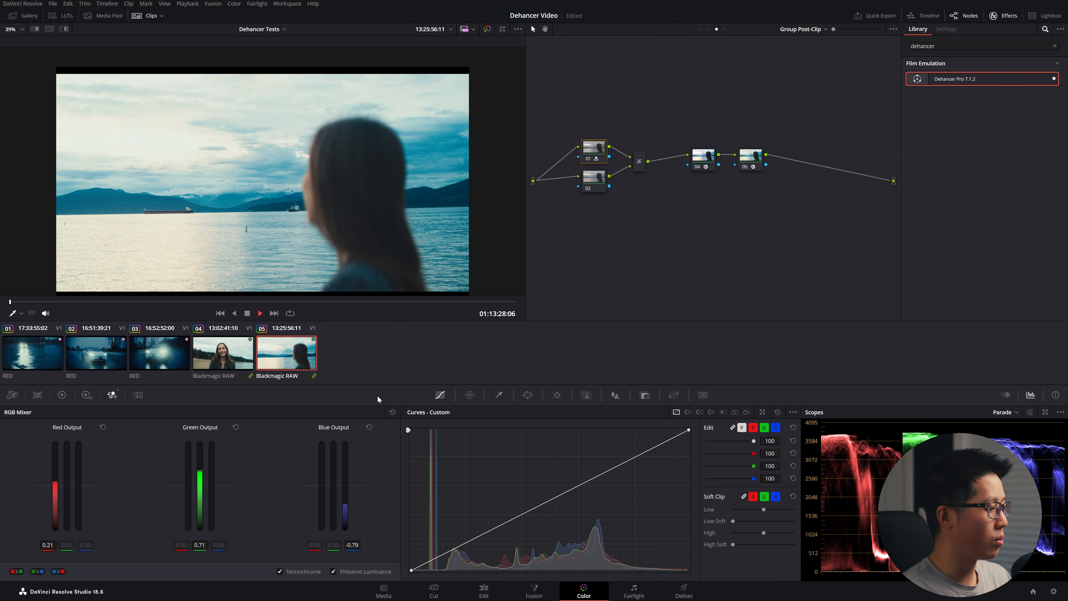
pyautogui.hotkey('ctrl', 'f')
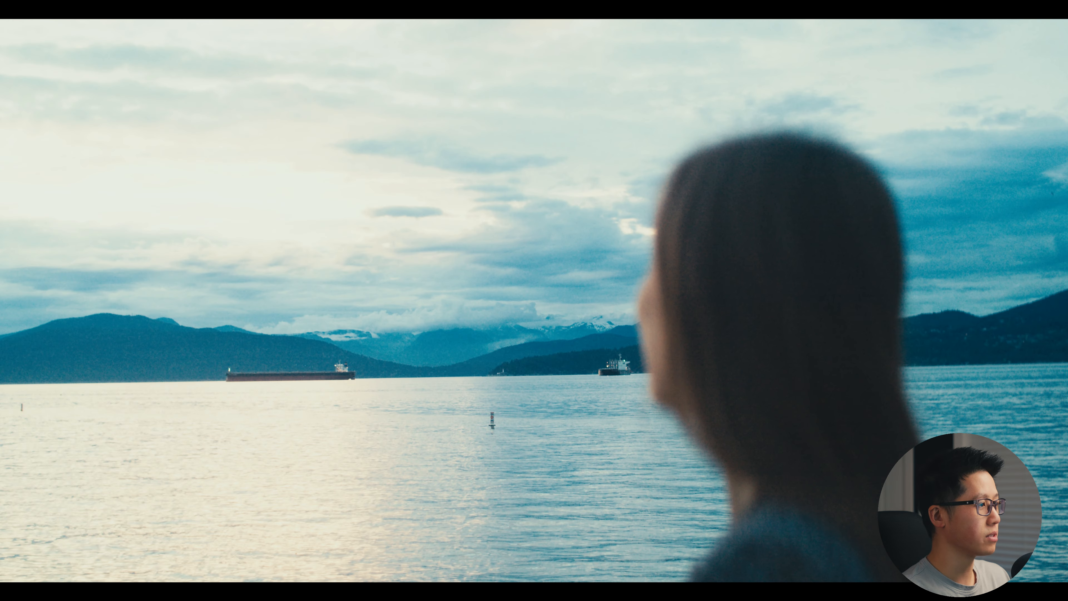
pyautogui.hotkey('ctrl', 'd')
pyautogui.hotkey('ctrl', 'd')
pyautogui.hotkey('ctrl', 'd')
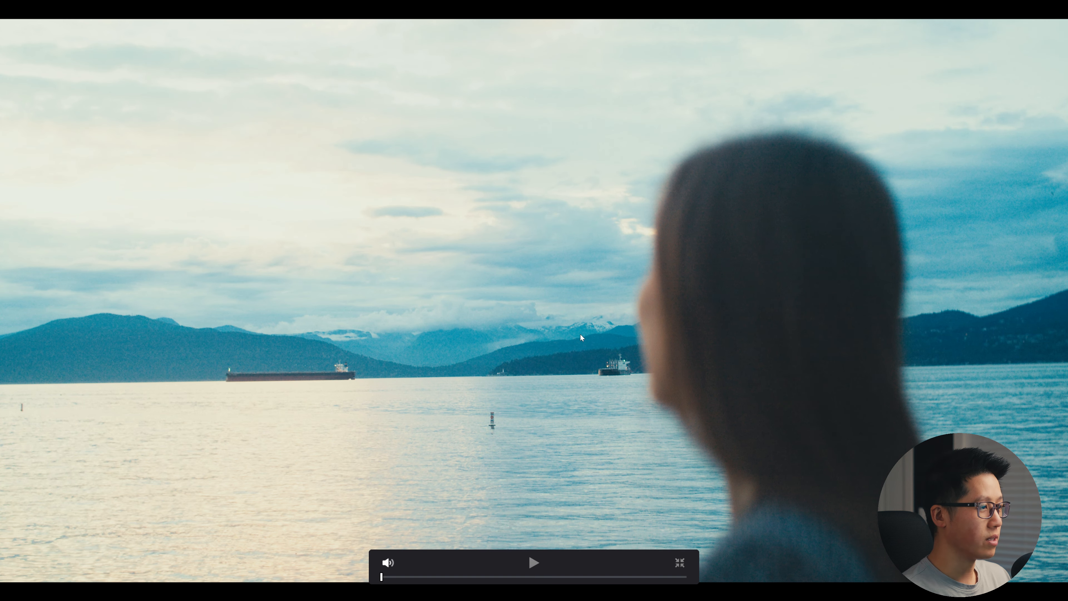
pyautogui.hotkey('ctrl', 'd')
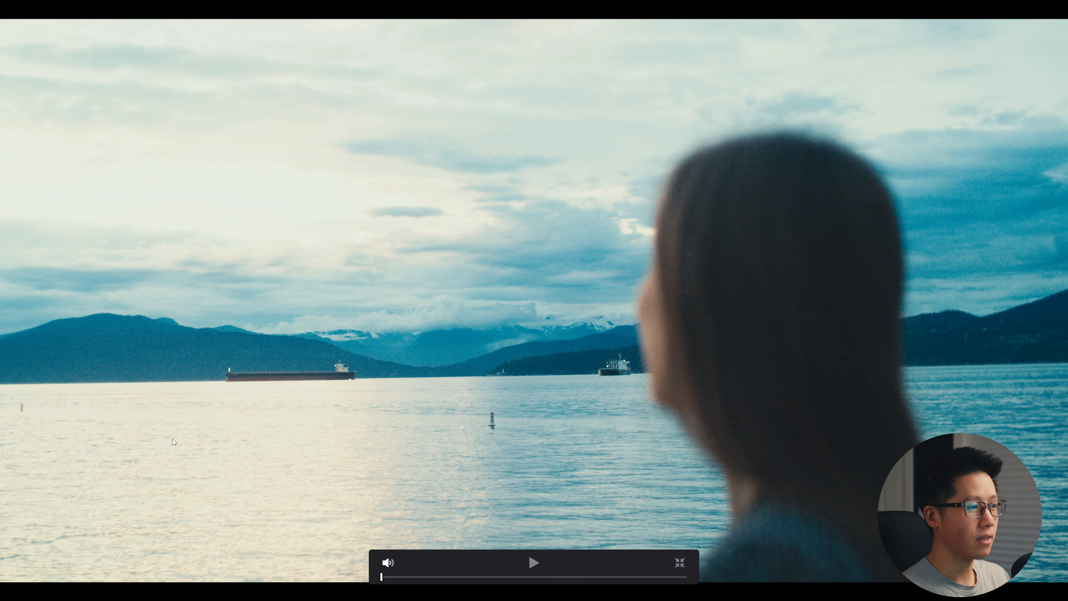
pyautogui.hotkey('ctrl', 'd')
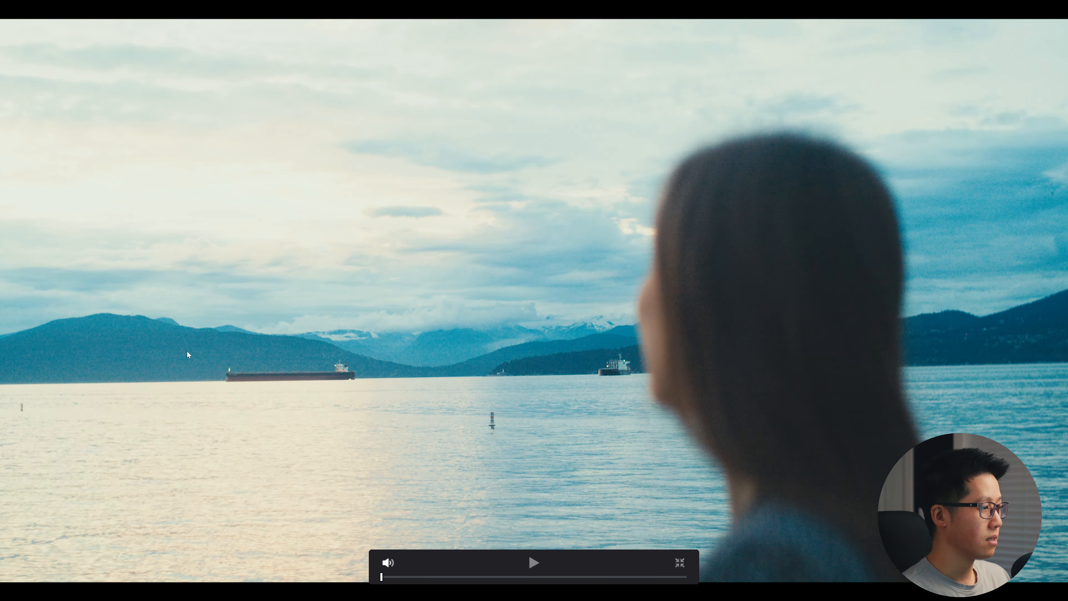
pyautogui.hotkey('ctrl', 'd')
pyautogui.hotkey('ctrl', 'f')
# On a late frame of clip 05 showing the woman's face, raise node 01's Blue Output slightly and compare full screen.
pyautogui.moveTo(231, 302); pyautogui.dragTo(461, 313)
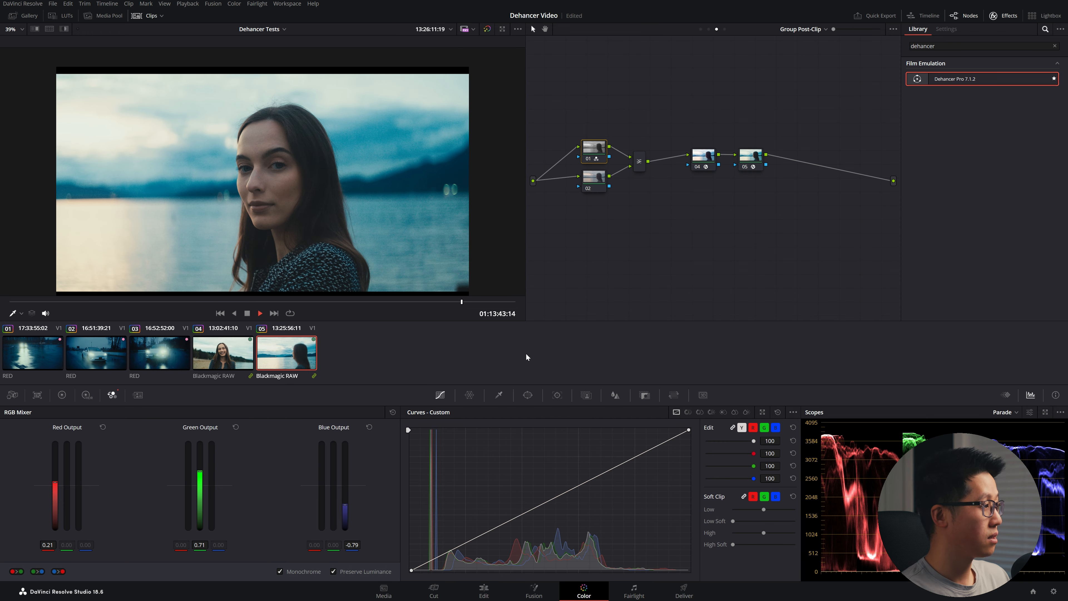
pyautogui.hotkey('ctrl', 'f')
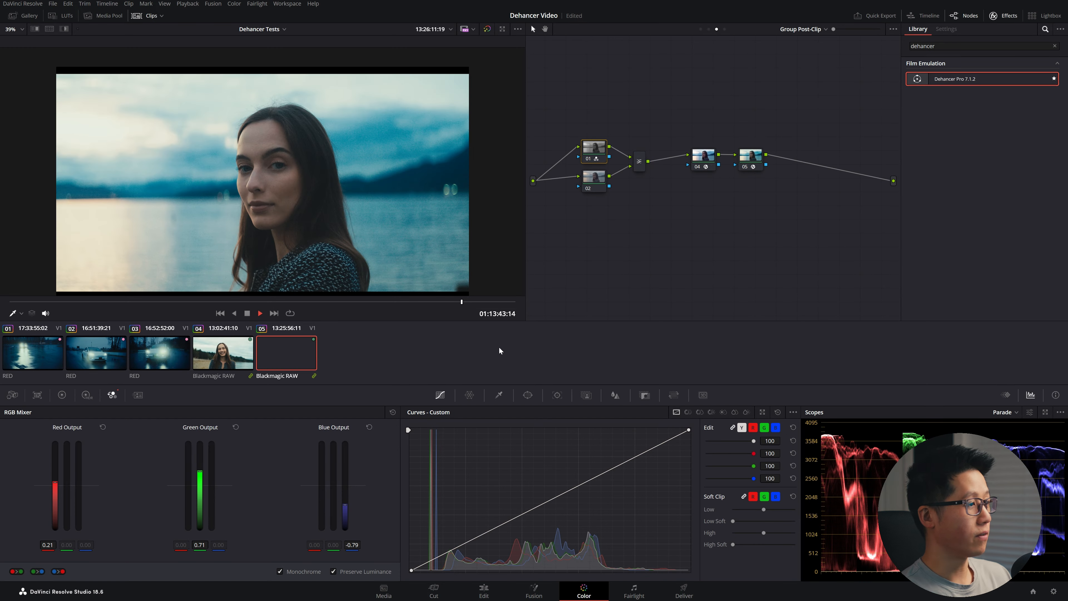
pyautogui.moveTo(345, 504); pyautogui.dragTo(345, 496)
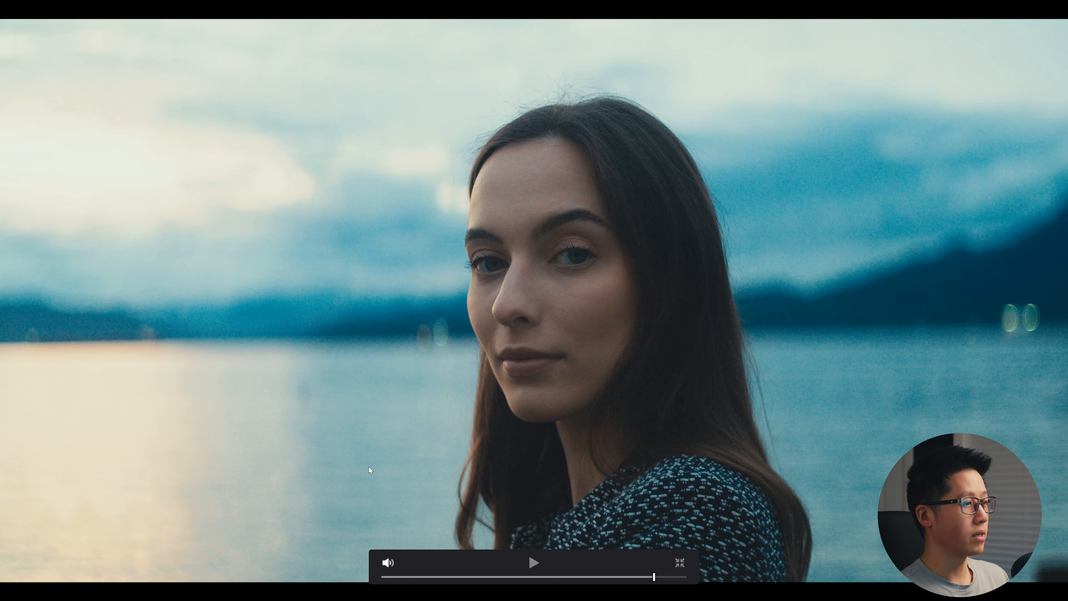
pyautogui.hotkey('ctrl', 'd')
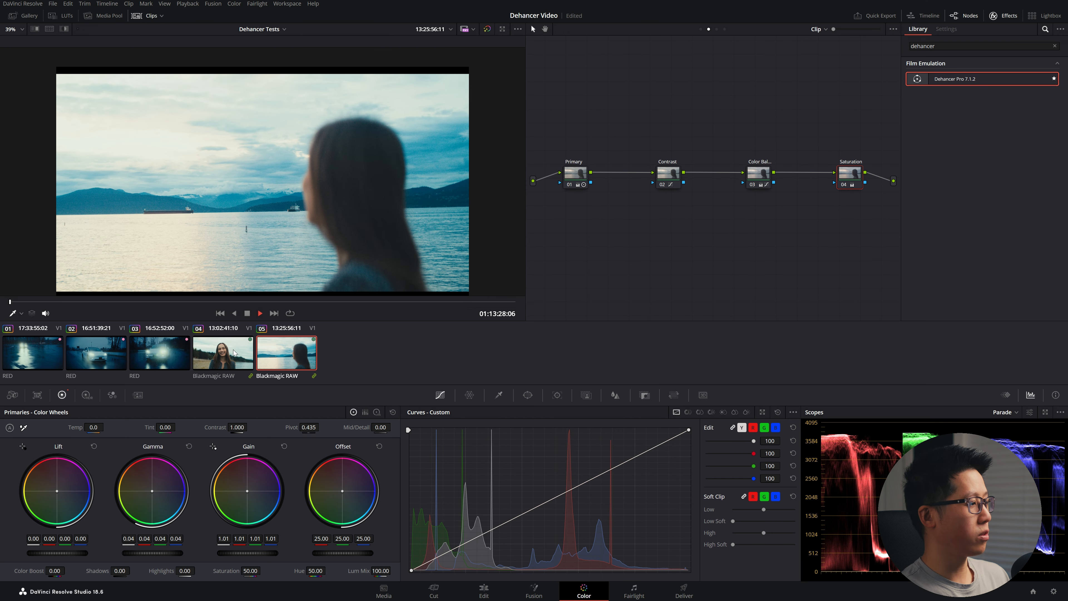
# For clip 04, keep the group post-clip Dehancer Film Grain profile at 35 mm ISO 250 and set its Amount to 15.
pyautogui.click(234, 347)
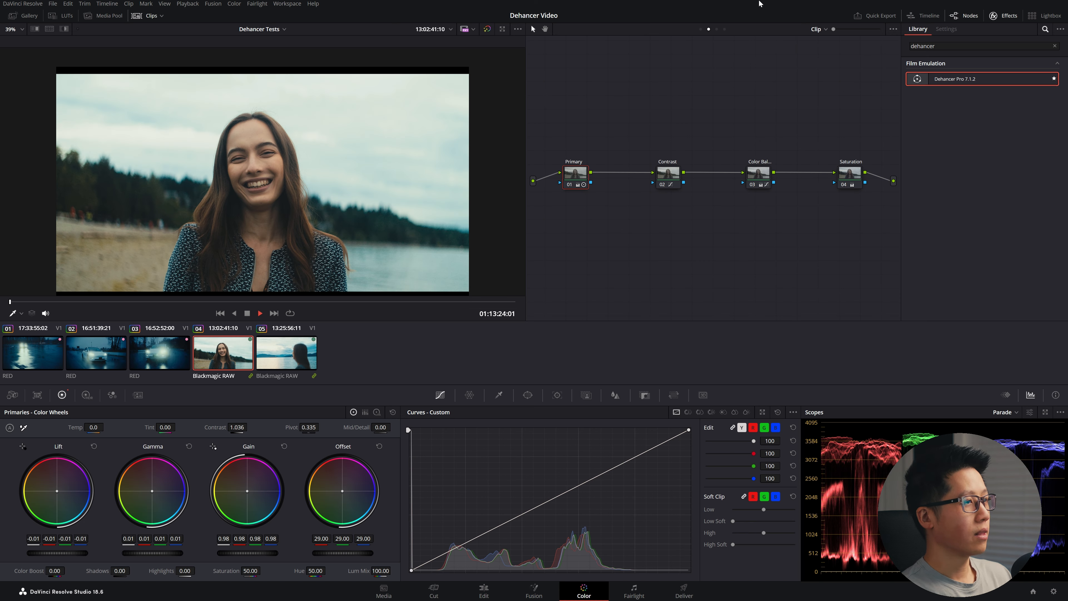
pyautogui.click(717, 29)
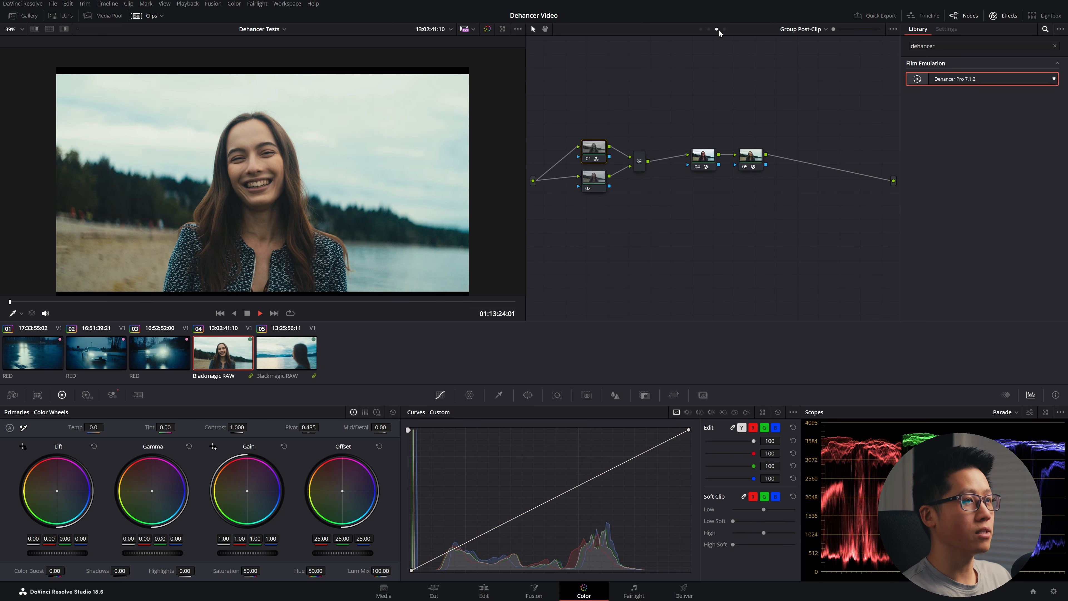
pyautogui.click(751, 166)
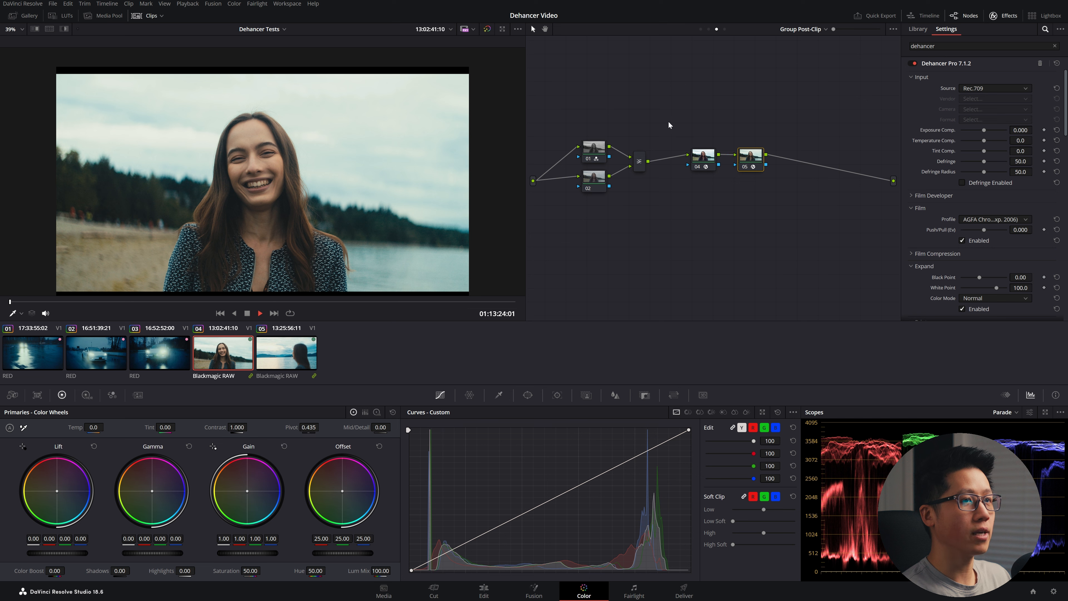
pyautogui.scroll(-6, 975, 154)
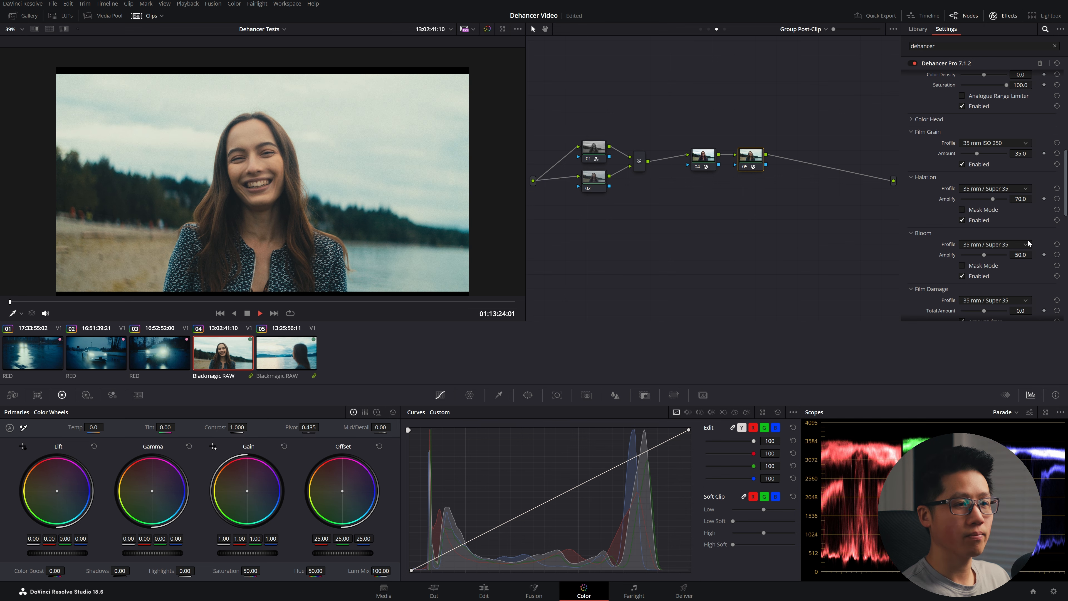
pyautogui.click(1013, 141)
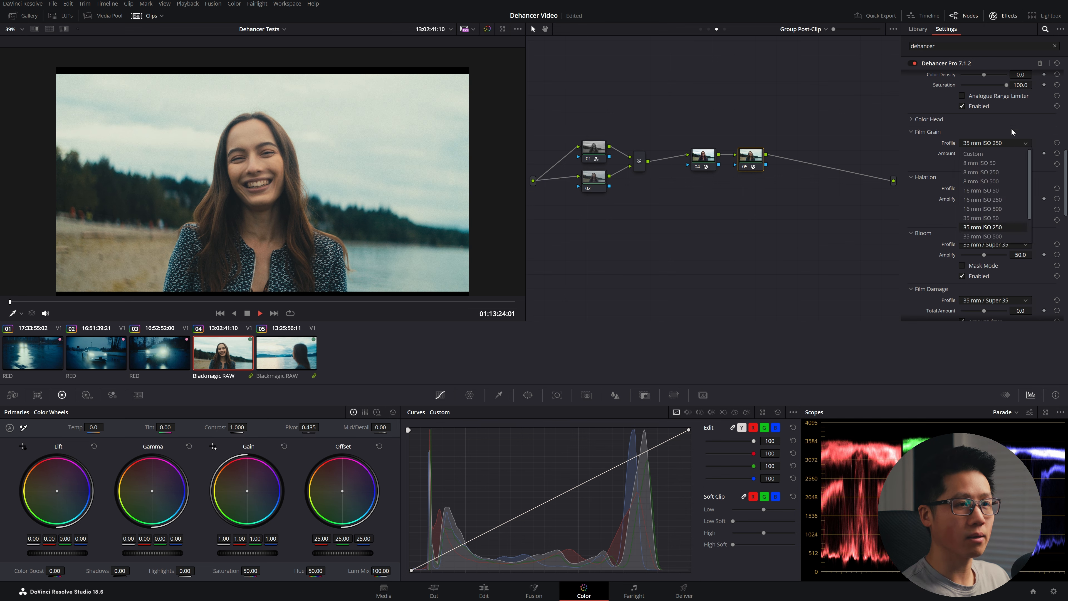
pyautogui.click(997, 228)
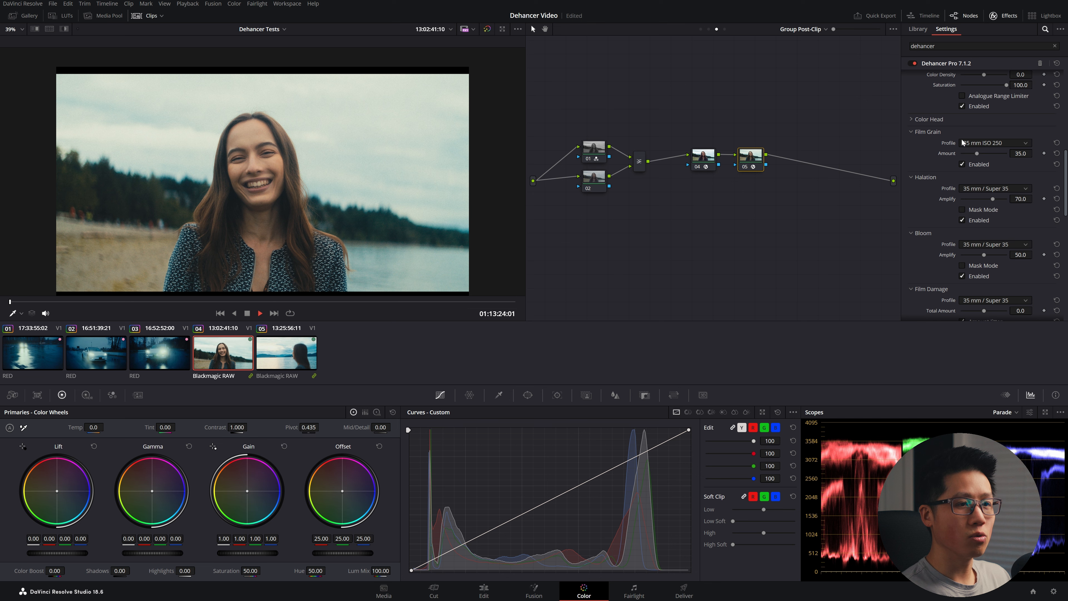
pyautogui.click(1021, 154)
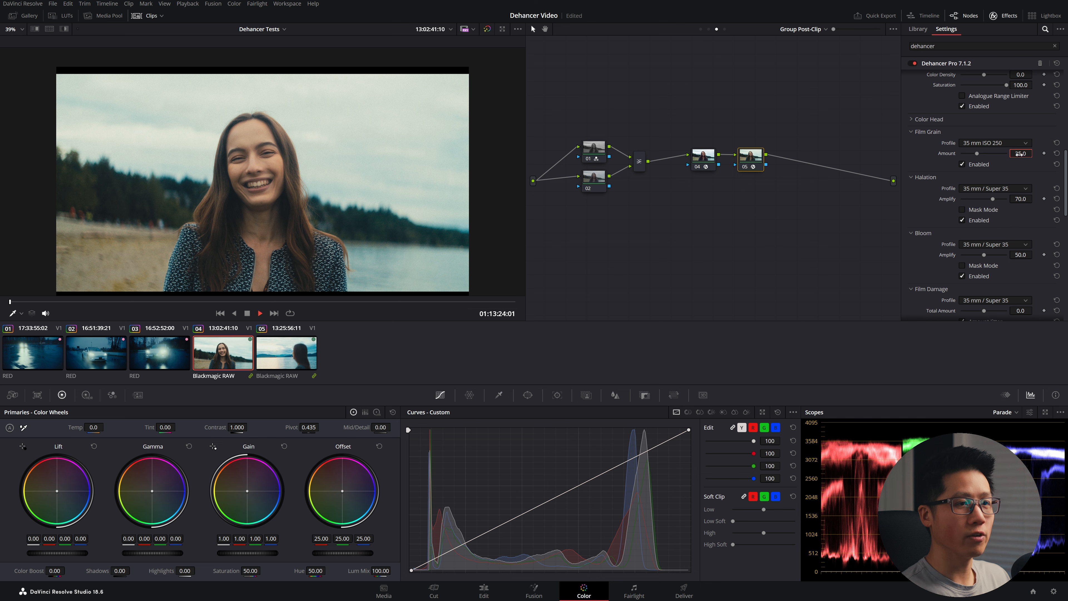
pyautogui.write('15')
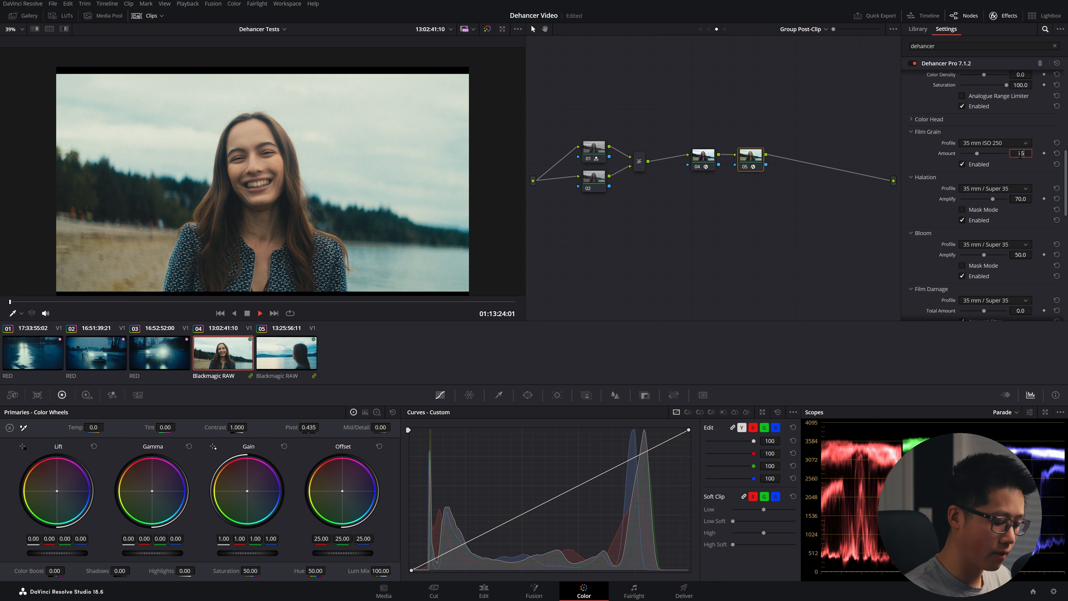
pyautogui.press('Return')
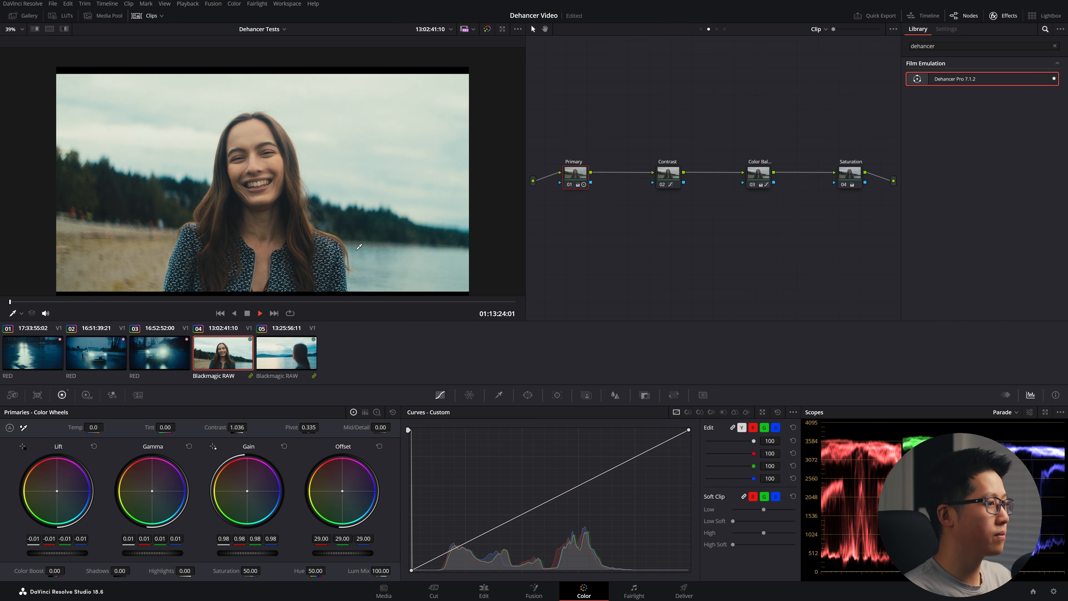
# Play clip 04 full screen to check the reduced film grain, and switch to clip 05.
pyautogui.press('super+f')
pyautogui.press('space')
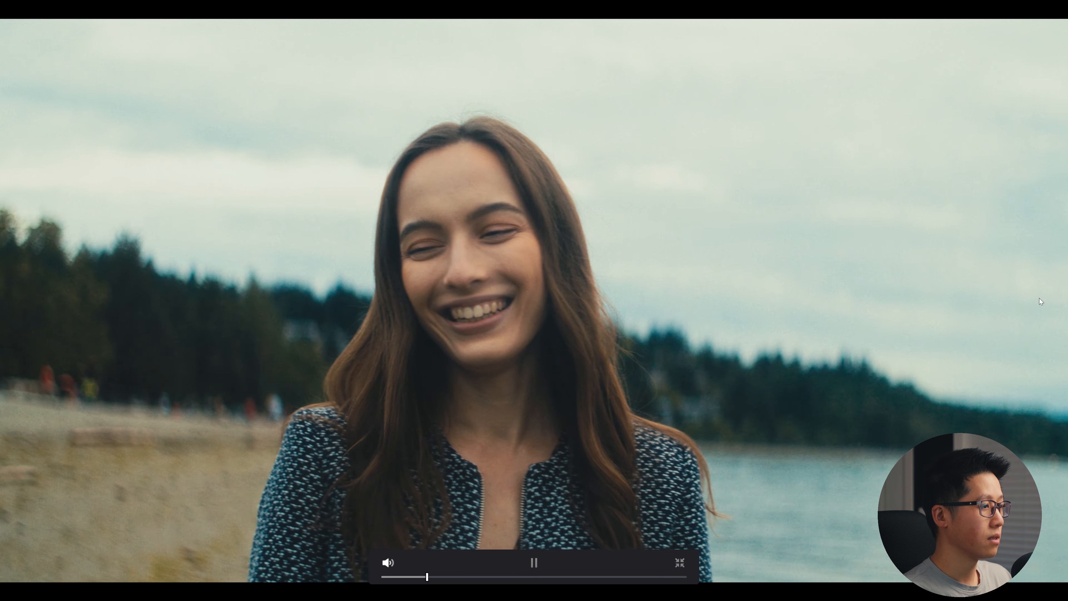
pyautogui.press('space')
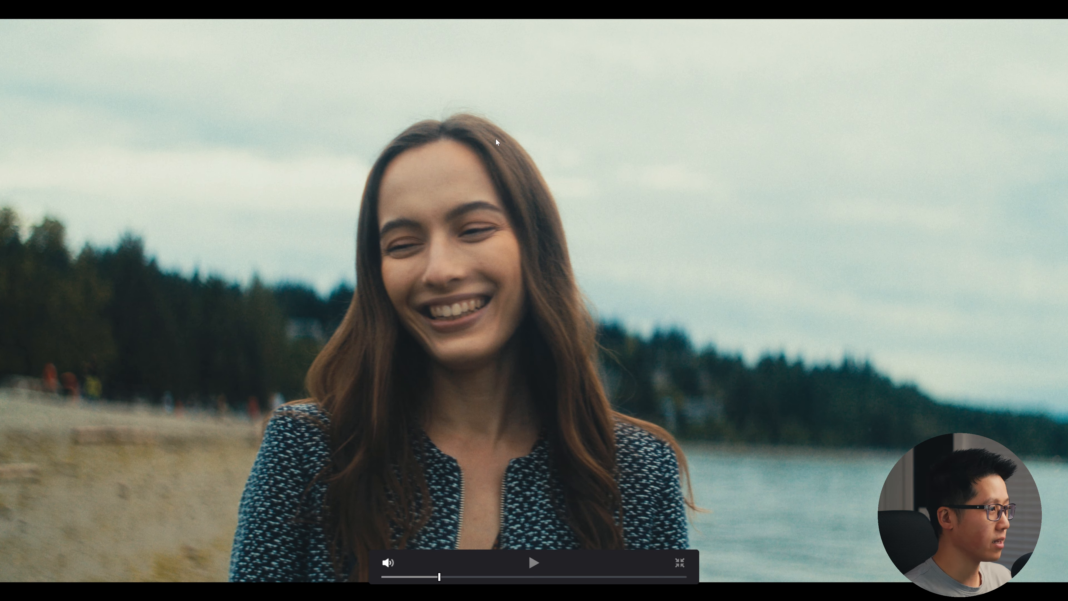
pyautogui.press('super+f')
pyautogui.click(275, 357)
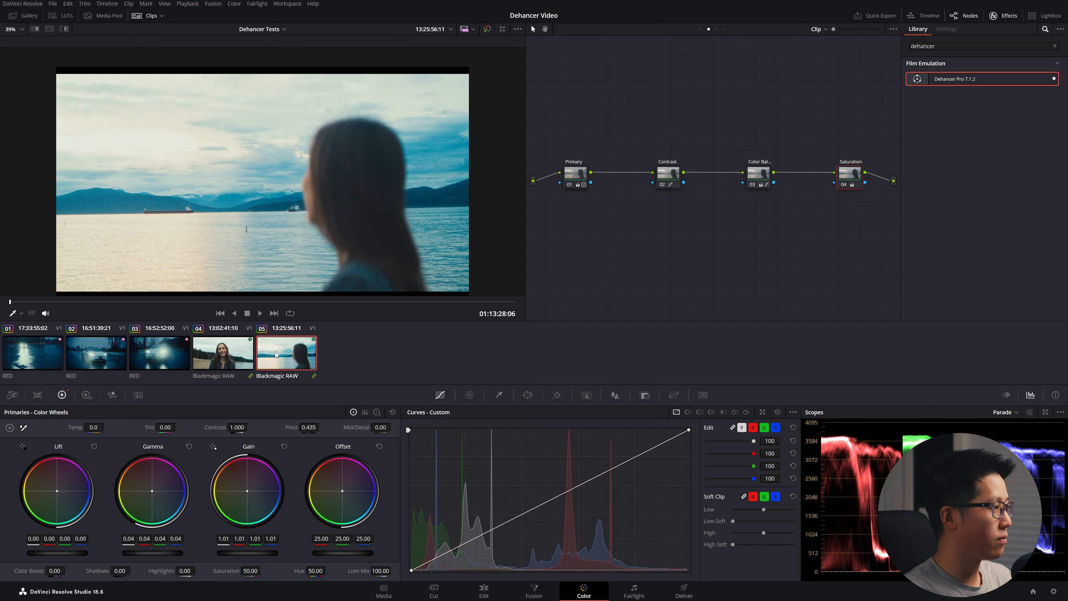
# Play clip 05 full screen, and look at clip 03 before returning to clip 04.
pyautogui.press('super+f')
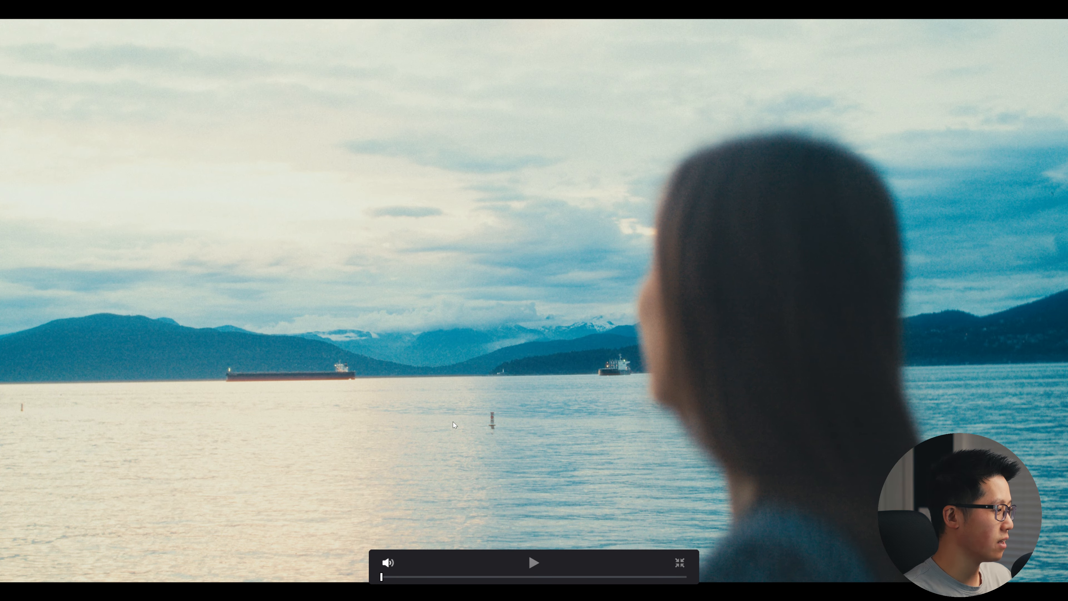
pyautogui.press('space')
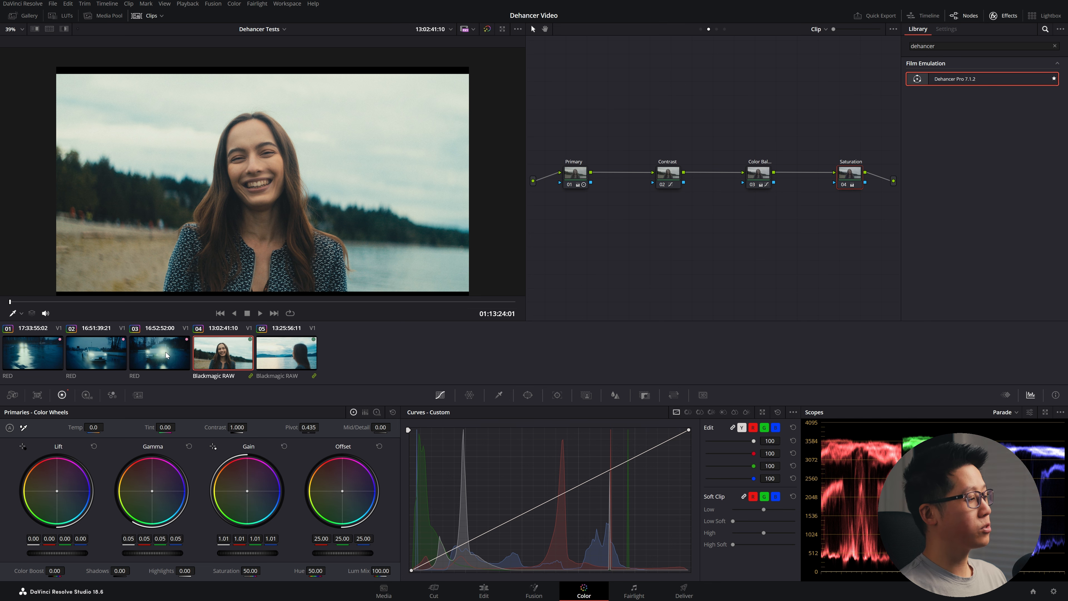
pyautogui.click(146, 356)
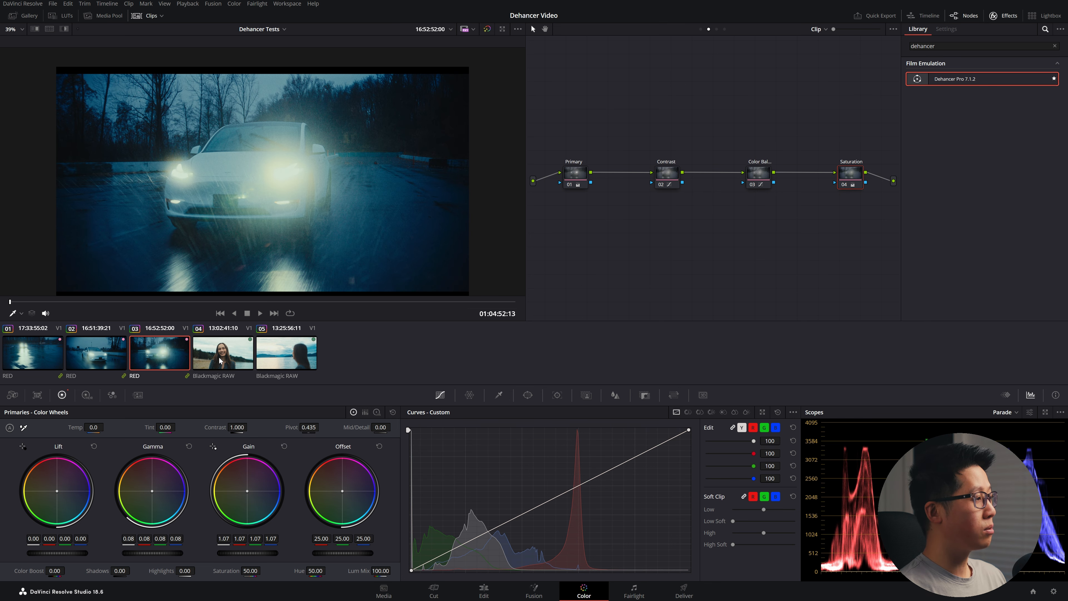
pyautogui.click(220, 360)
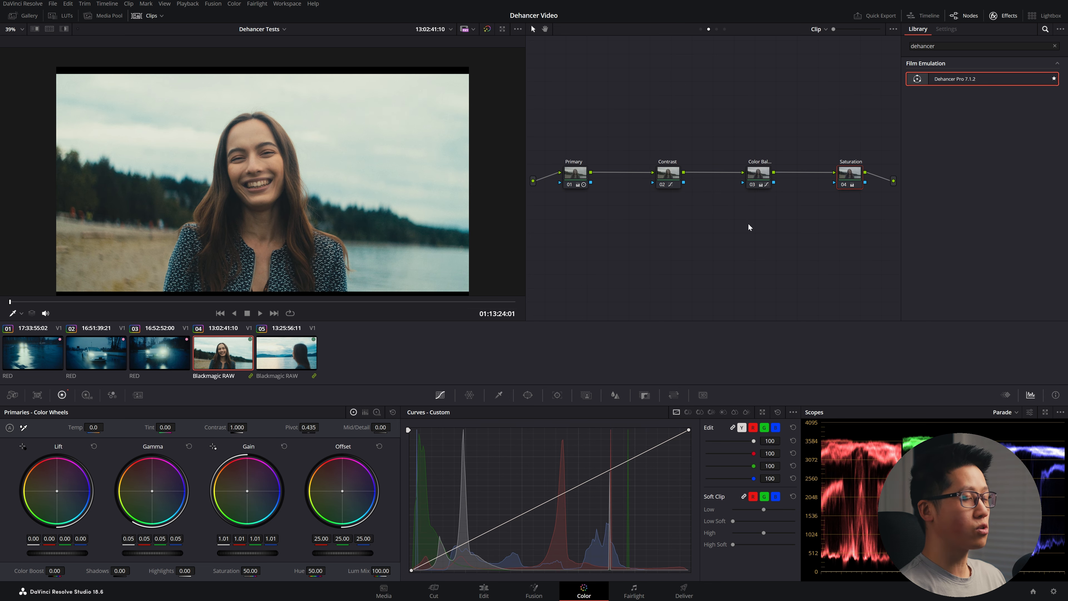
# For clip 04, show the group post-clip Dehancer settings in a wider panel and expand the Film Damage section.
pyautogui.click(717, 31)
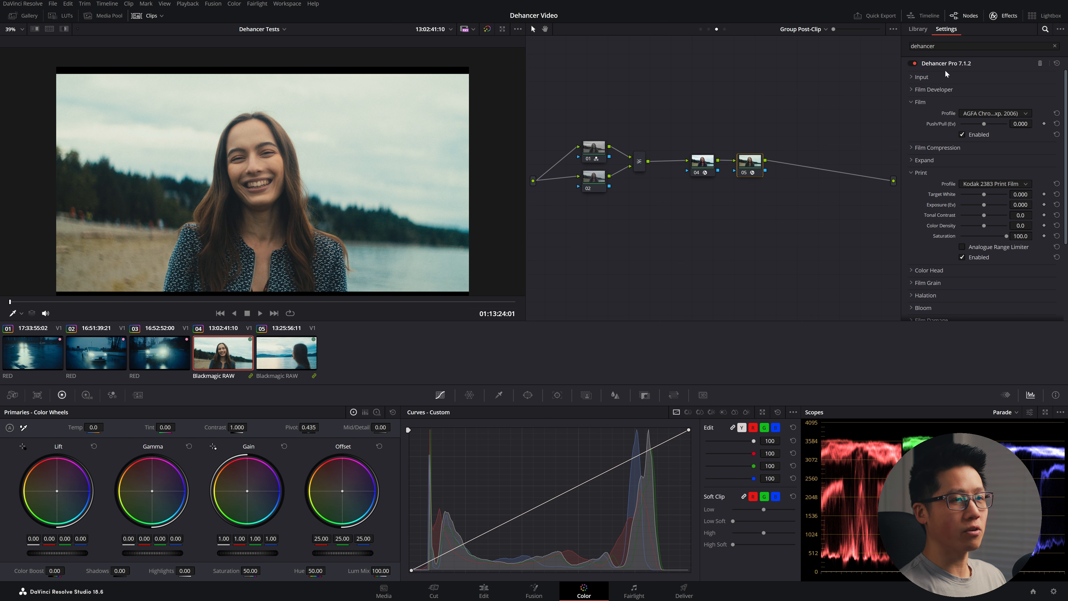
pyautogui.moveTo(901, 70); pyautogui.dragTo(769, 72)
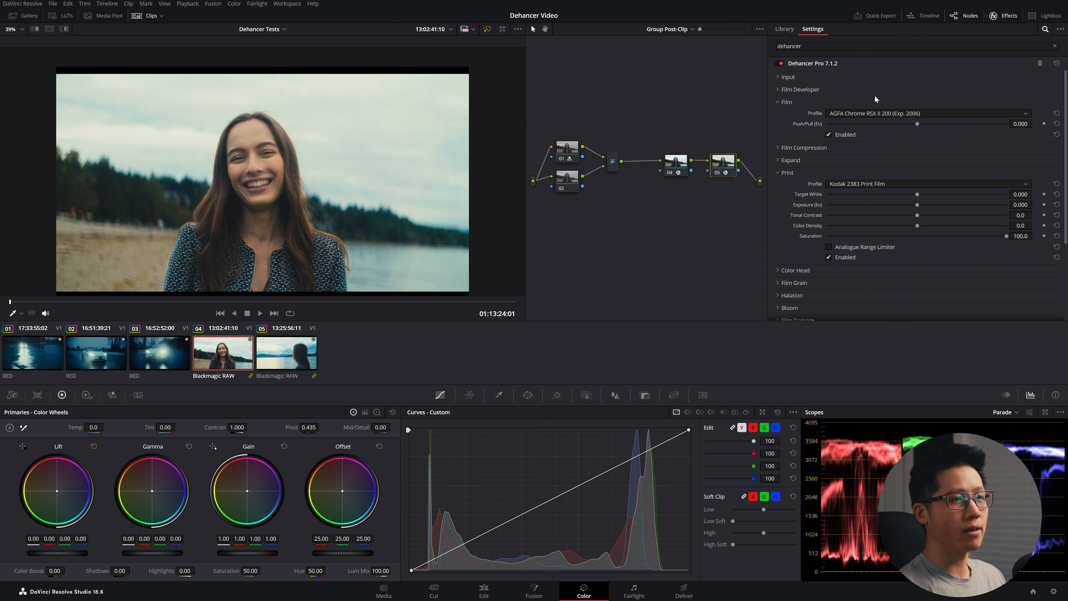
pyautogui.scroll(-5, 868, 87)
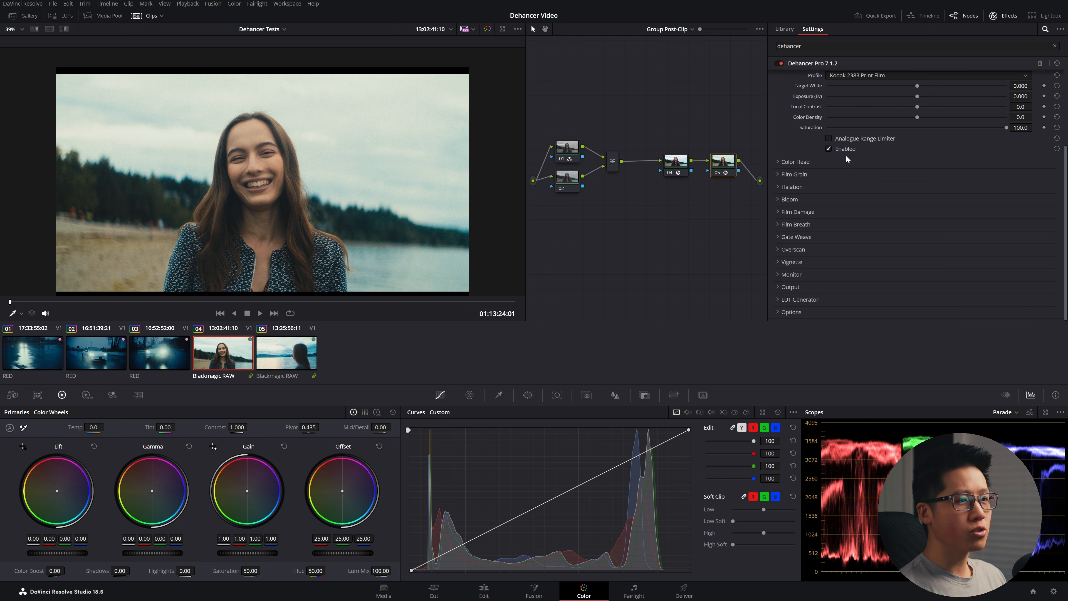
pyautogui.click(802, 212)
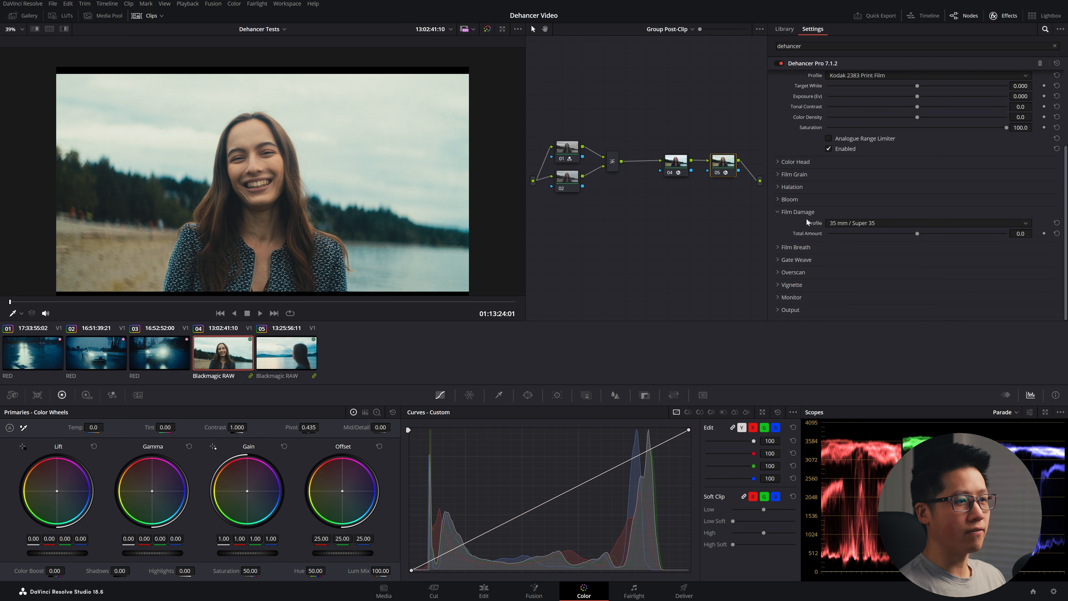
# Preview Dehancer's Overscan effect with Gate Type Widescreen 35mm 1.85:1, and disable Overscan again.
pyautogui.scroll(-2, 835, 235)
pyautogui.click(797, 250)
pyautogui.scroll(-3, 883, 261)
pyautogui.click(828, 270)
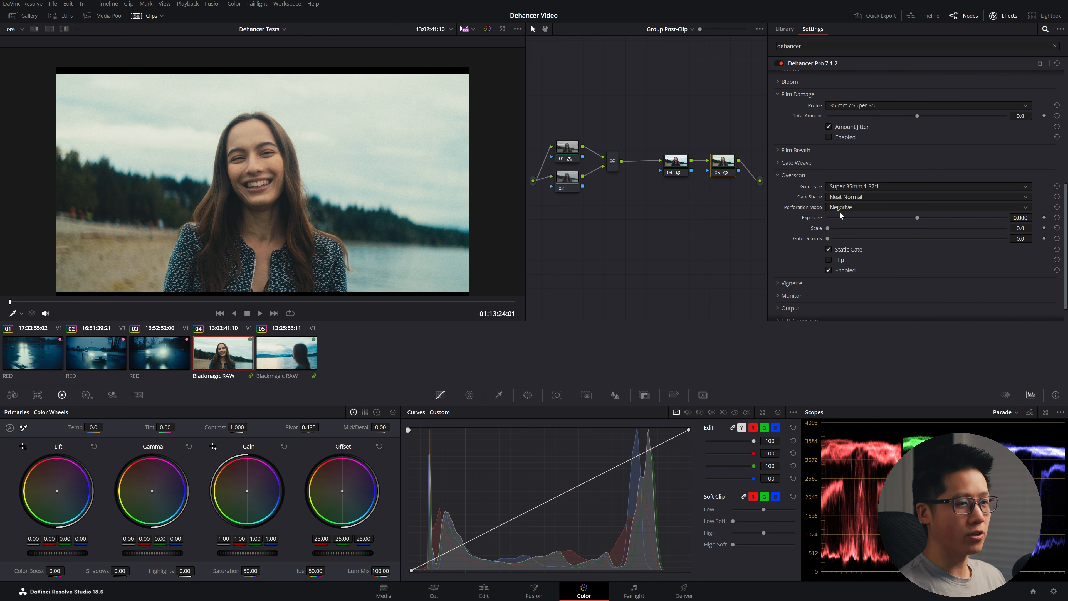
pyautogui.click(866, 186)
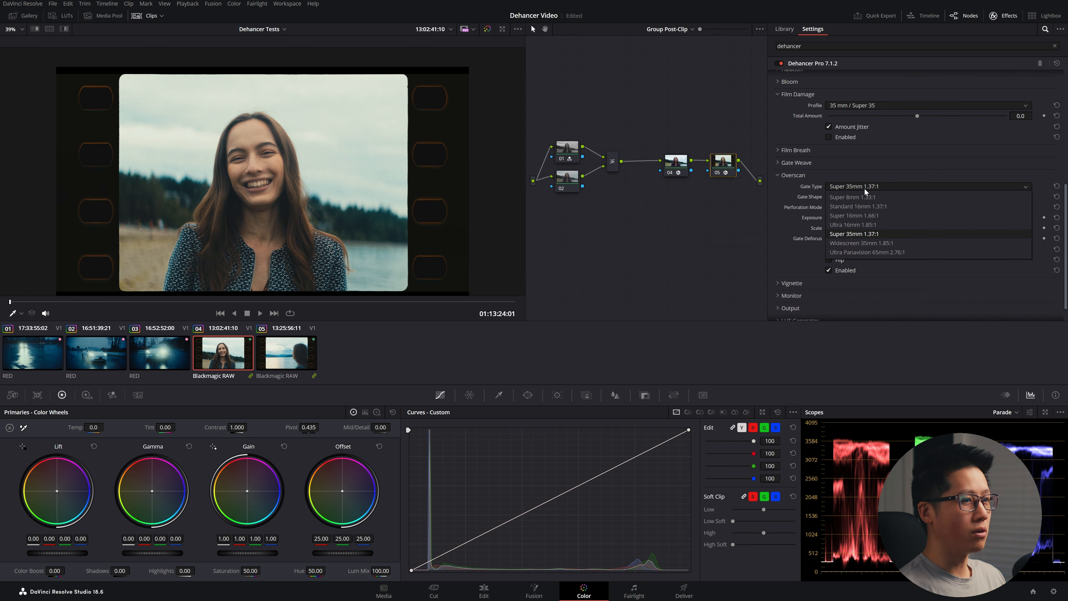
pyautogui.click(861, 243)
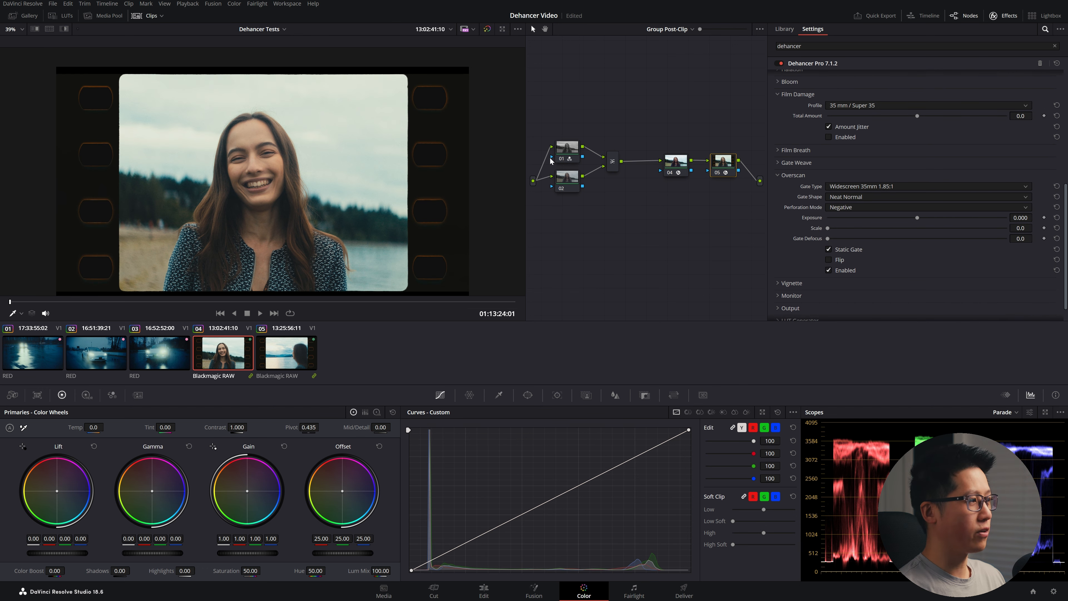
pyautogui.click(829, 270)
# Expand the Gate Weave and Film Breath sections to review their options.
pyautogui.click(799, 162)
pyautogui.click(835, 150)
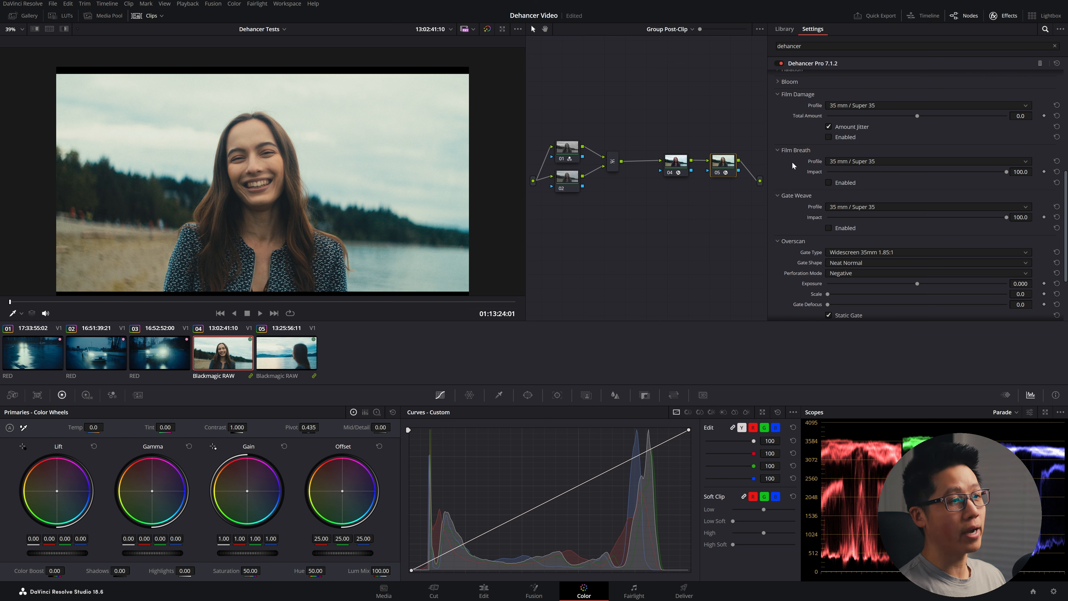
pyautogui.scroll(2, 812, 172)
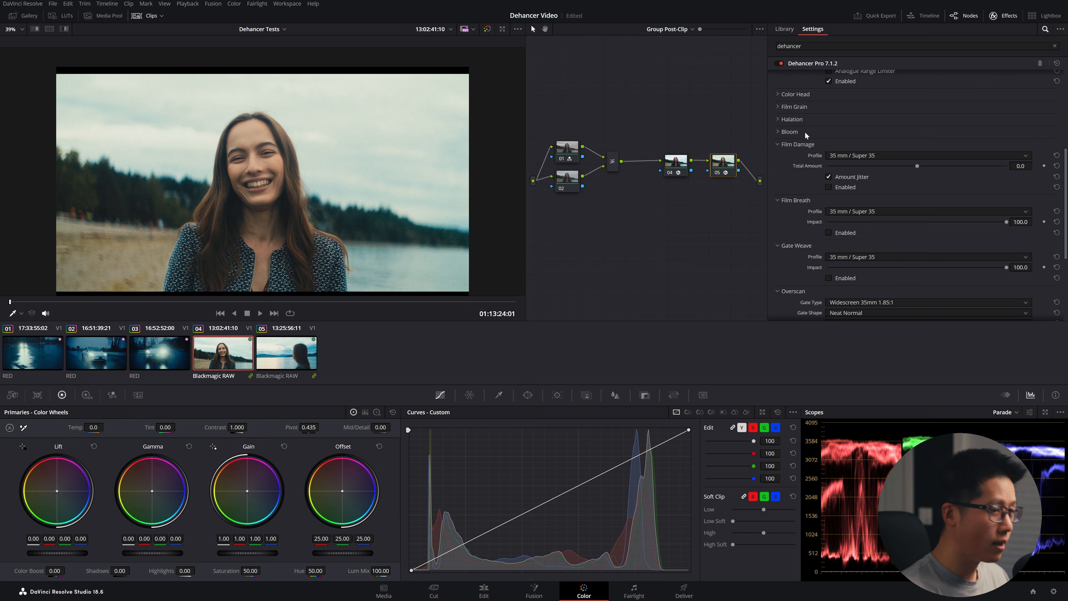
pyautogui.scroll(-10, 804, 135)
# Expand all Dehancer sections at once, review the settings from Input to Color Head, and collapse every section.
pyautogui.scroll(6, 884, 149)
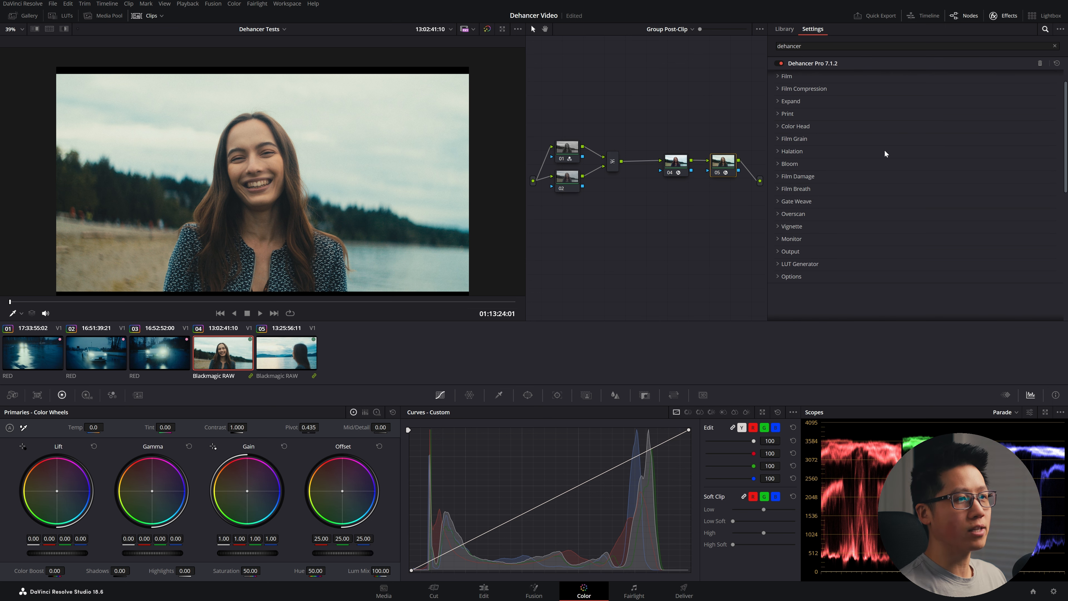
pyautogui.keyDown('alt'); pyautogui.doubleClick(825, 90); pyautogui.keyUp('alt')
pyautogui.scroll(2, 943, 246)
pyautogui.scroll(-6, 907, 216)
pyautogui.scroll(-6, 906, 215)
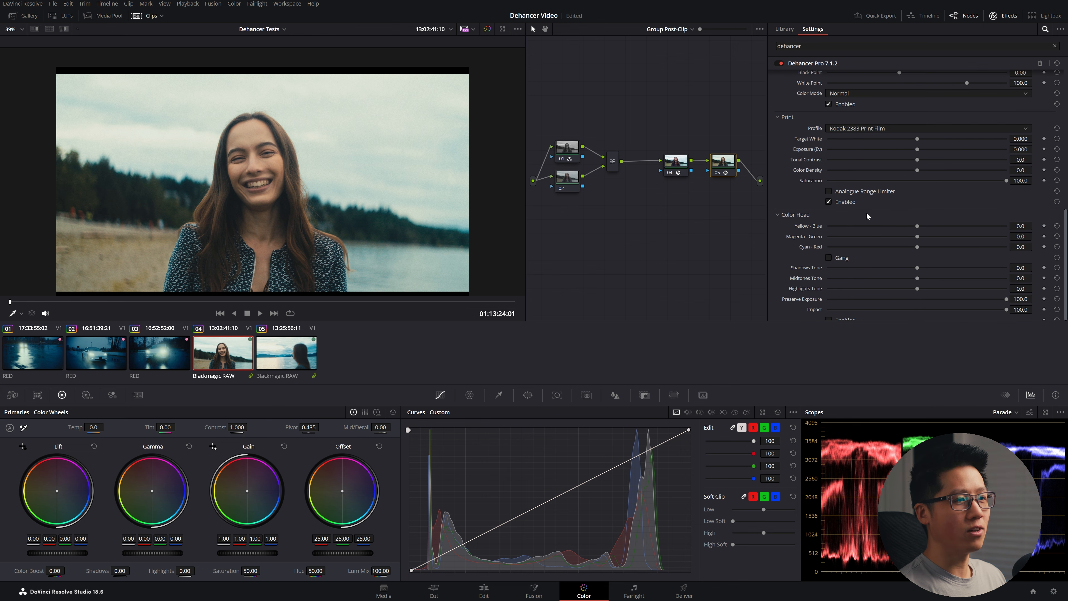
pyautogui.scroll(15, 927, 247)
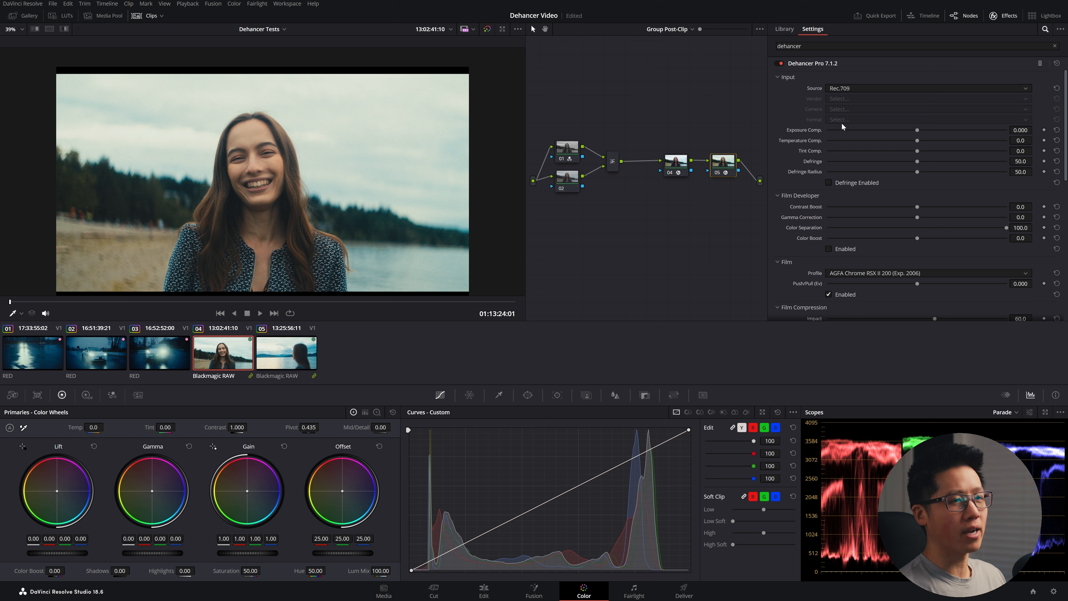
pyautogui.scroll(-2, 981, 248)
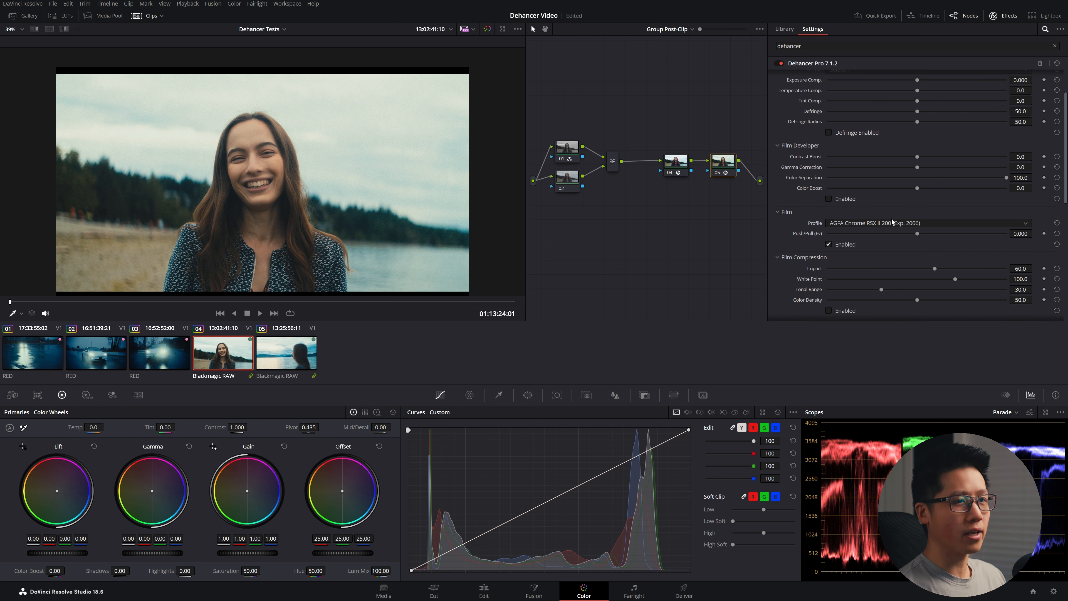
pyautogui.scroll(2, 890, 211)
pyautogui.click(796, 76)
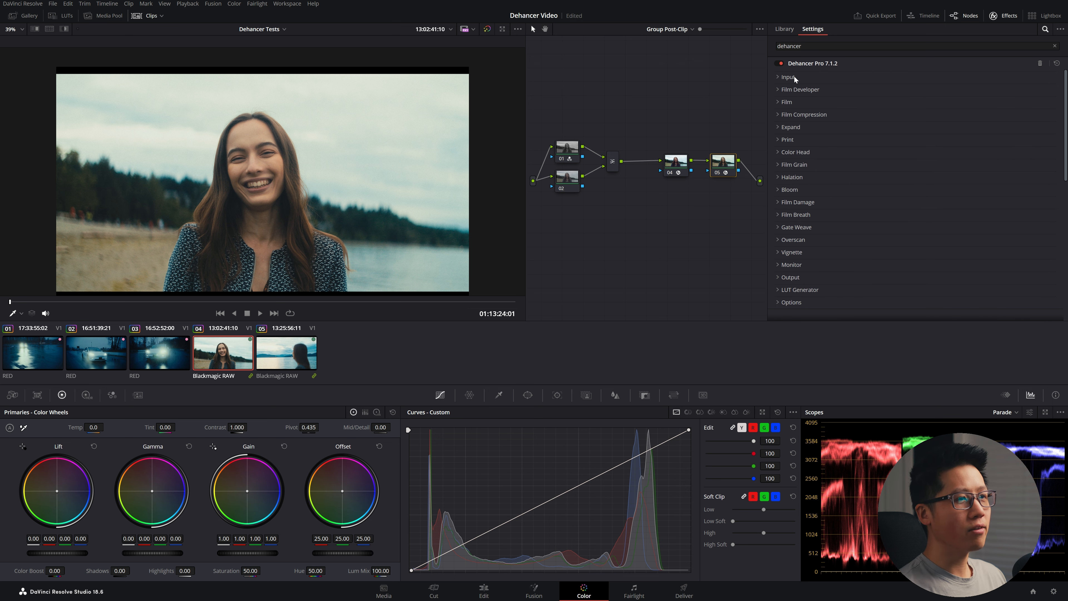
# Audition the Agfacolor 100, Portrait XPS 160 and XRS 200 (Exp. 1991) film profiles, and return to AGFA Chrome RSX II 200 (Exp. 2006).
pyautogui.click(804, 101)
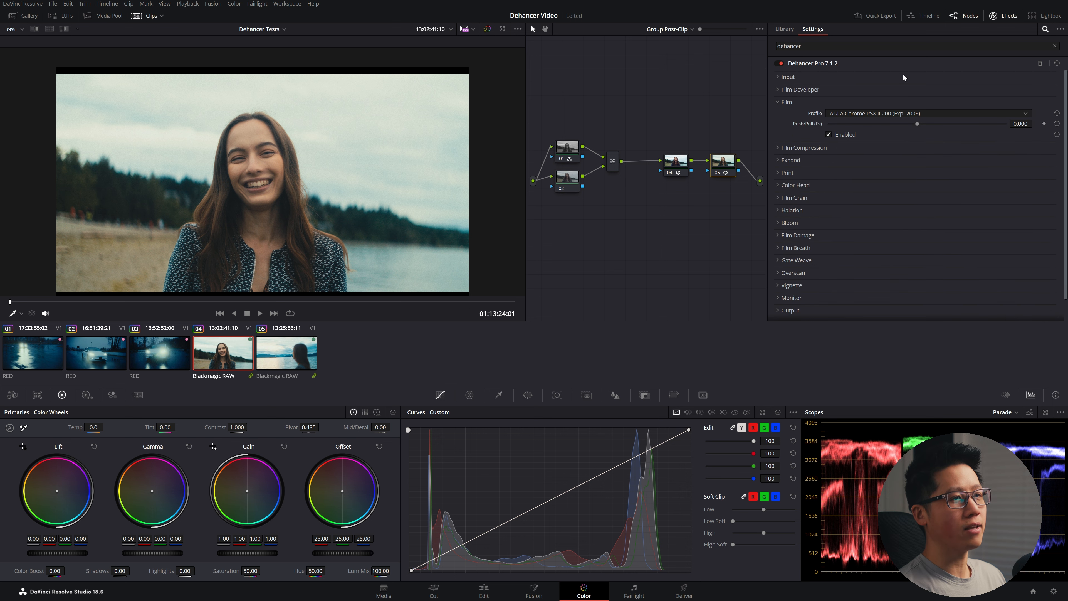
pyautogui.click(897, 114)
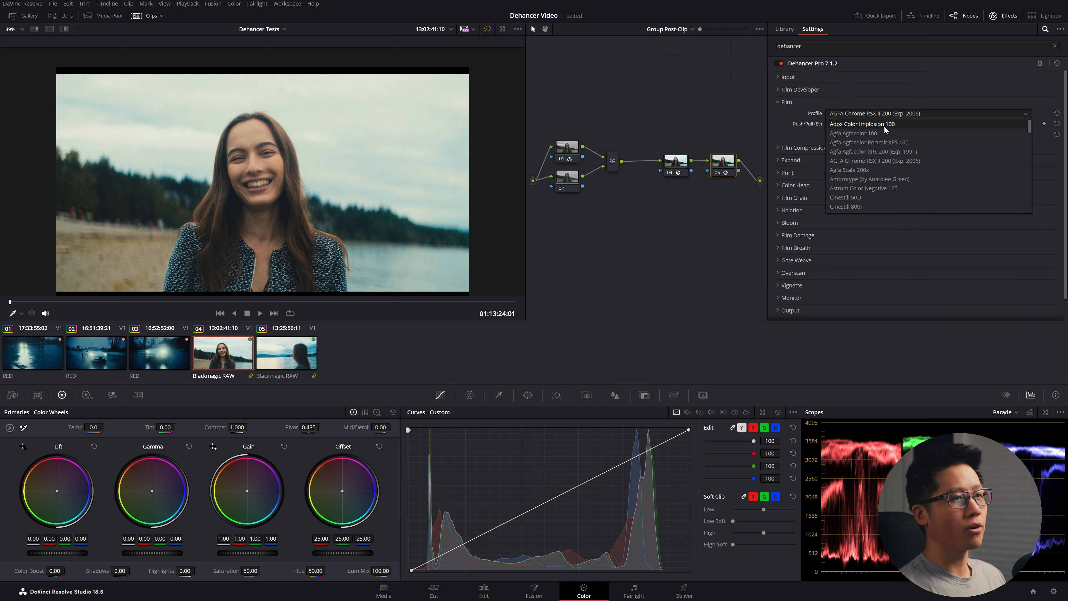
pyautogui.click(862, 131)
pyautogui.click(863, 115)
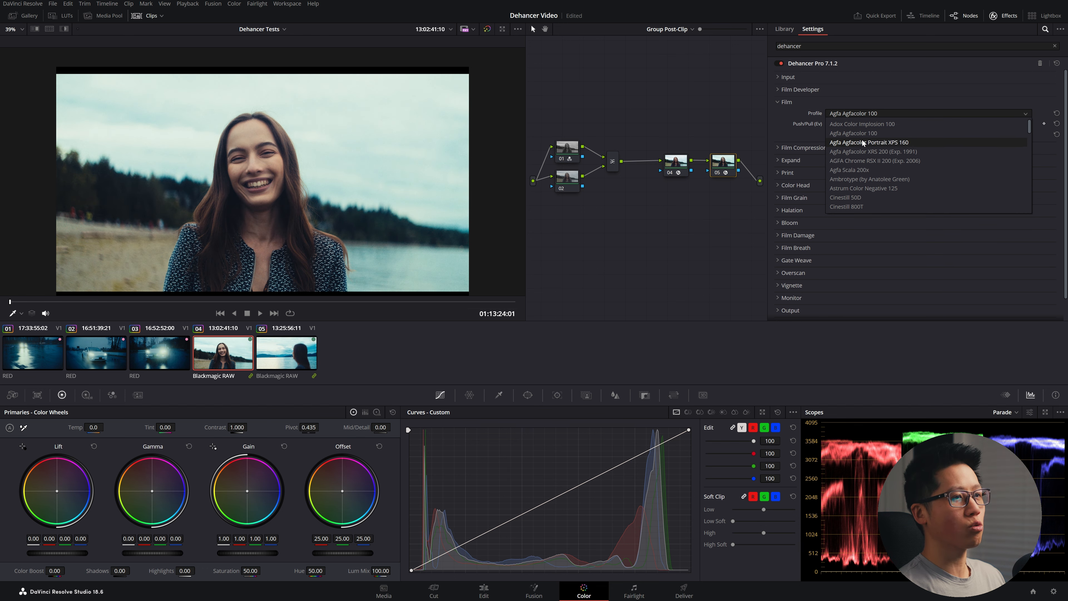
pyautogui.click(862, 141)
pyautogui.click(864, 112)
pyautogui.click(860, 151)
pyautogui.click(859, 112)
pyautogui.click(870, 160)
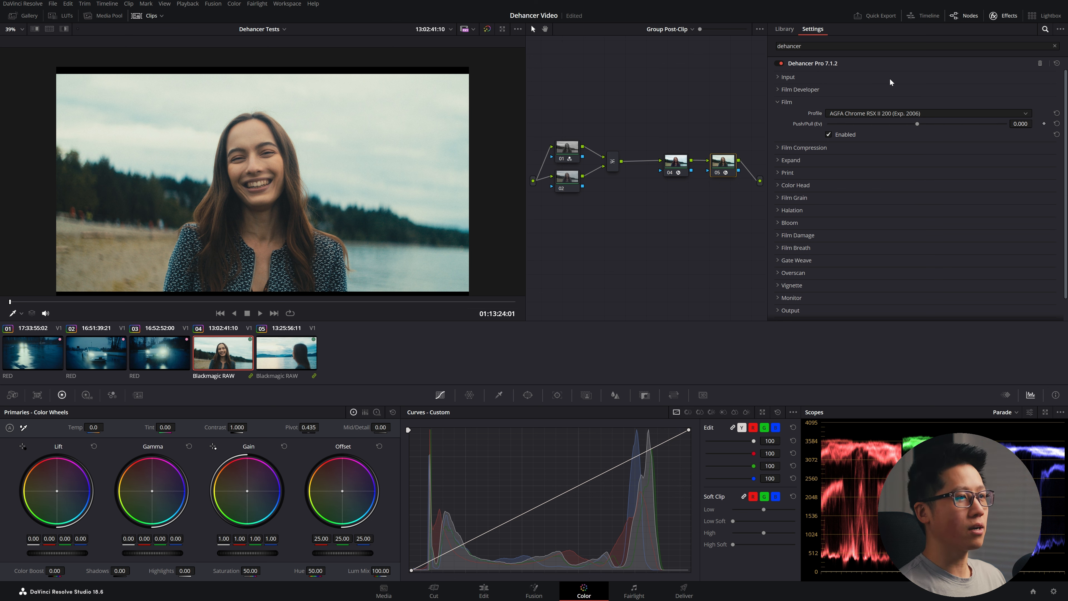
# Audition further film profiles, including Astrum Color Negative 125 and Fujichrome Provia 100F, and restore AGFA Chrome RSX II 200 (Exp. 2006).
pyautogui.click(889, 114)
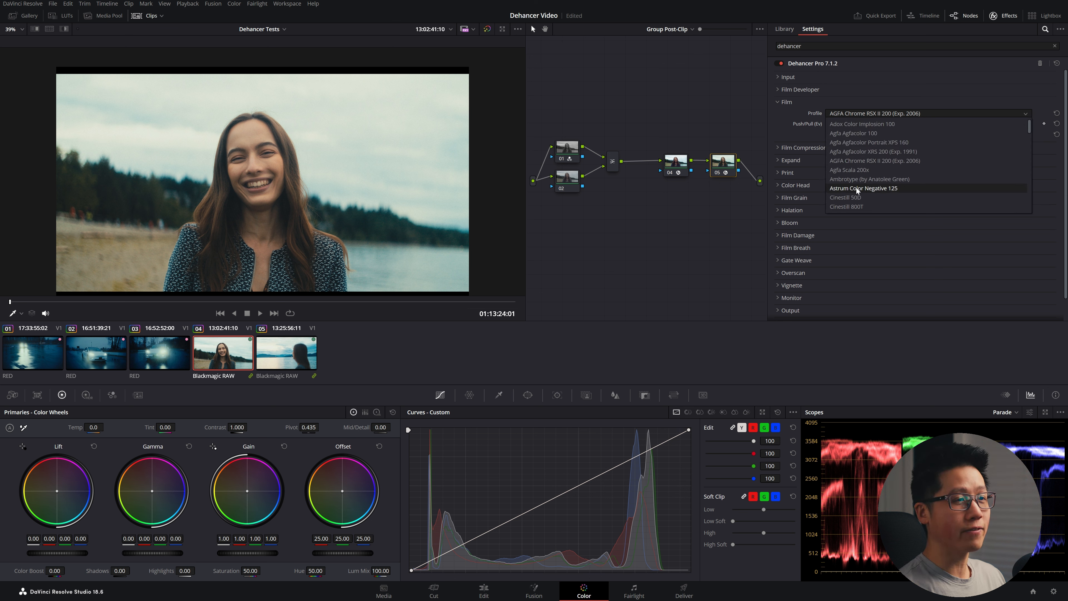
pyautogui.click(857, 188)
pyautogui.click(870, 114)
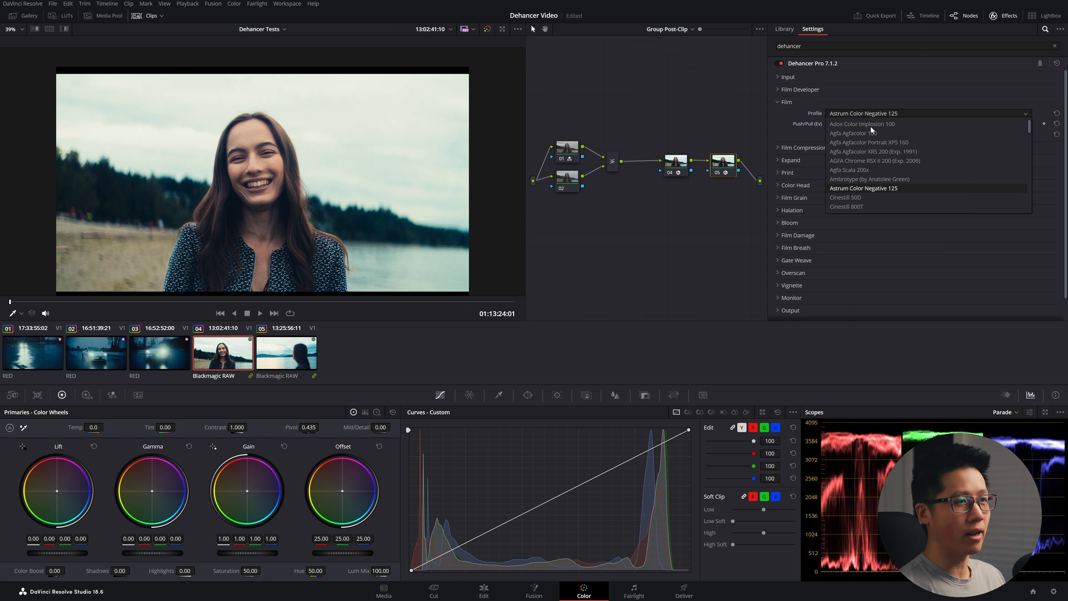
pyautogui.click(872, 170)
pyautogui.click(878, 113)
pyautogui.click(869, 187)
pyautogui.click(863, 114)
pyautogui.scroll(2, 842, 136)
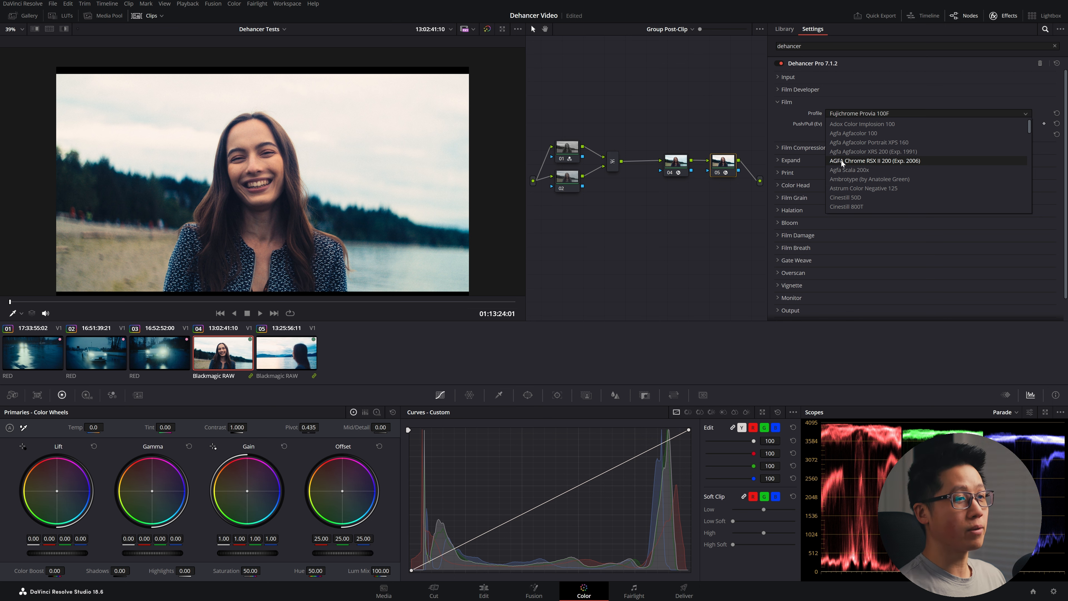
pyautogui.click(841, 160)
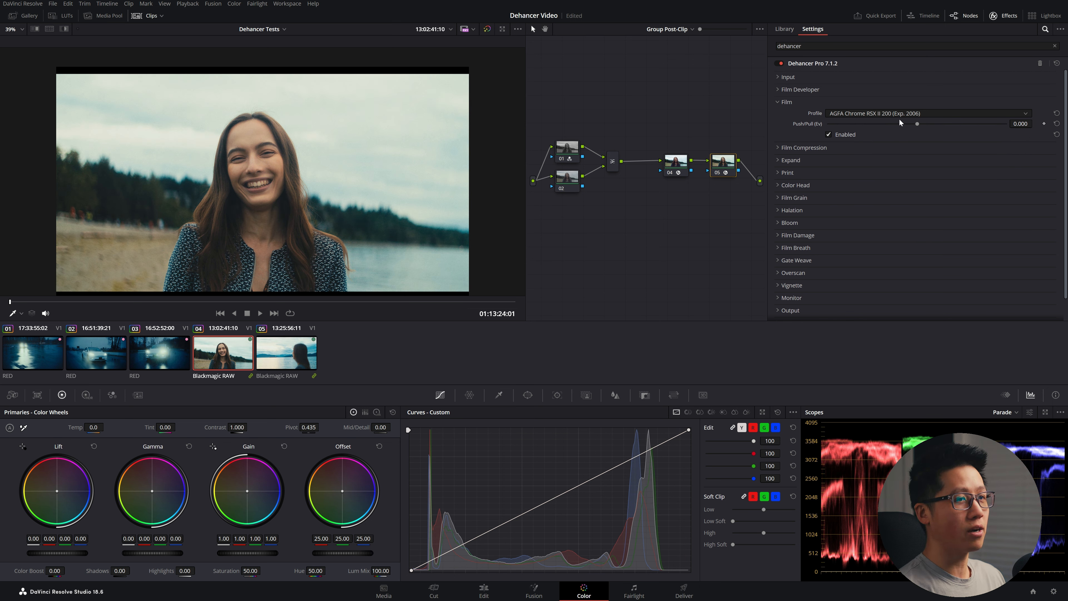
# Expand Dehancer's LUT Generator section to examine its options.
pyautogui.scroll(-1, 938, 160)
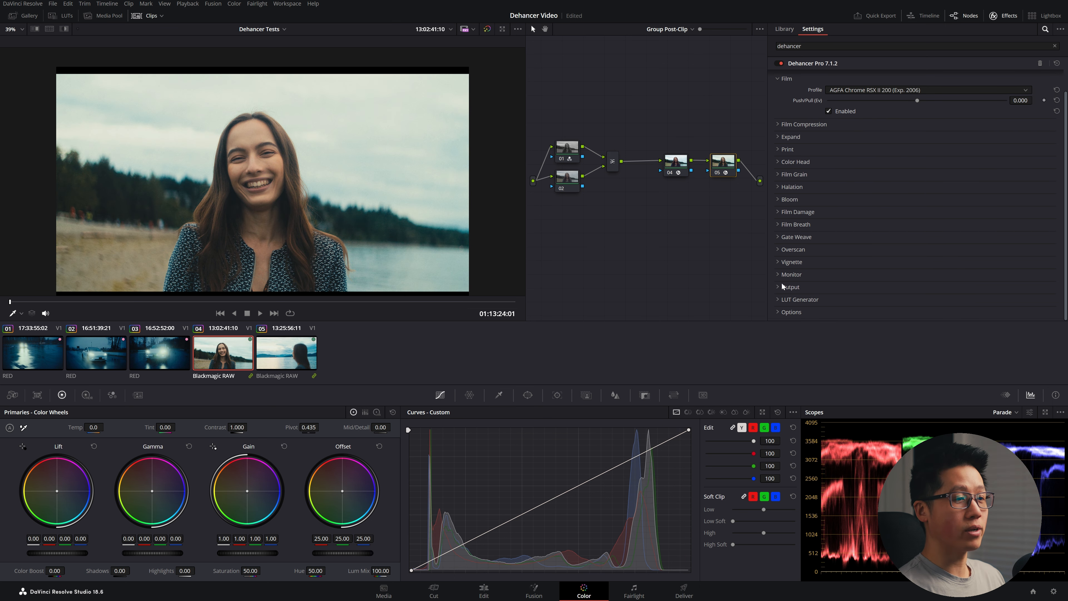
pyautogui.click(798, 300)
pyautogui.scroll(-1, 964, 283)
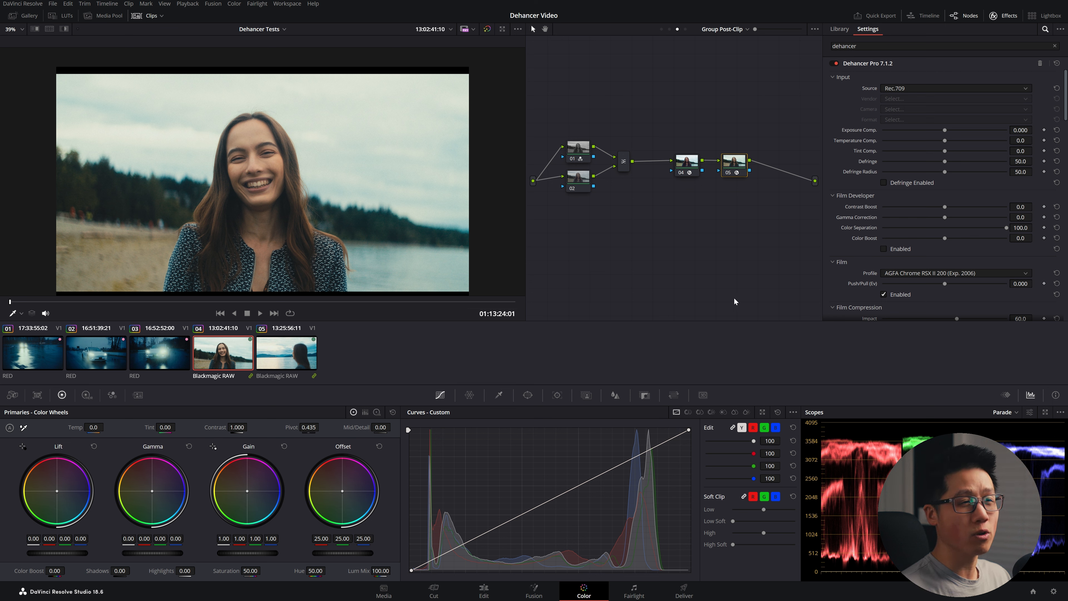
# Review the expanded Dehancer settings of the group post-clip node from Input down to Gate Weave.
pyautogui.scroll(-10, 896, 175)
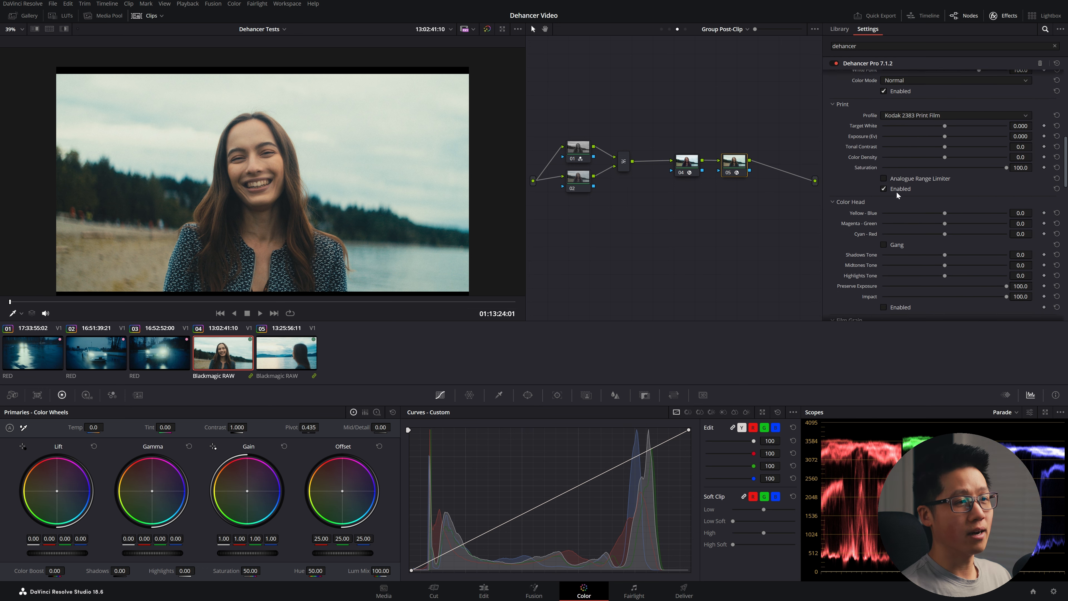
pyautogui.scroll(-10, 897, 191)
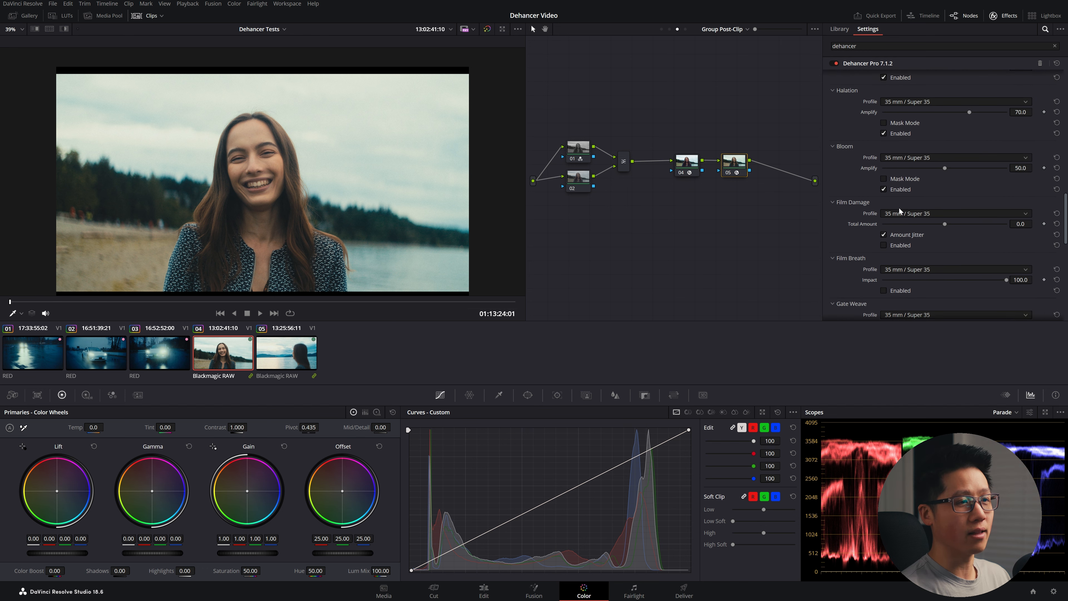